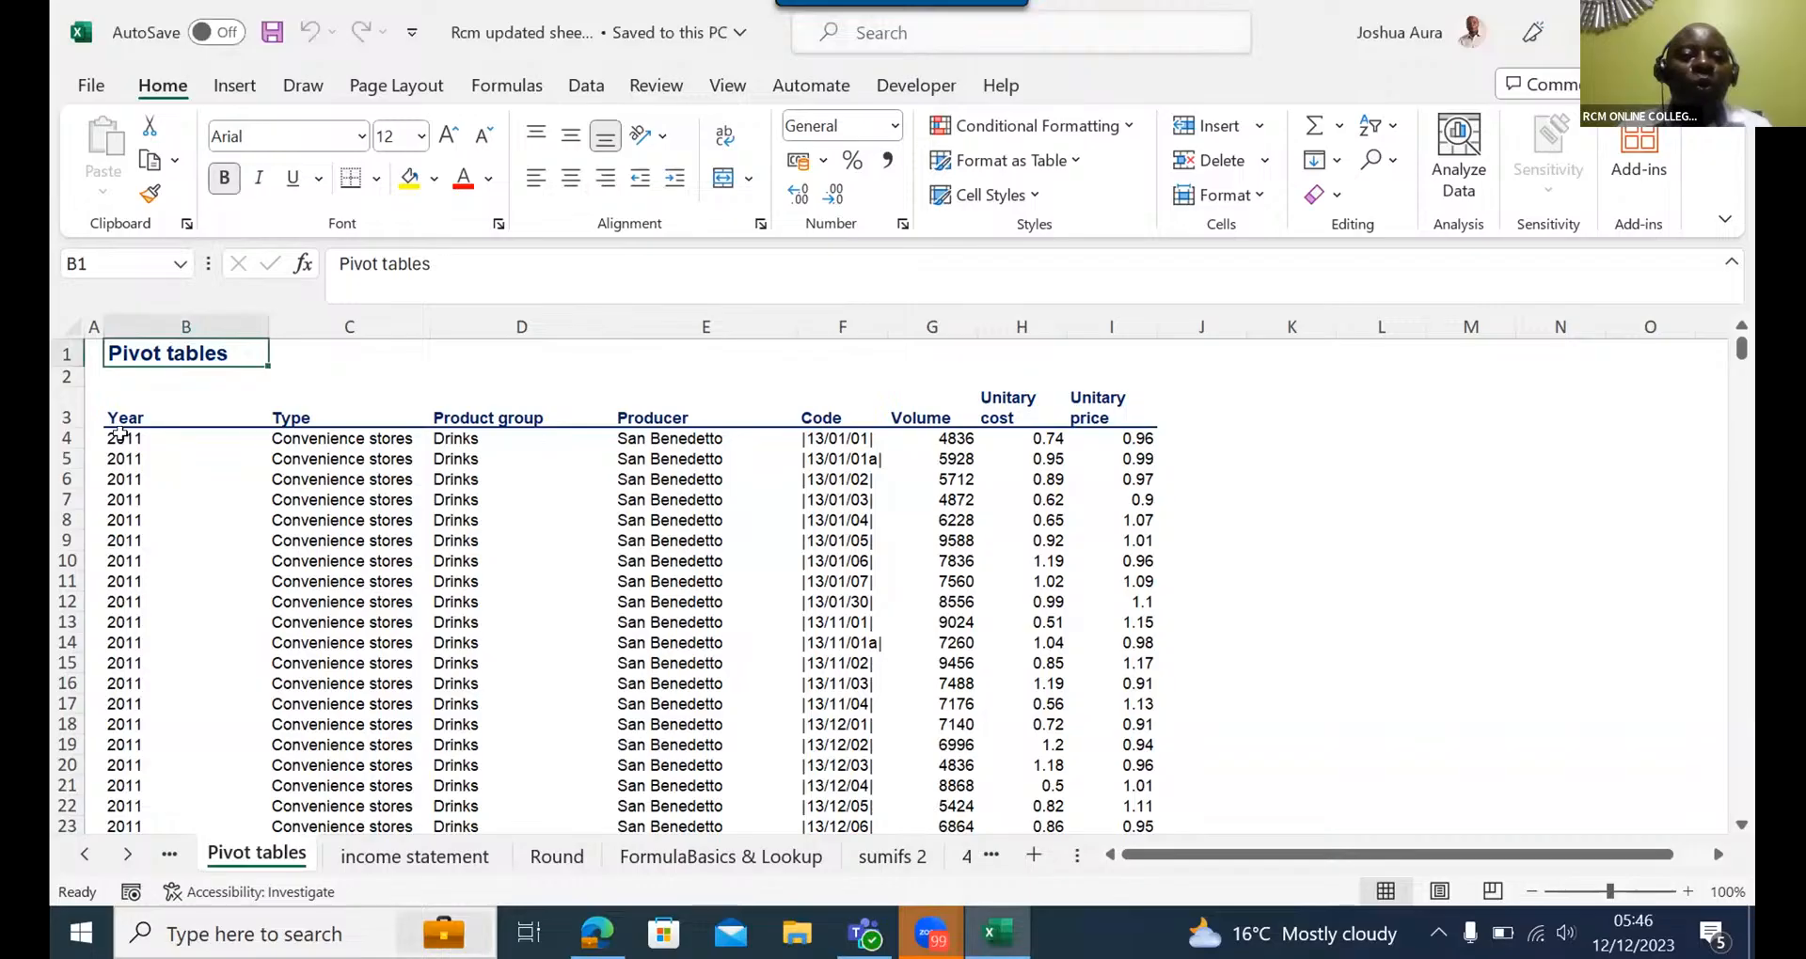
- Examine how far the dataset extends down the Year and Volume columns, ending at the empty cell G15122 below the Volume values
left_click(120, 434)
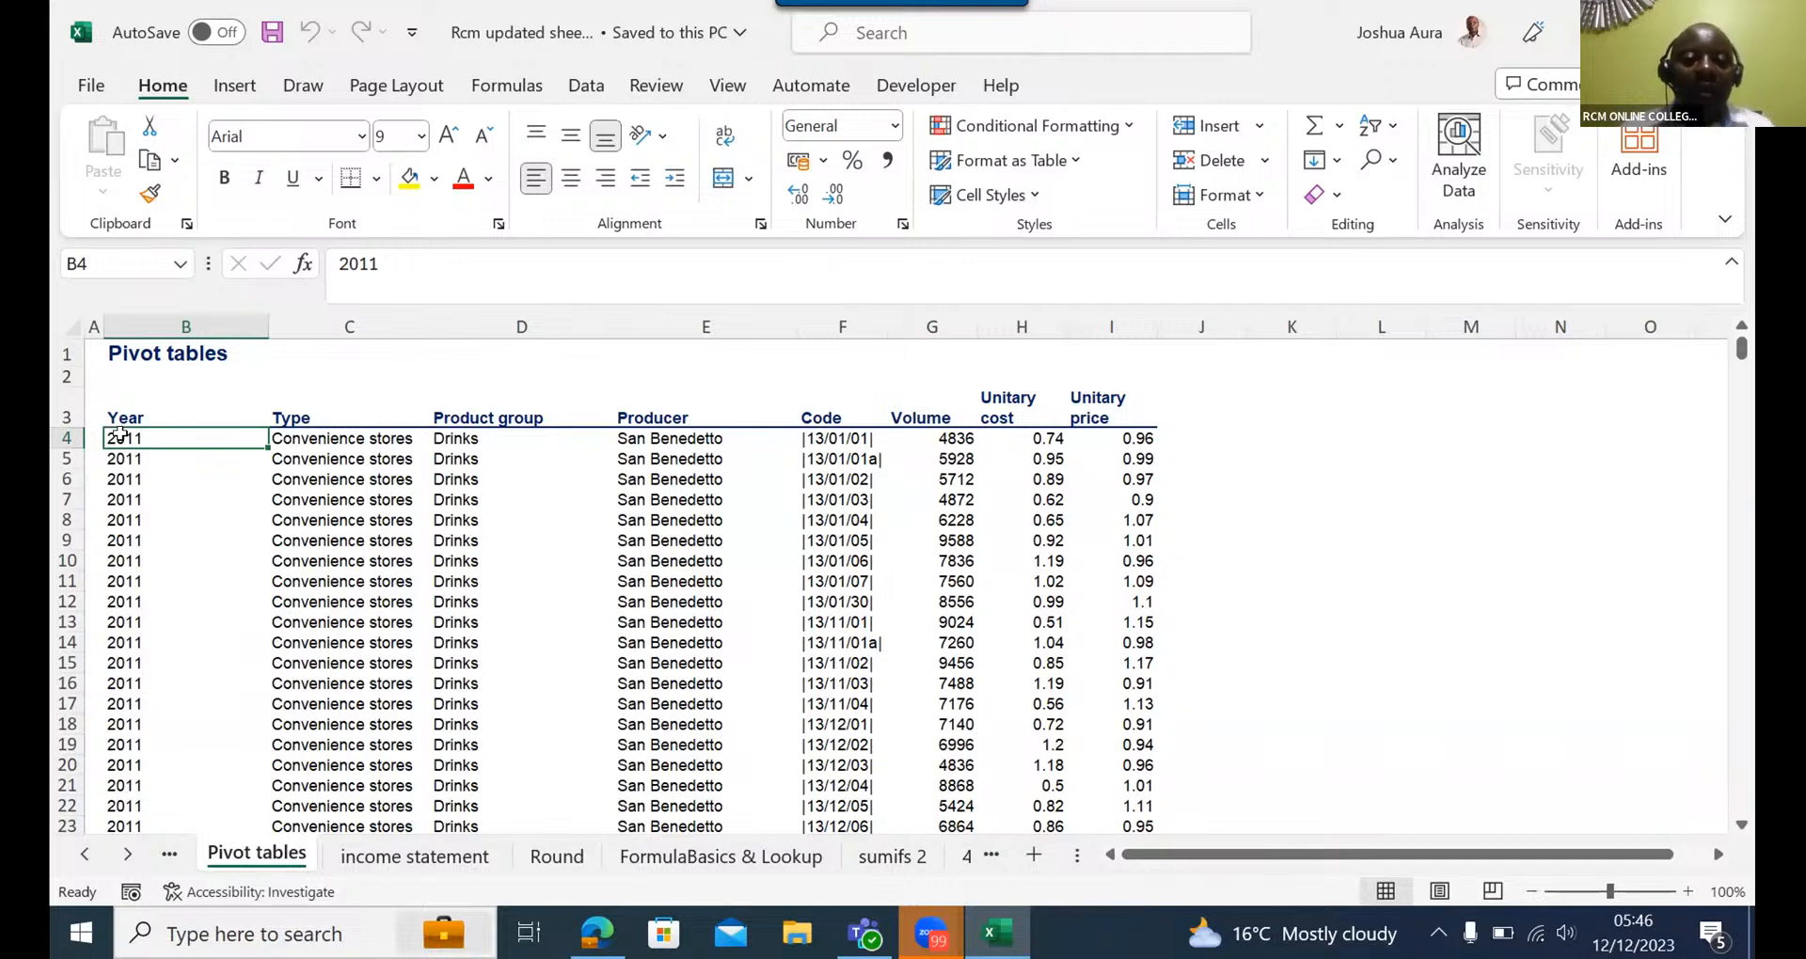
key("ctrl+Down")
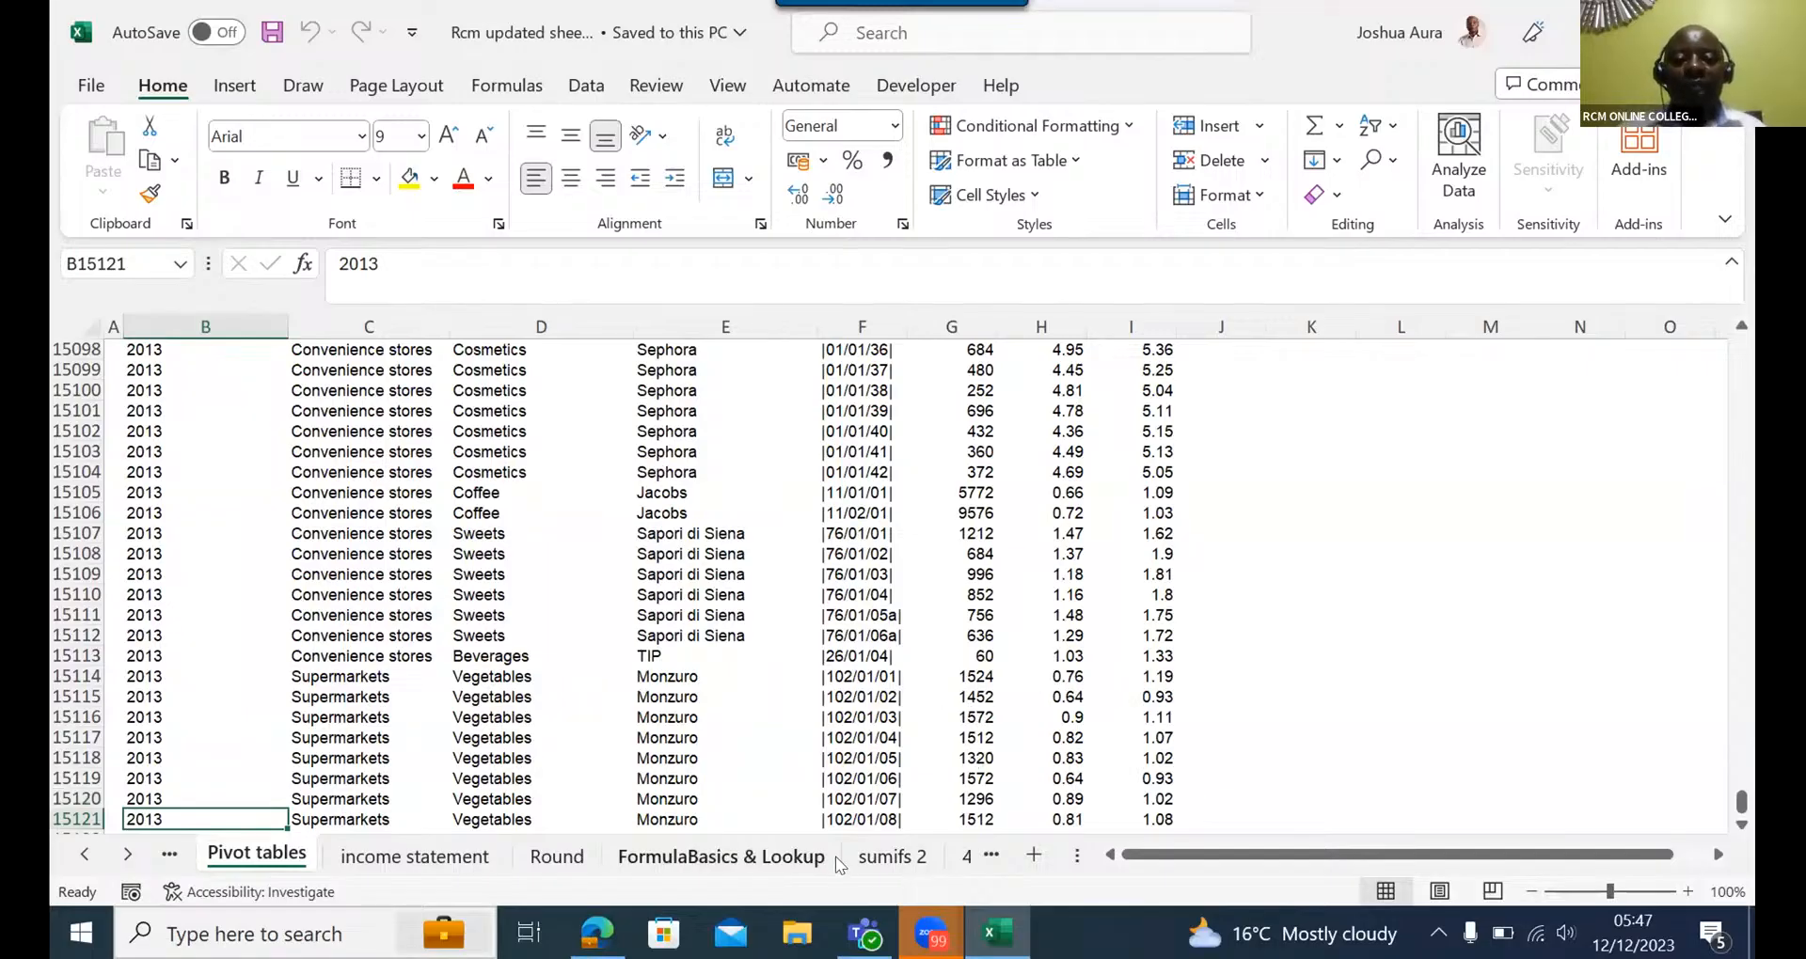
key("Down")
key("Down")
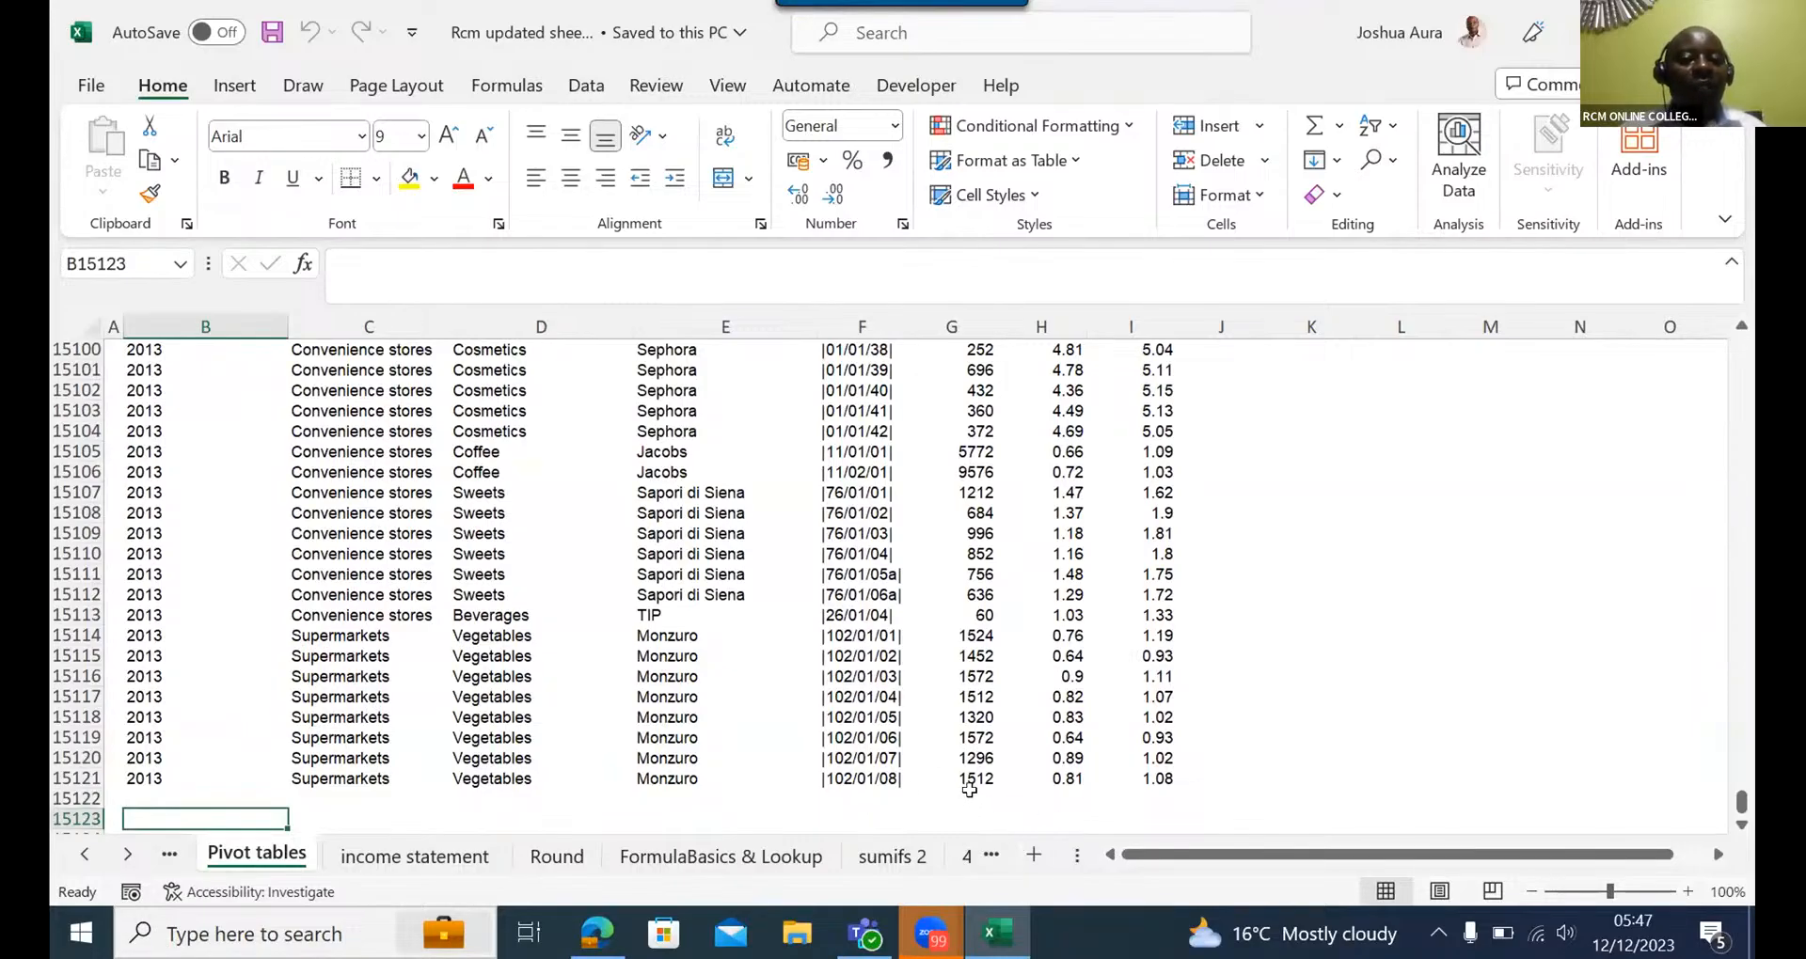
left_click(974, 780)
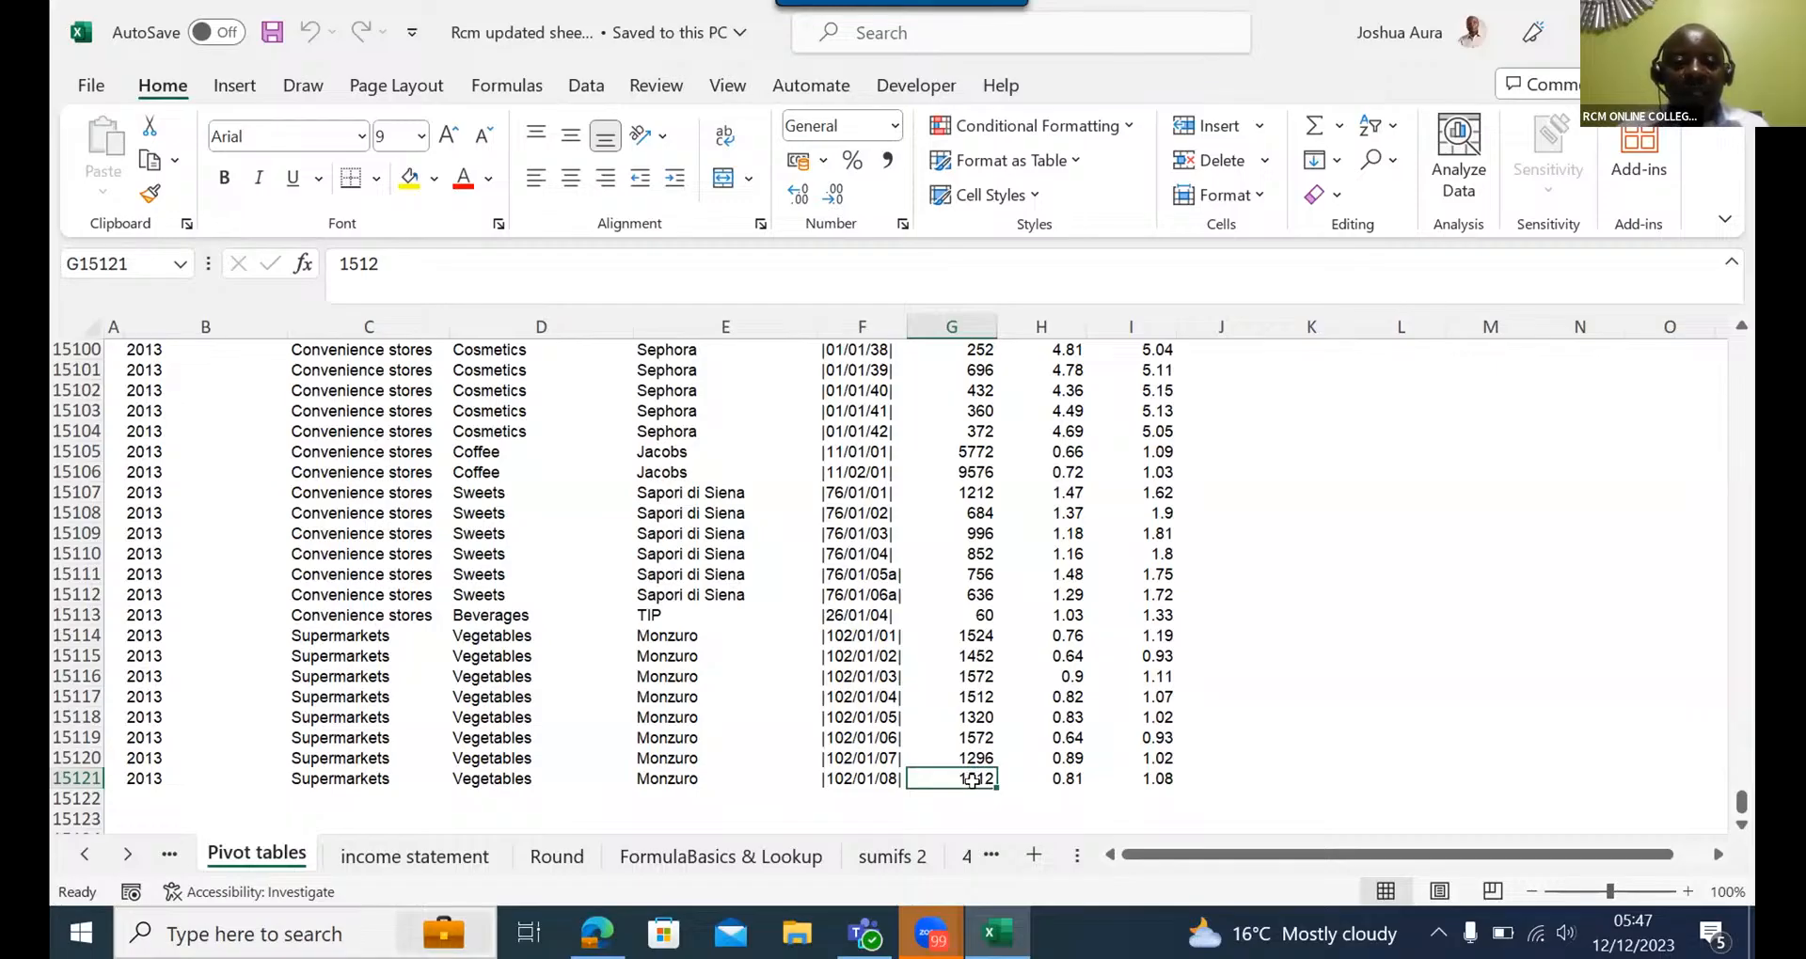
key("ctrl+Up")
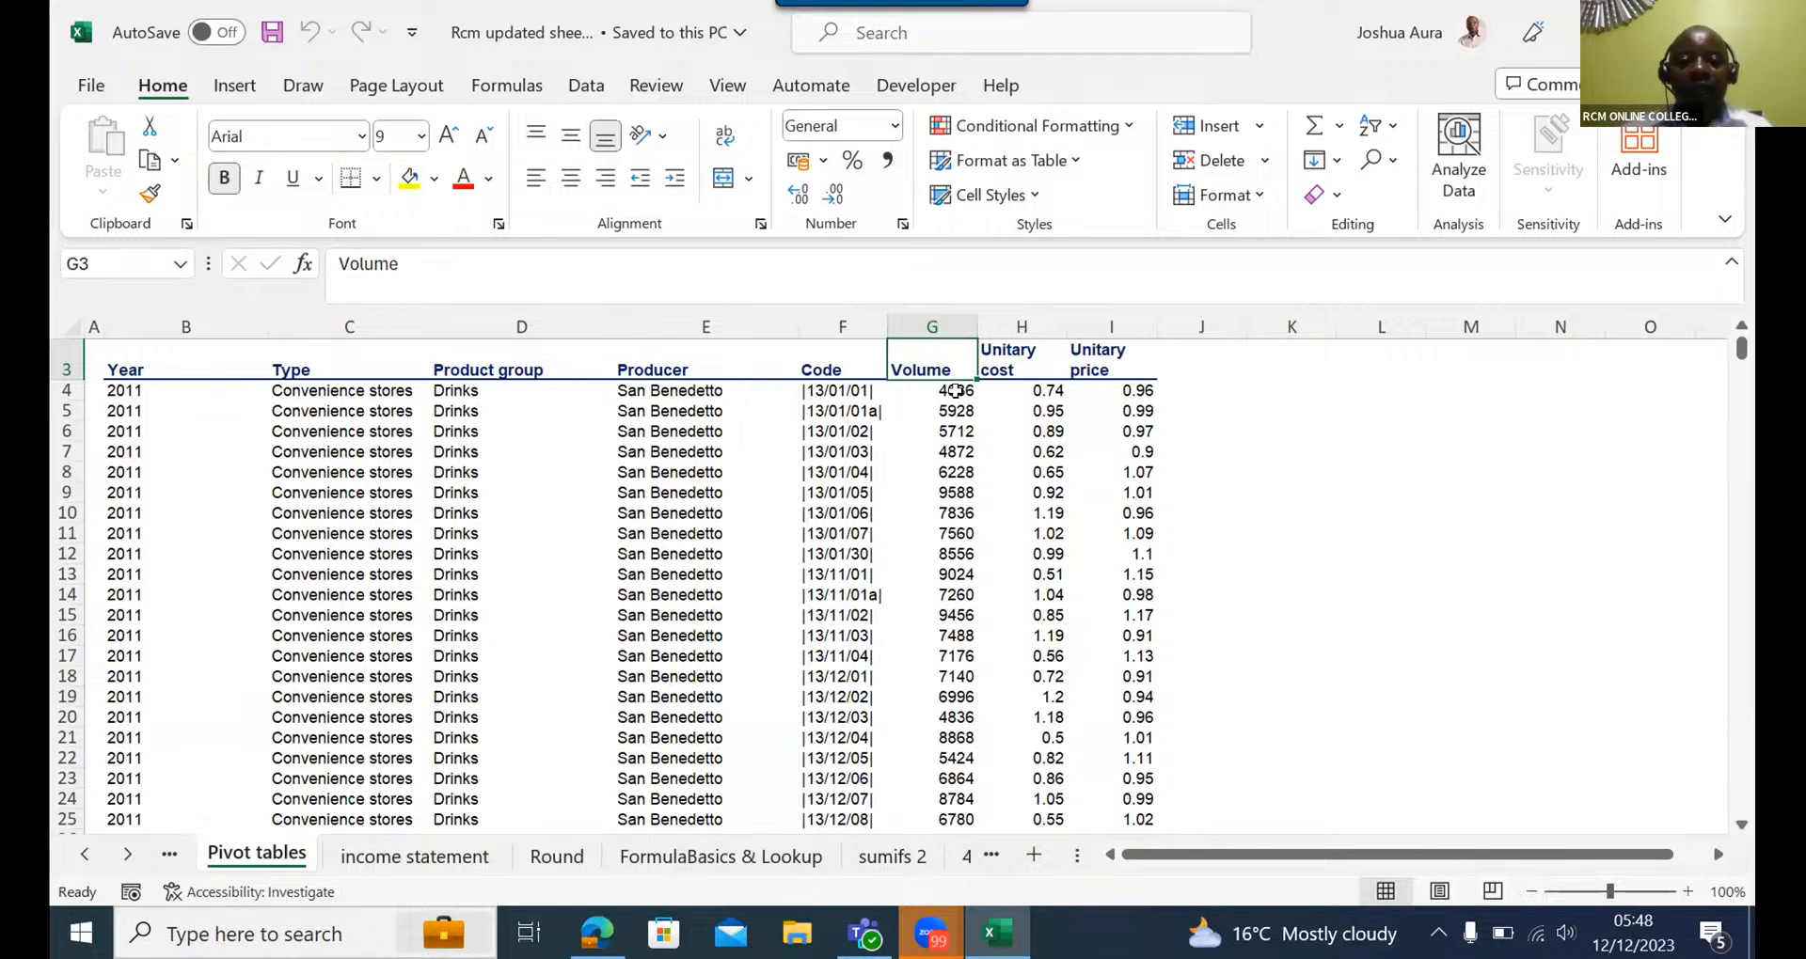
key("ctrl+Down")
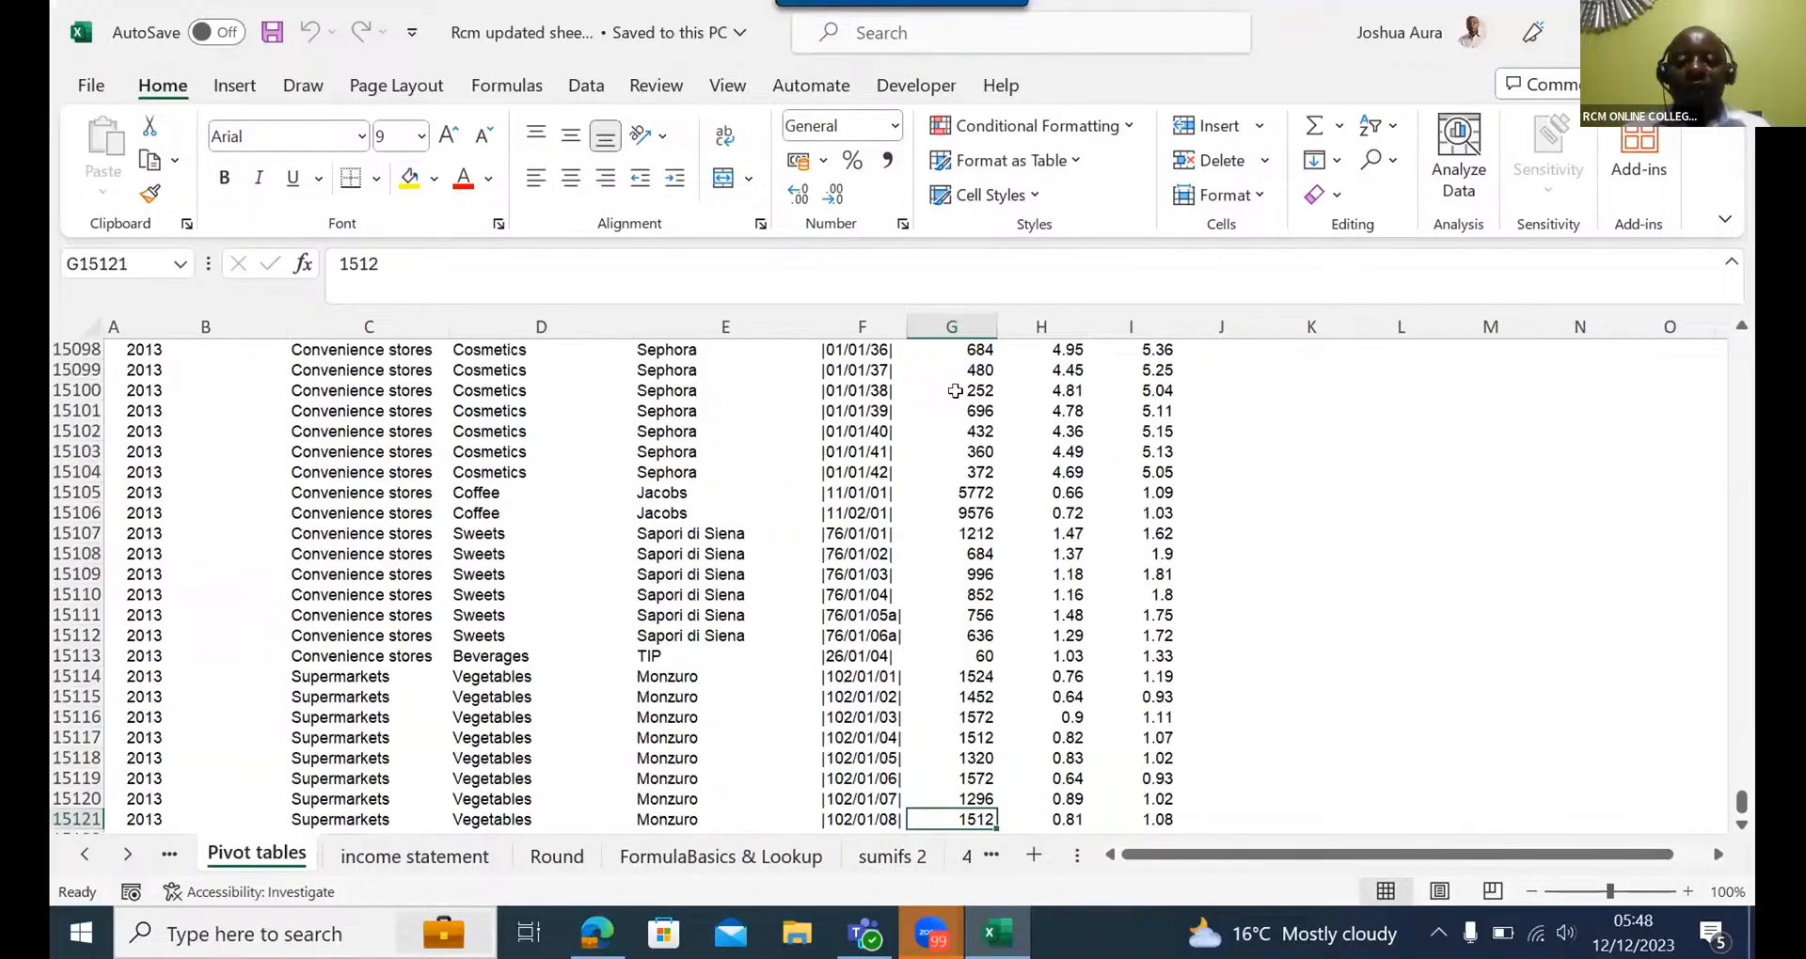
key("Down")
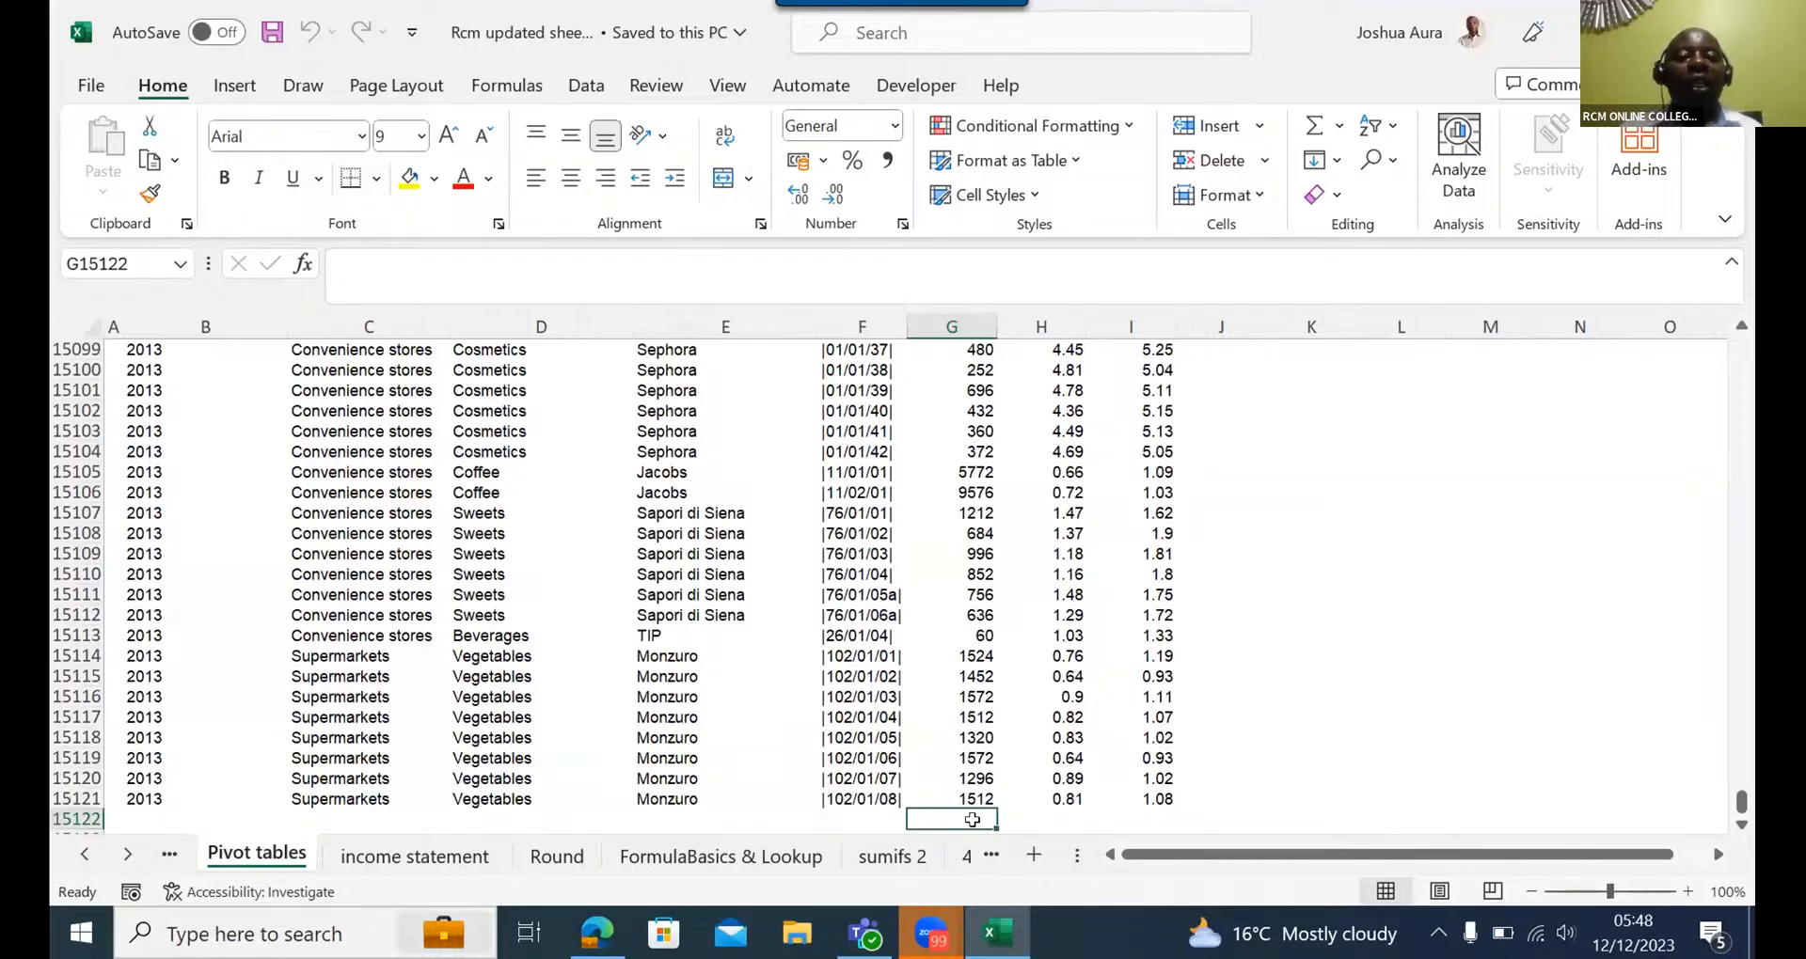
type("=")
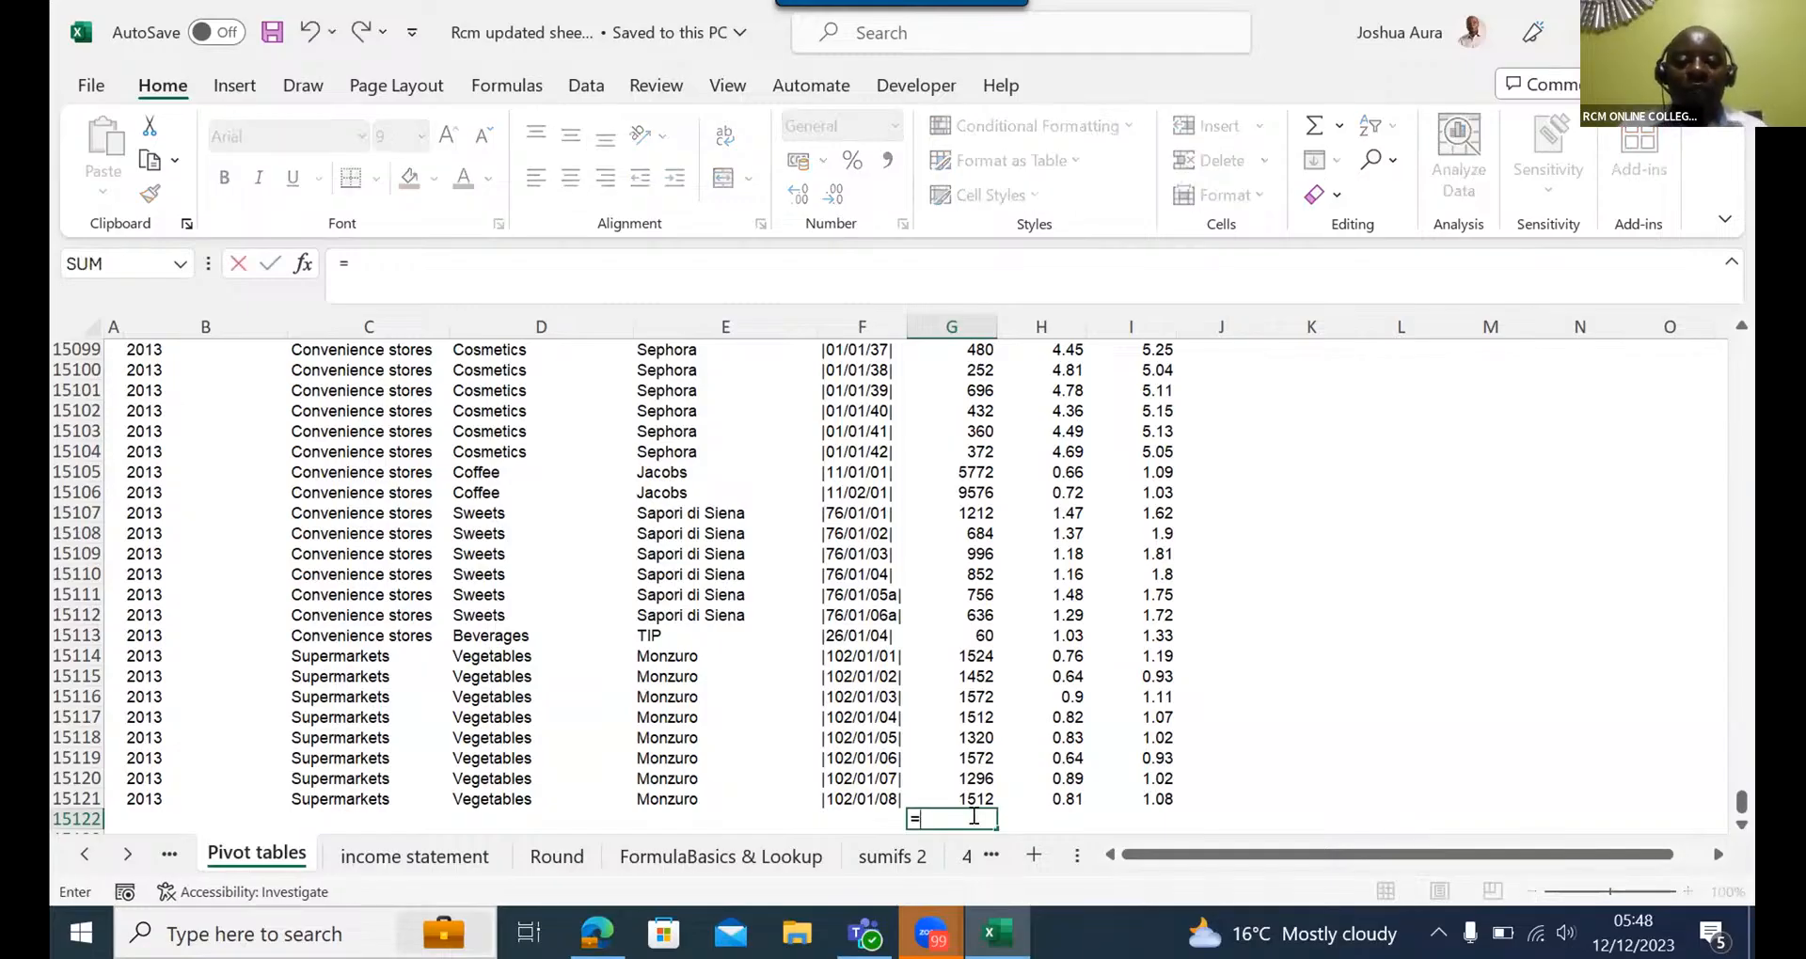
type("sum")
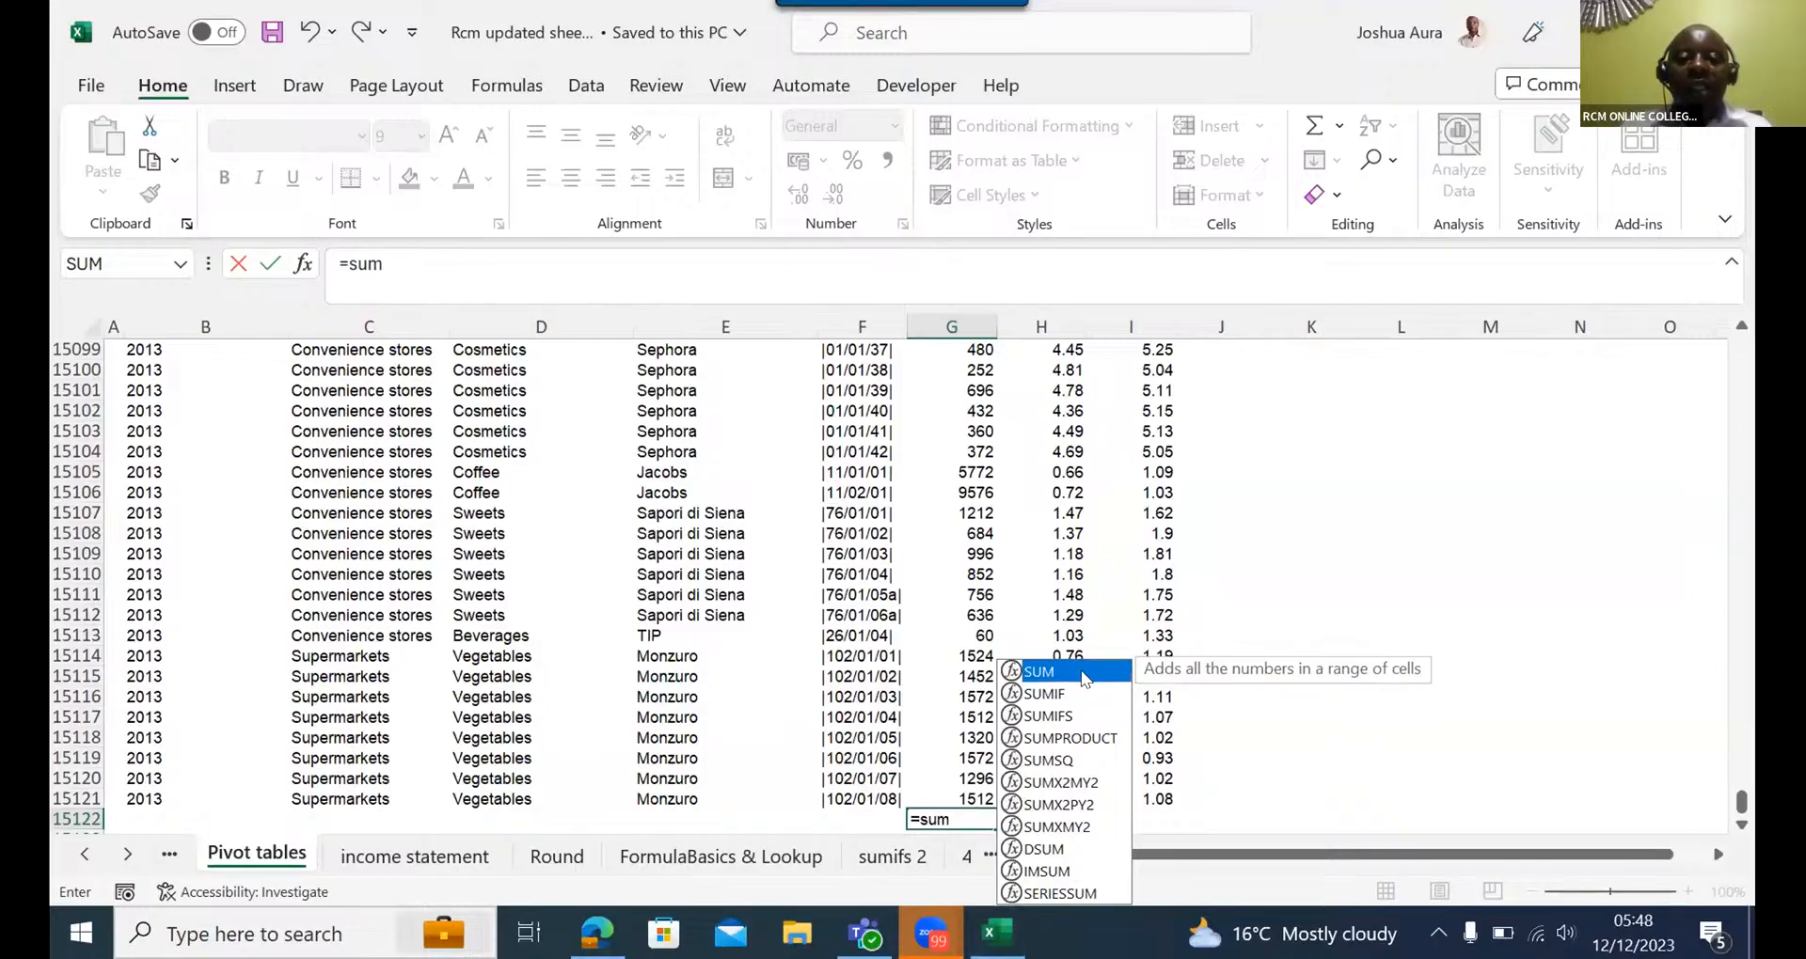
double_click(1081, 674)
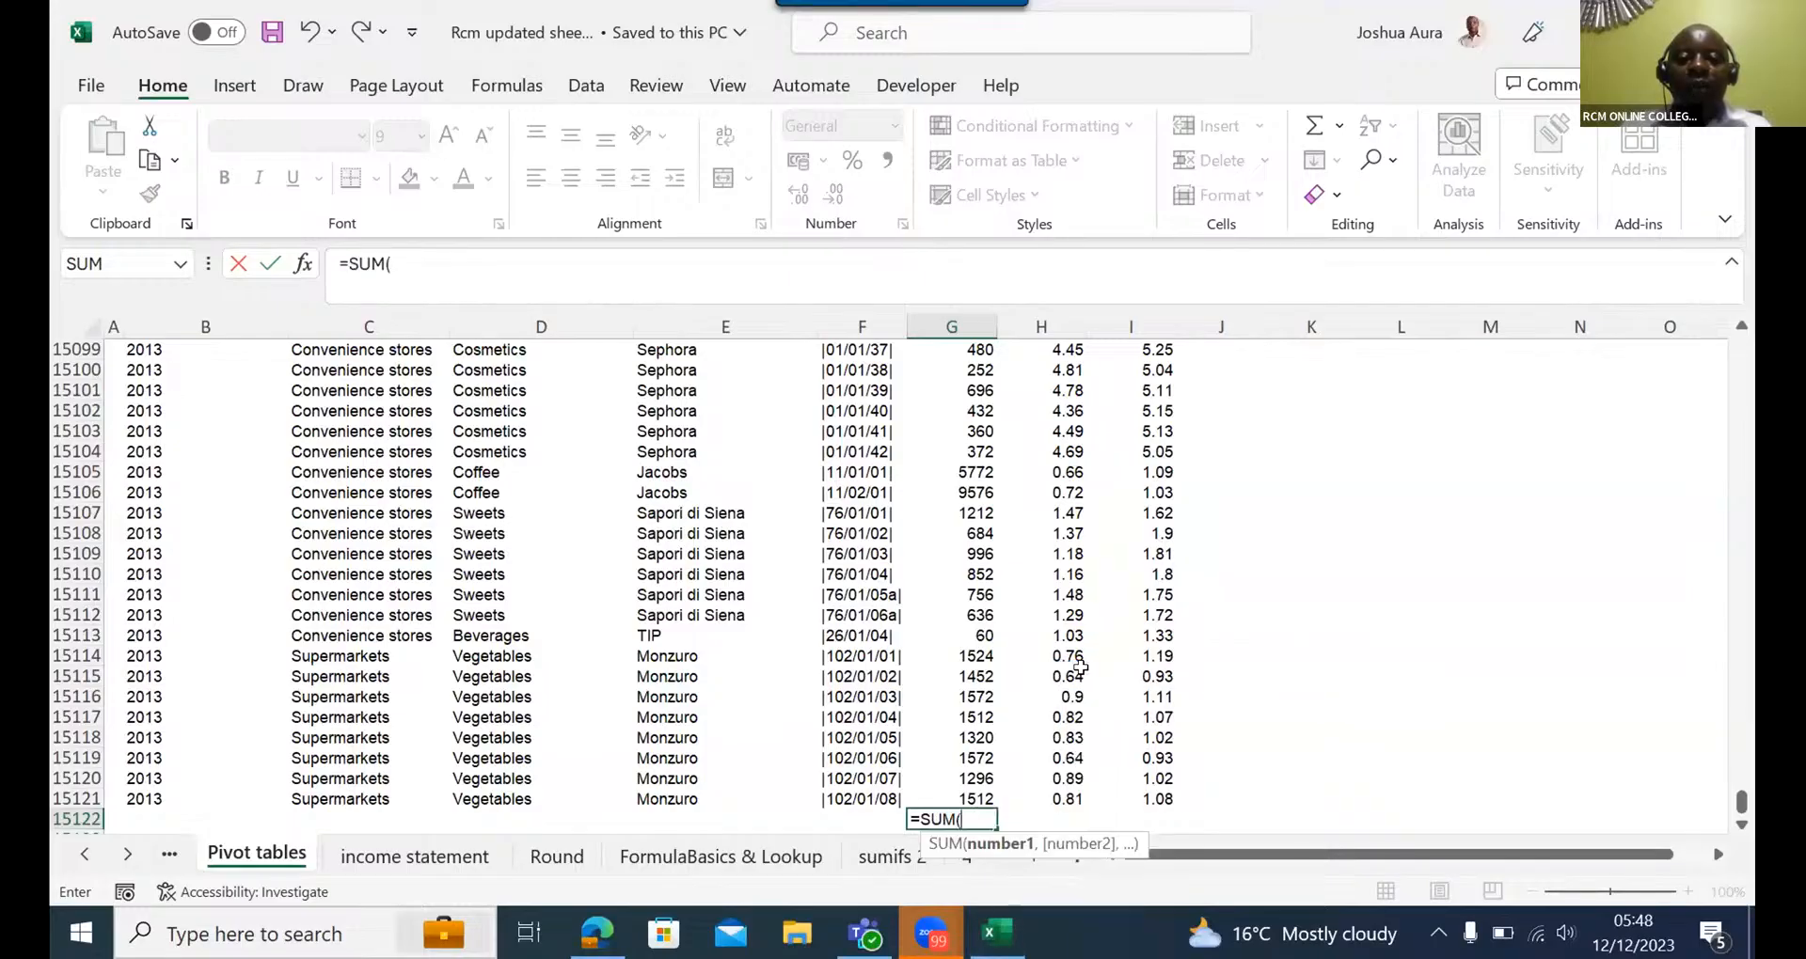
left_click(966, 796)
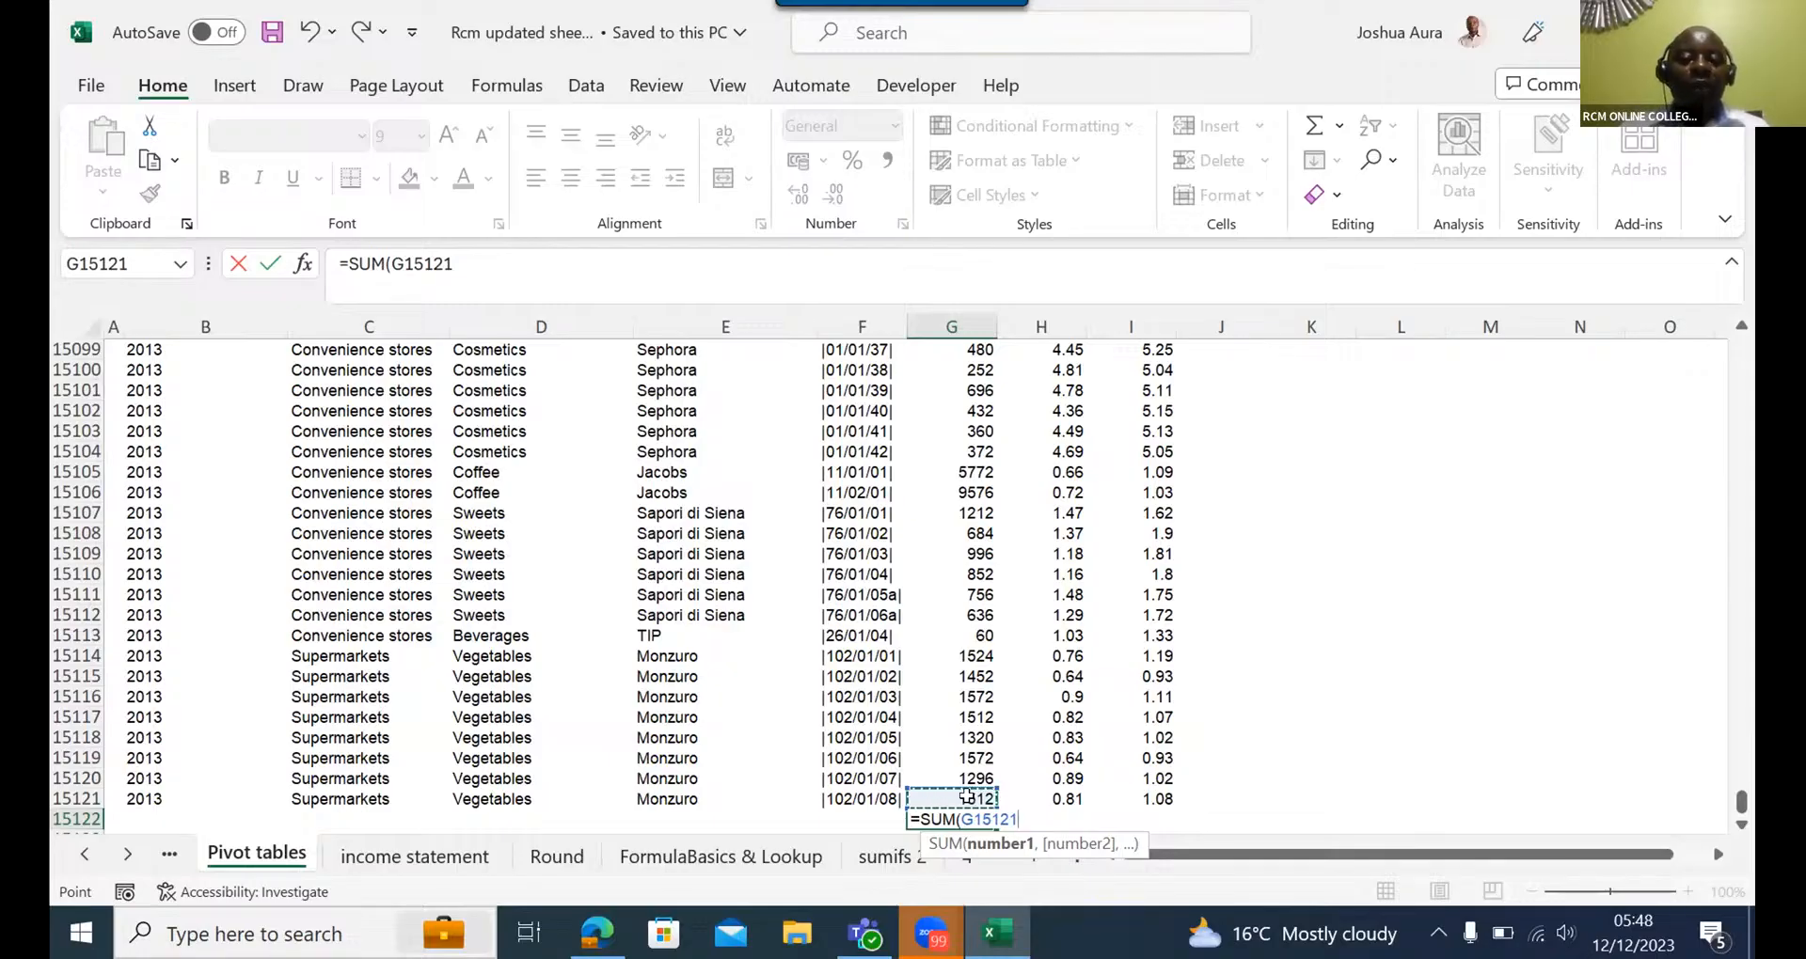
key("Escape")
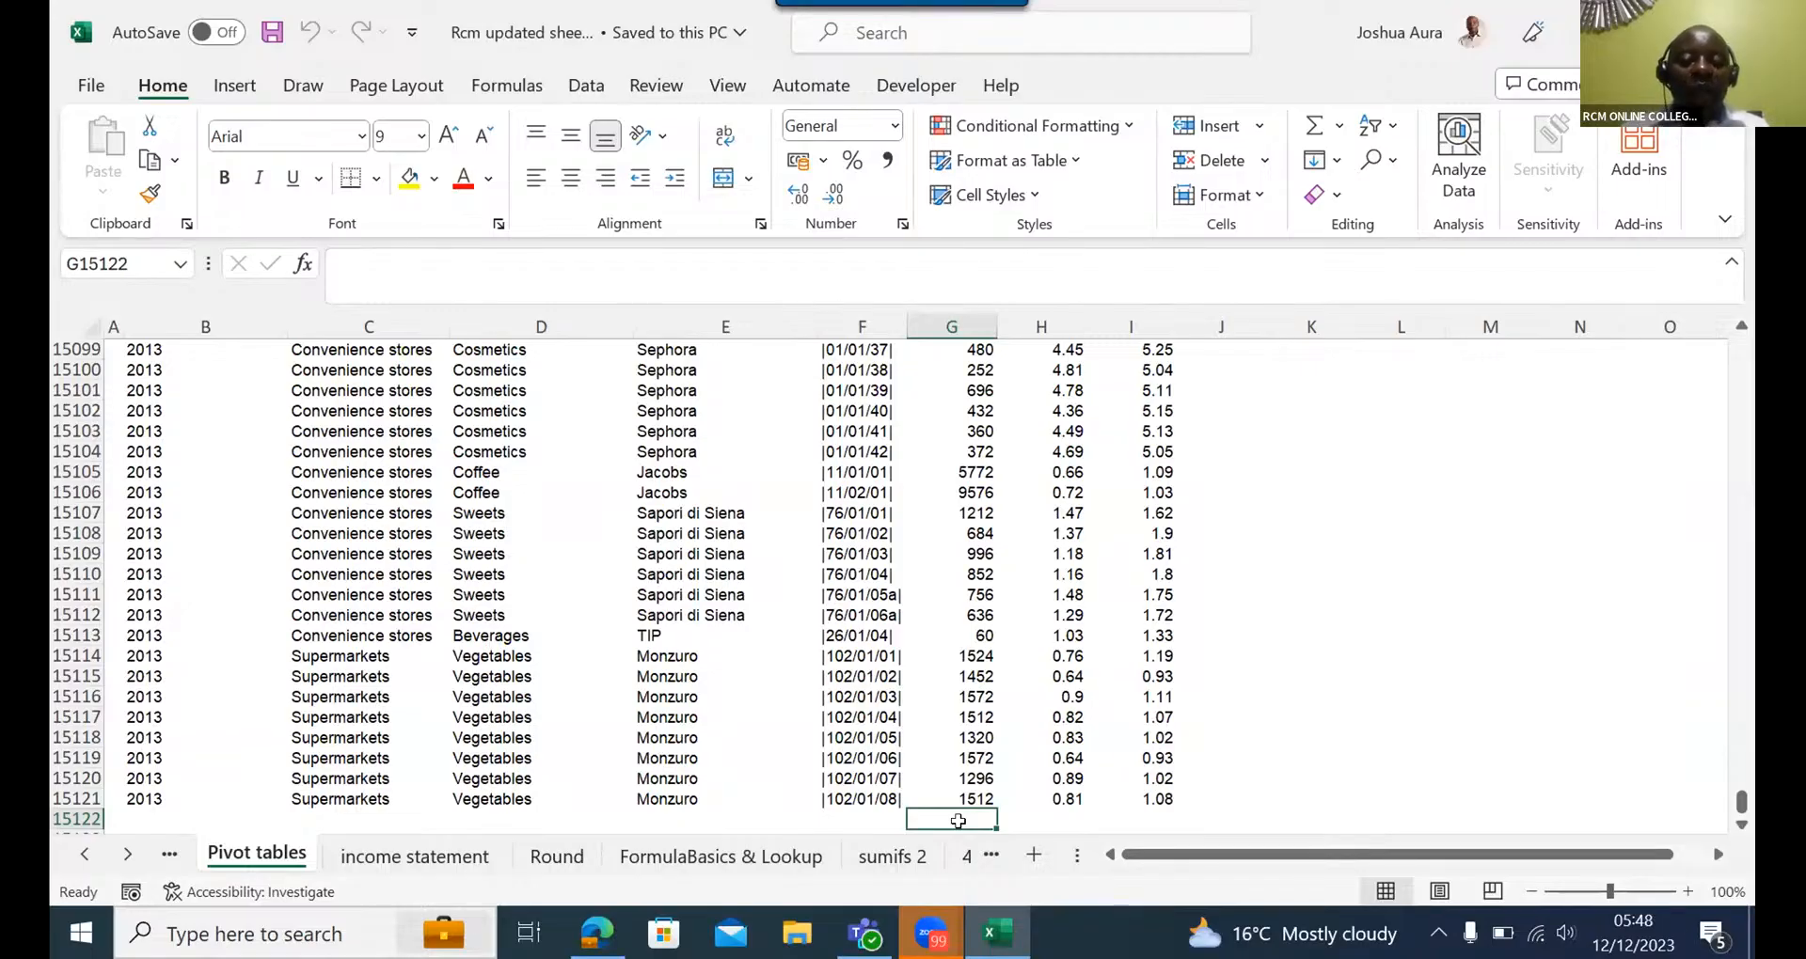
- Total the Volume column in G15122 with AutoSum, extending the summed range to G4:G15121
key("alt+equal")
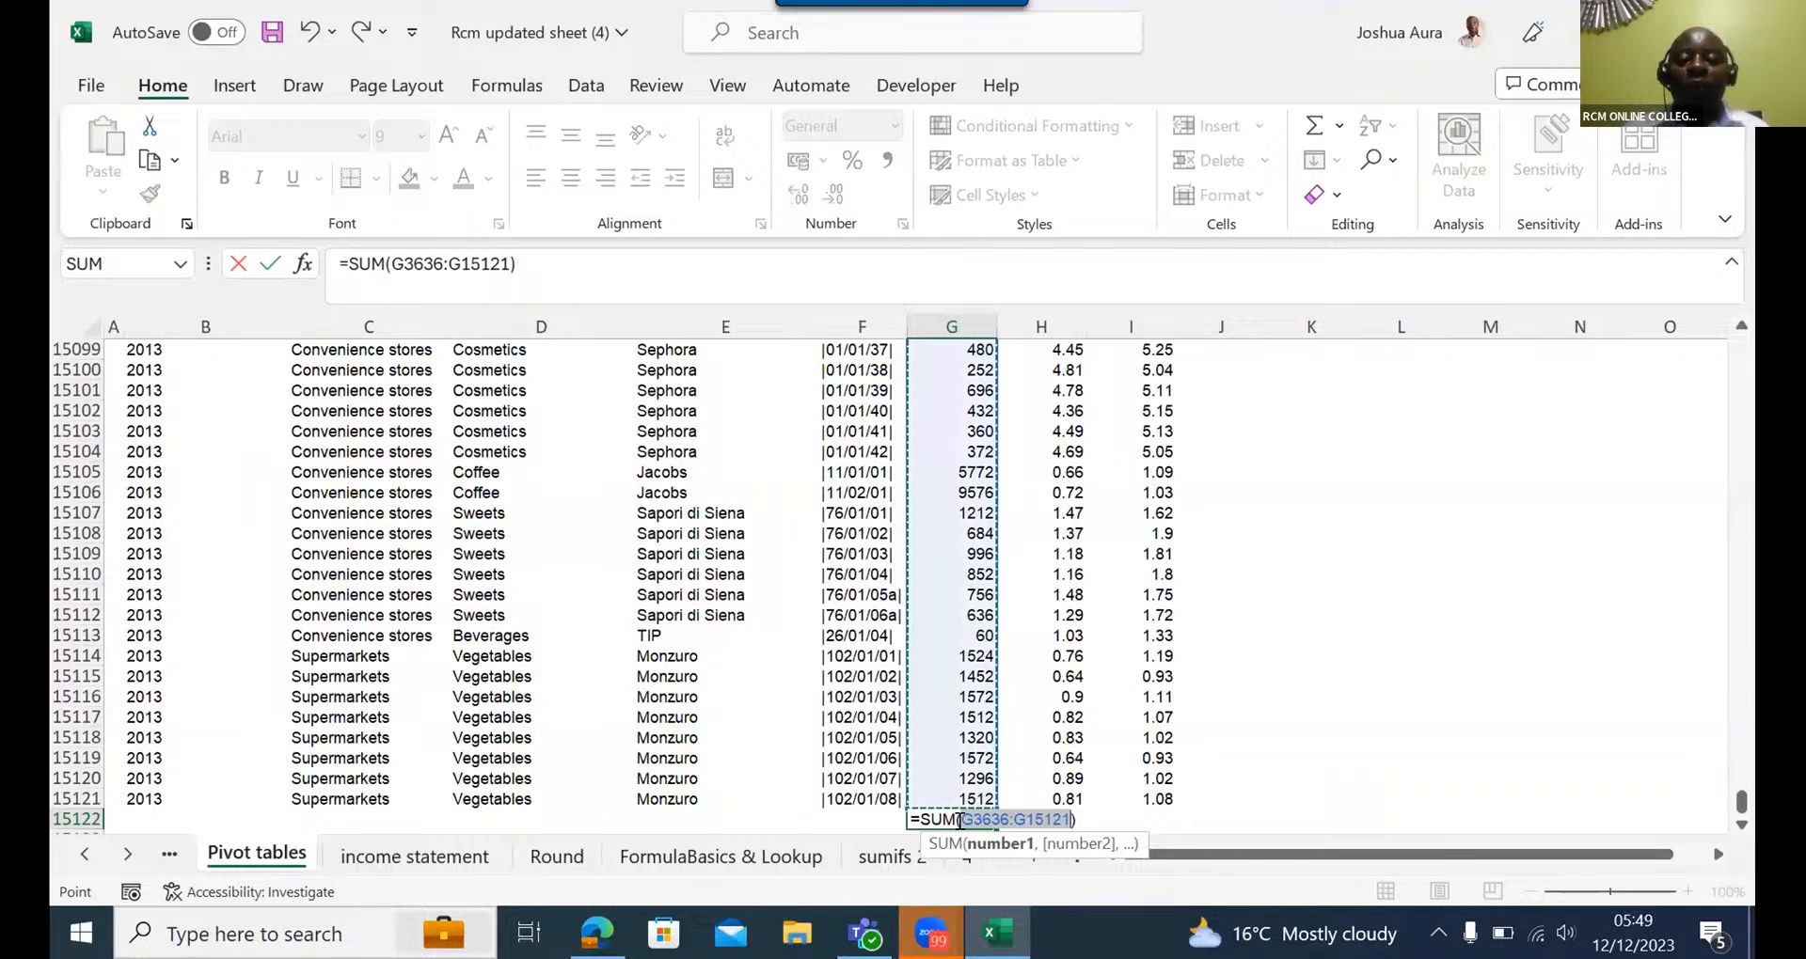
key("Return")
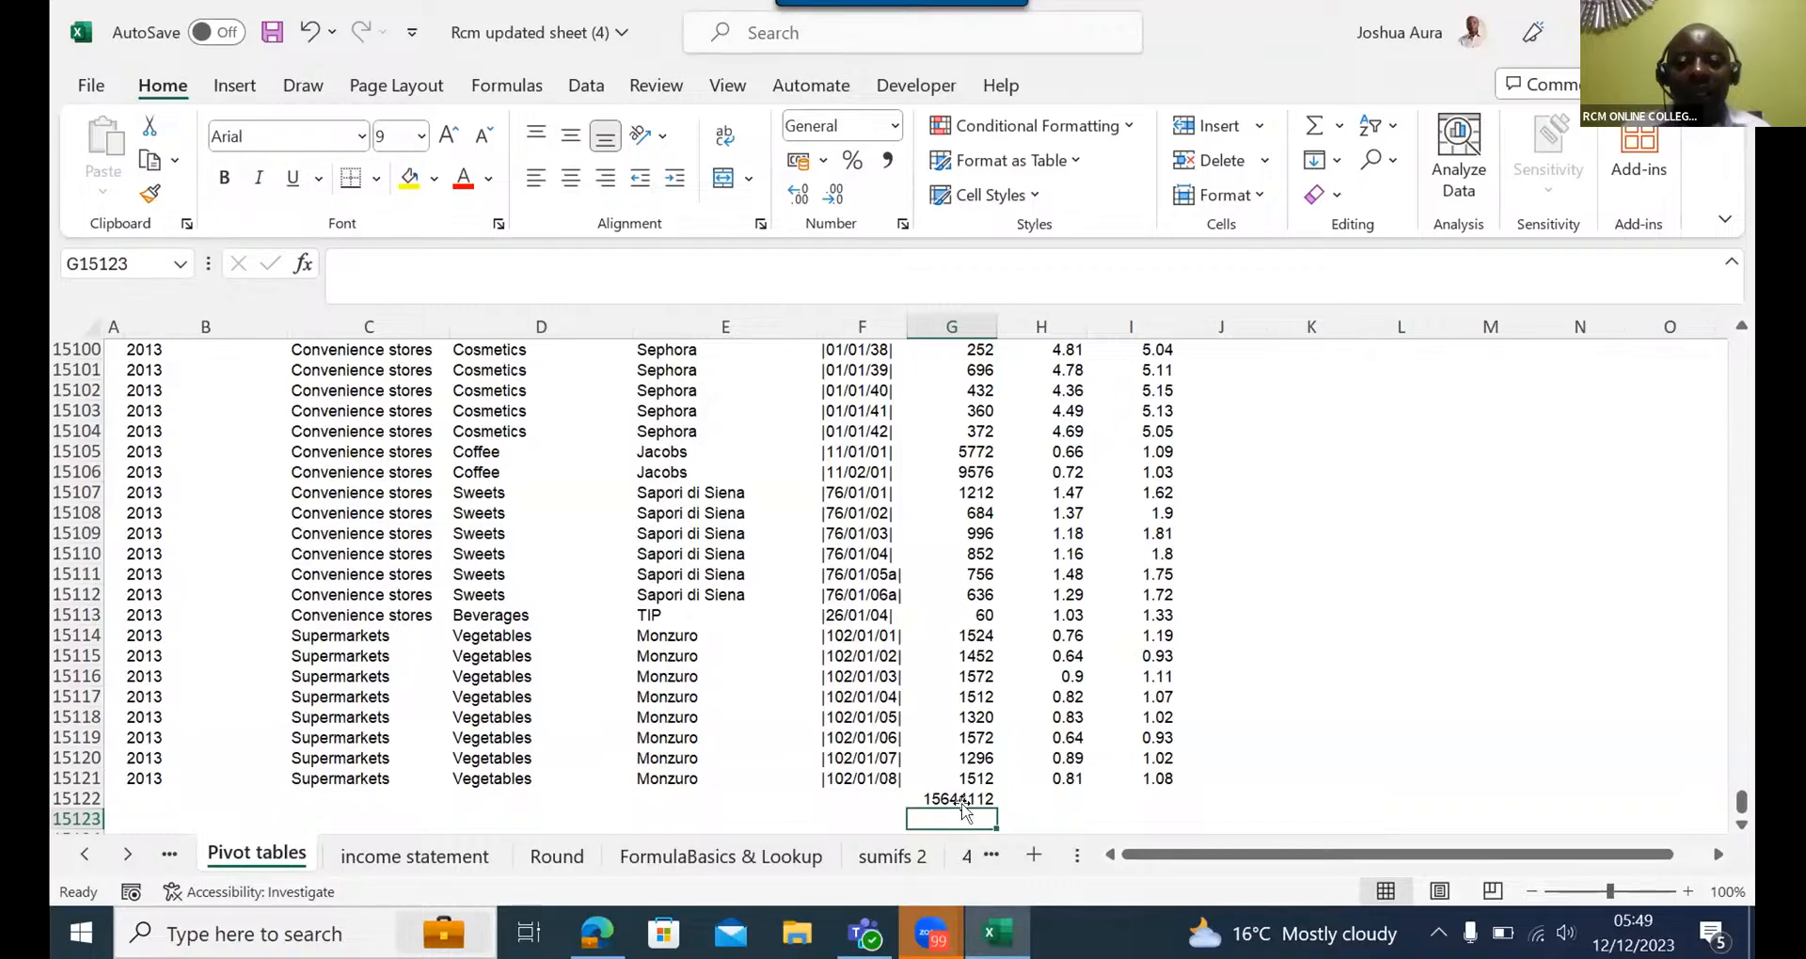
left_click(964, 798)
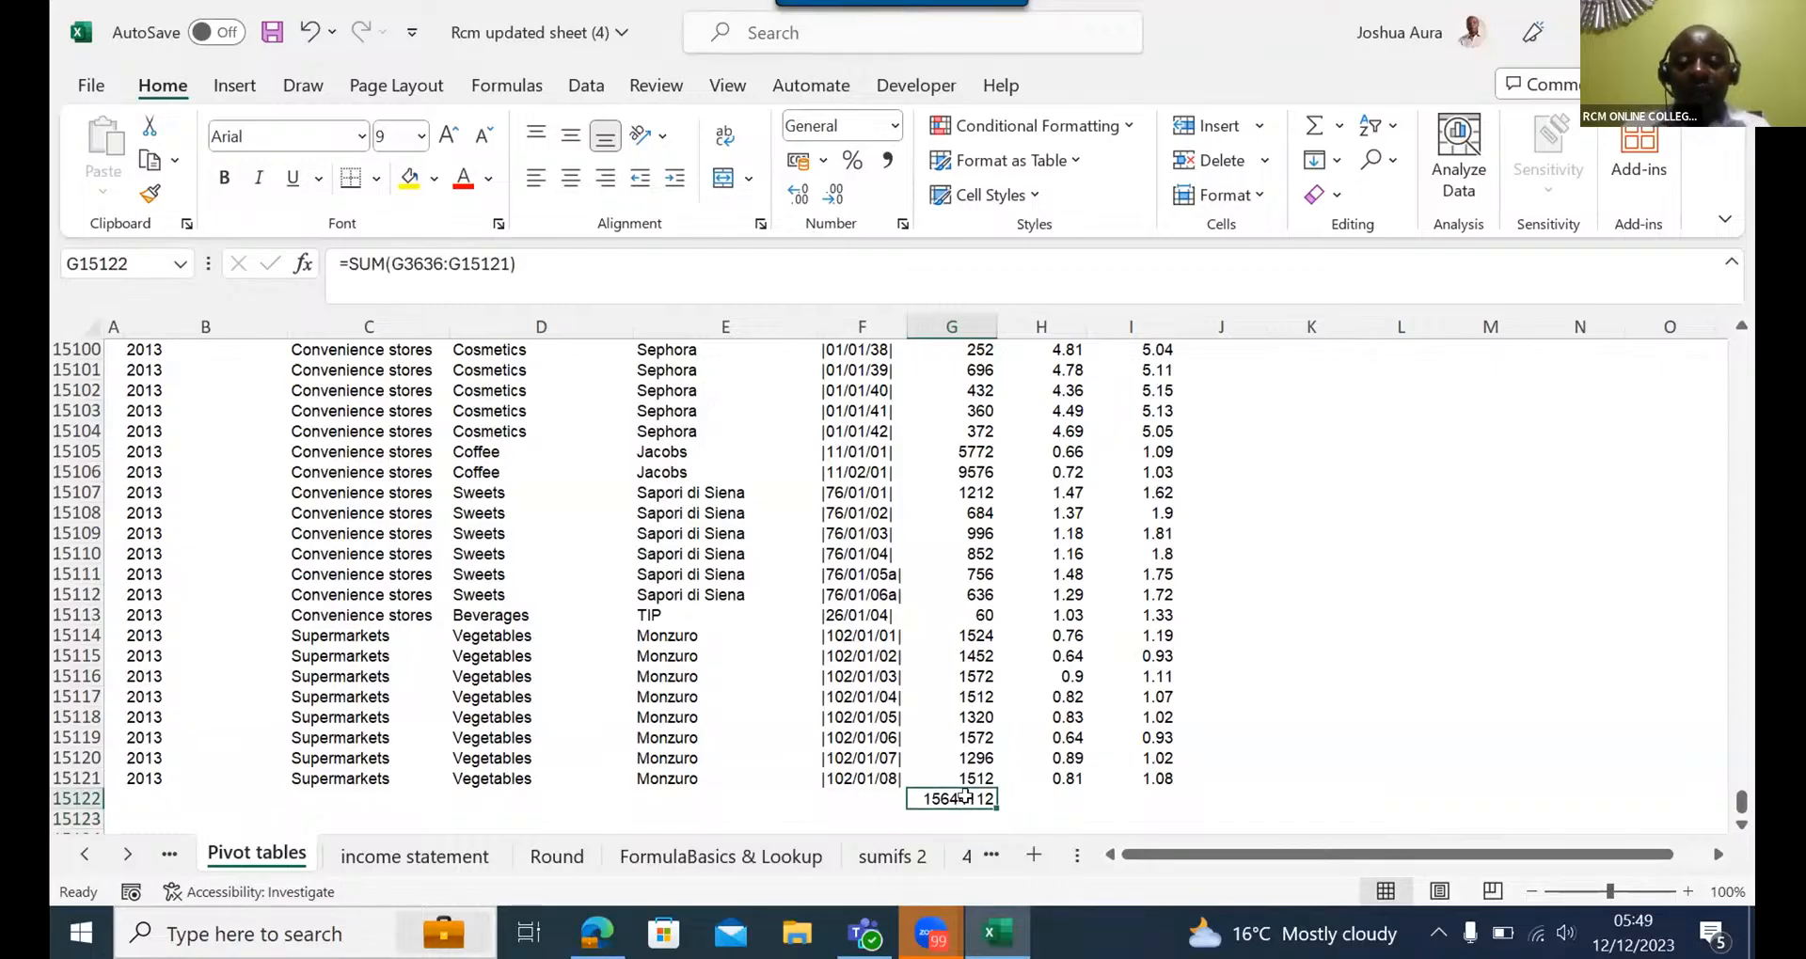
double_click(964, 799)
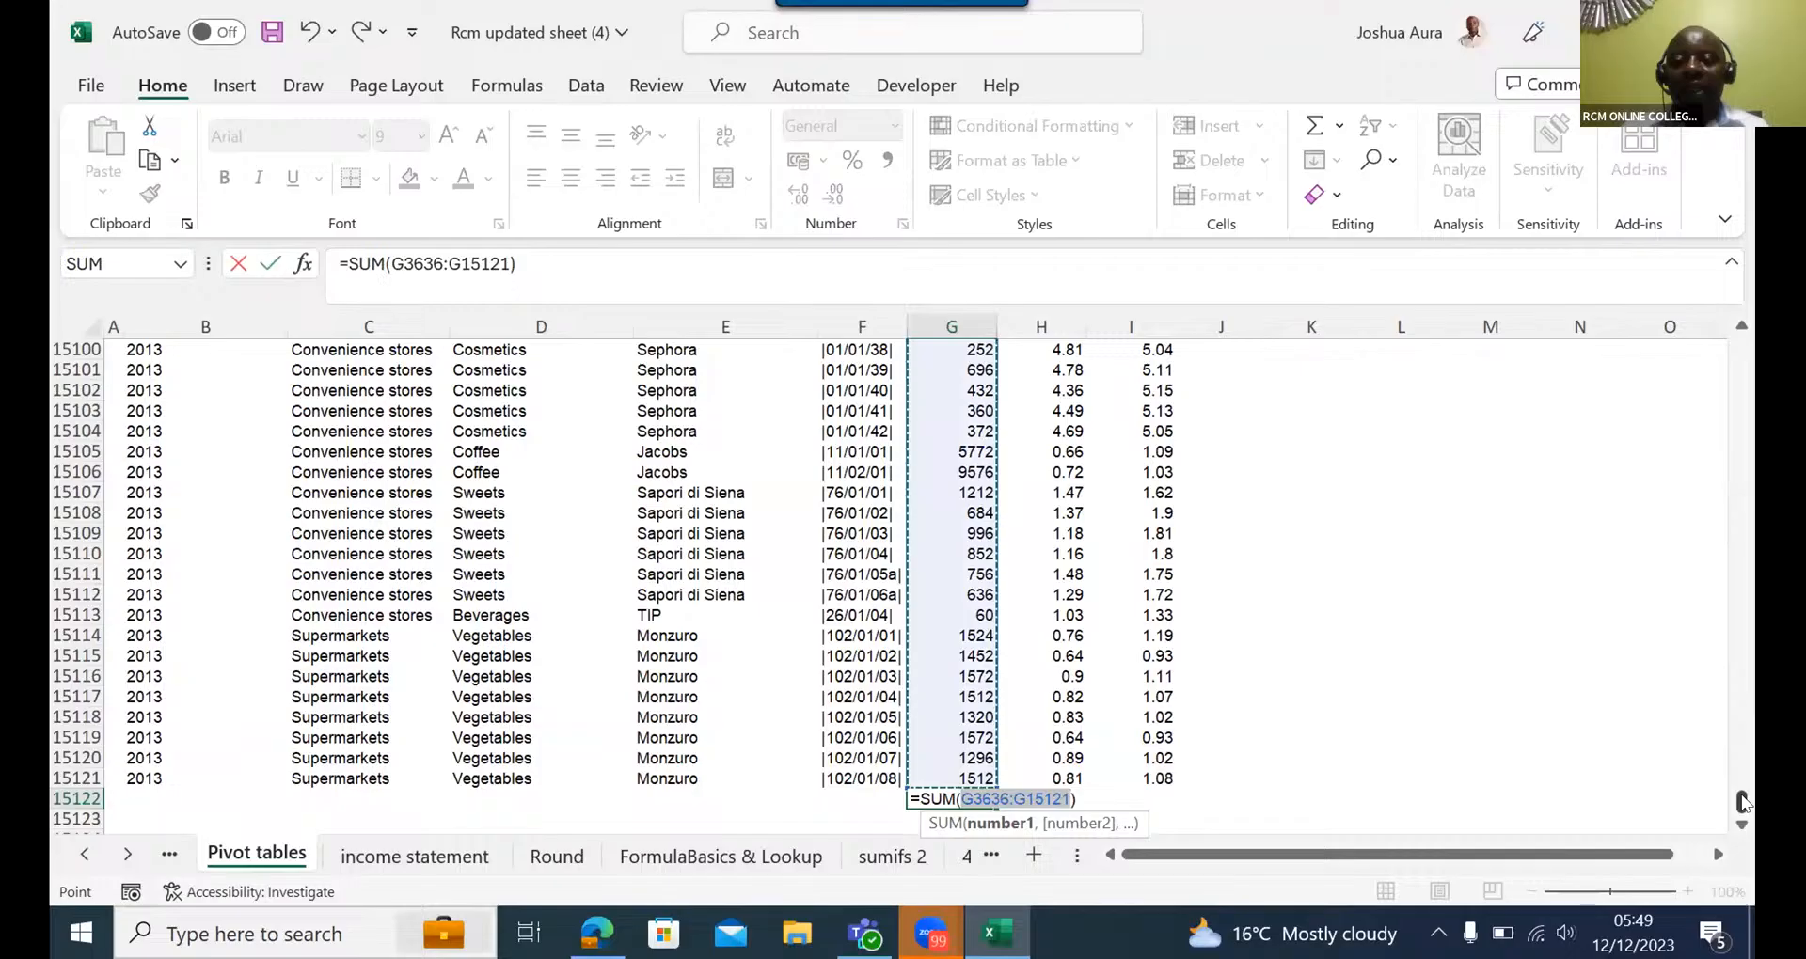
left_click_drag(1741, 802, 1692, 406)
left_click_drag(1690, 400, 1698, 445)
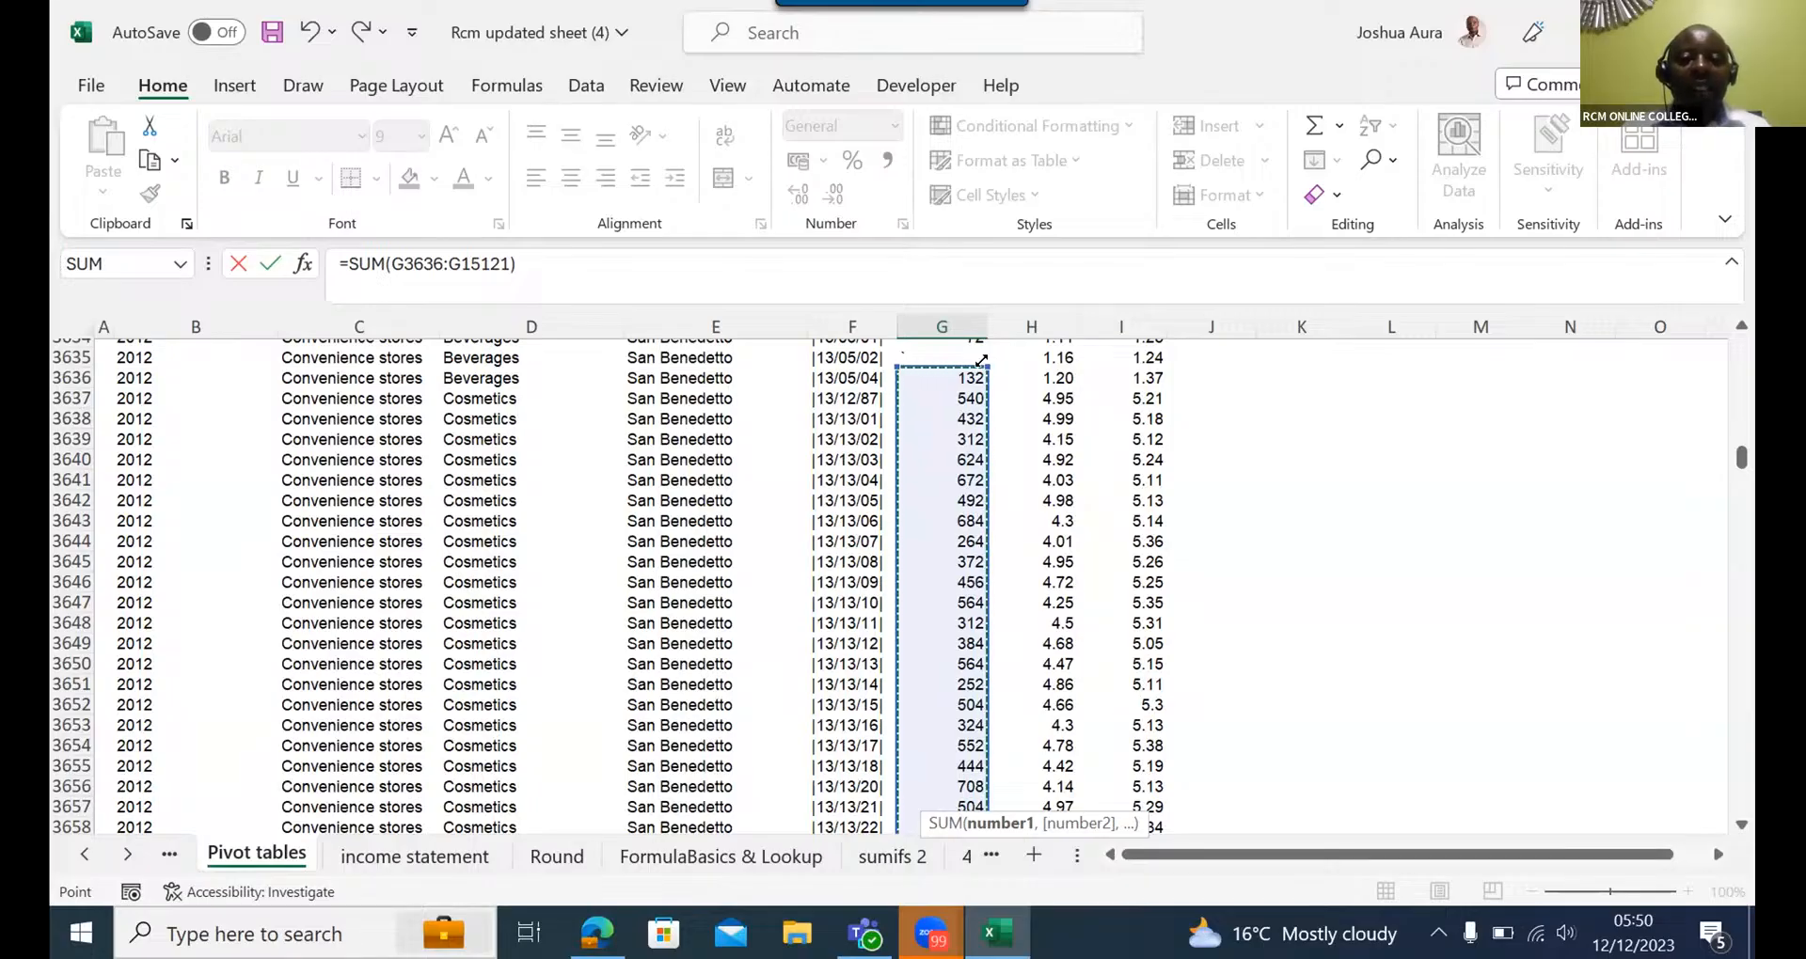
left_click_drag(980, 360, 971, 418)
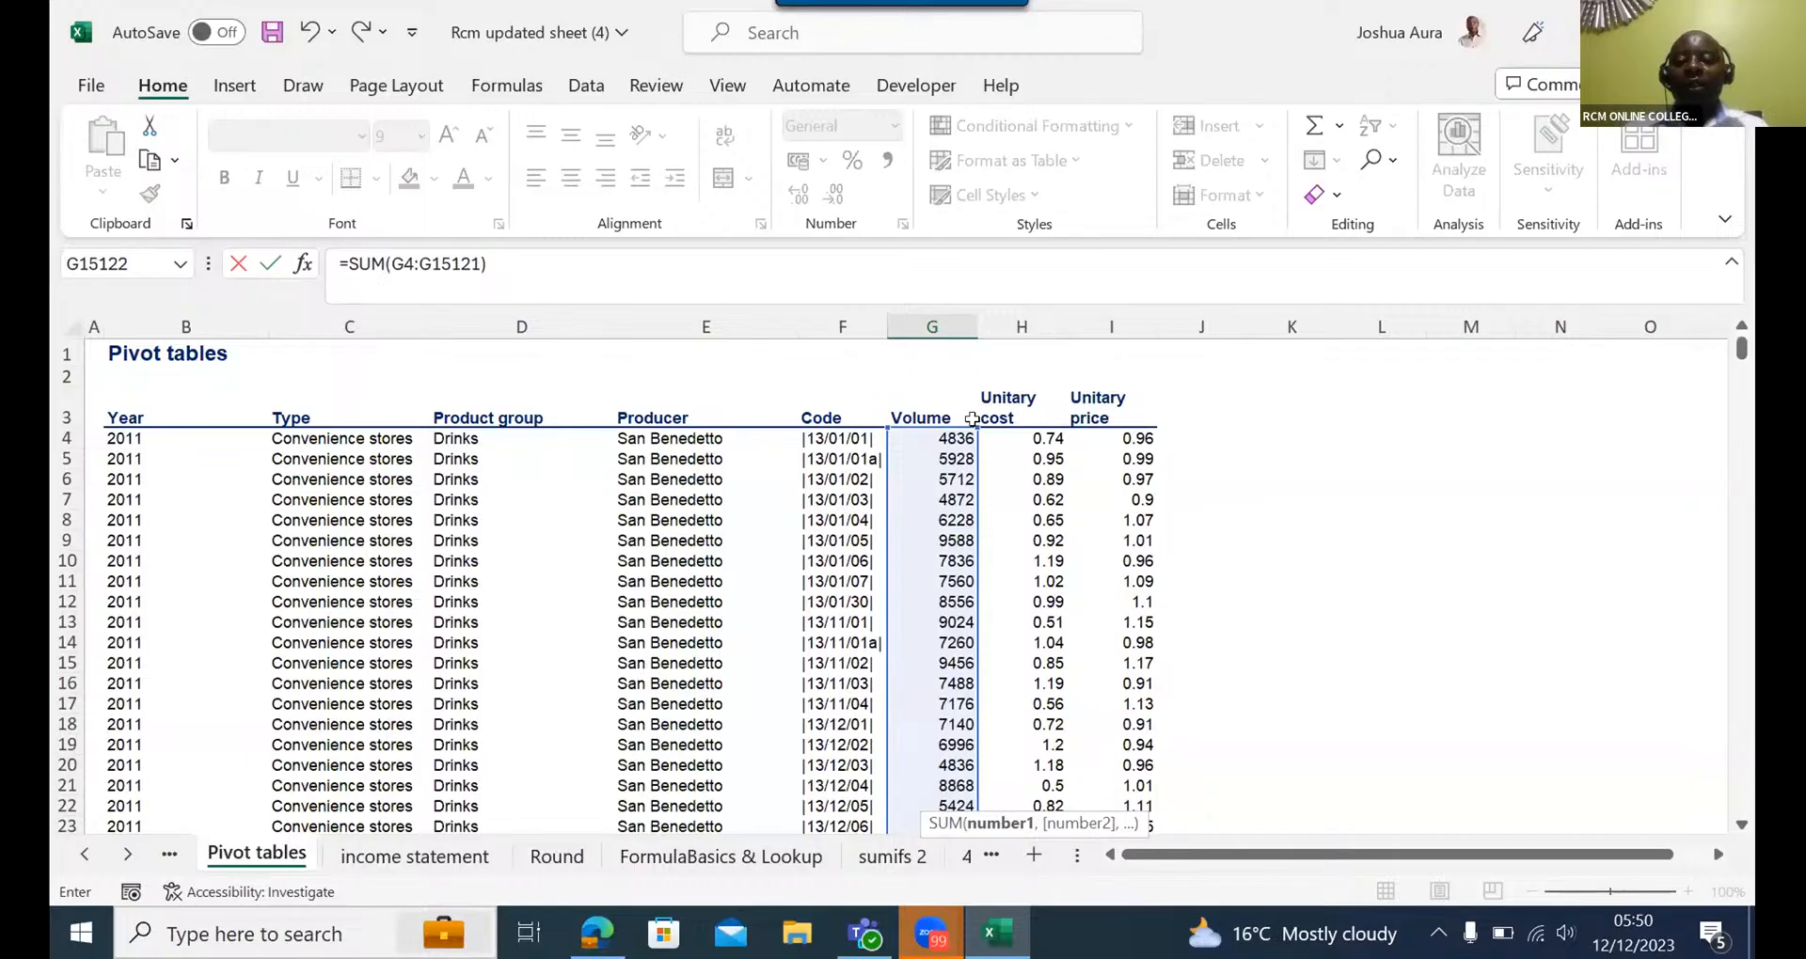
key("Return")
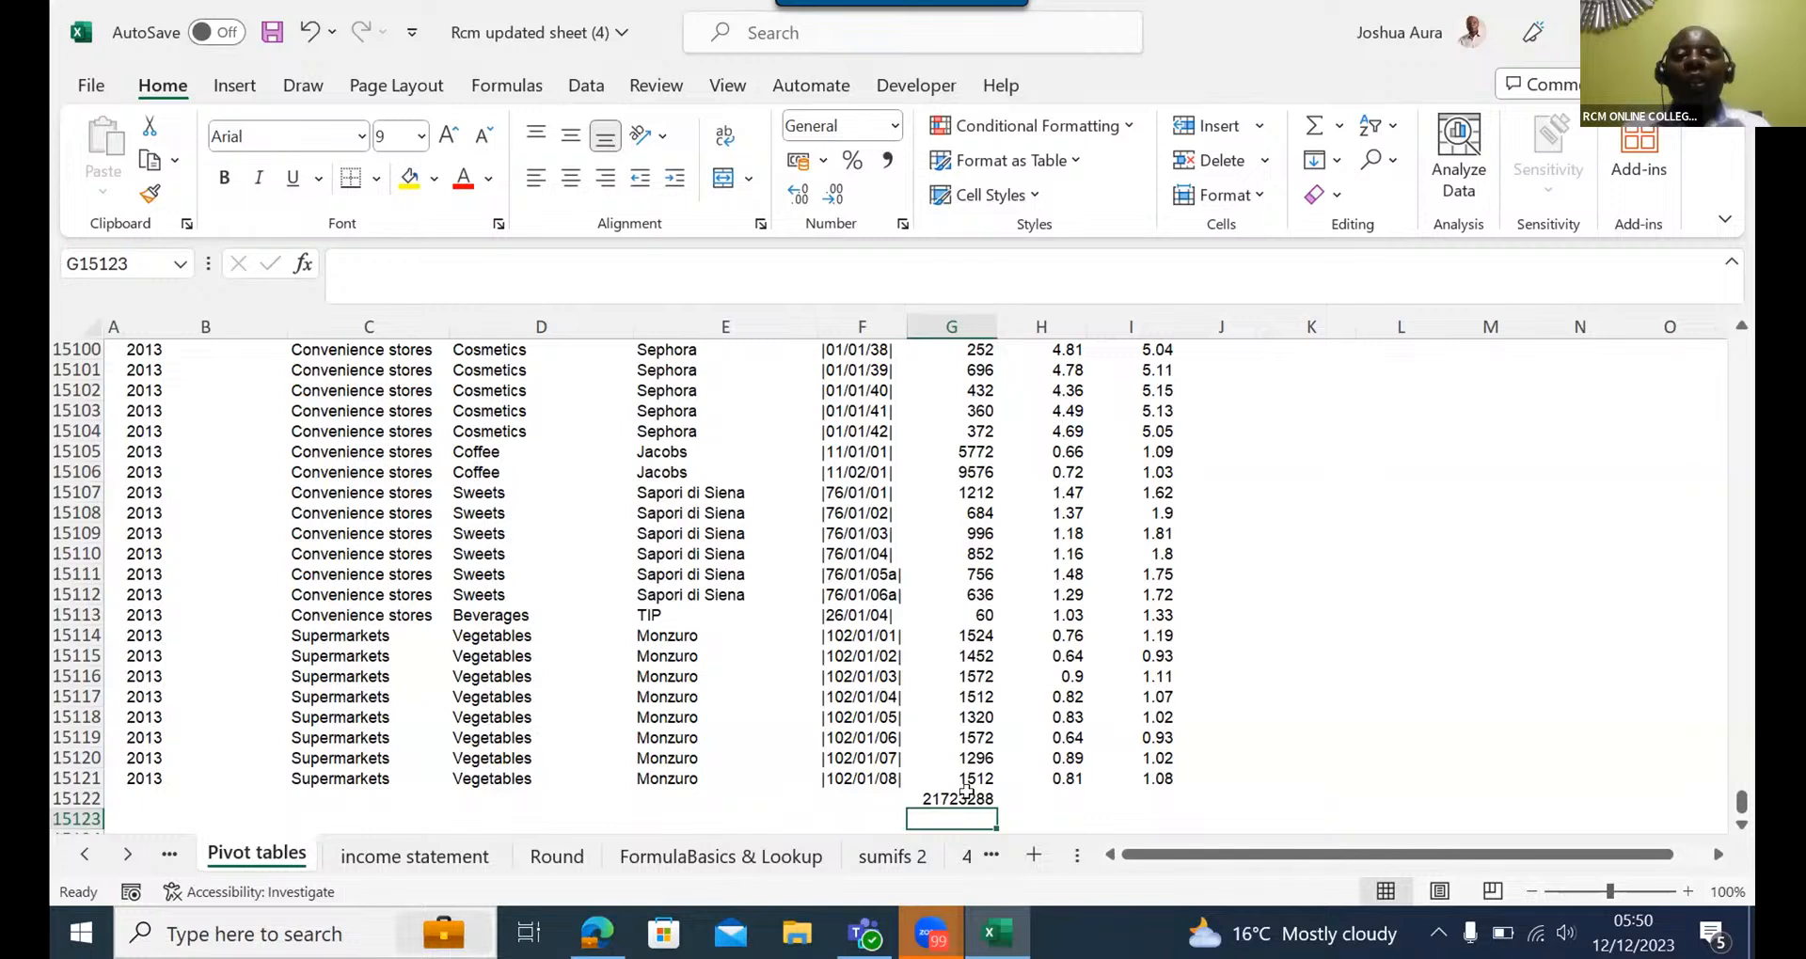
- Enter the sample values 90, 78, 56 and 67 in cells L15105 to L15108
left_click(1428, 452)
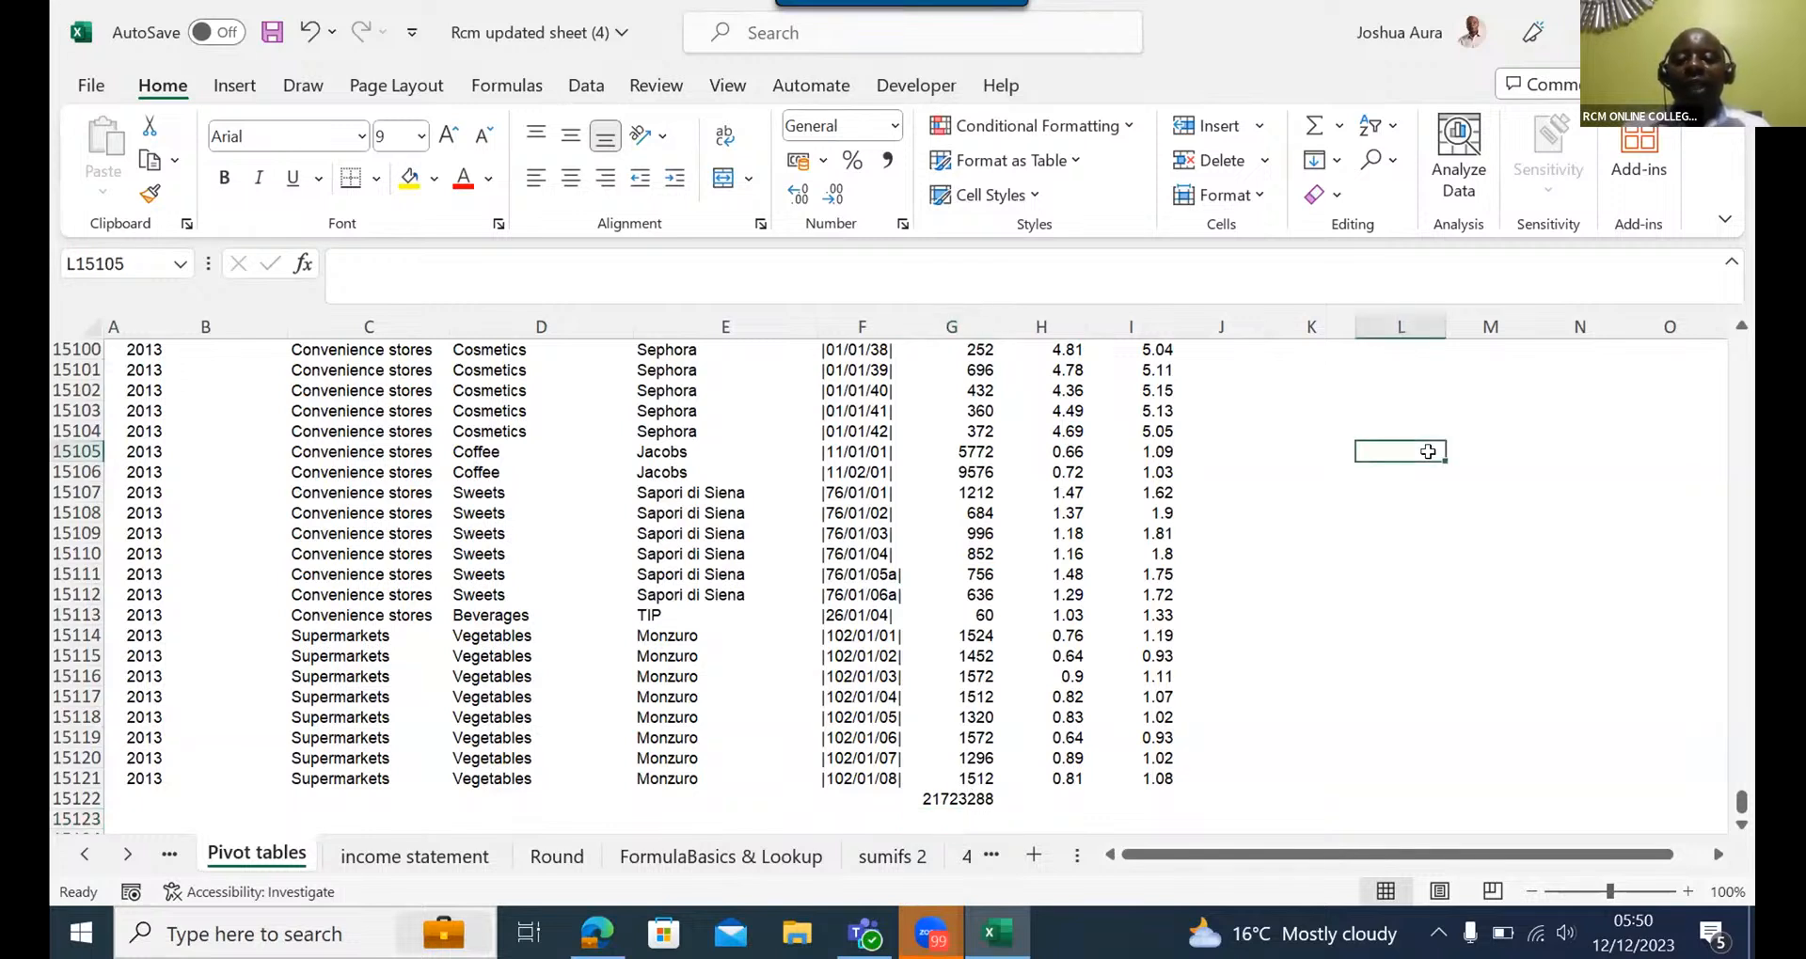
type("90")
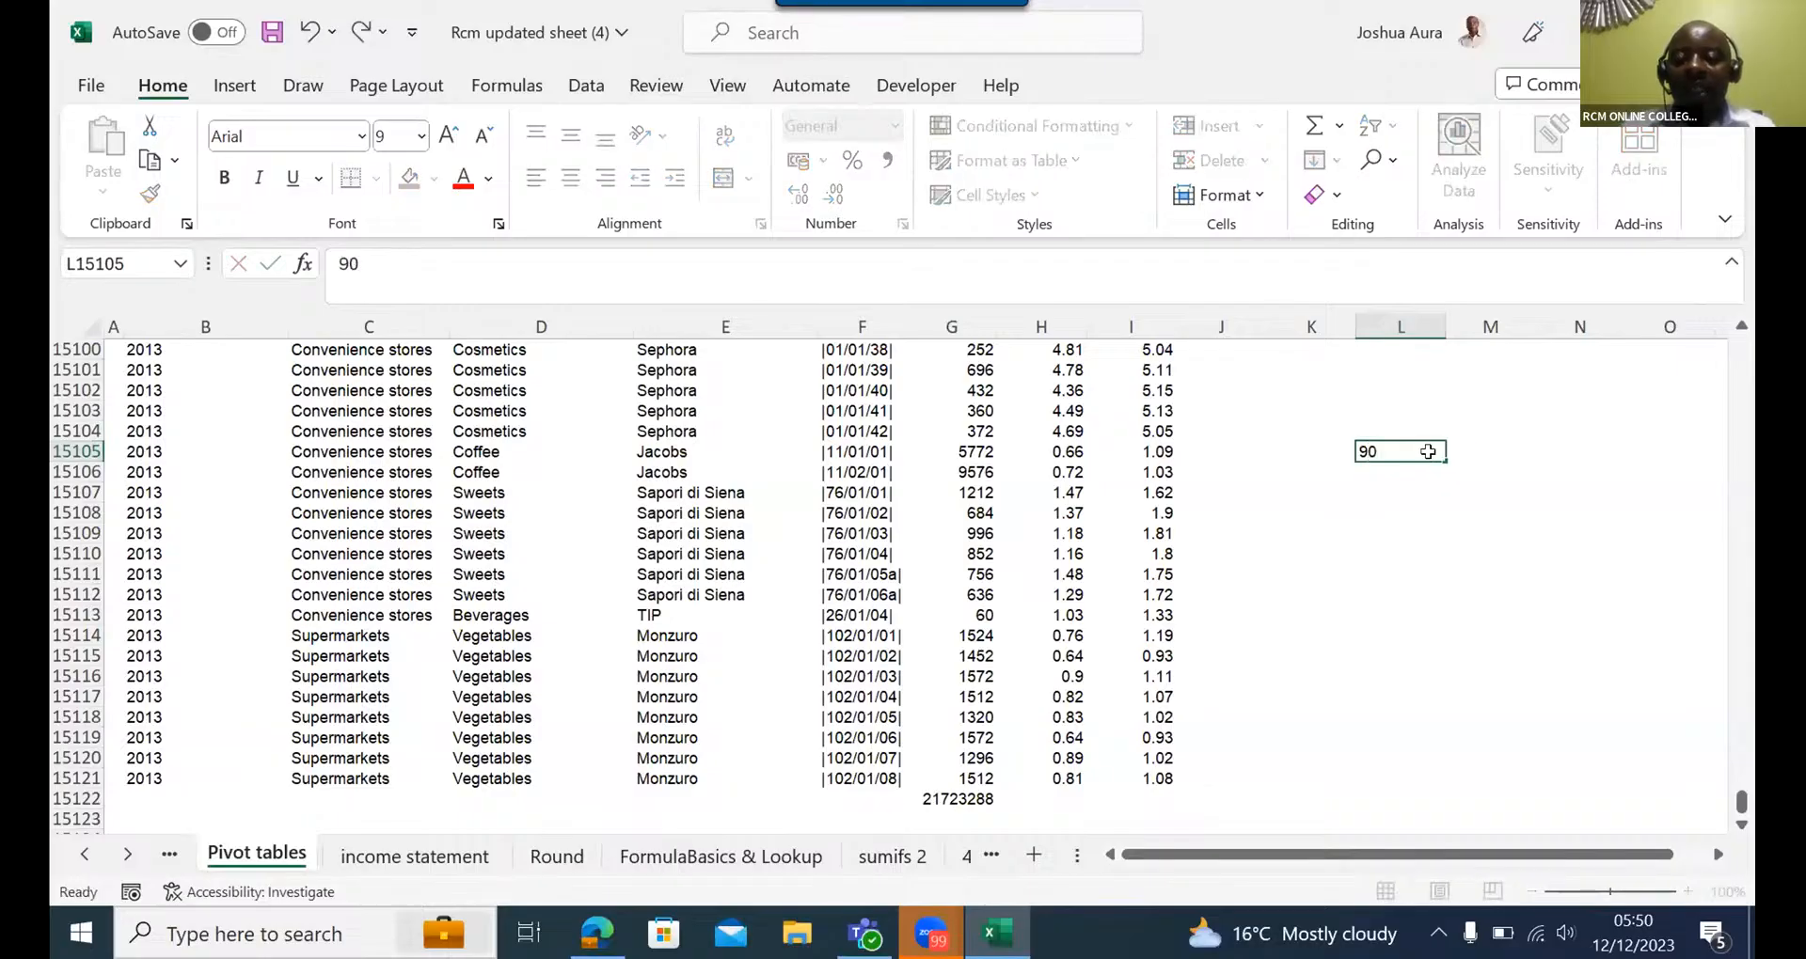
key("Return")
type("78")
key("Return")
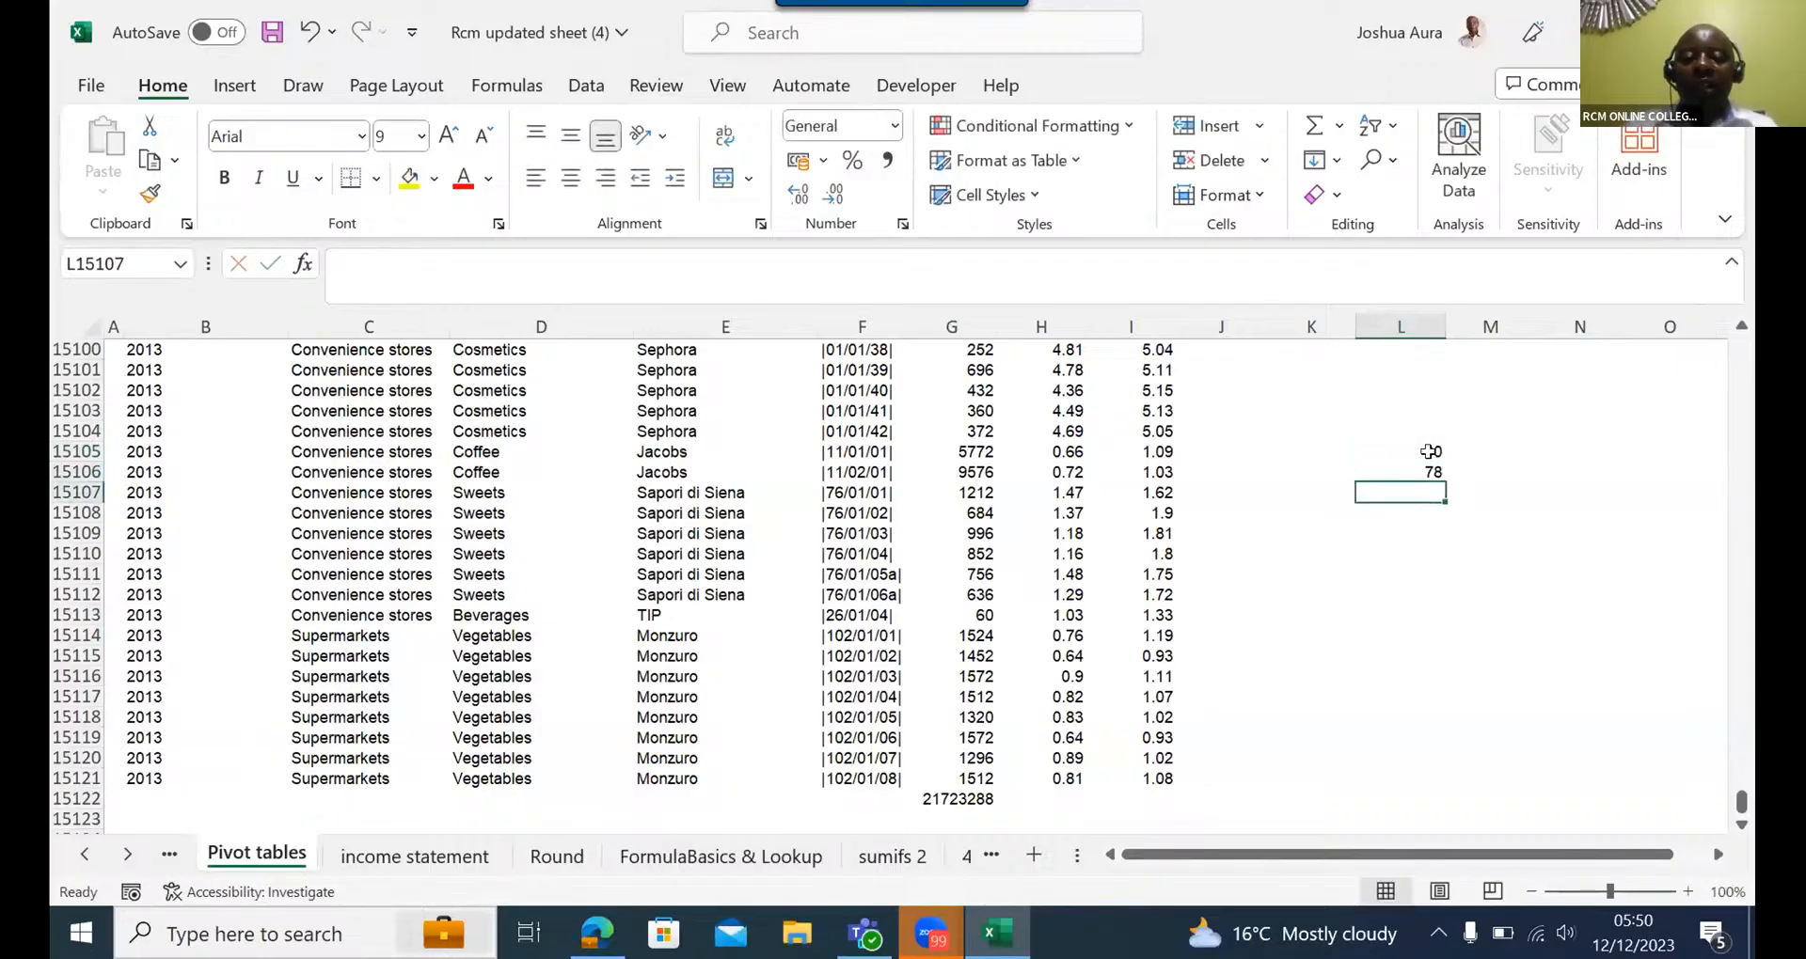
type("56")
key("Return")
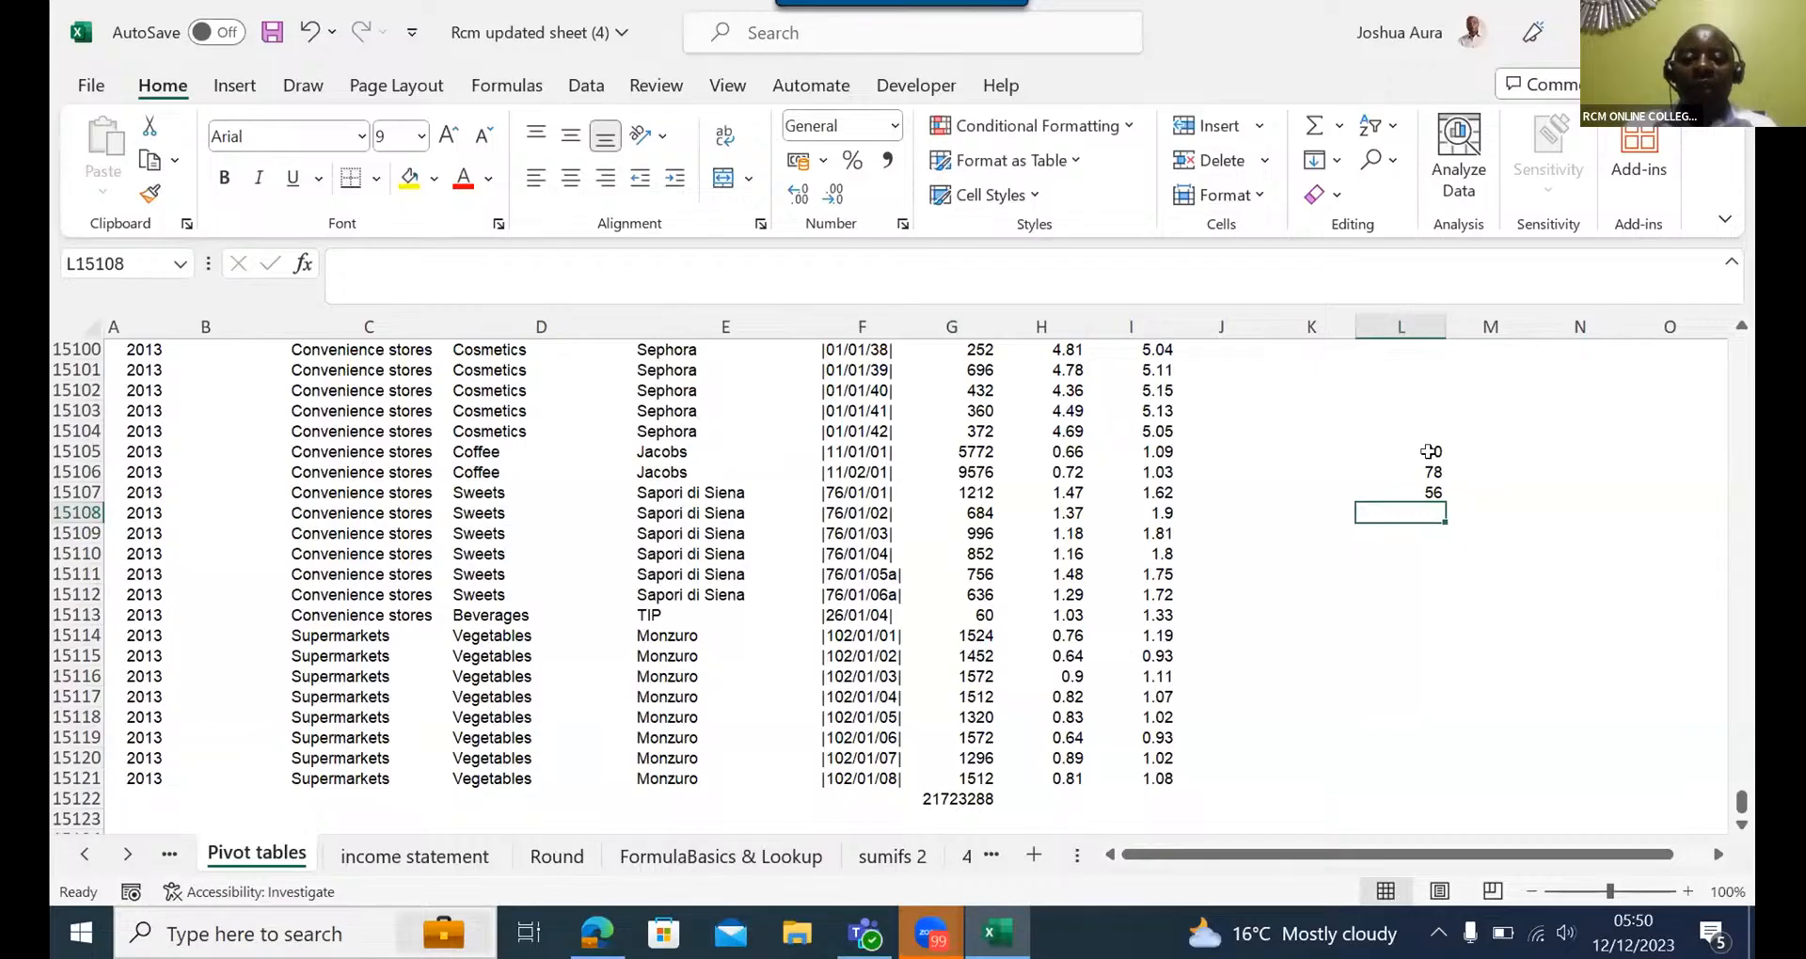
type("67")
key("Return")
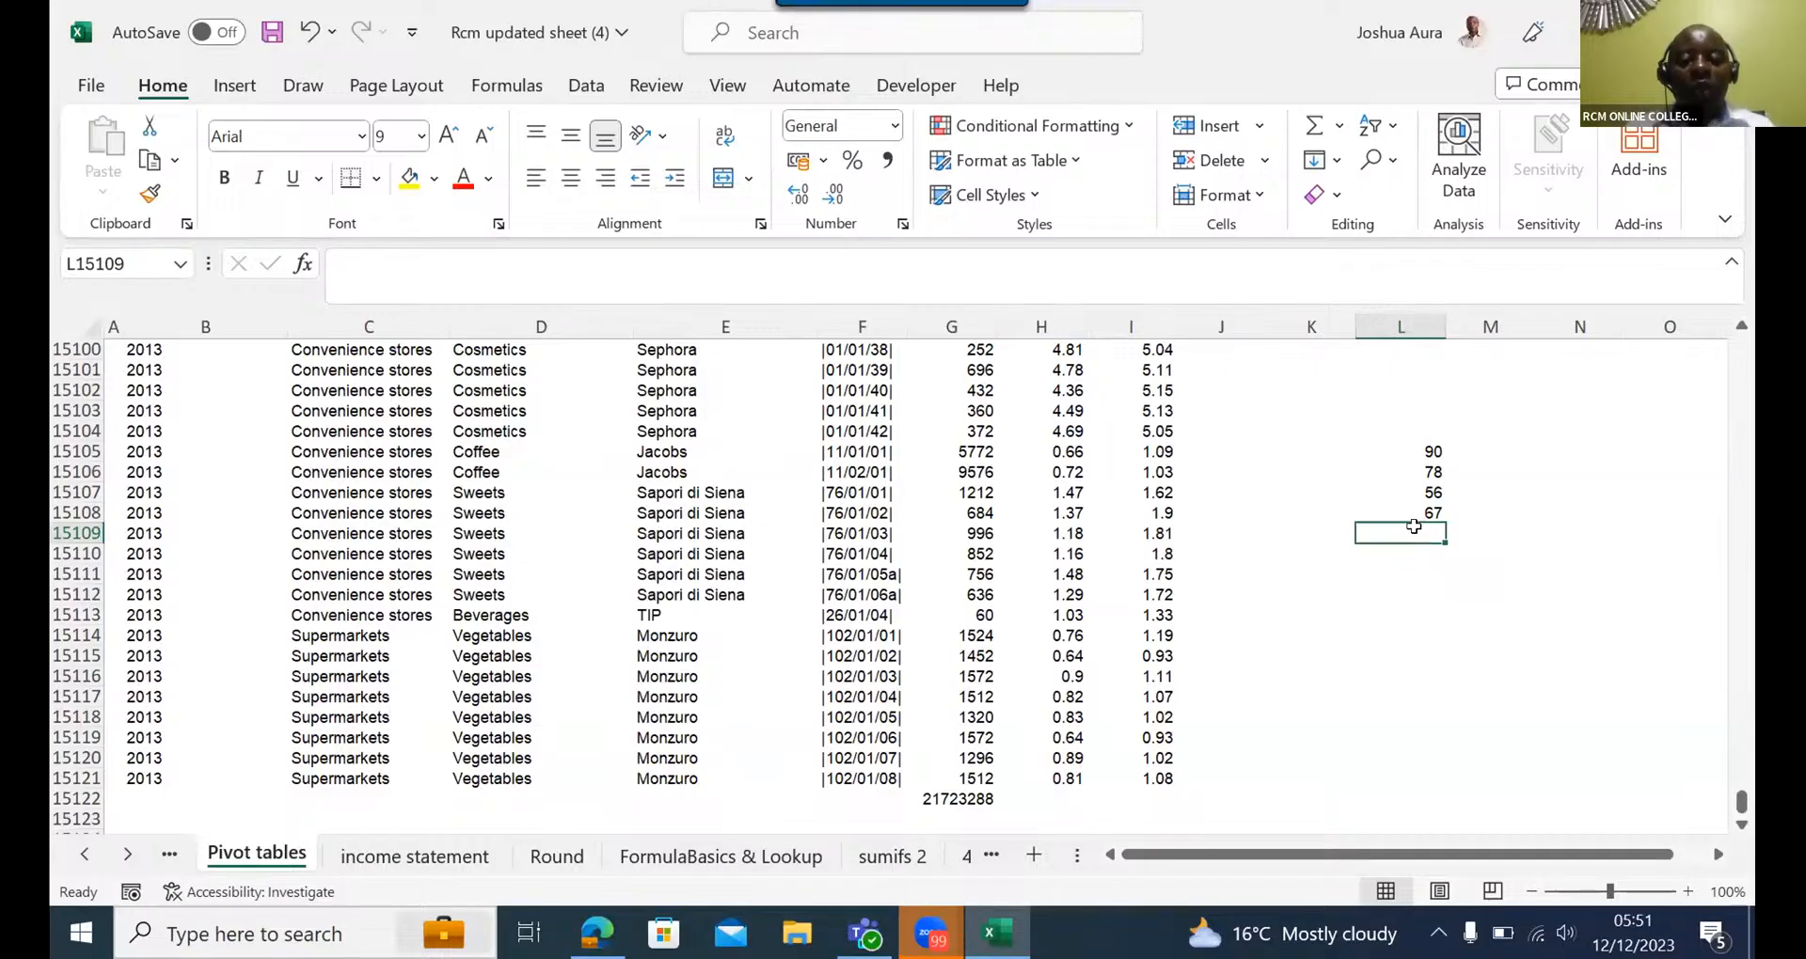
- Total L15105:L15108 in L15109 with AutoSum and make the total bold
key("alt+equal")
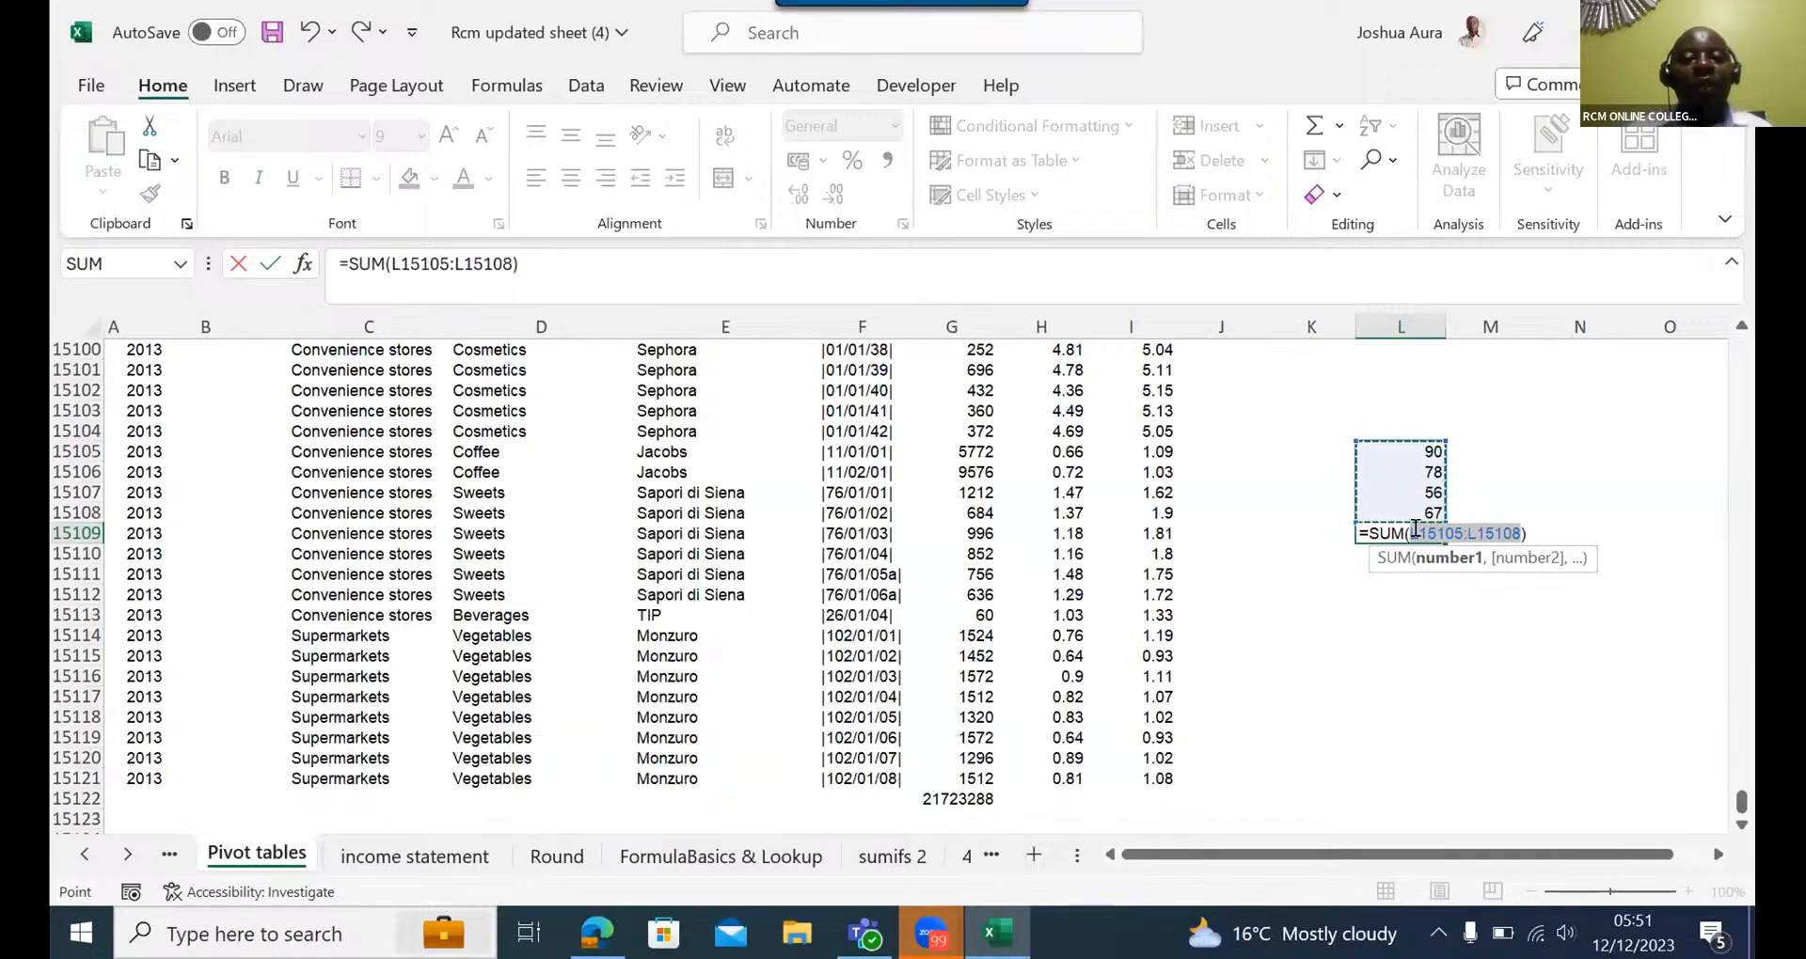
key("Return")
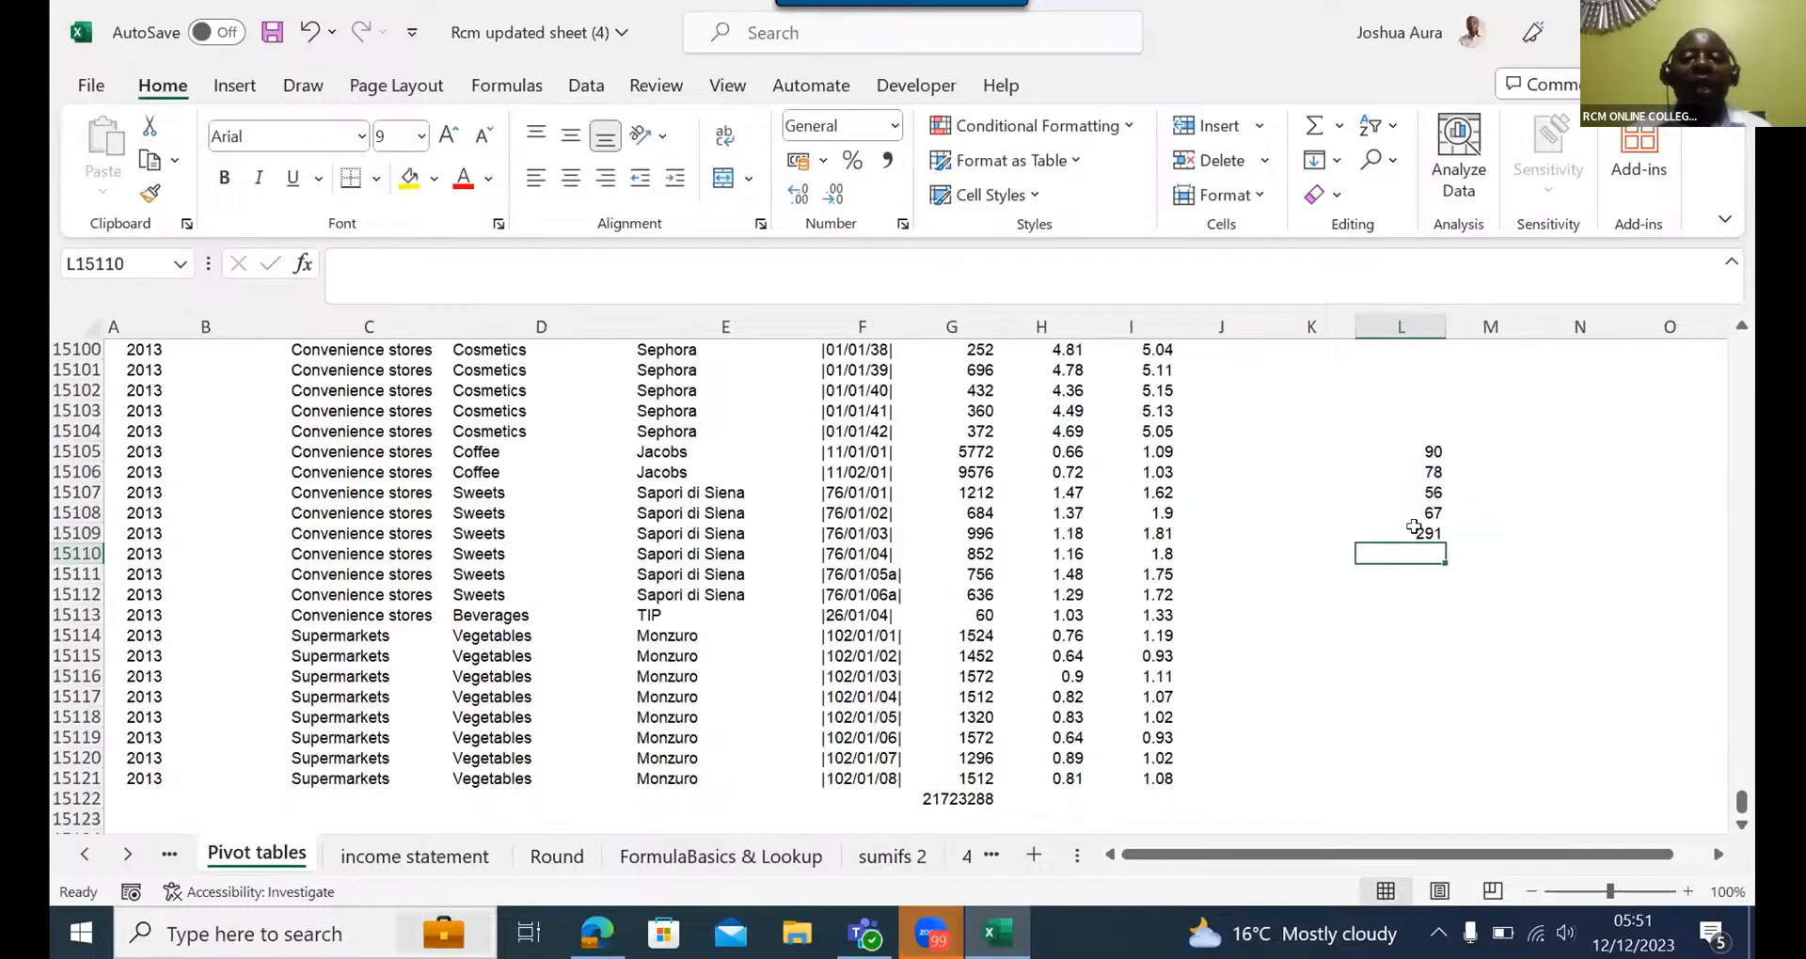
left_click(1424, 531)
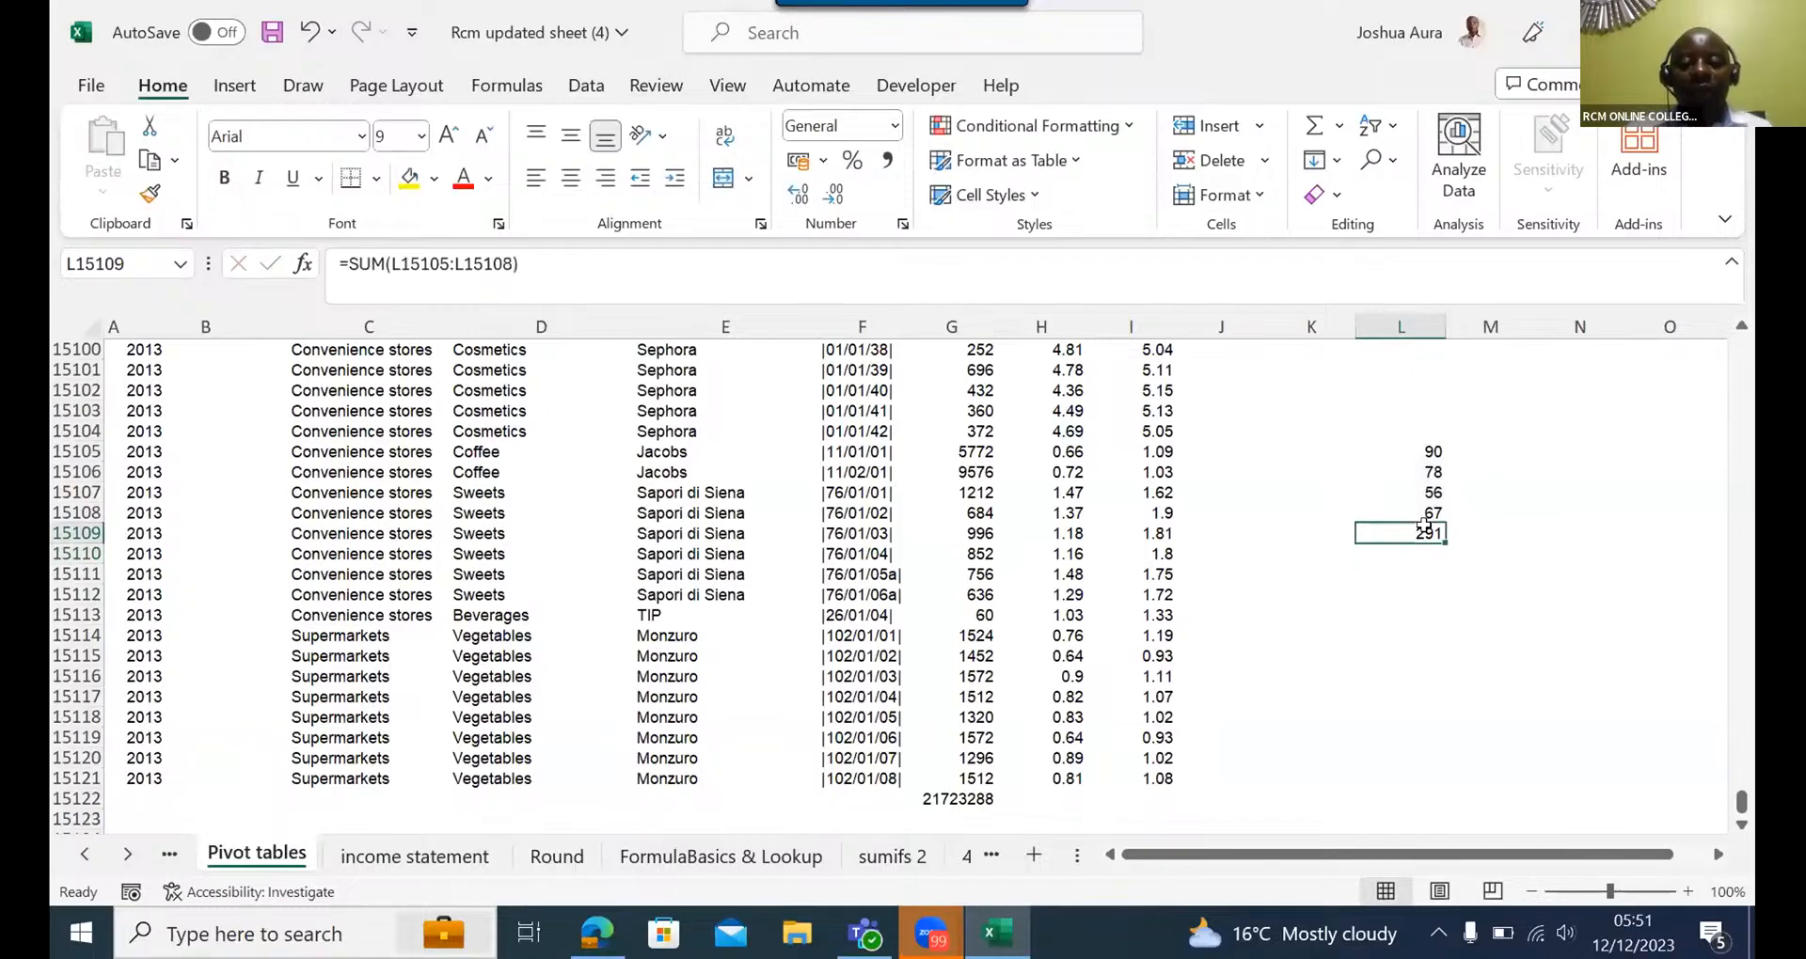
key("ctrl+b")
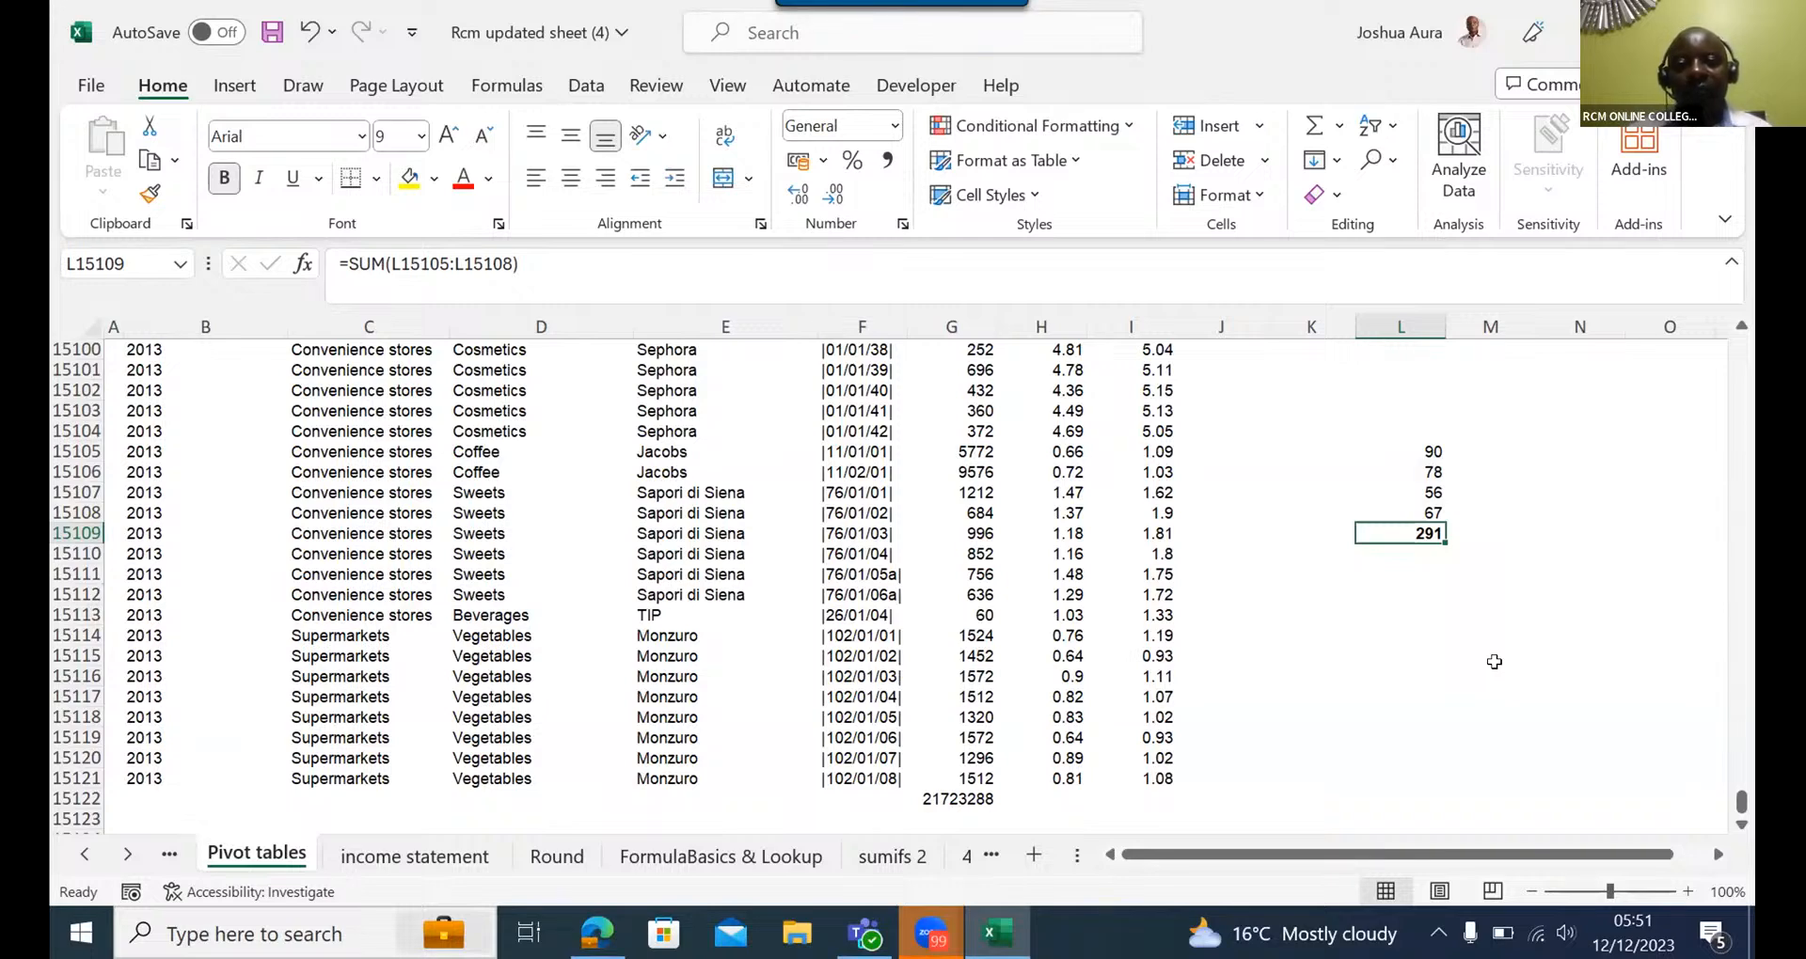
- Enter 80, 70 and 89 in cells N15105 to N15107 and total them in N15108 with AutoSum
left_click(1554, 455)
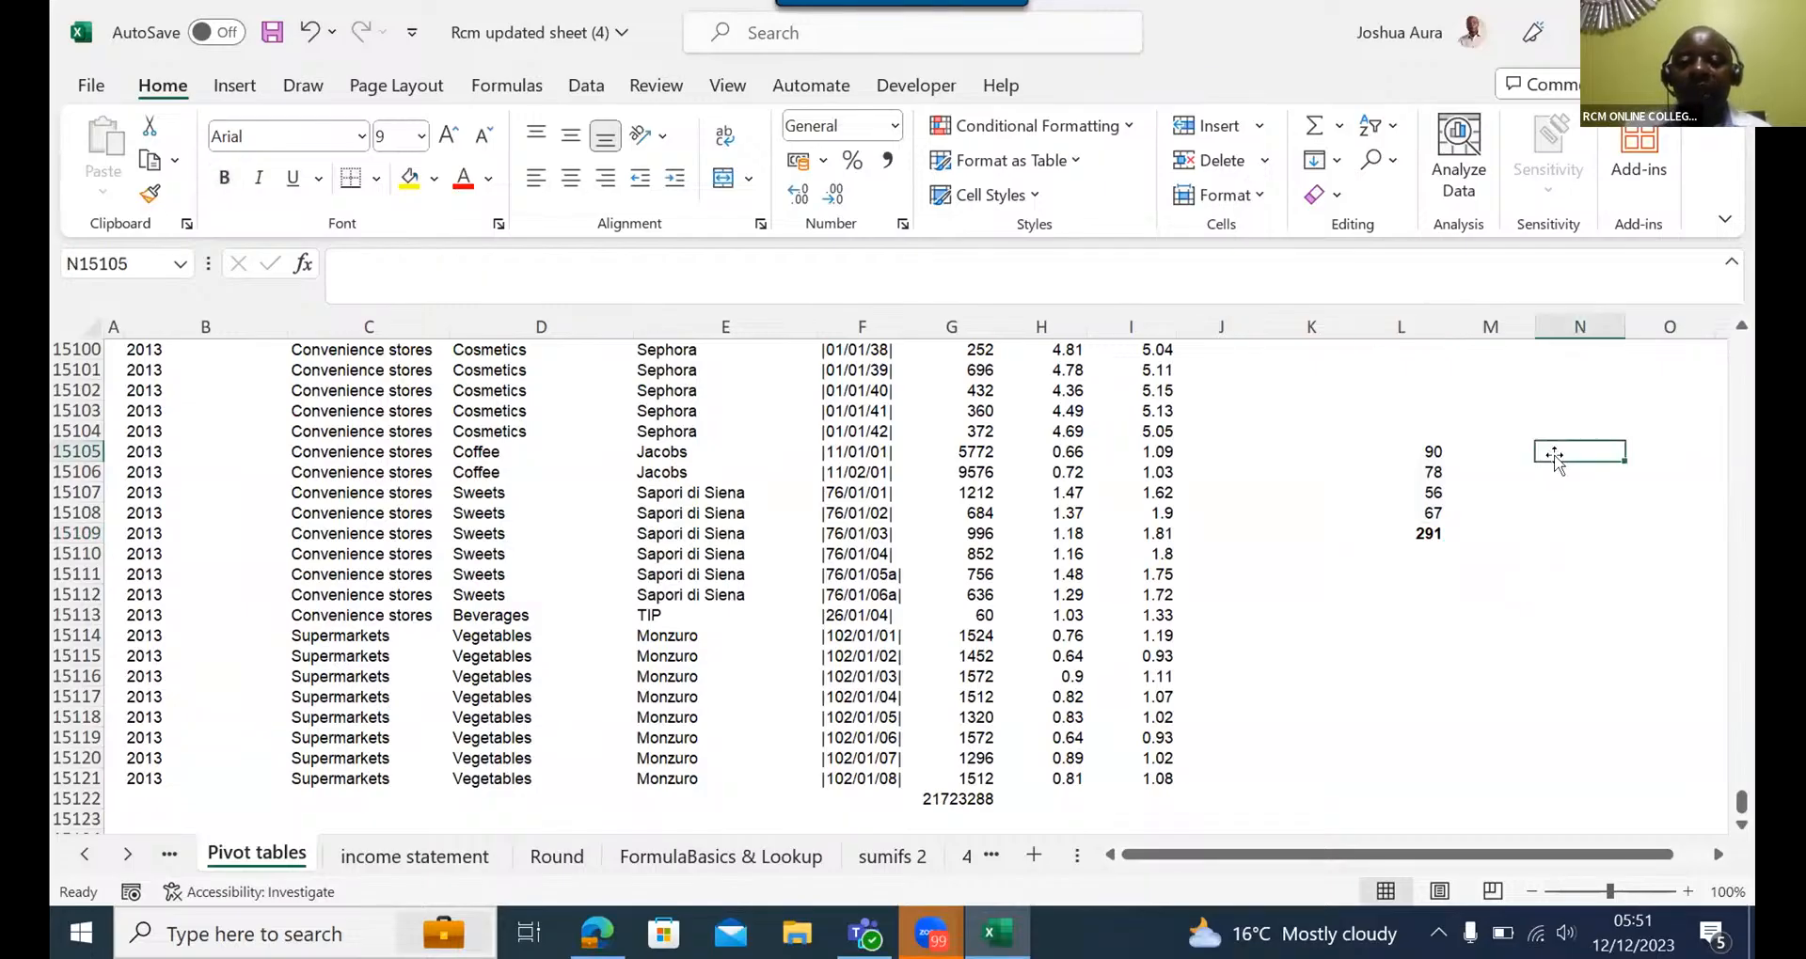
type("80")
key("Return")
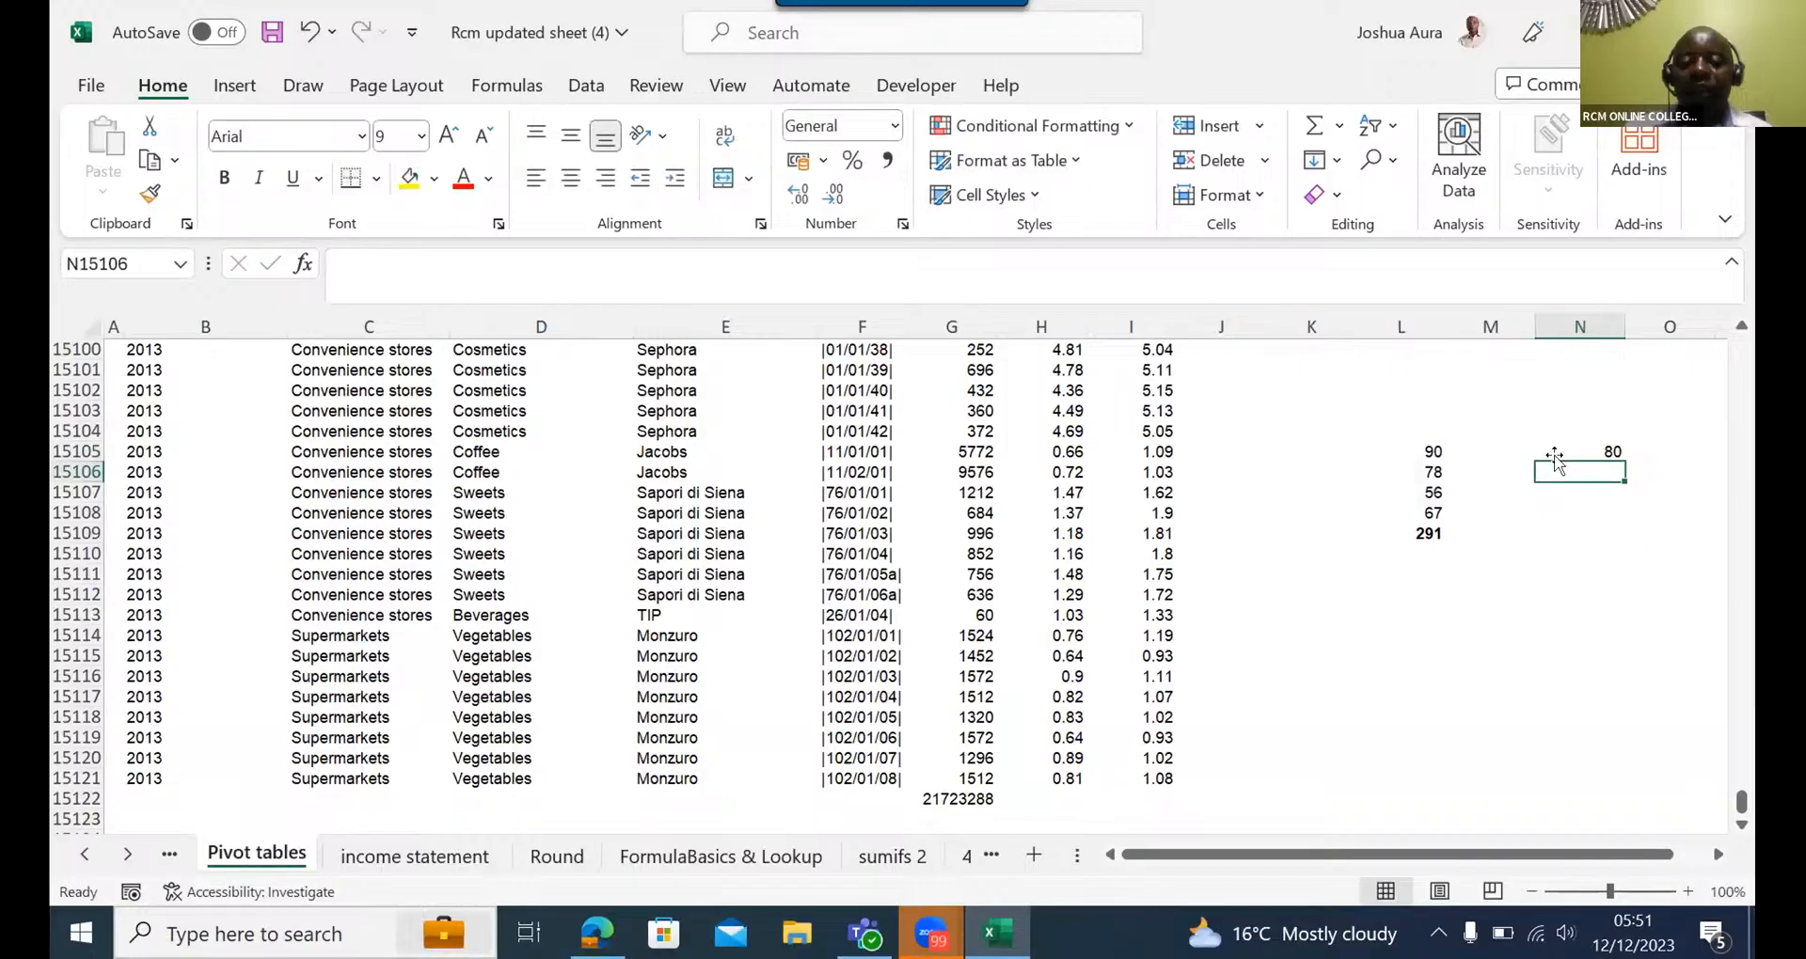
type("70")
key("Return")
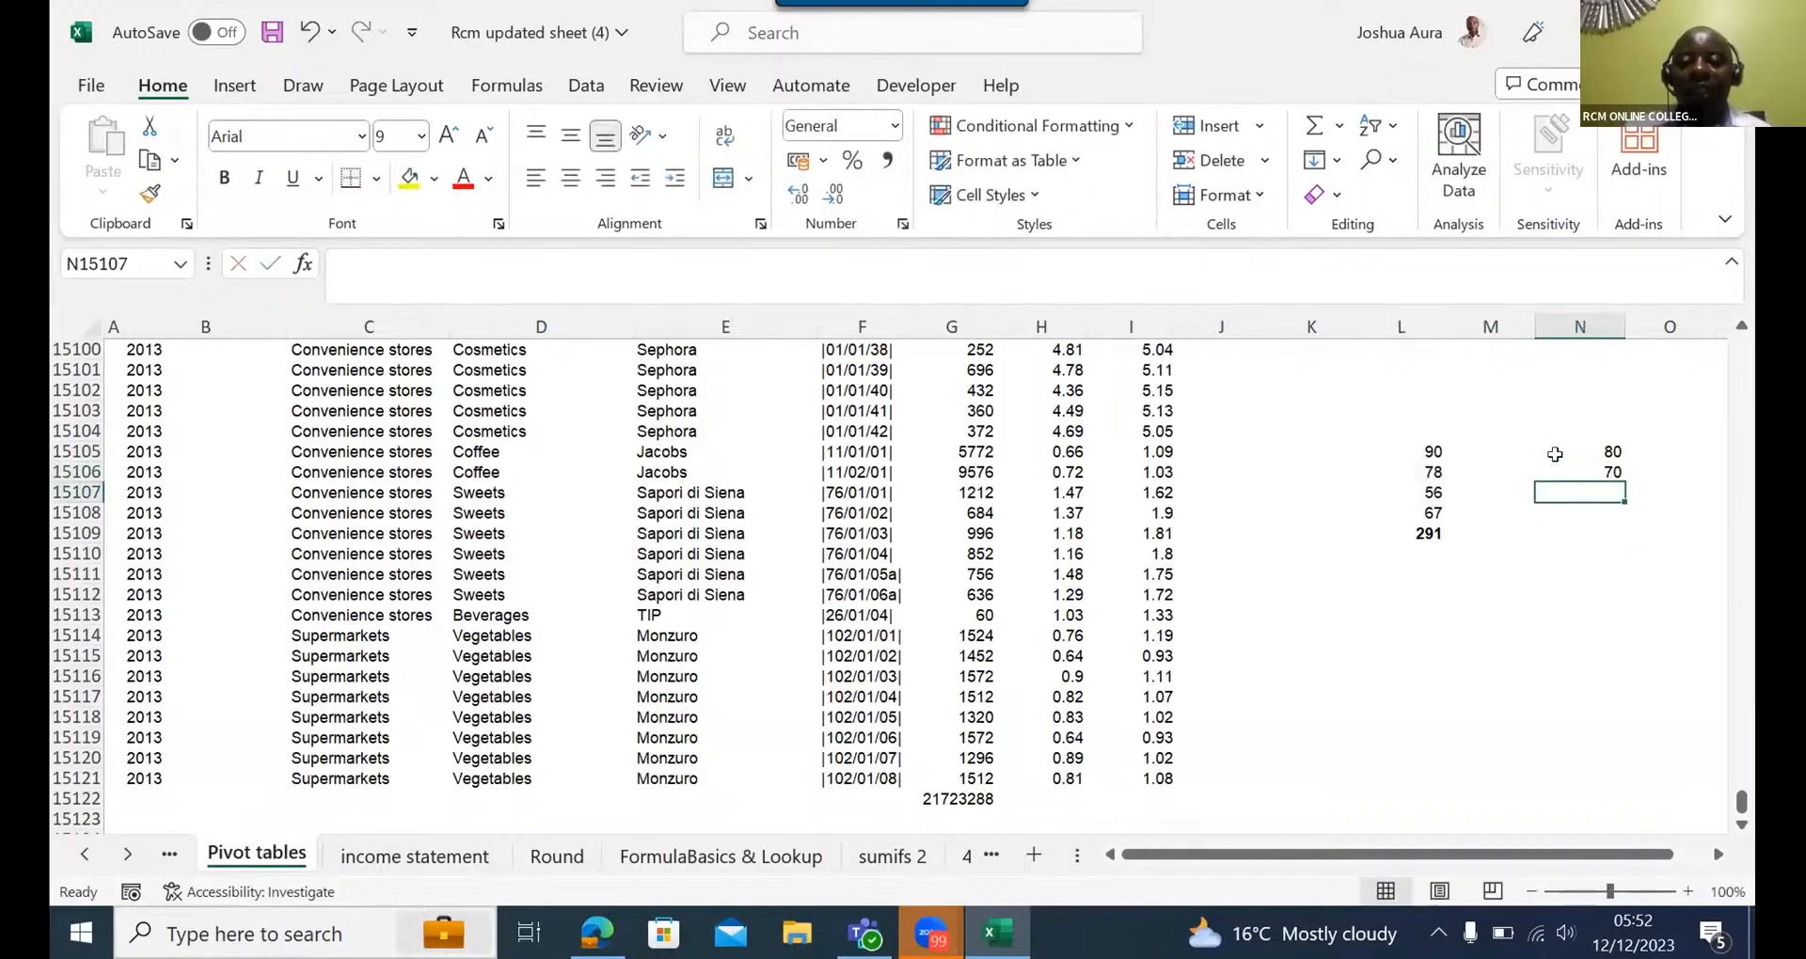
type("89")
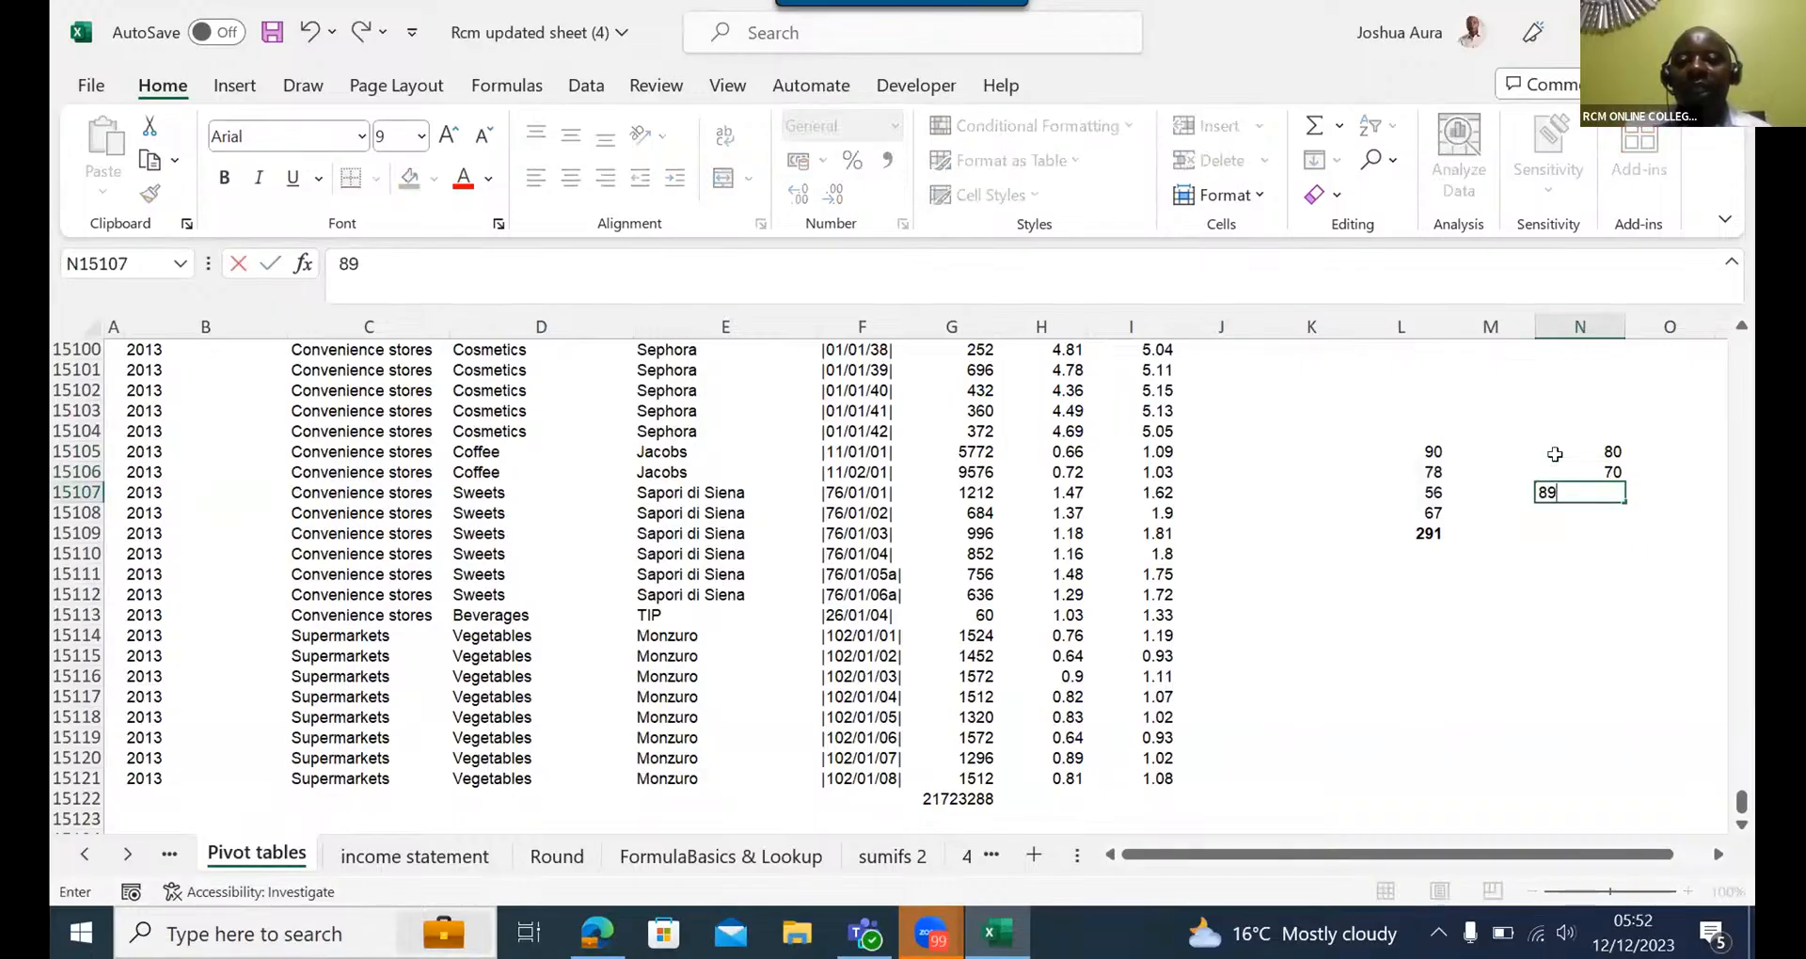
key("Return")
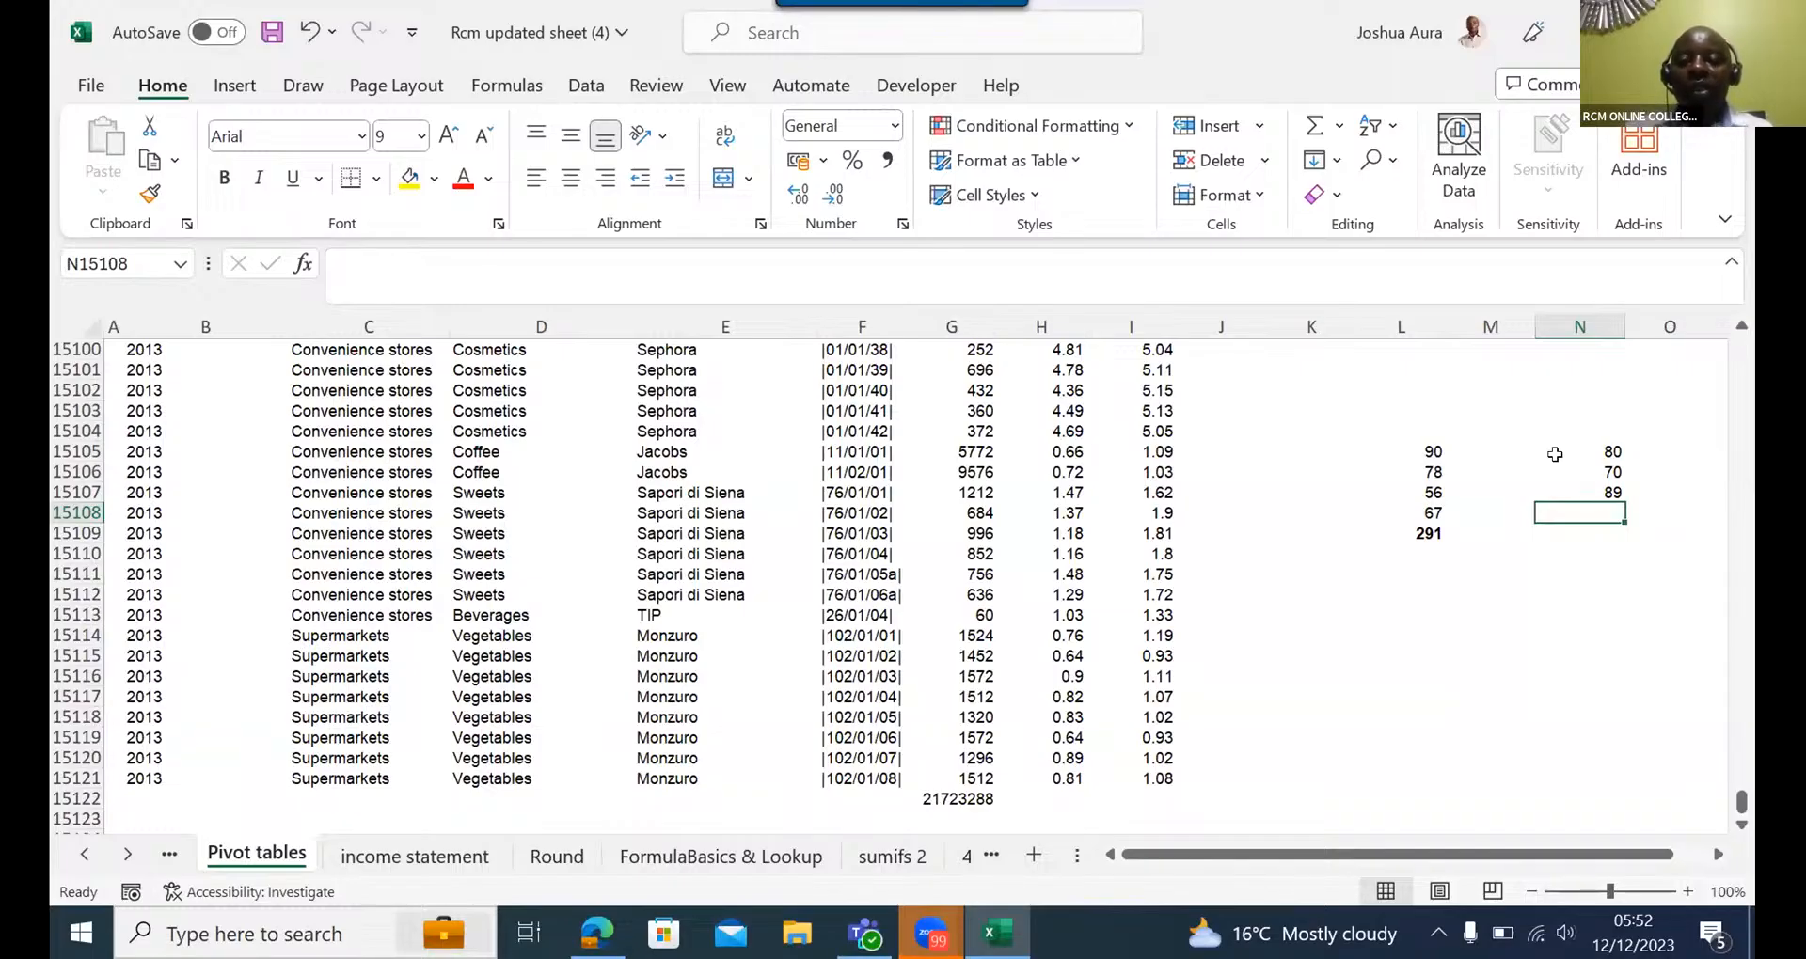
key("alt+equal")
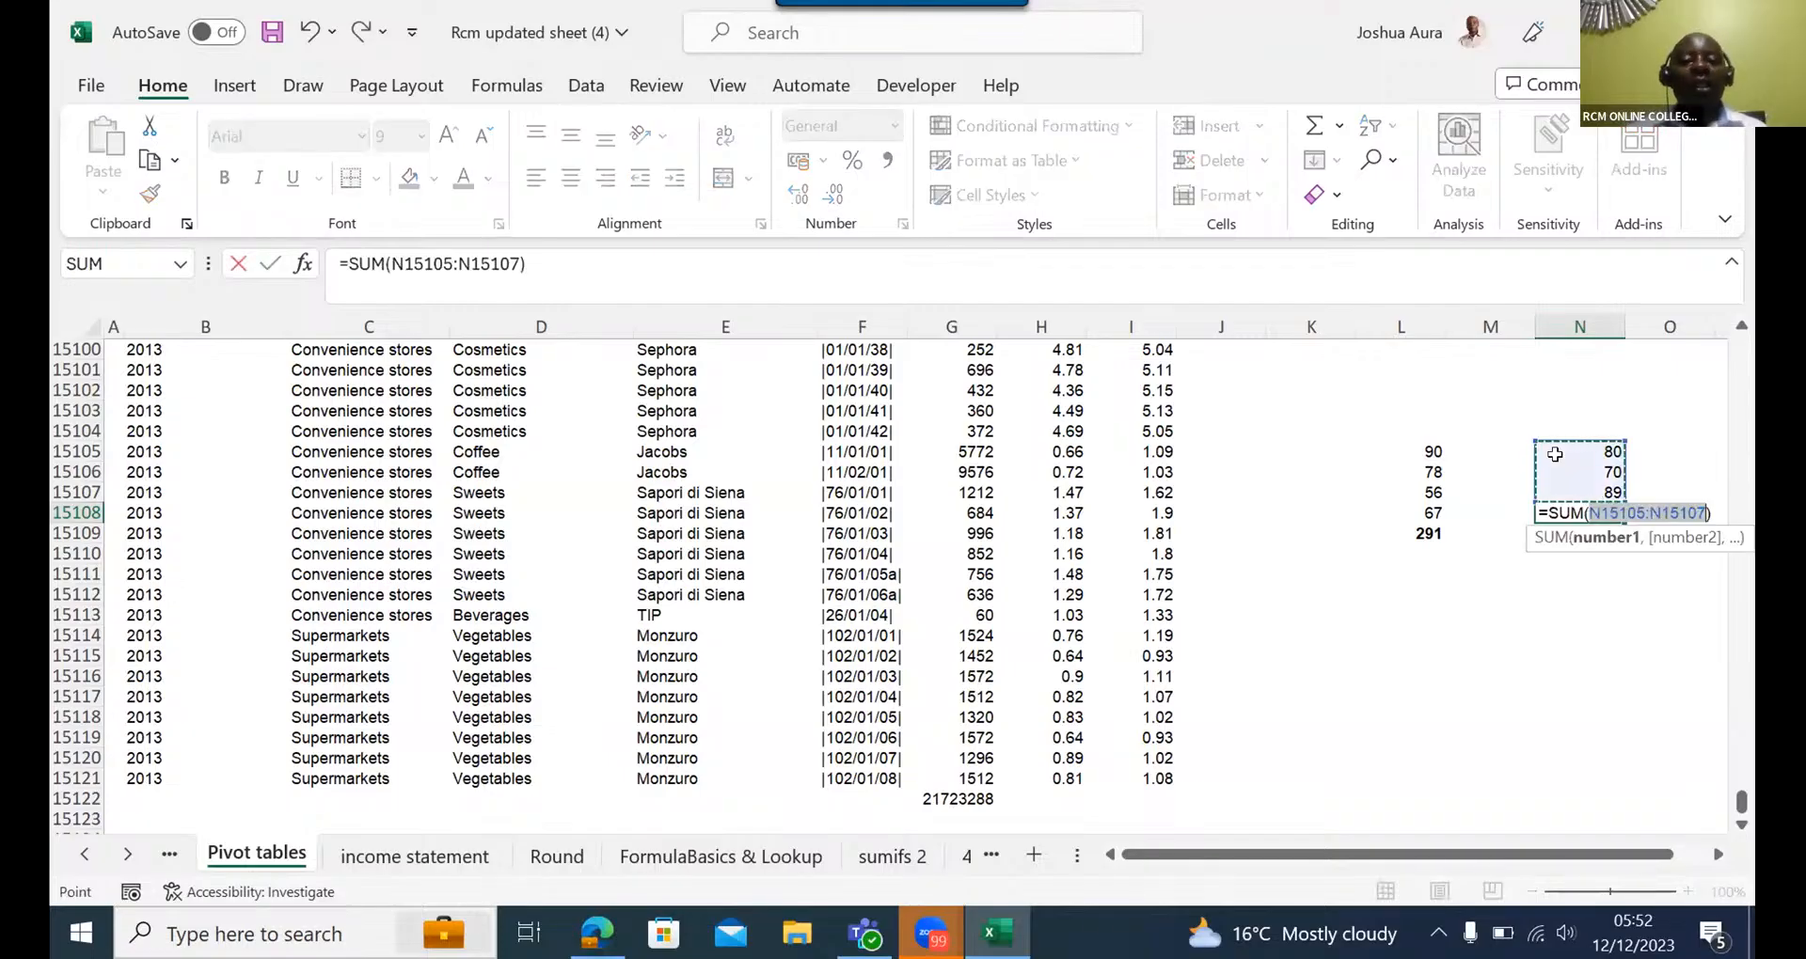
key("Return")
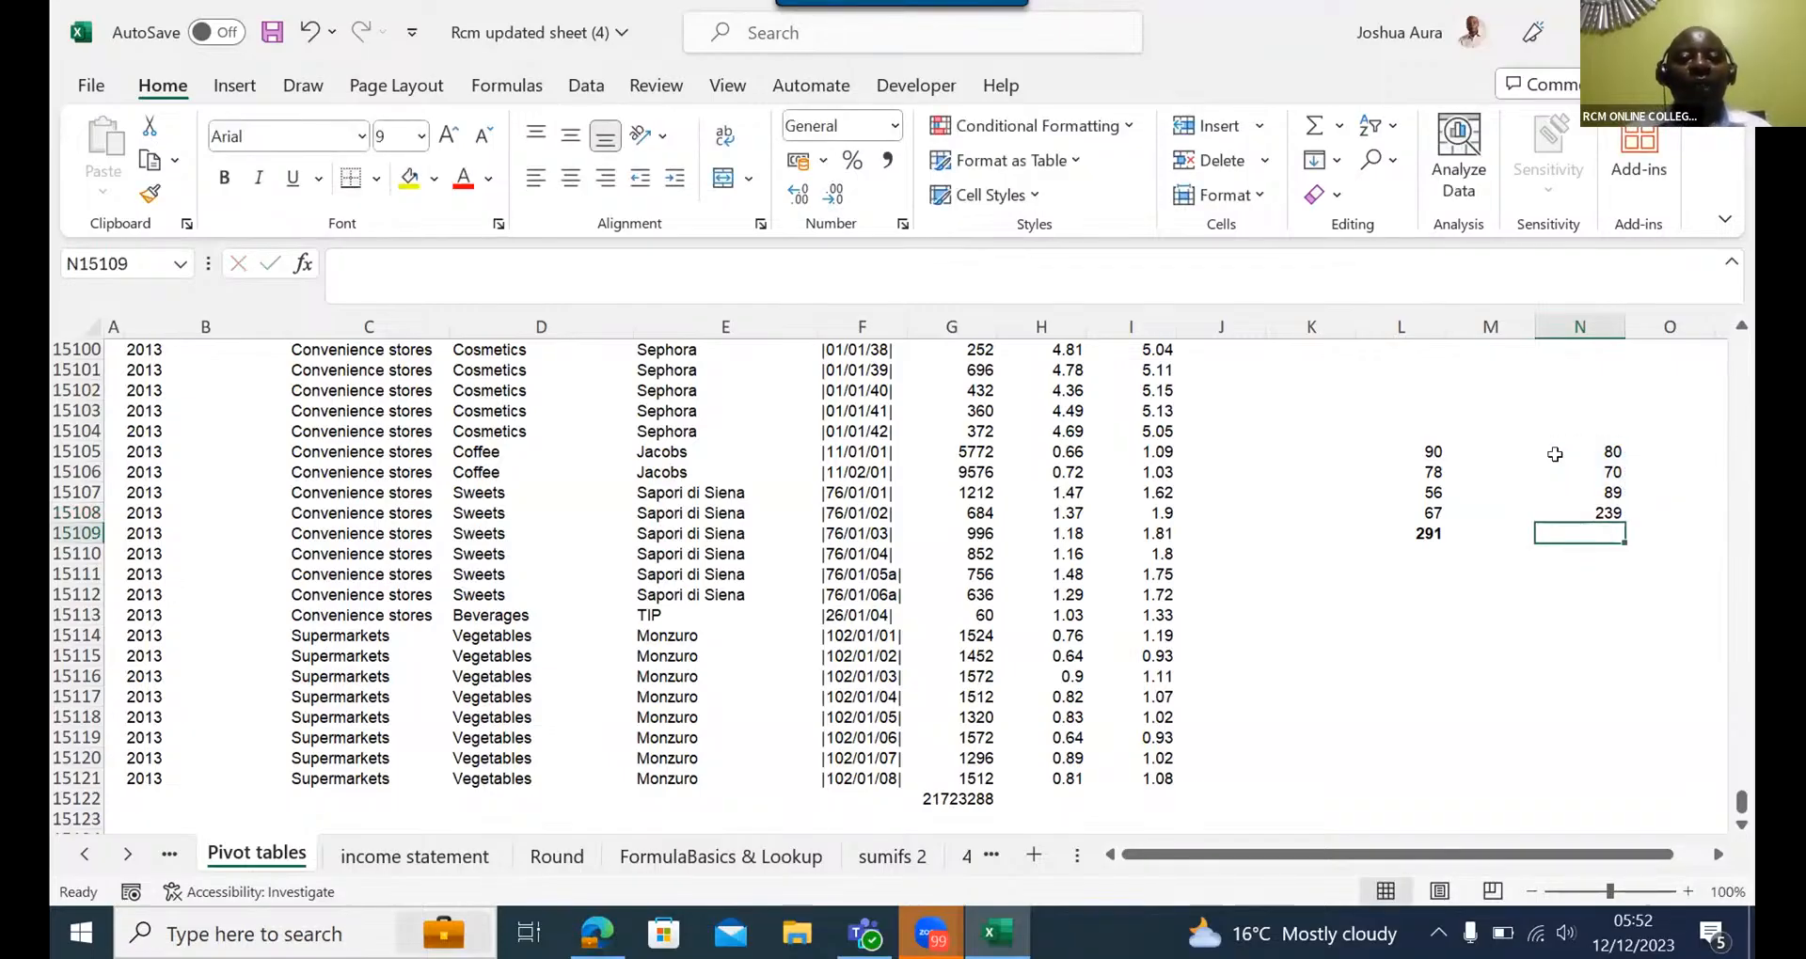
- Clear the total in N15108 and replace it with a manually entered SUM formula over N15105:N15107
left_click(1599, 511)
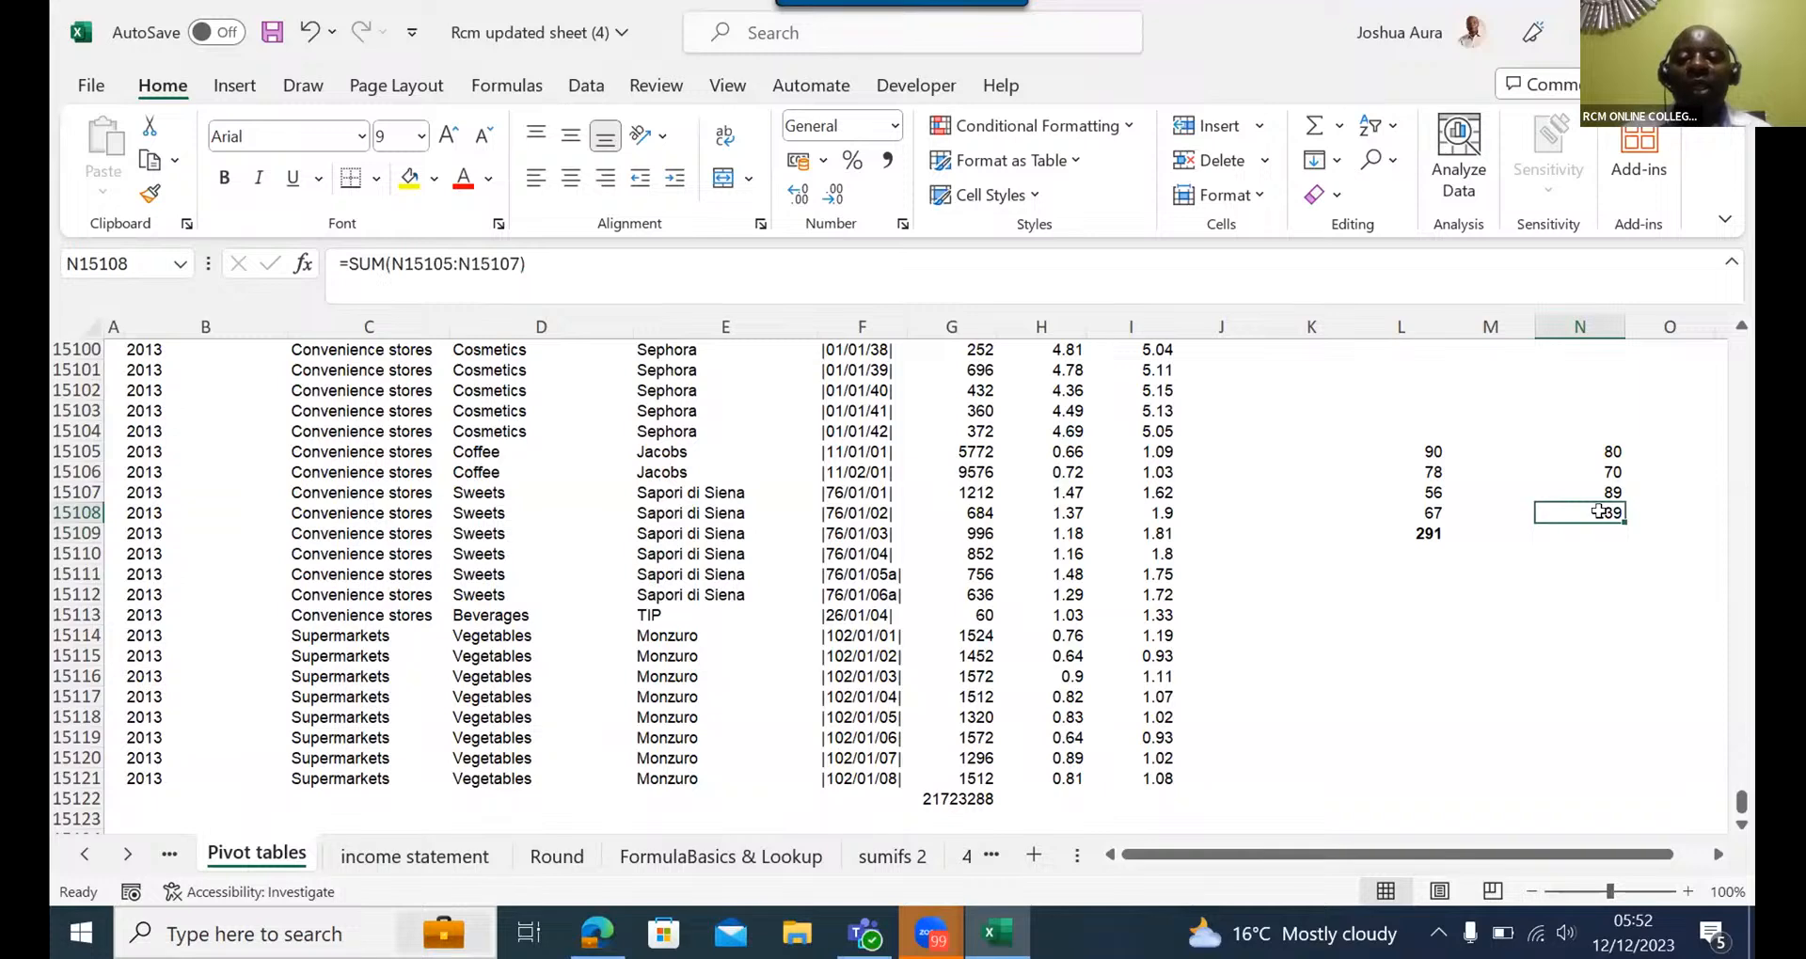
key("Delete")
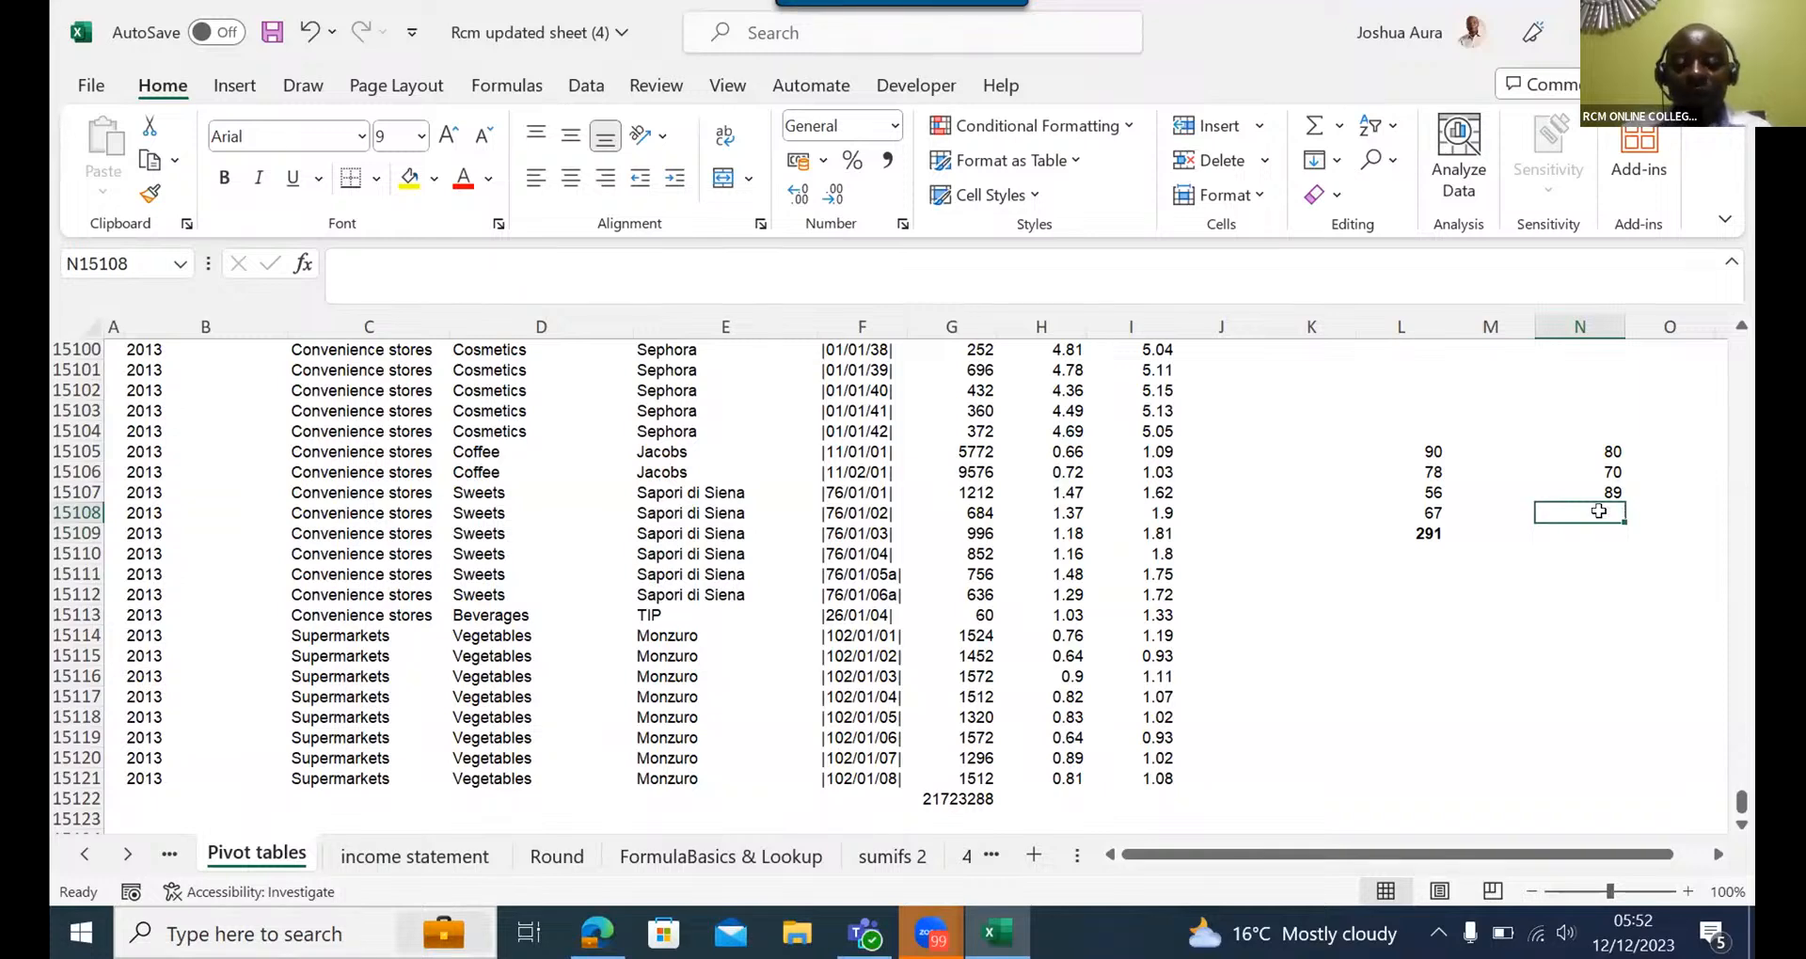
type("=")
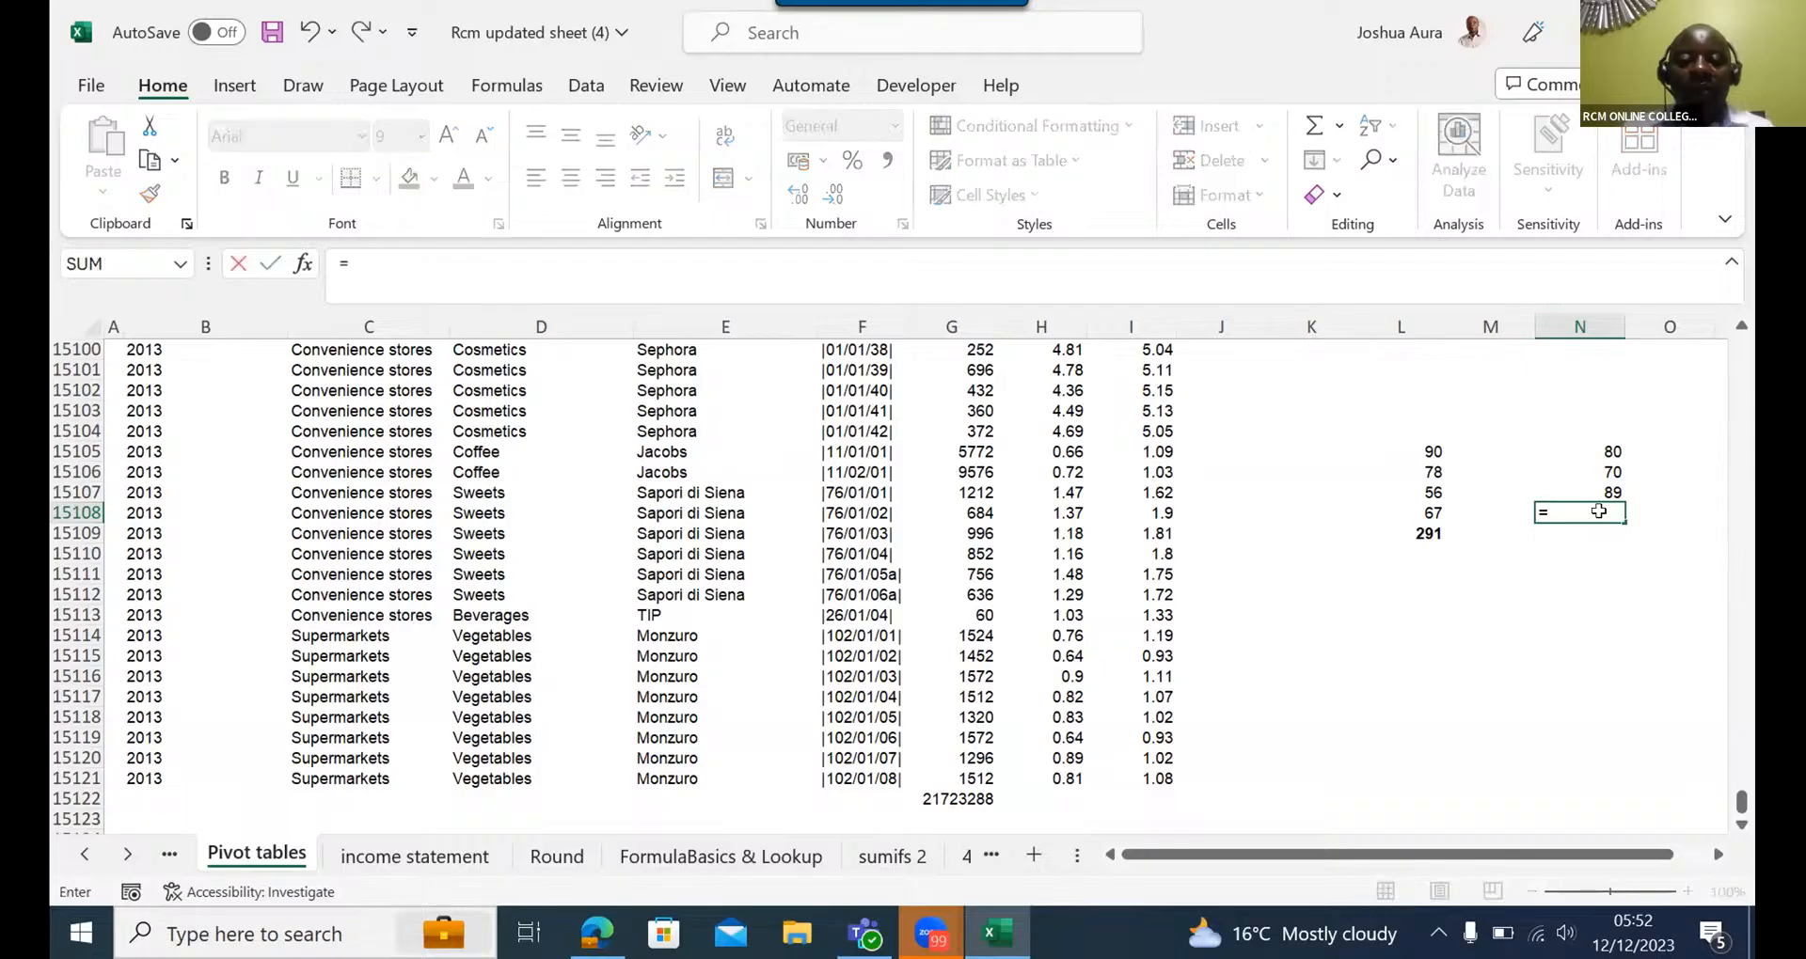
type("sum")
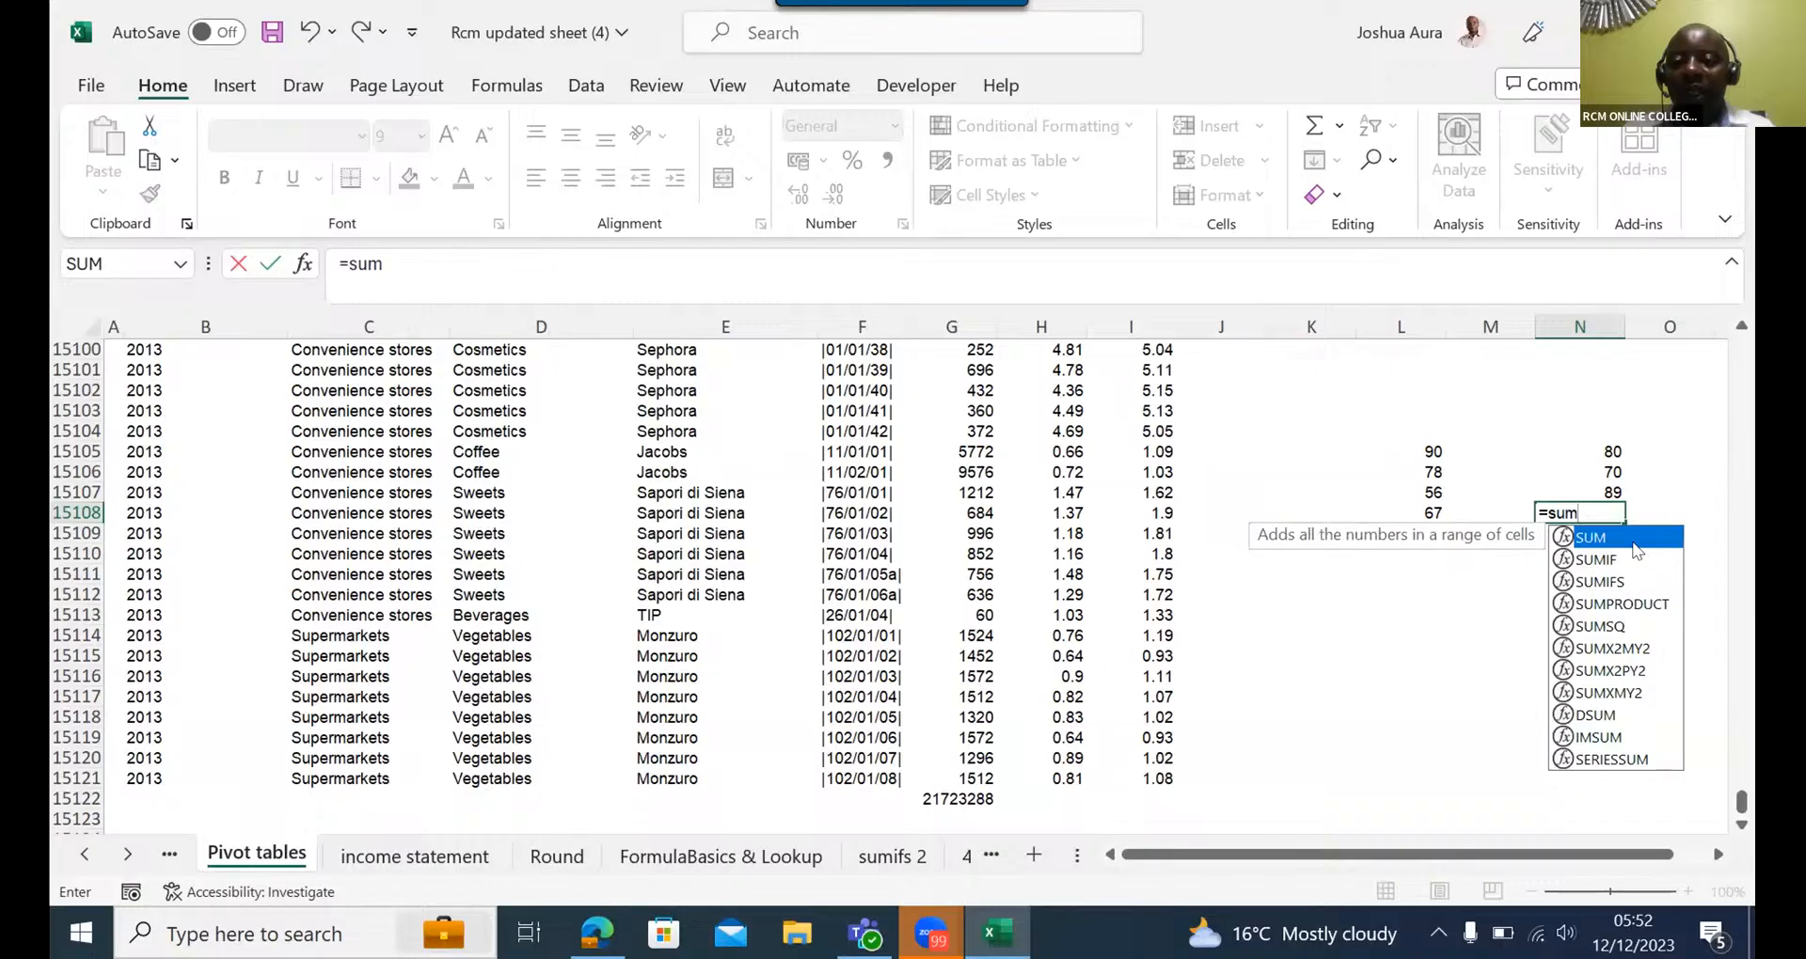
double_click(1632, 538)
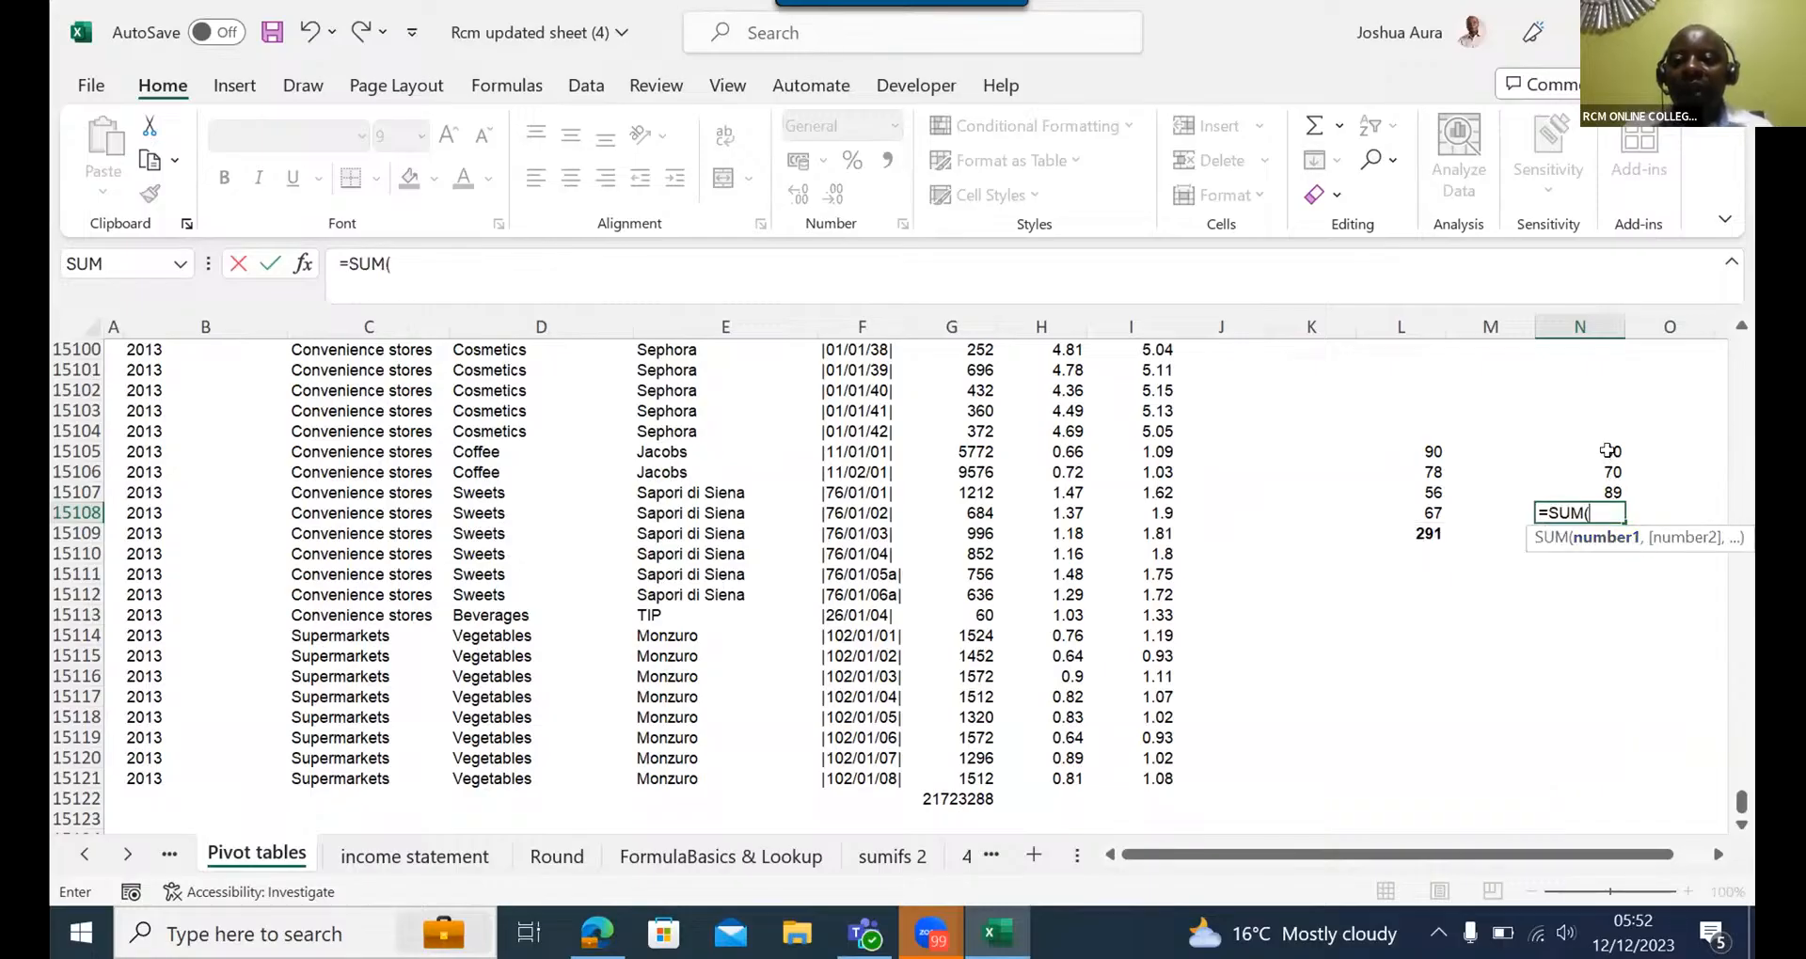
left_click_drag(1608, 450, 1609, 484)
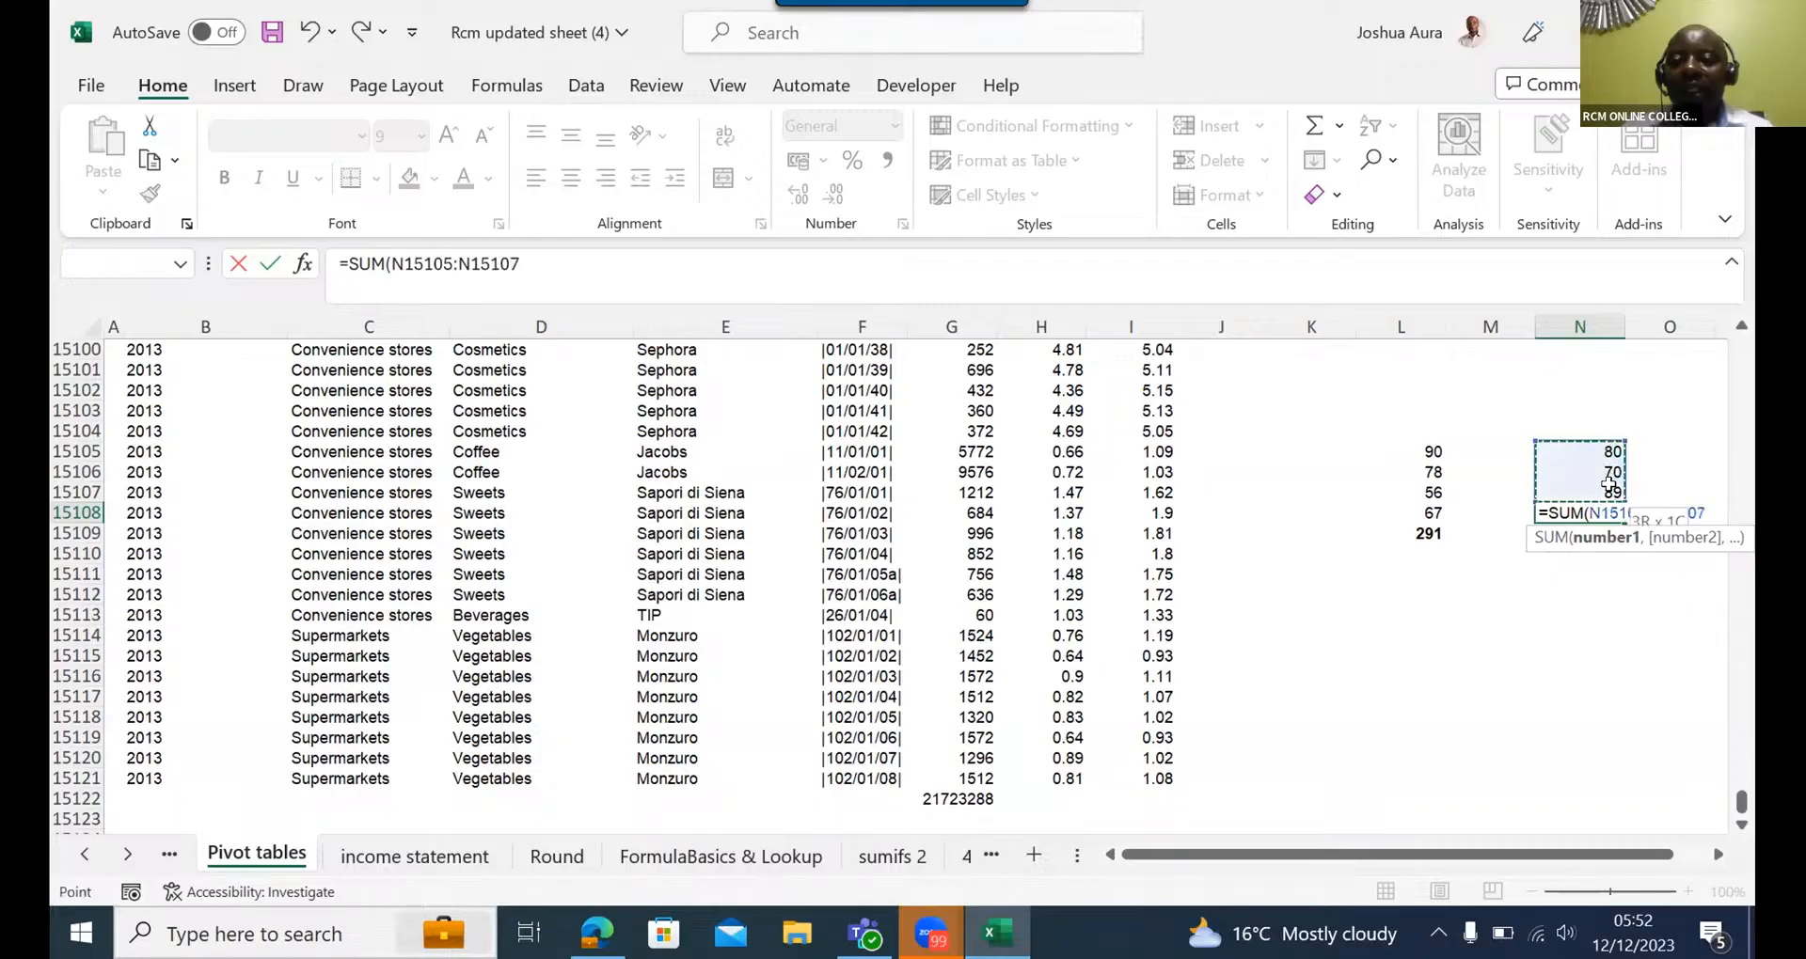
key("Return")
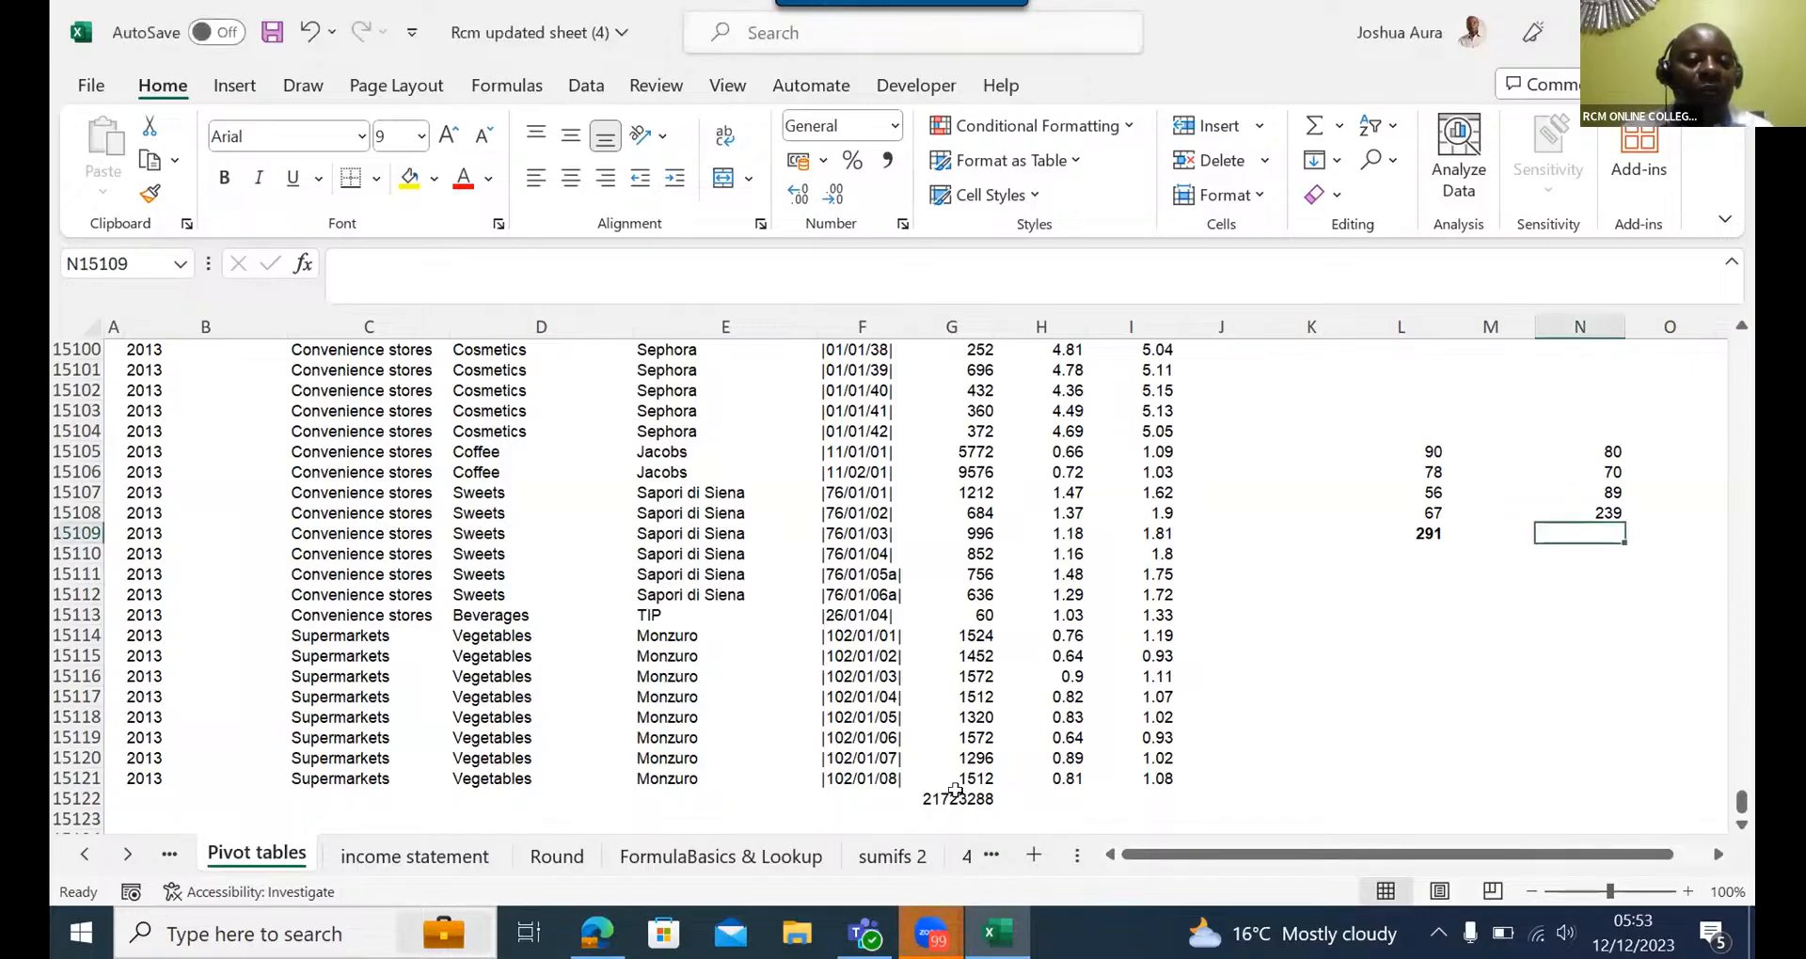
- Delete the Volume total in G15122 and jump back up to the Volume header in G3
left_click(954, 795)
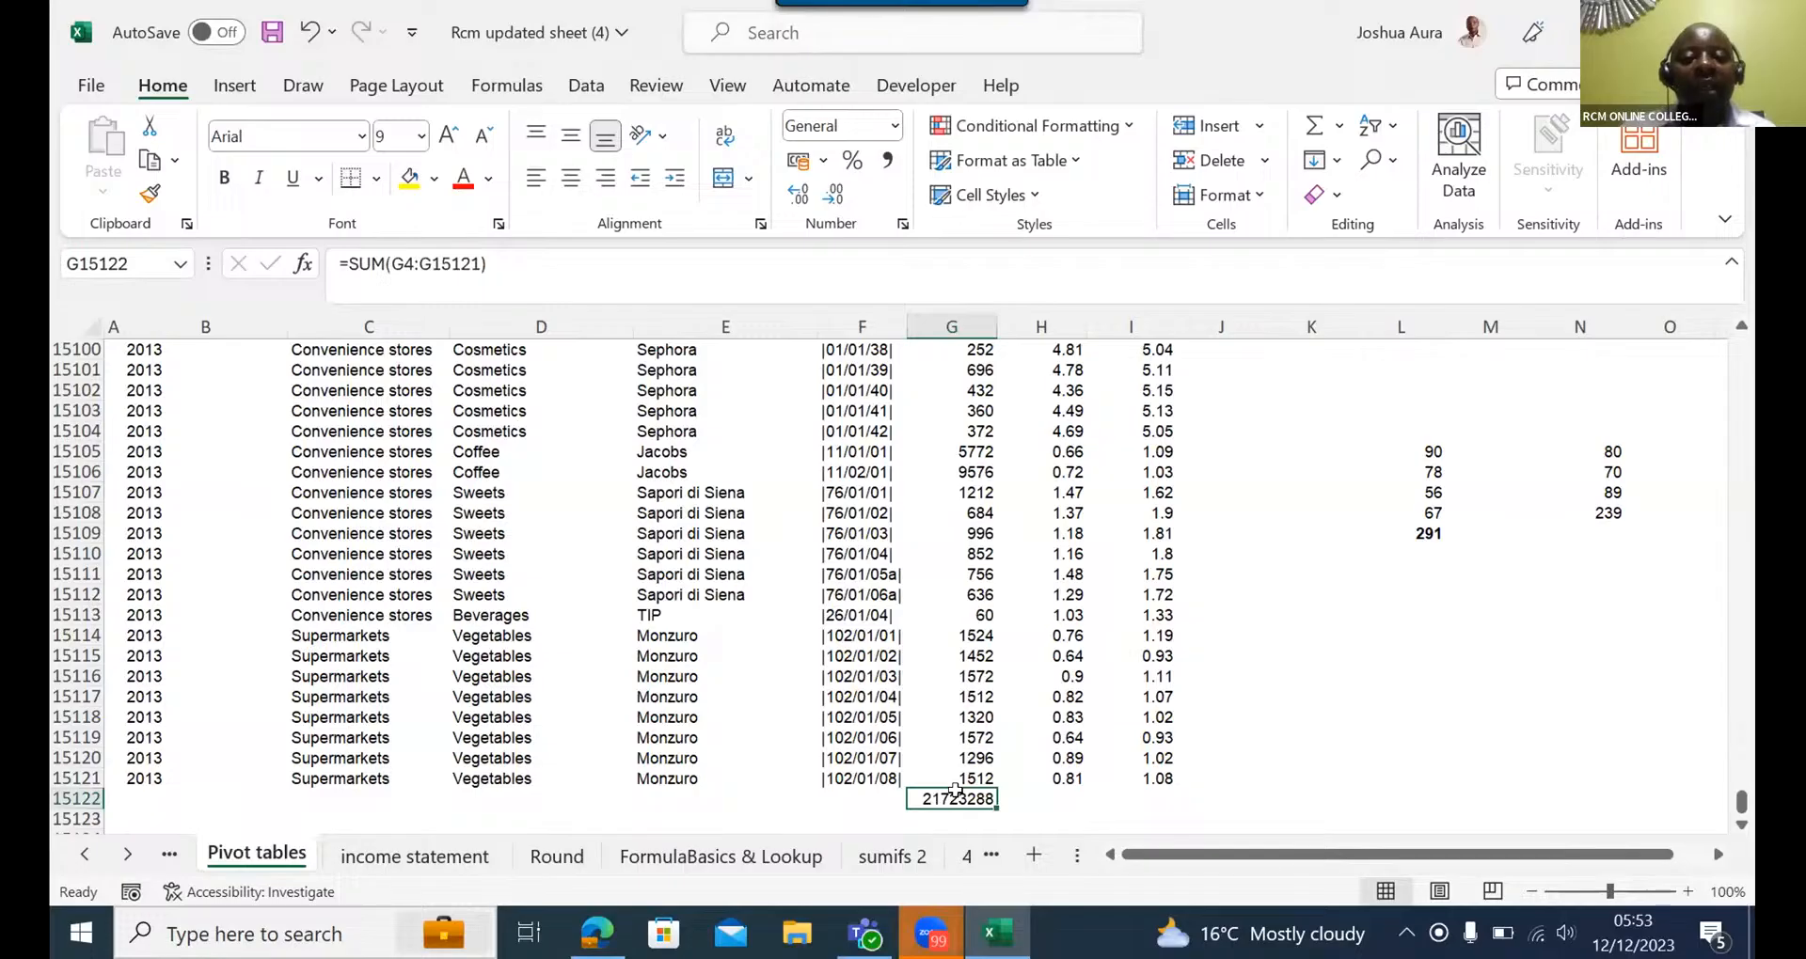
key("Delete")
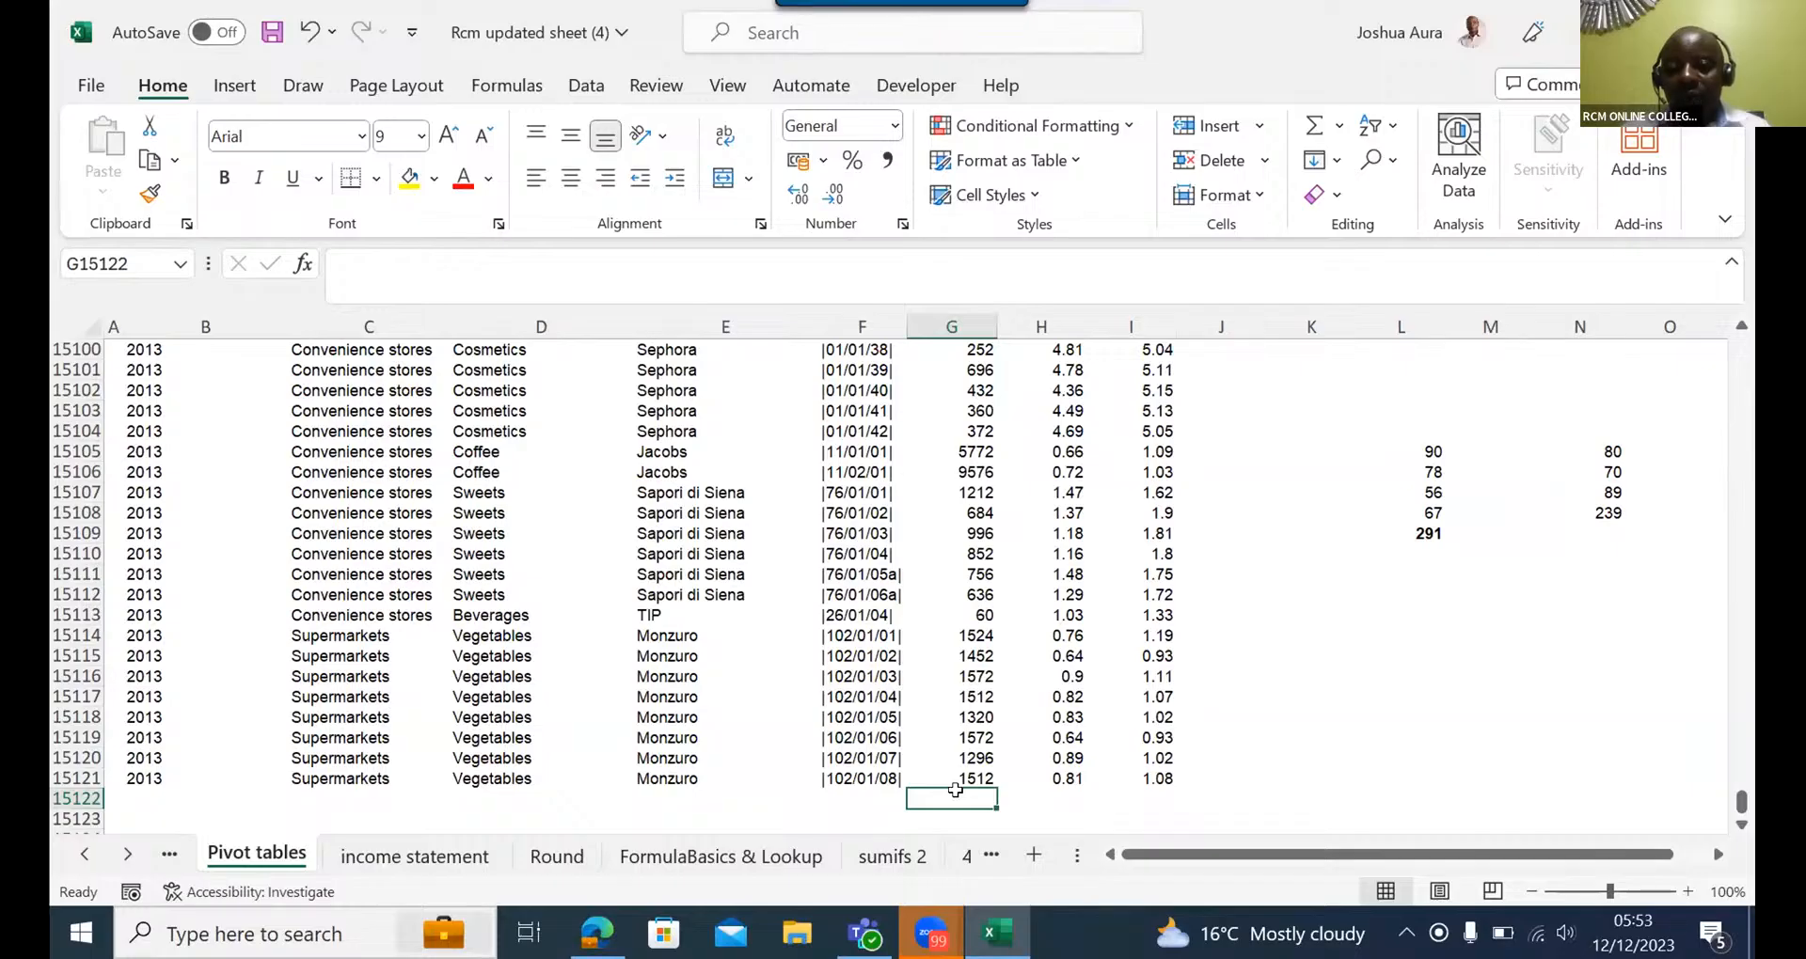
key("Up")
key("ctrl+Up")
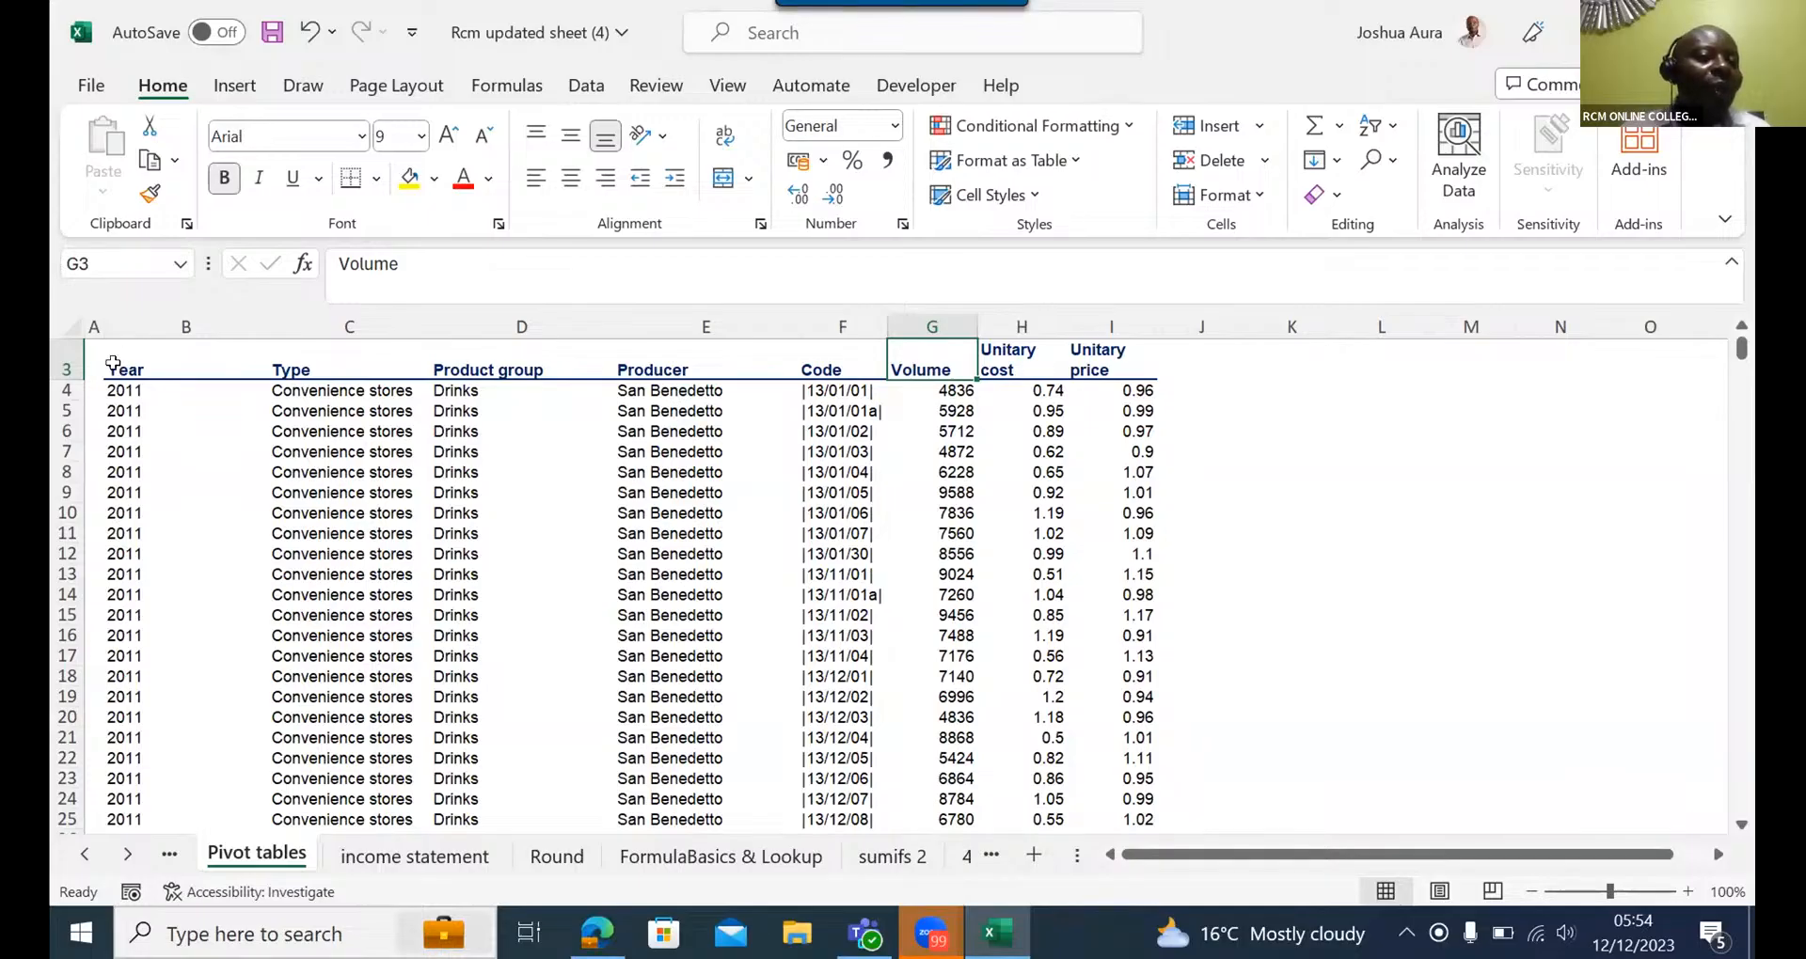
- Select the full dataset from the Year header through Unitary price down to row 15121, and return to the sheet's beginning
left_click(122, 366)
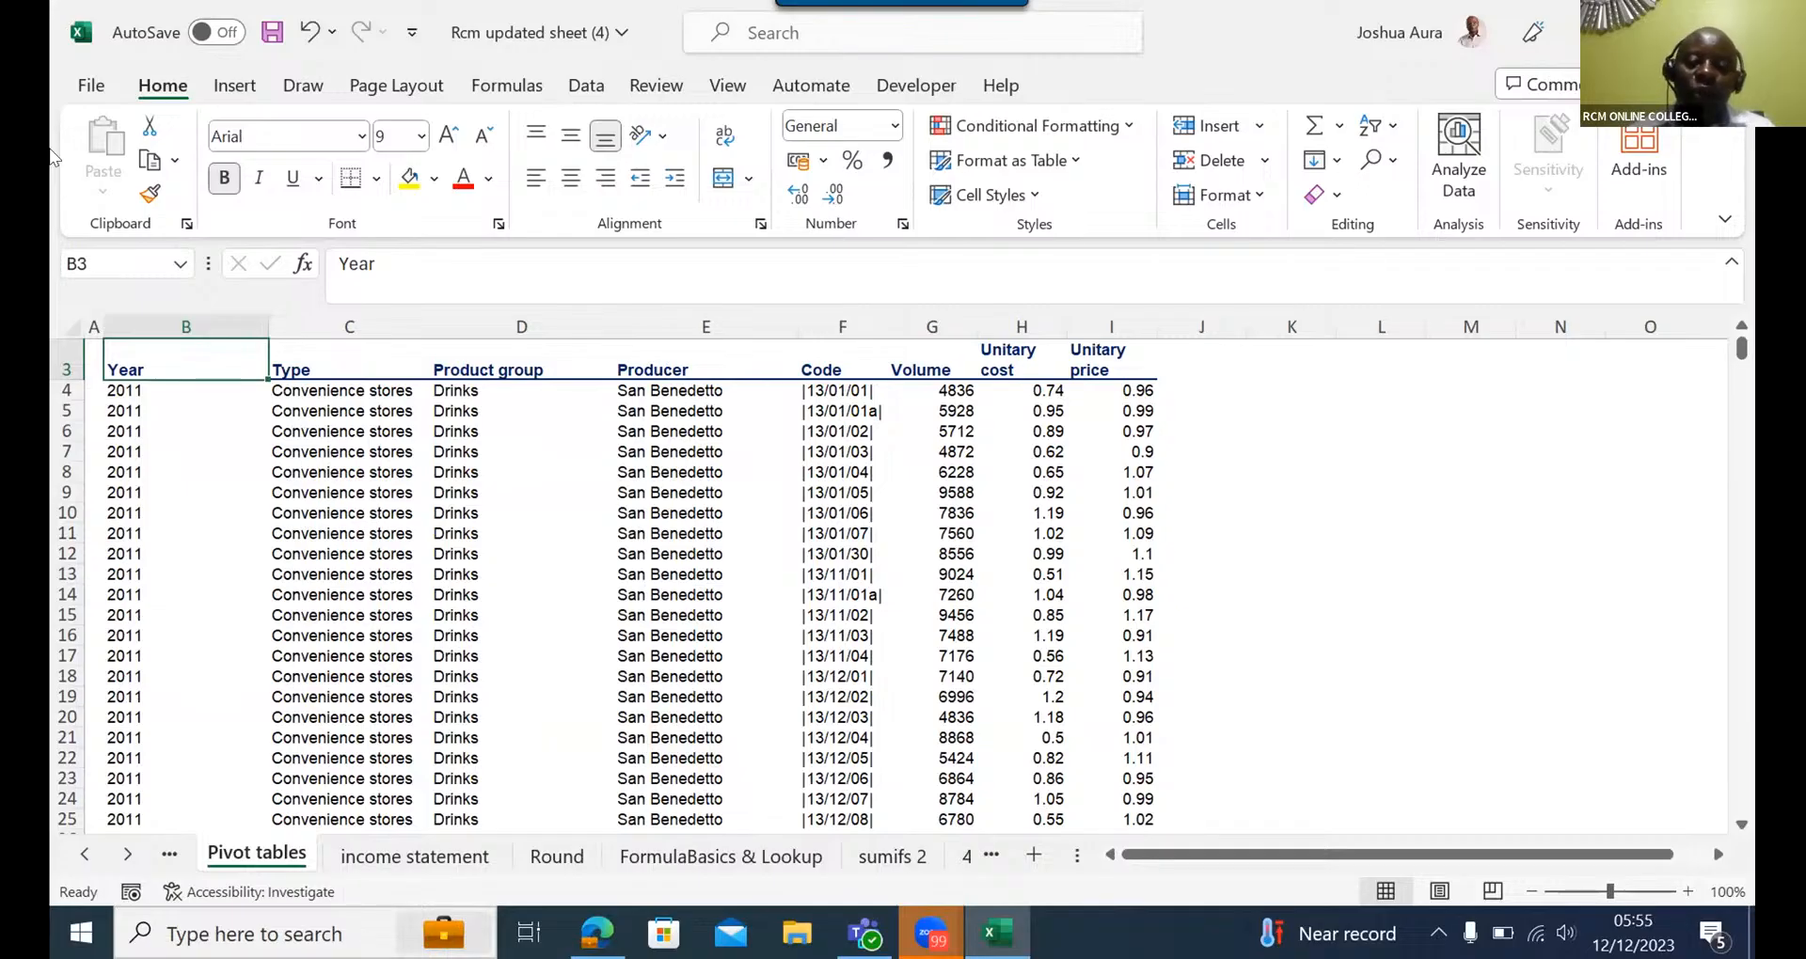
key("ctrl+shift+Right")
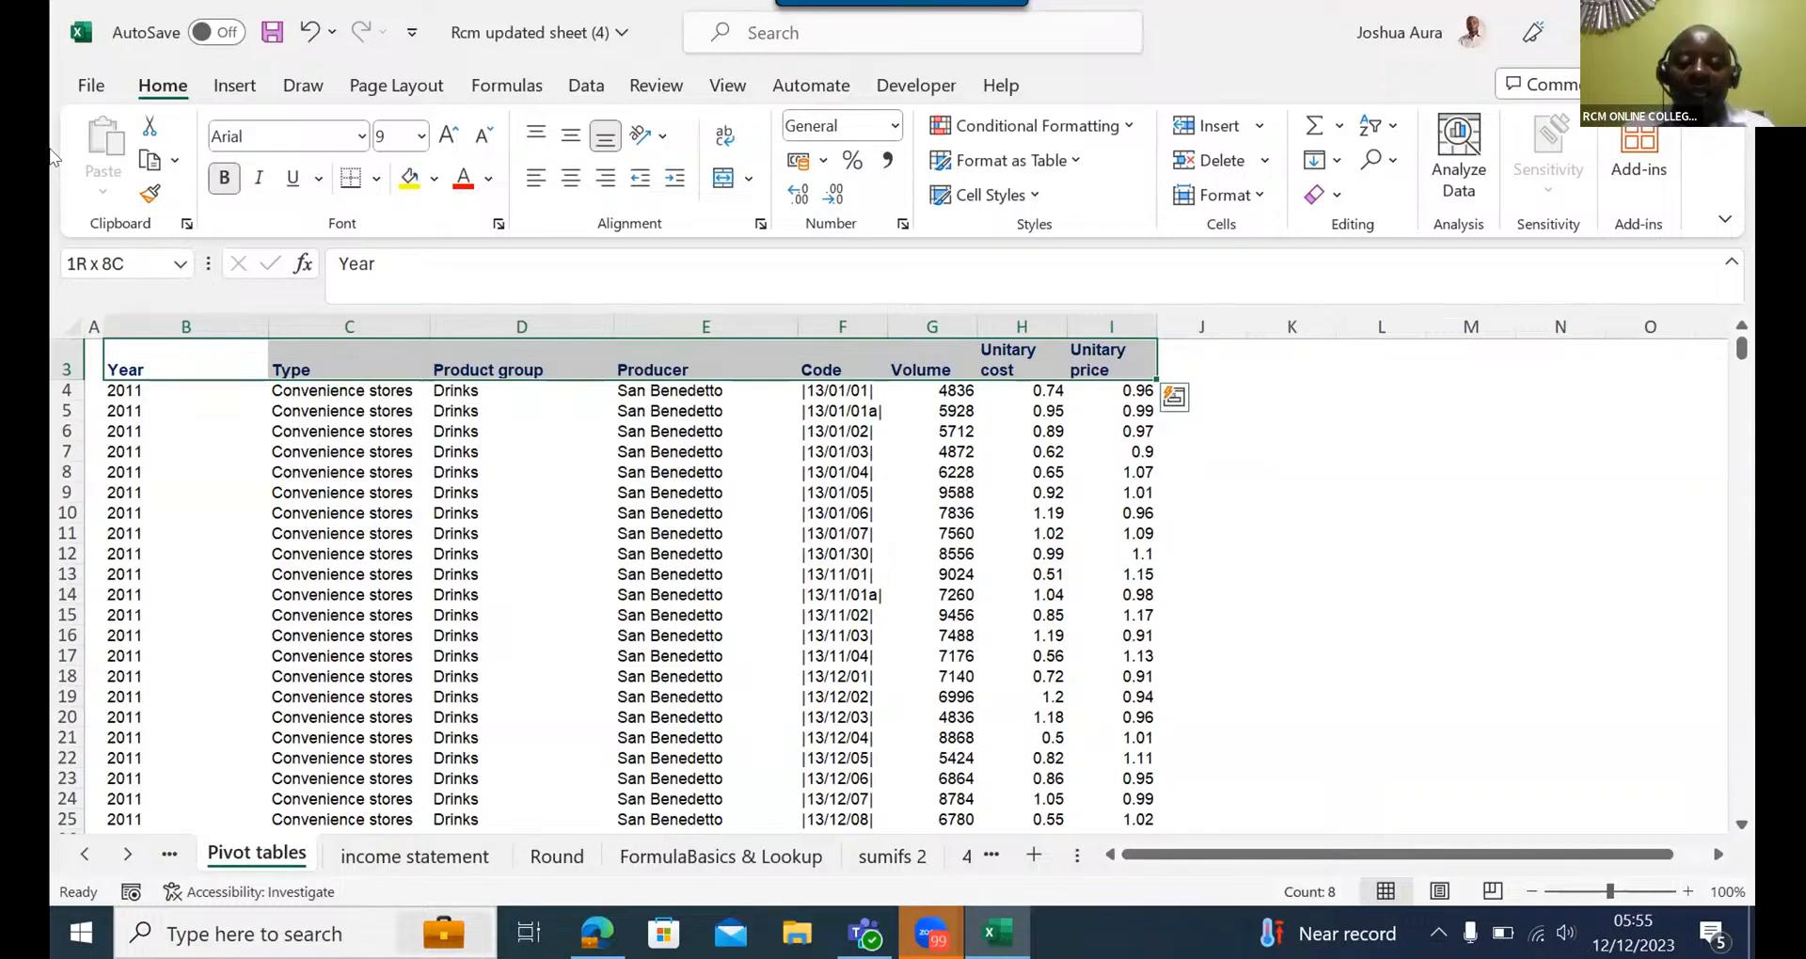
key("ctrl+shift+Down")
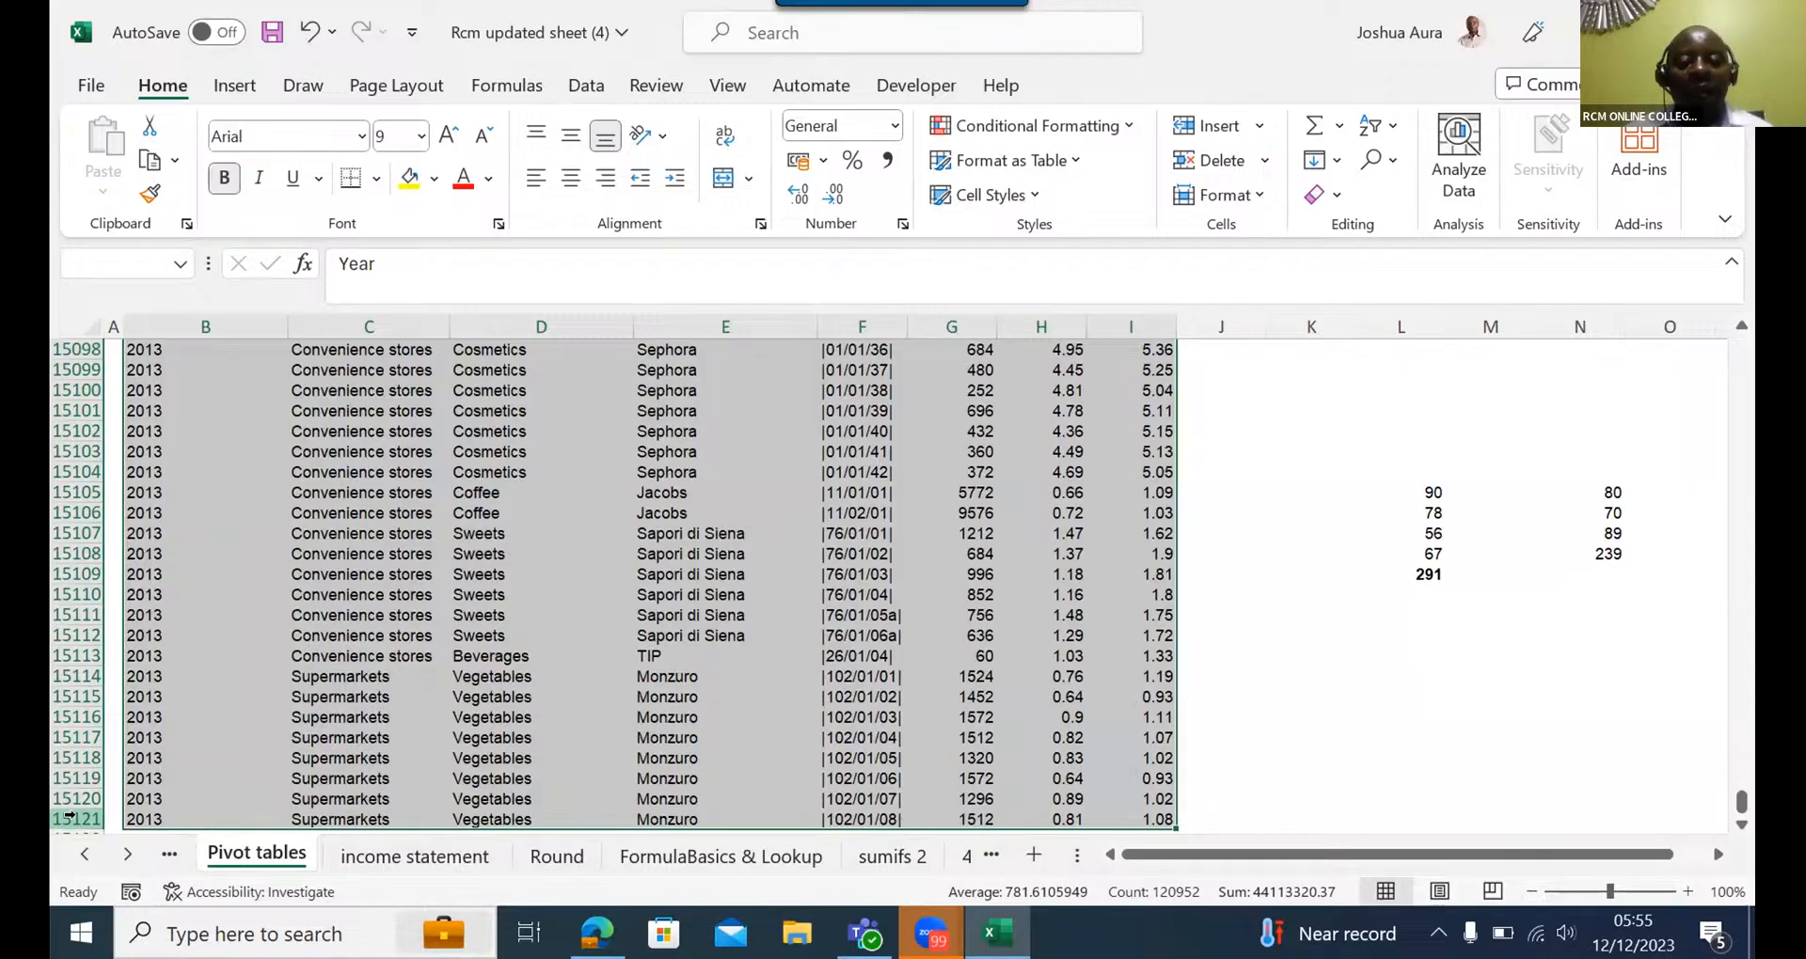
key("ctrl+Home")
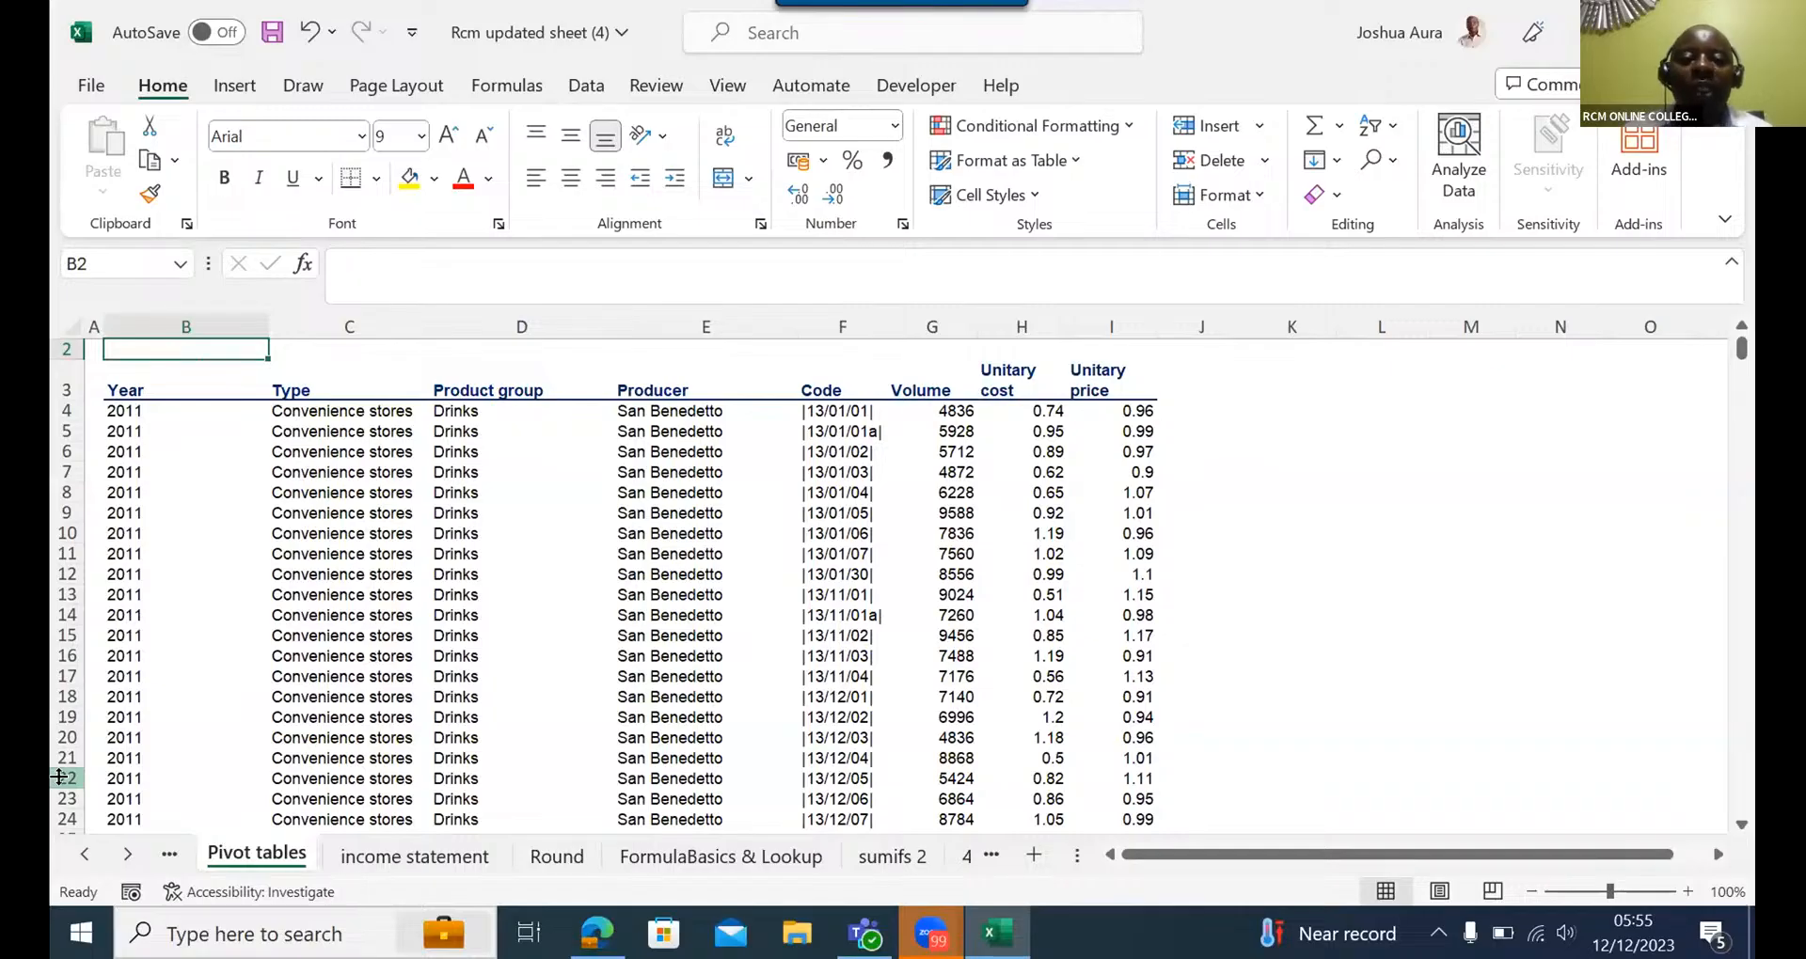
left_click(123, 852)
left_click(122, 852)
left_click(122, 852)
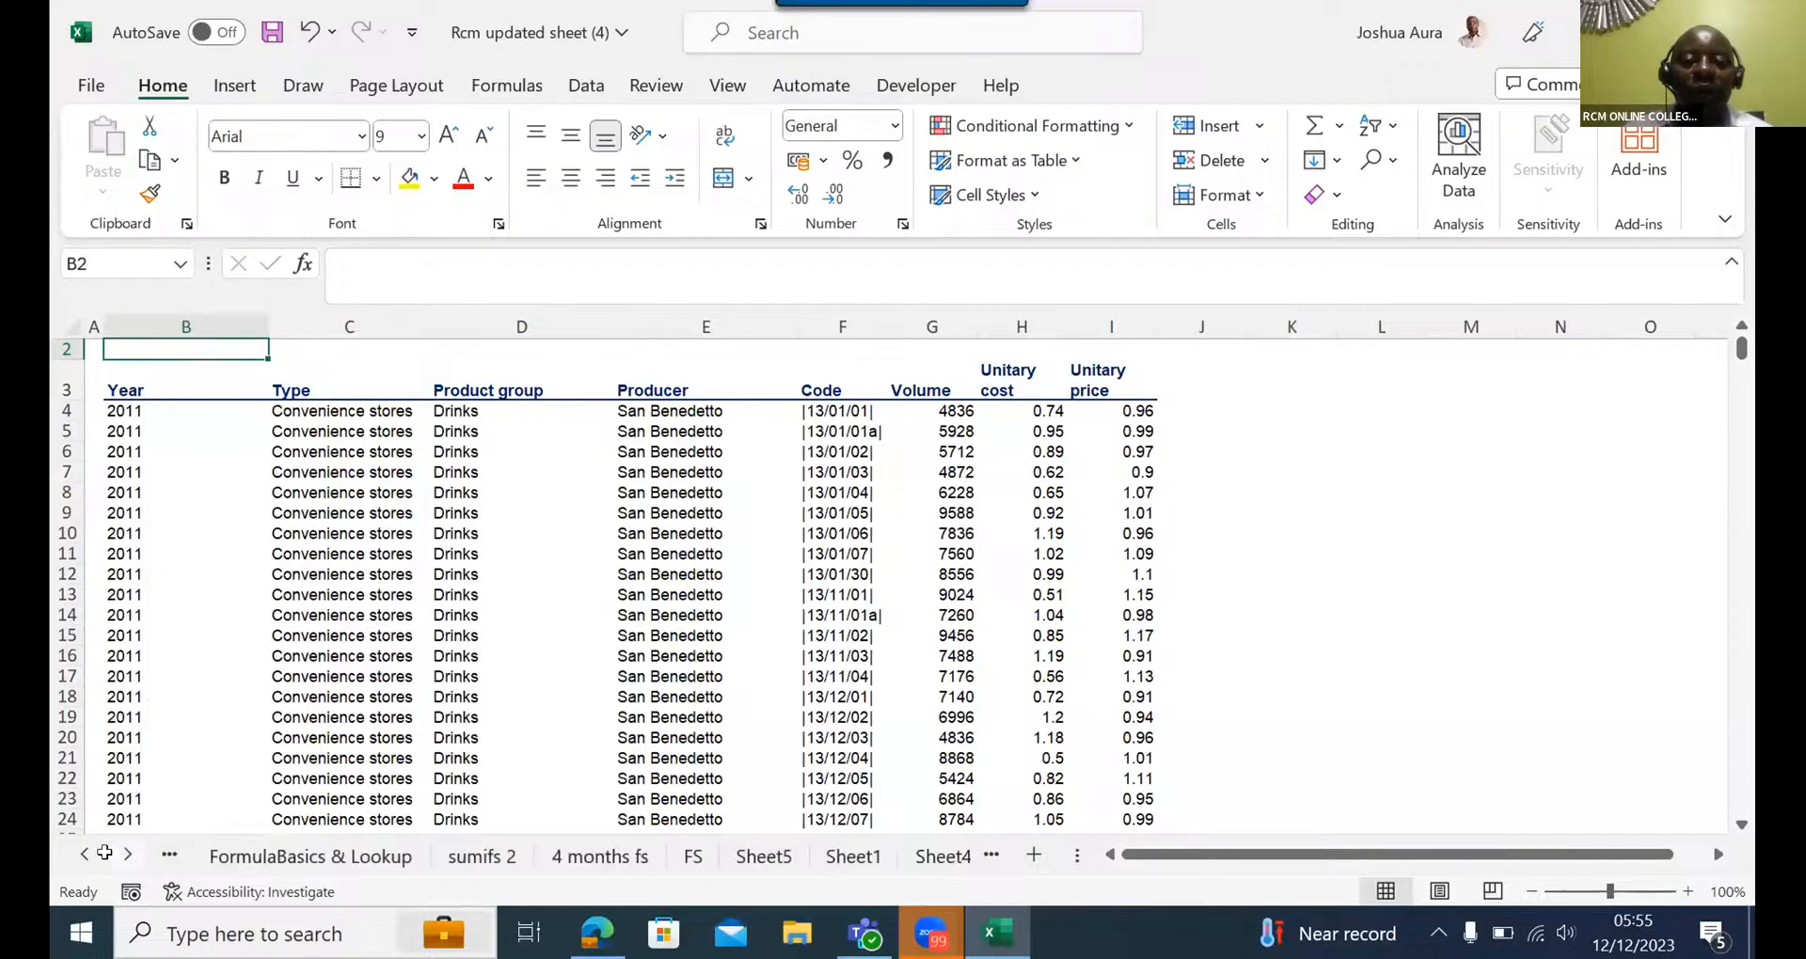
left_click(81, 852)
left_click(81, 852)
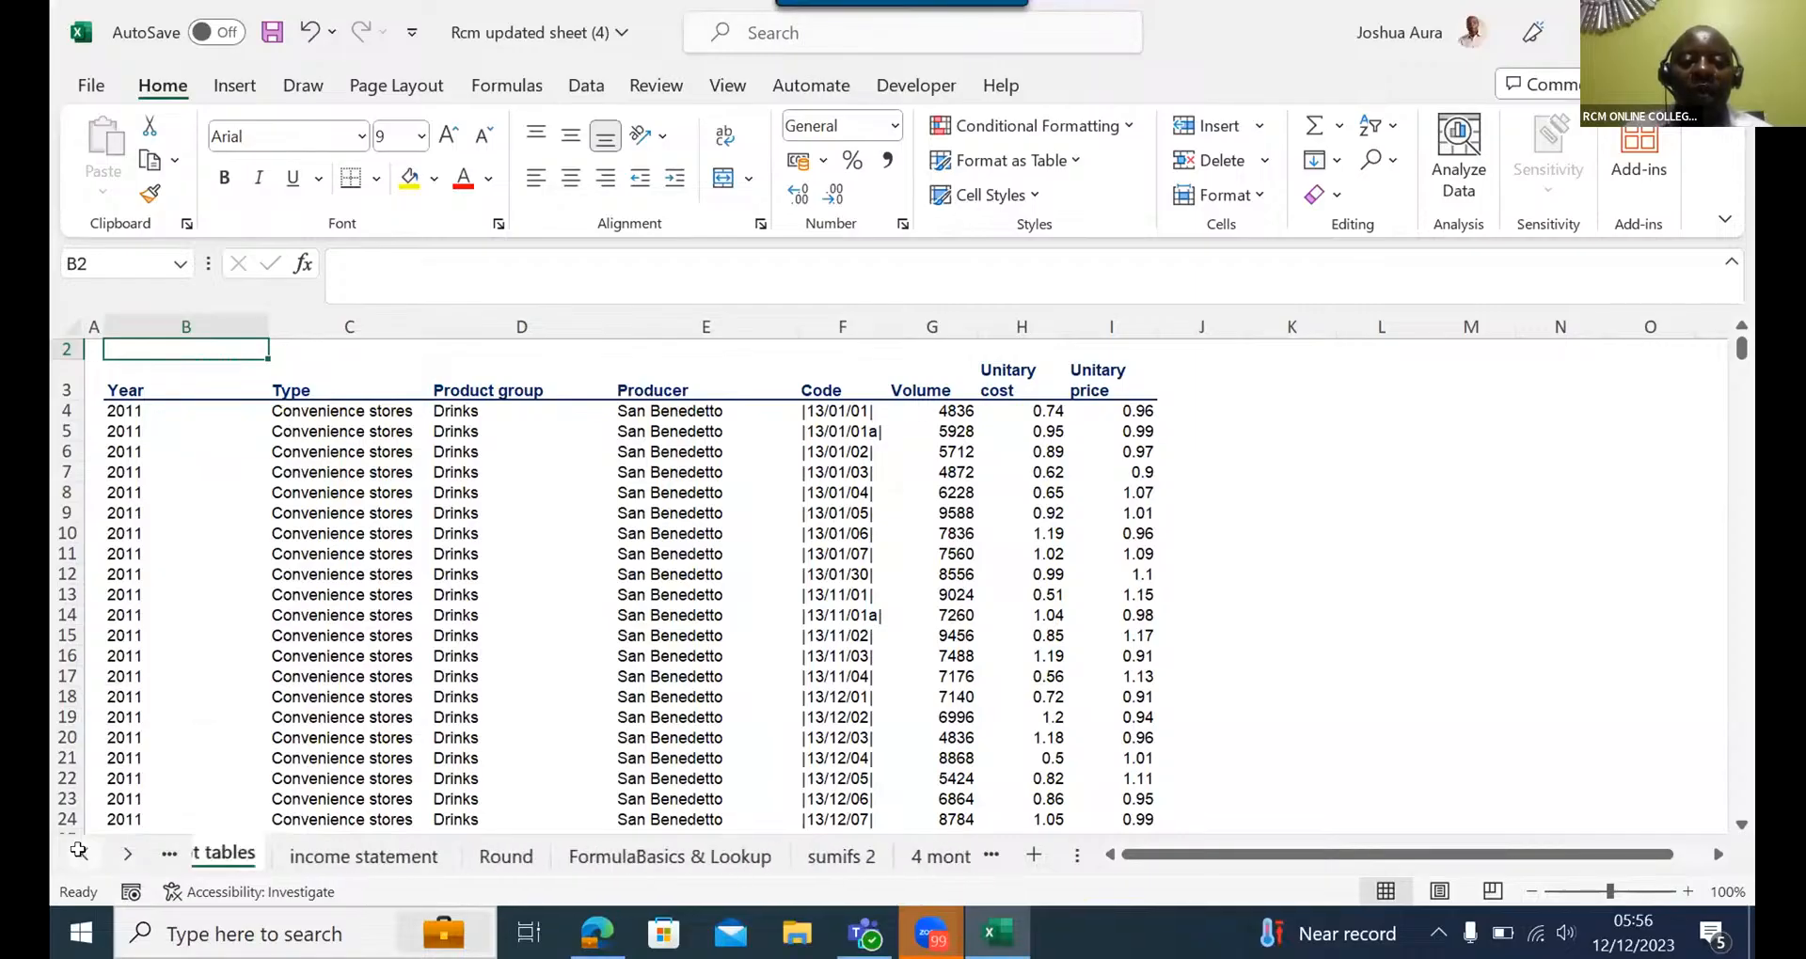
left_click(81, 852)
left_click(81, 852)
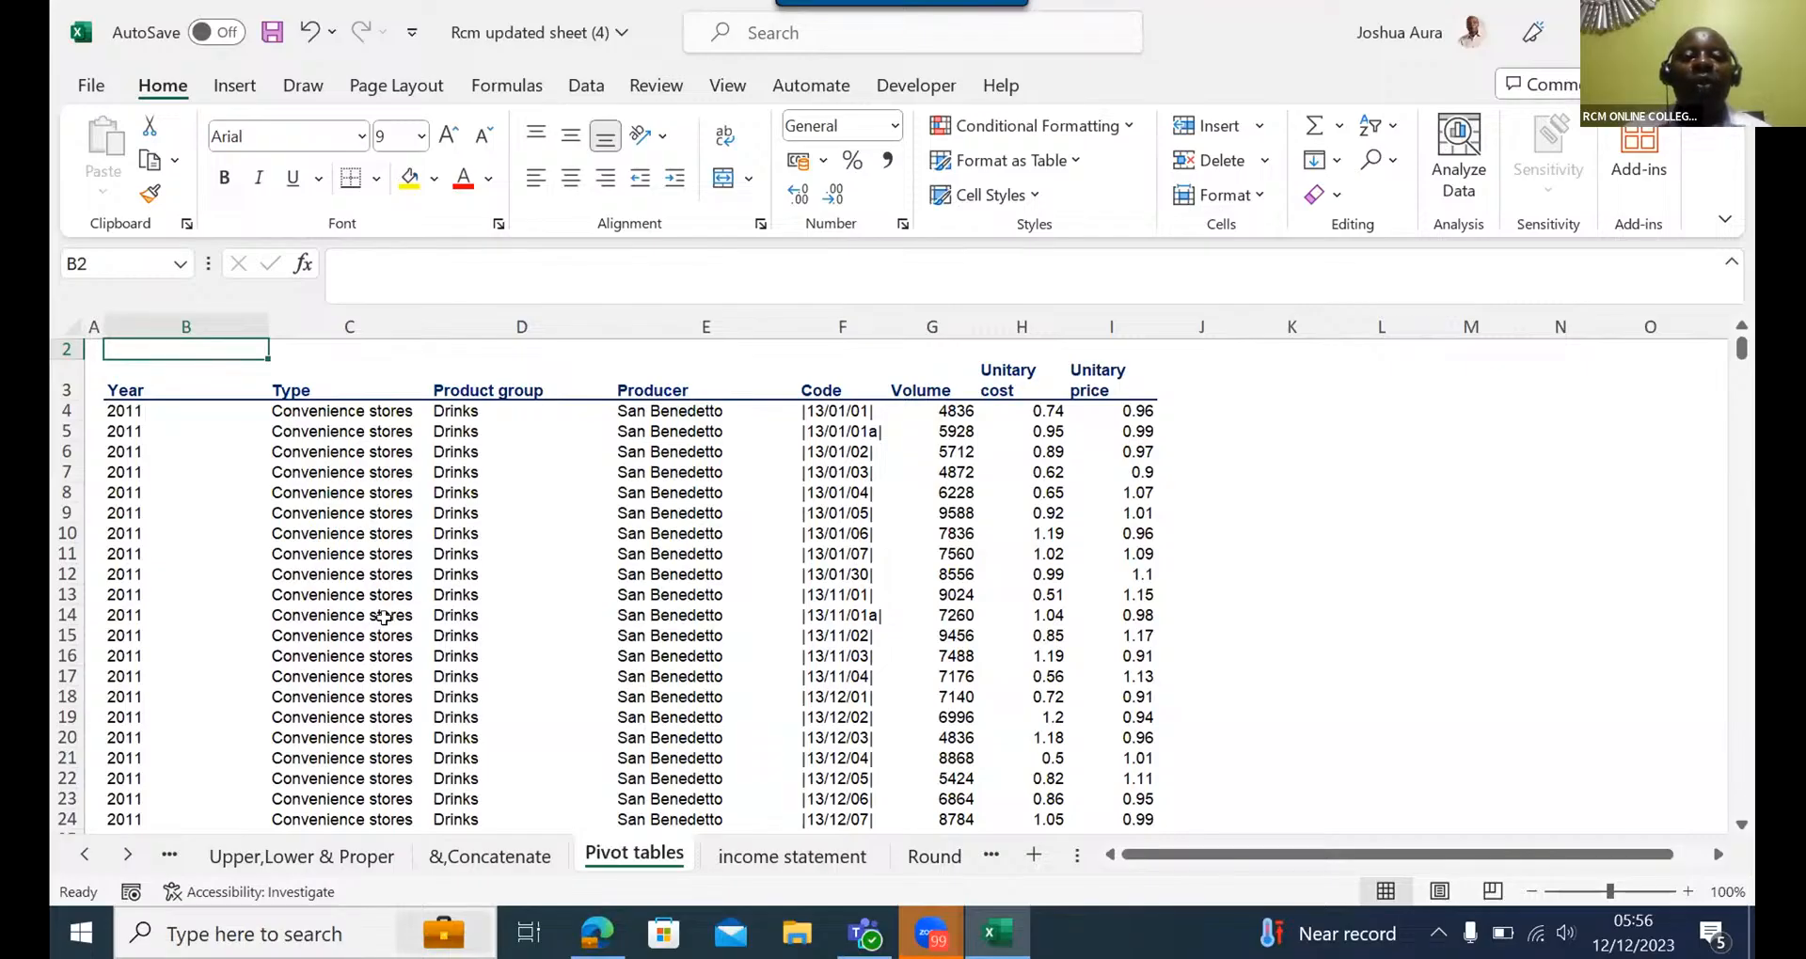
- Repeat the selection of the whole range B3:I15121 twice, going back to cell B2 after each pass
left_click(114, 386)
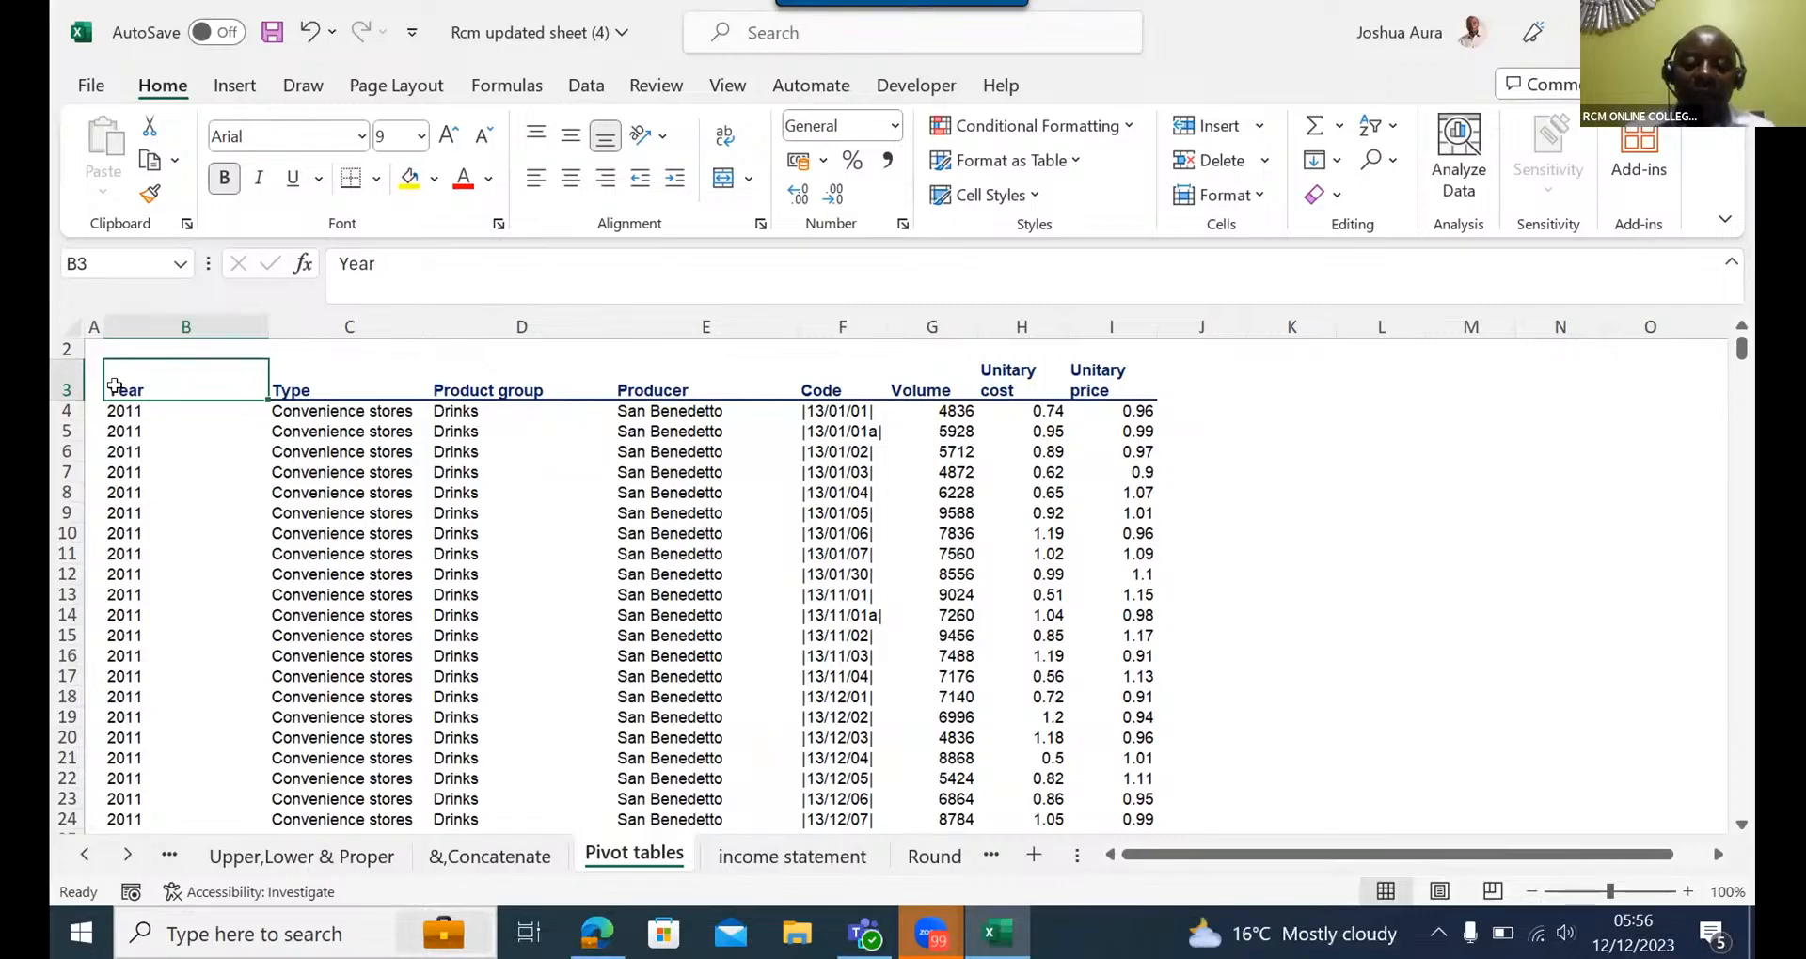
key("ctrl+shift+Right")
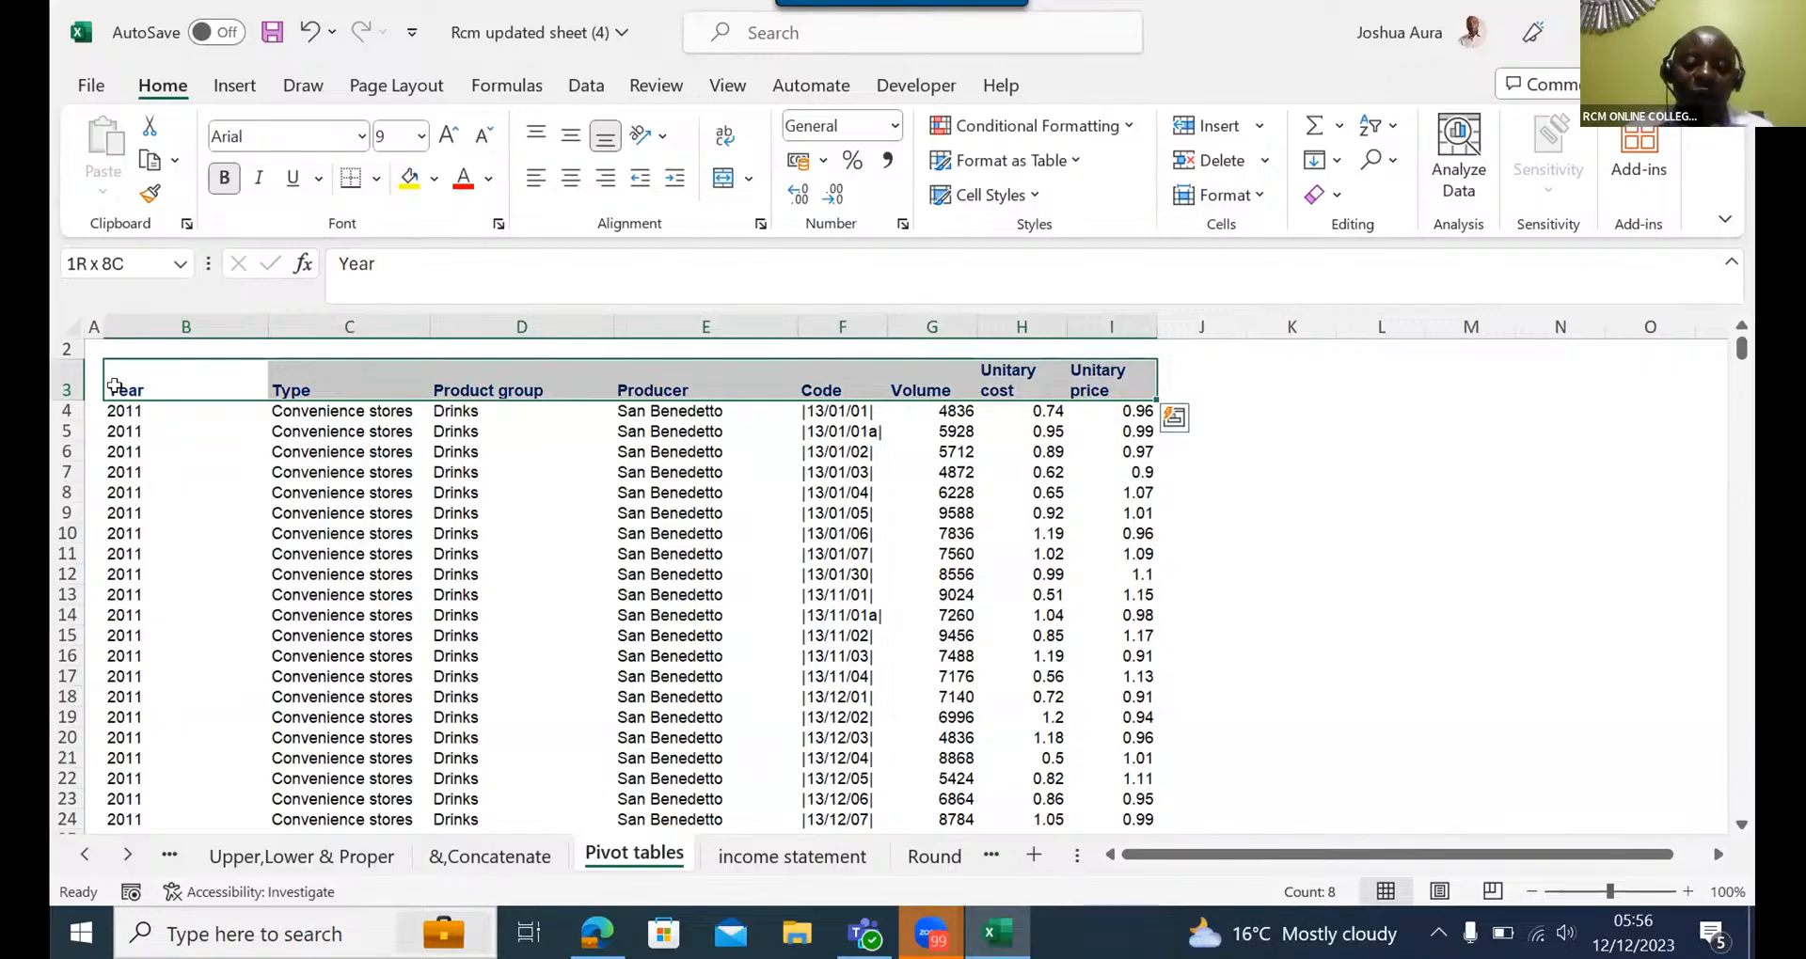
key("ctrl+shift+Down")
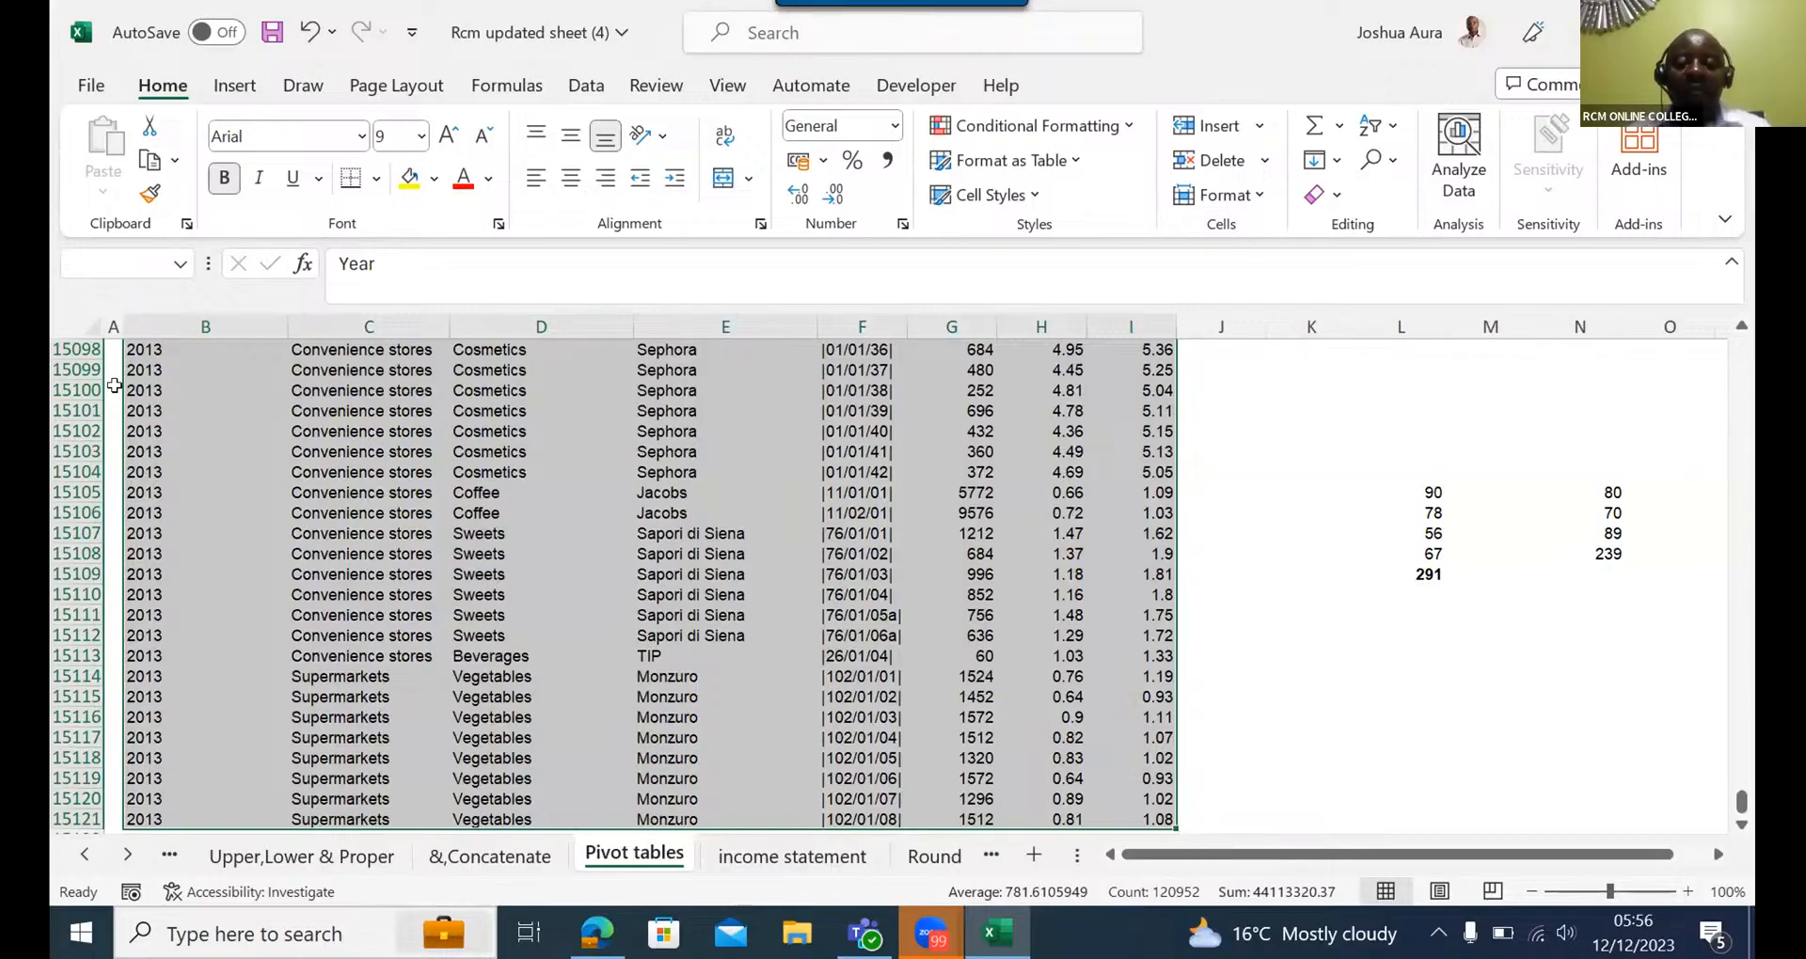
key("Up")
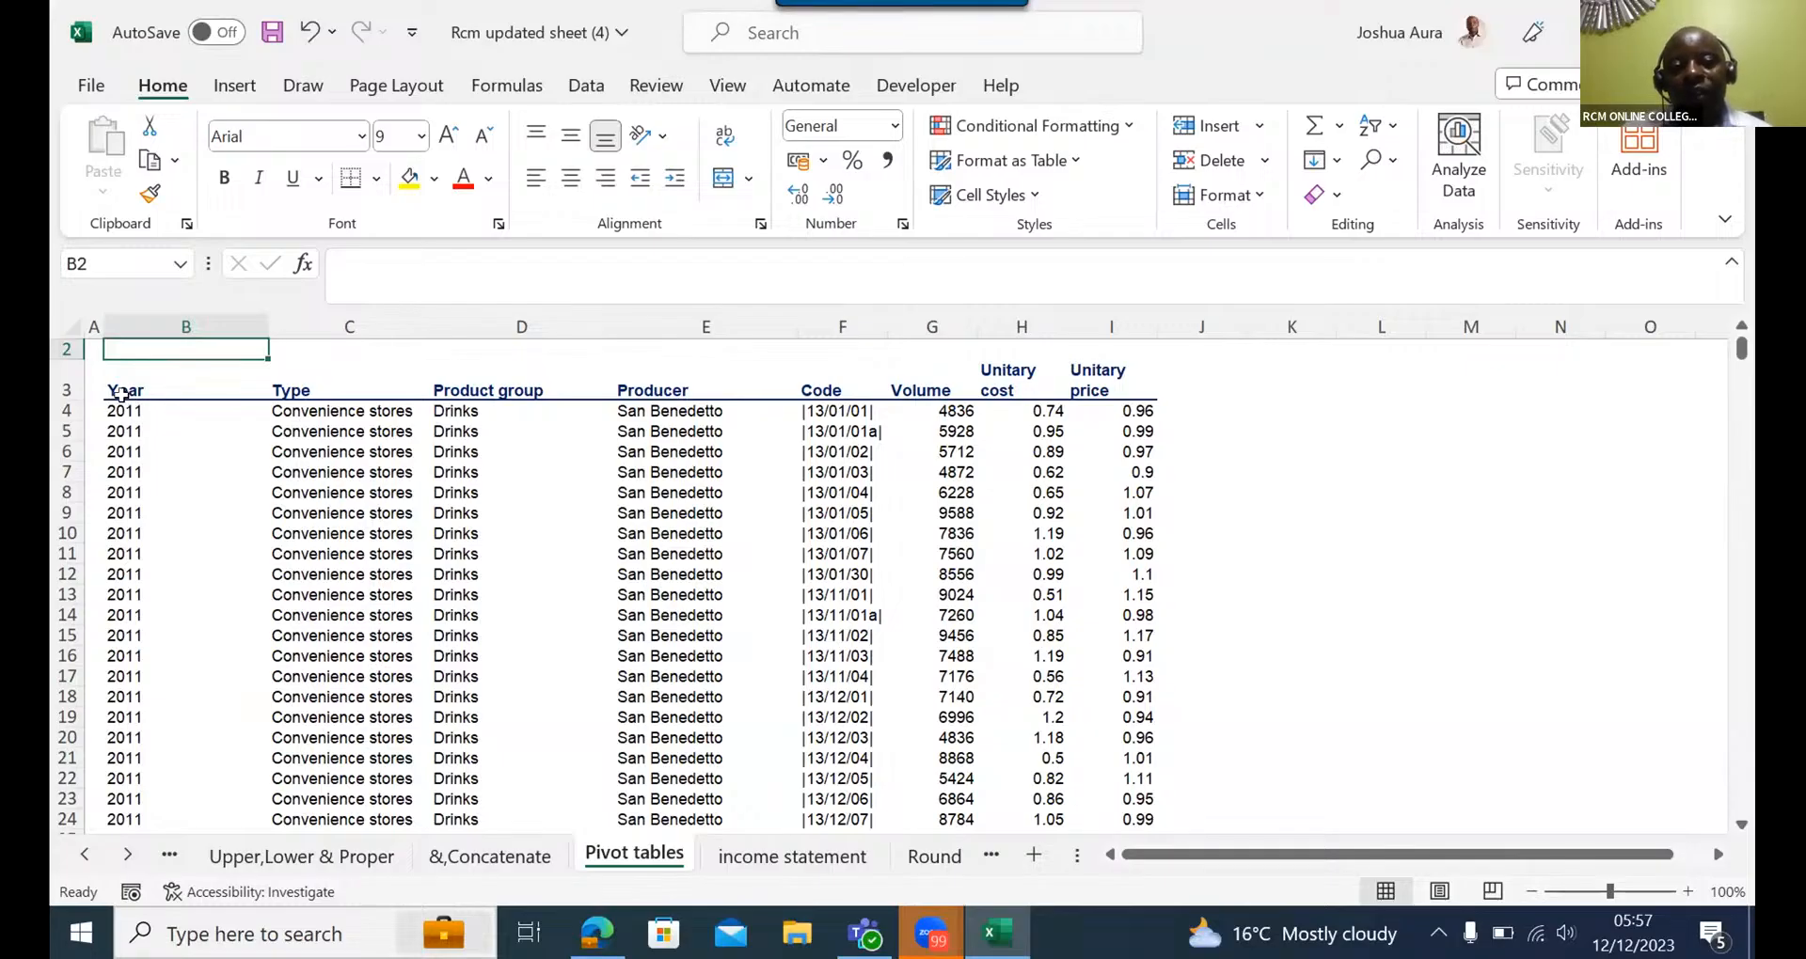
left_click(119, 389)
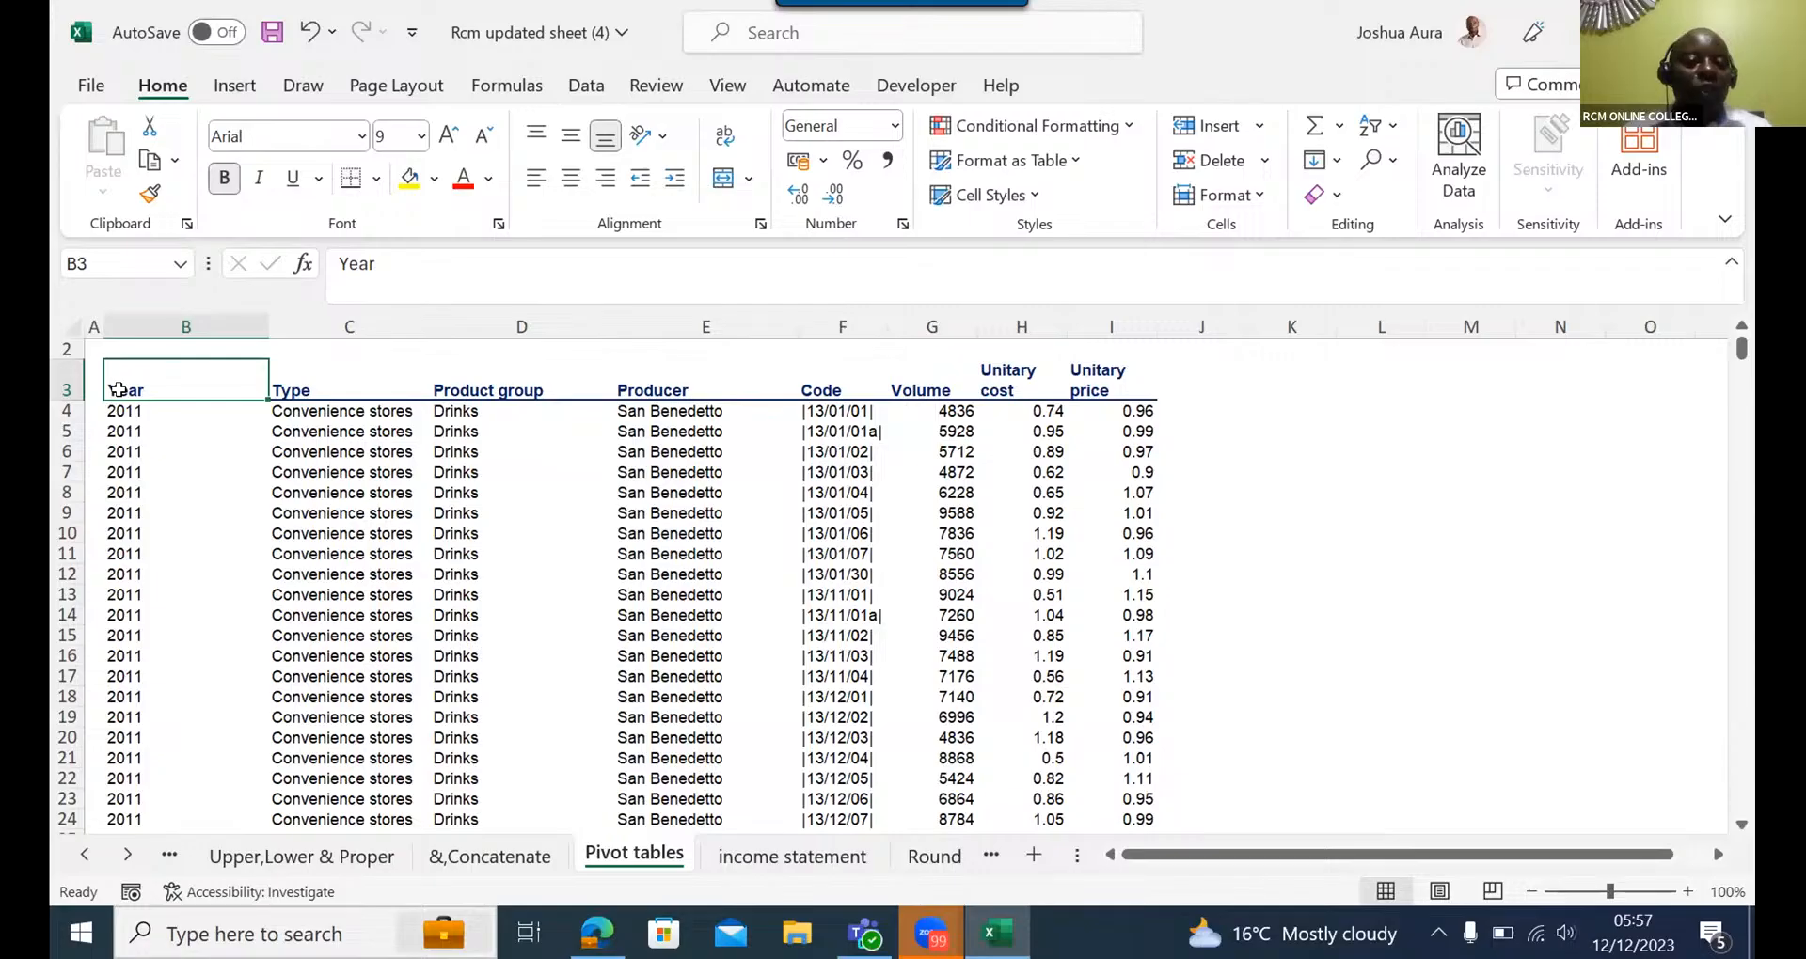
key("ctrl+shift+Right")
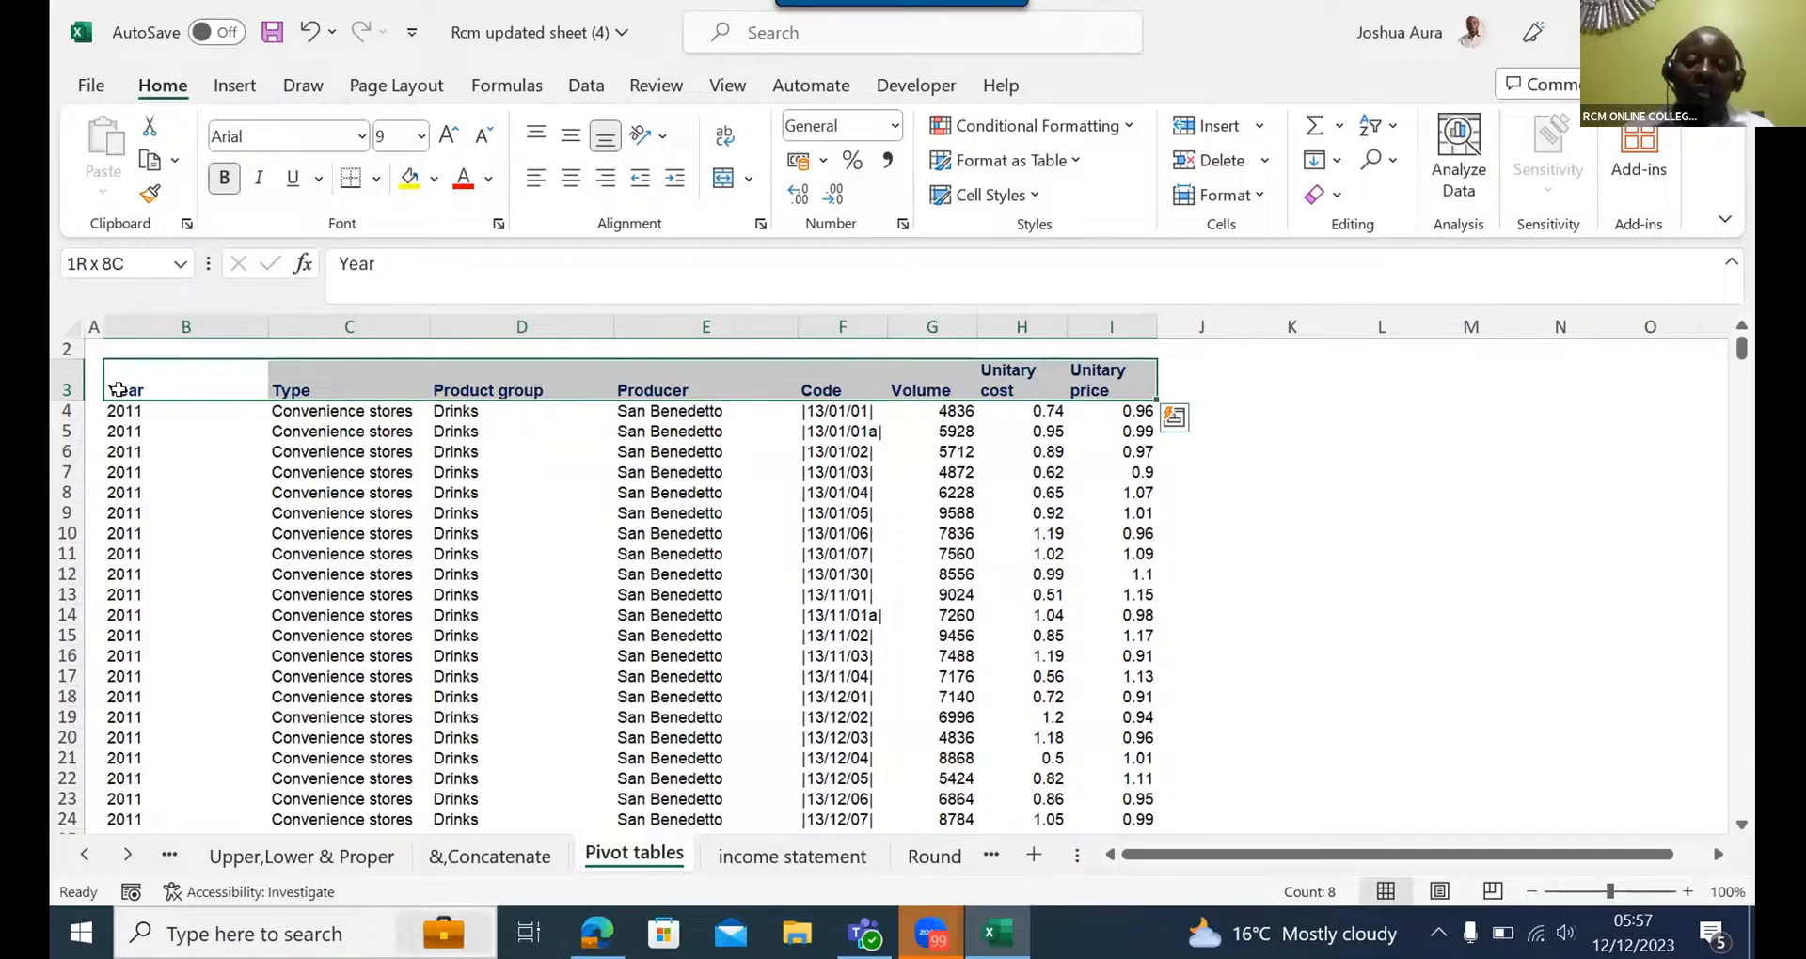
key("ctrl+shift+Down")
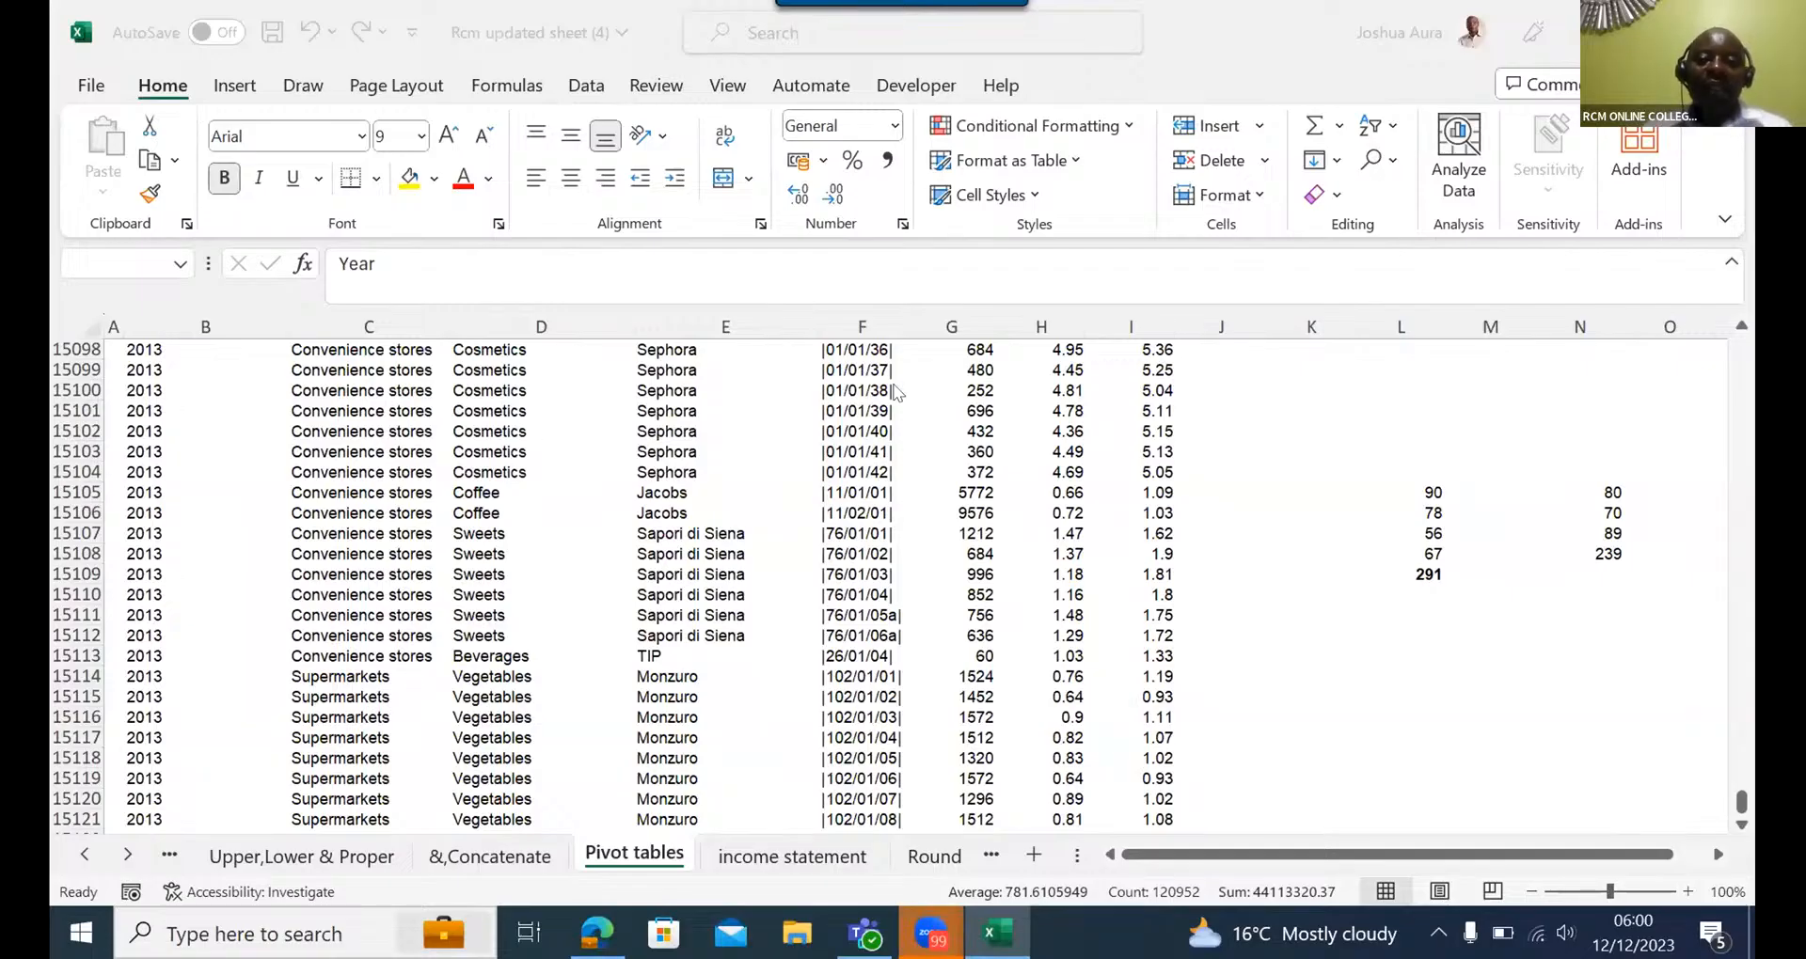
key("ctrl+a")
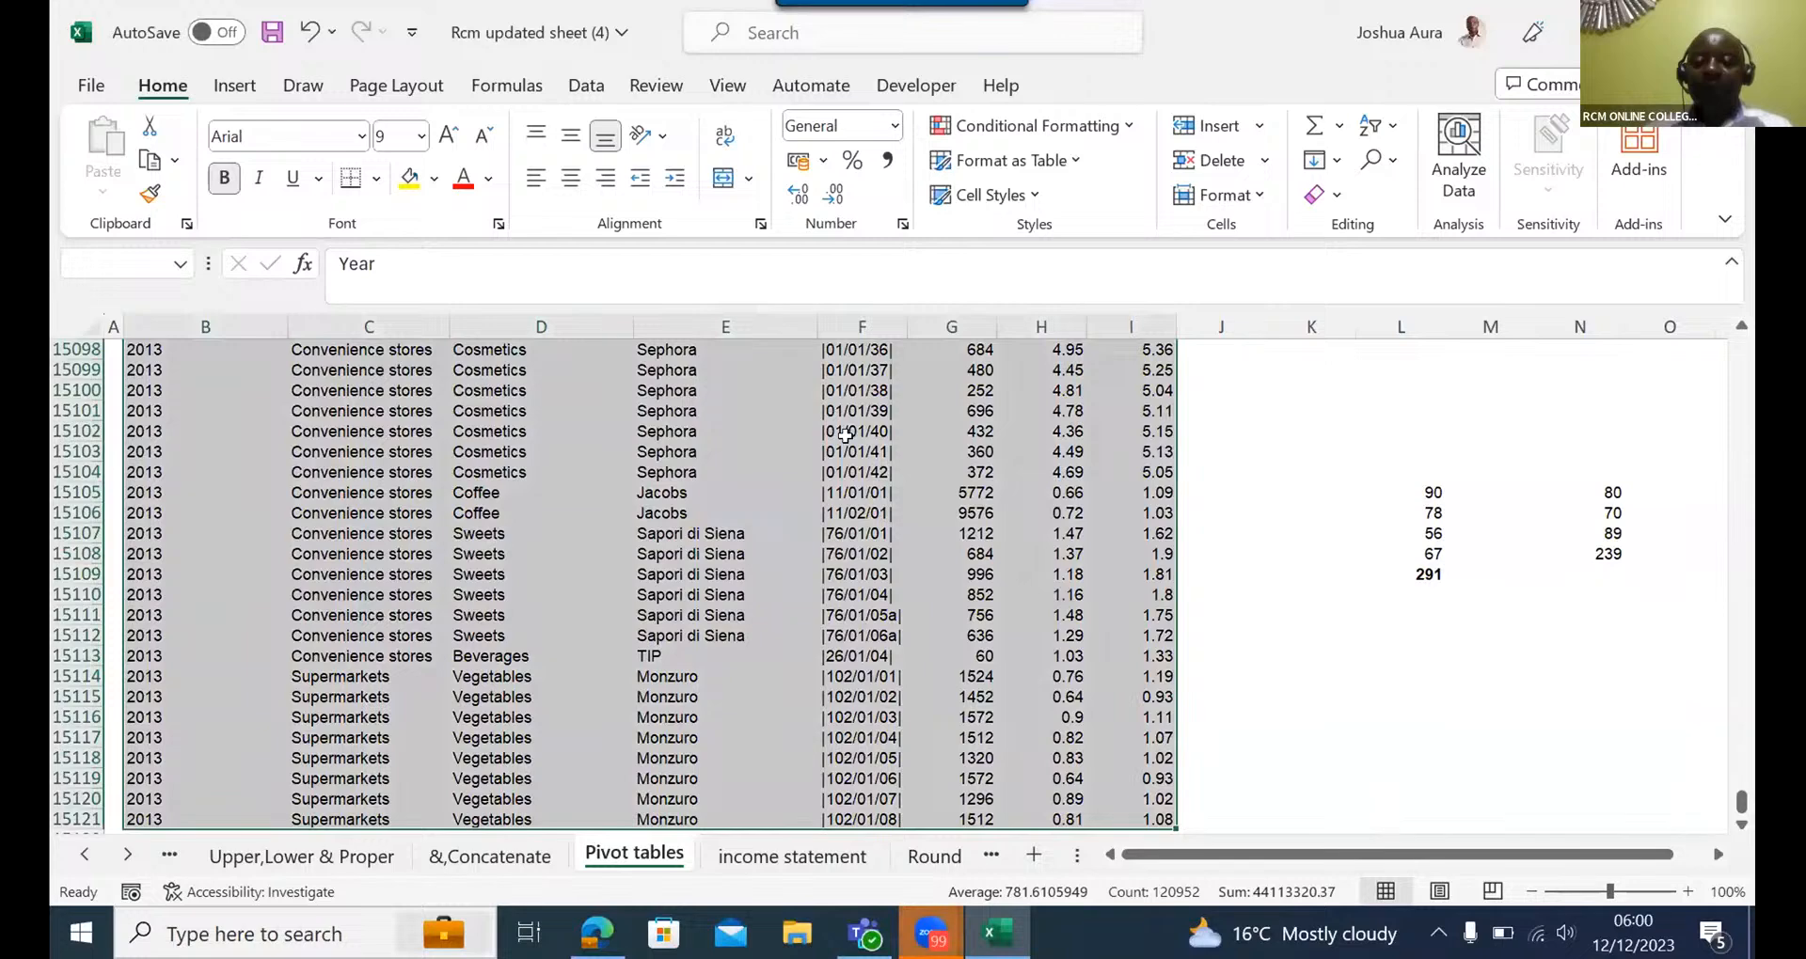
key("Up")
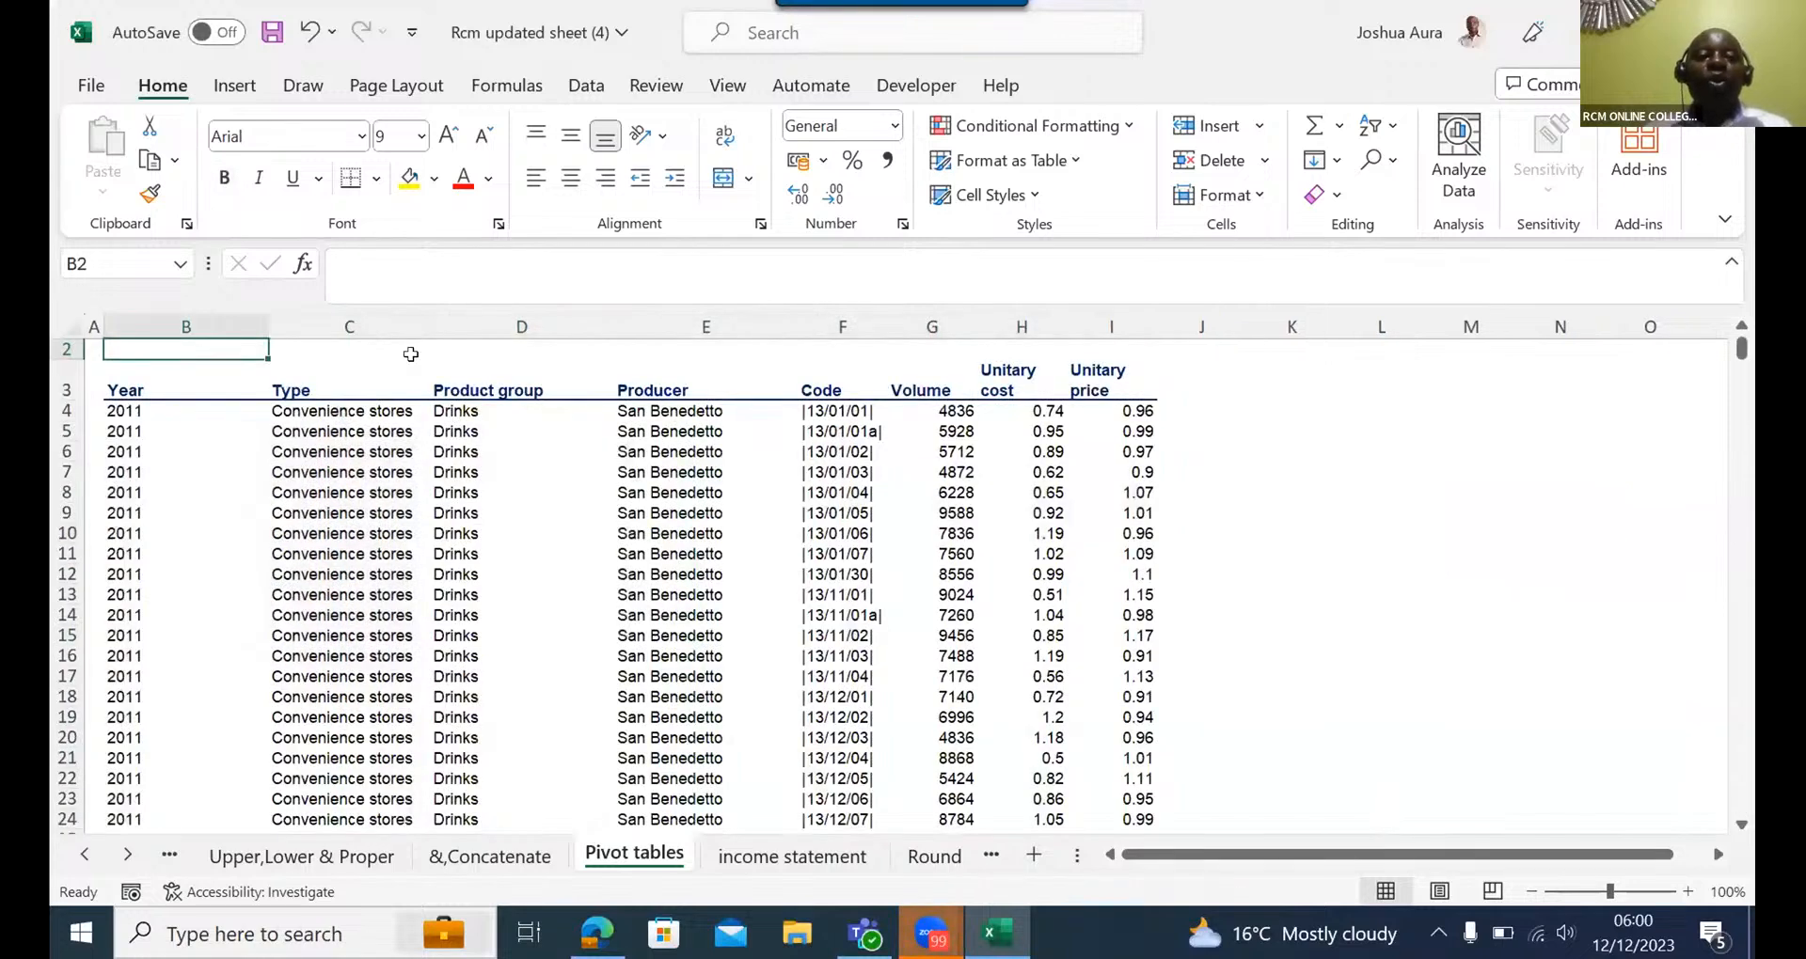
- Select the dataset B3:I15121 including its headers and create a PivotTable from it on a new worksheet
left_click(123, 386)
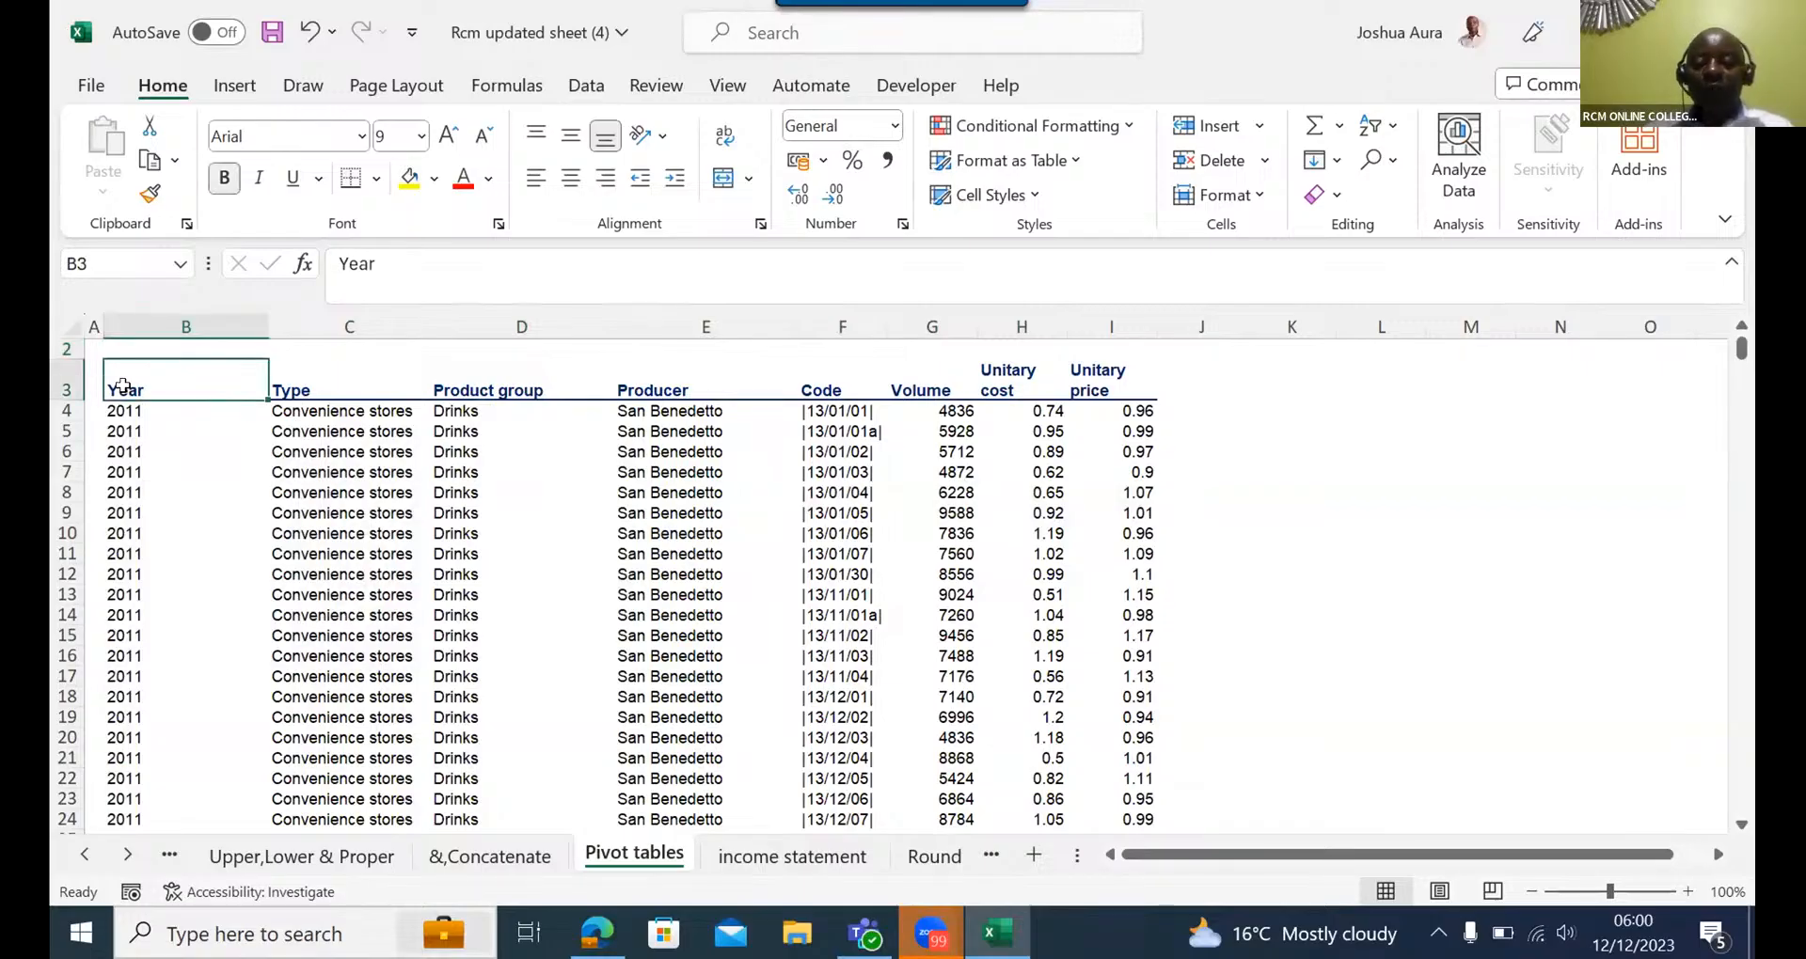
key("ctrl+shift+Right")
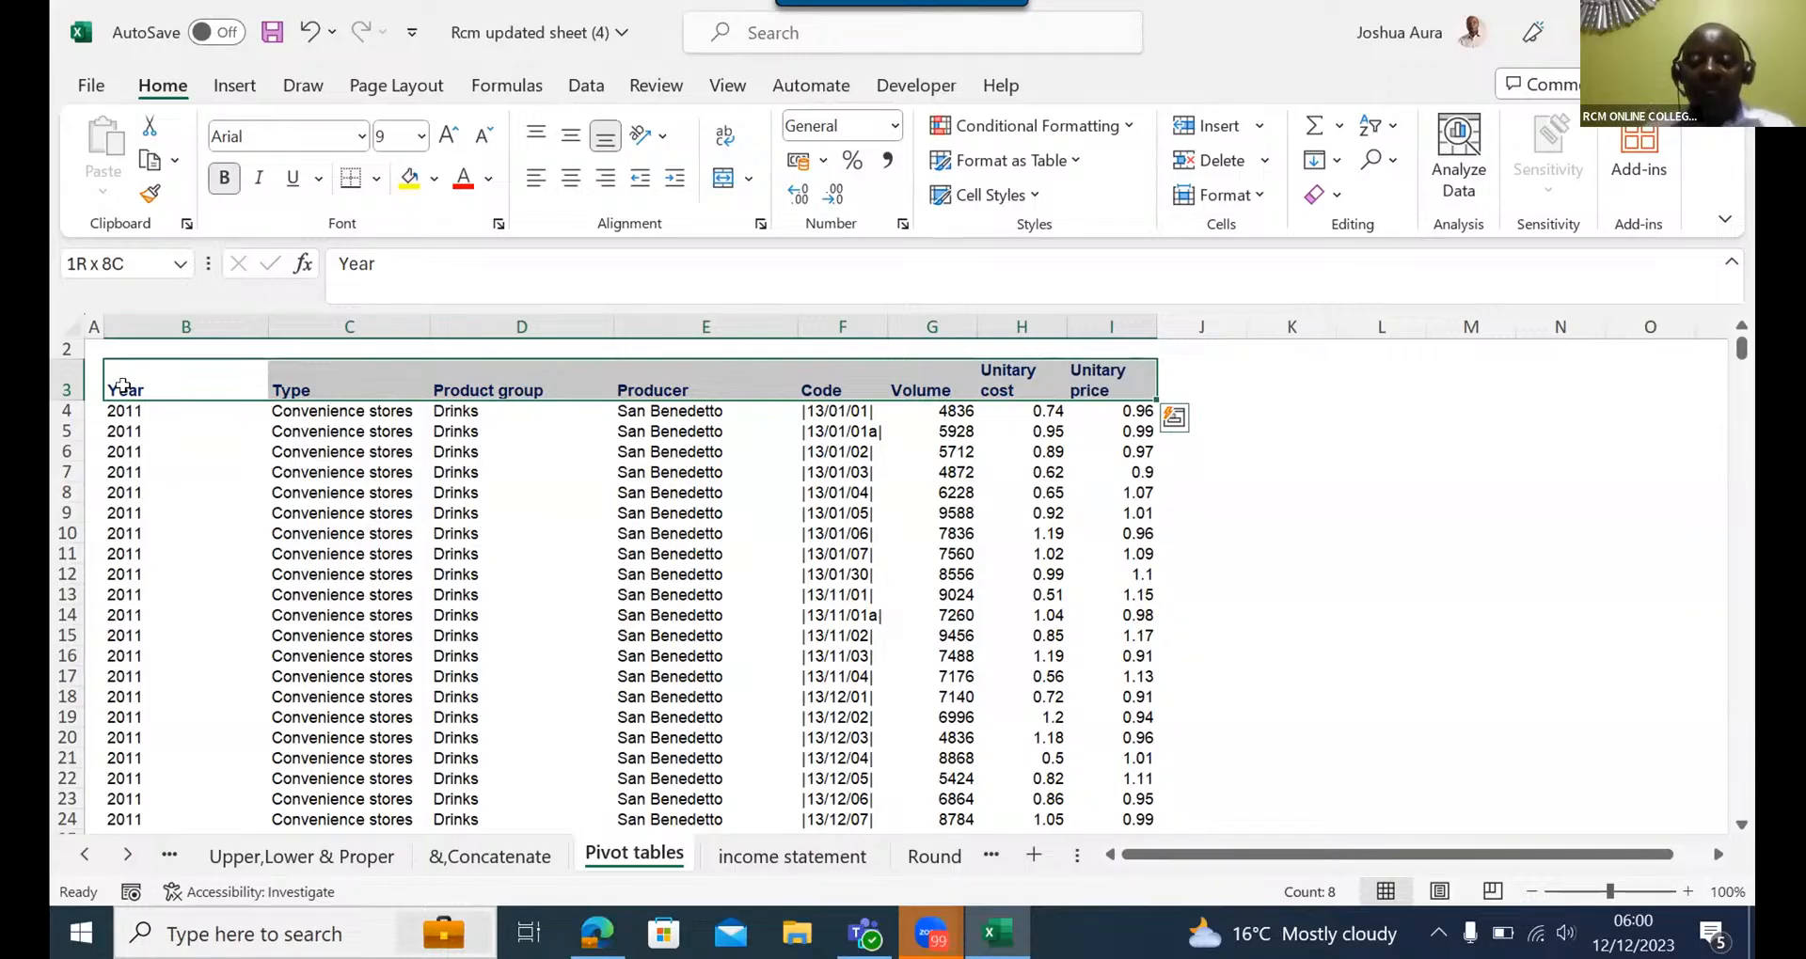
key("ctrl+shift+Down")
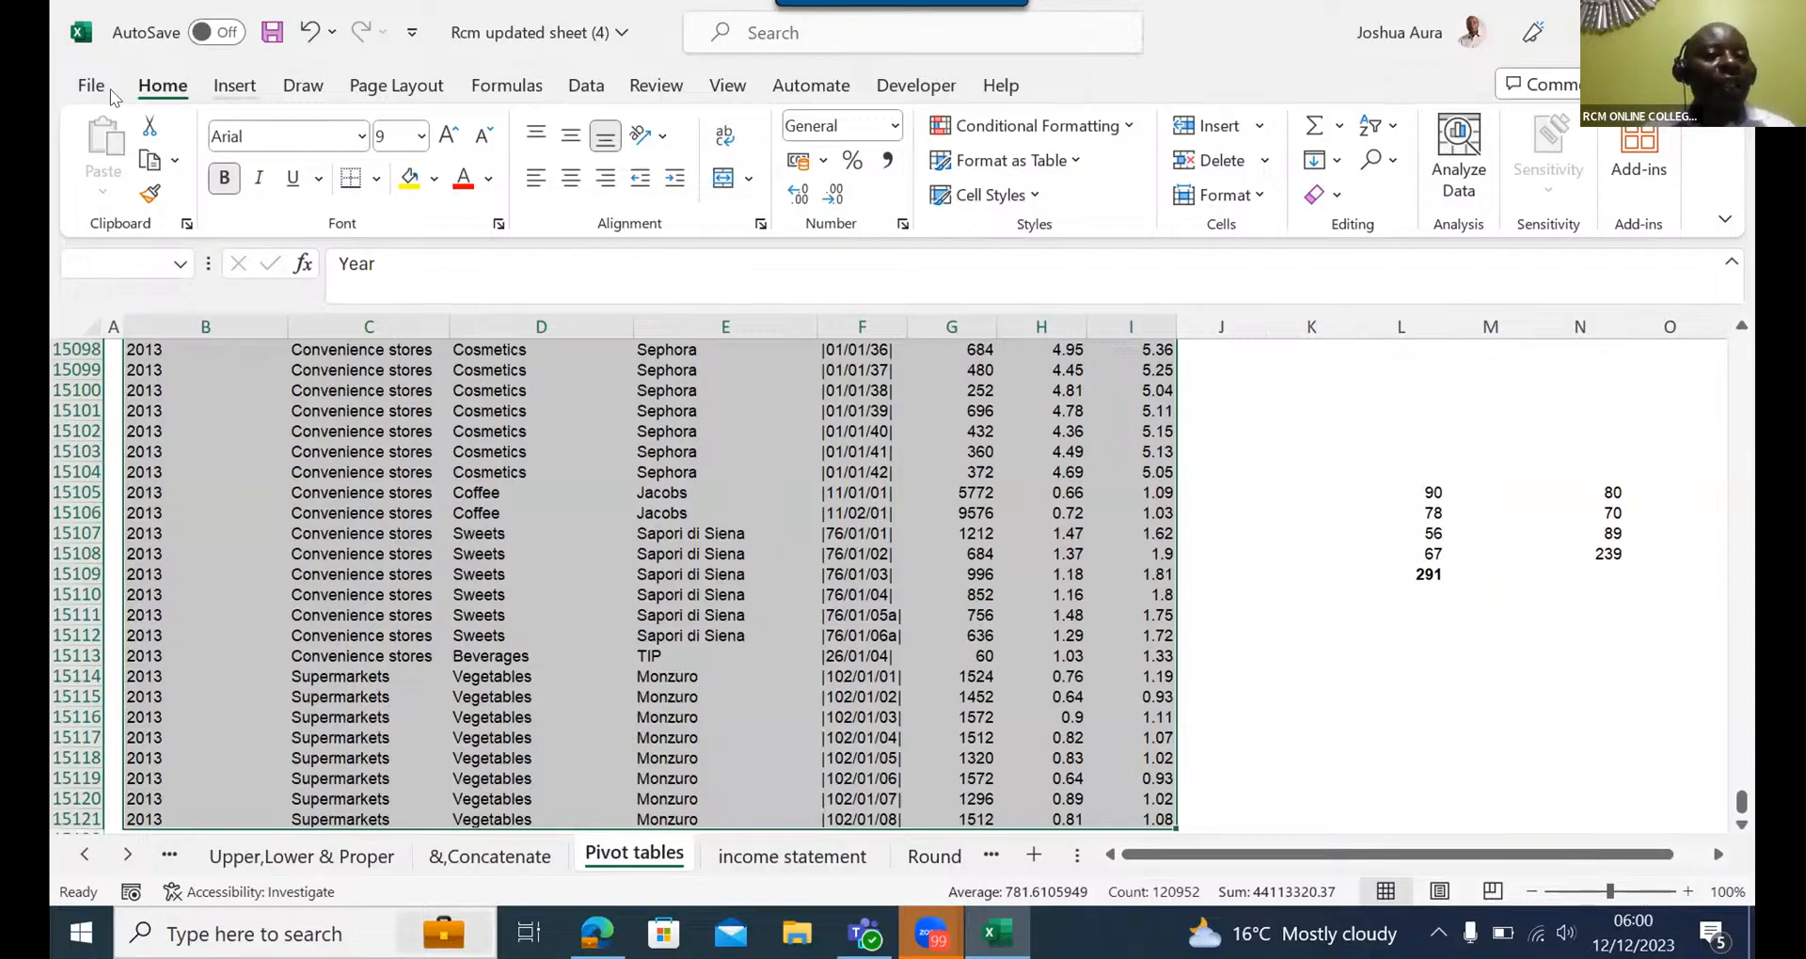
scroll(113, 97, "down", 1)
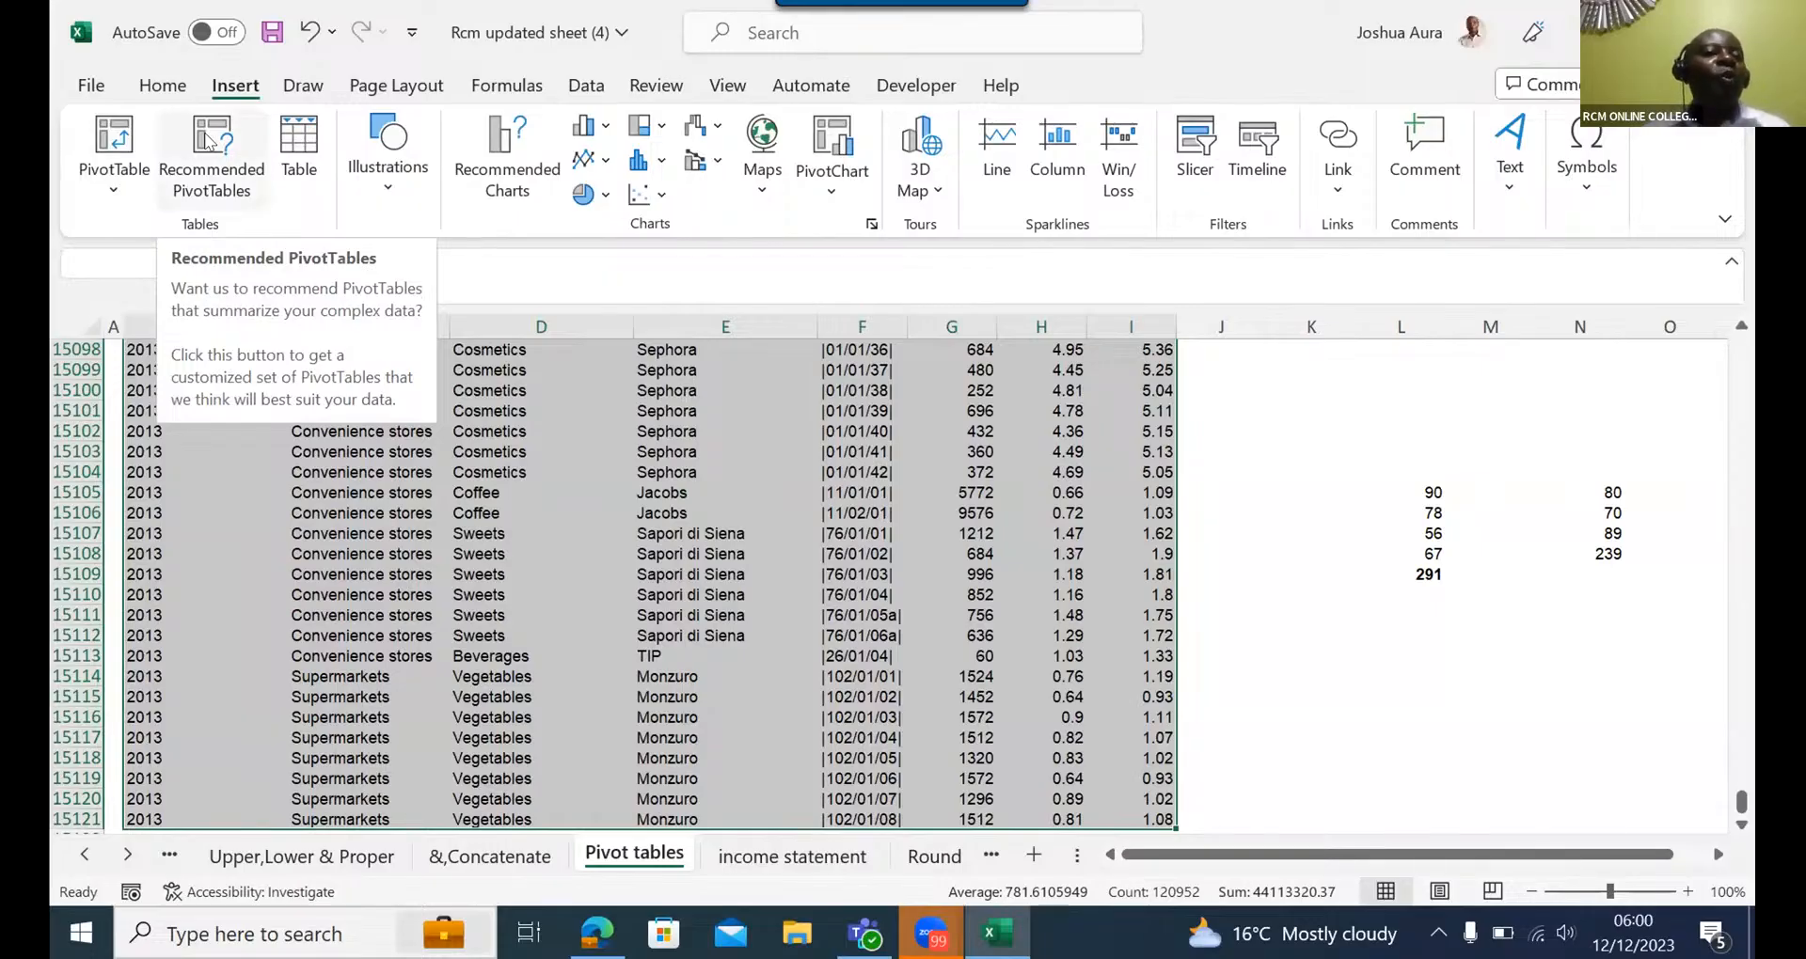
left_click(114, 143)
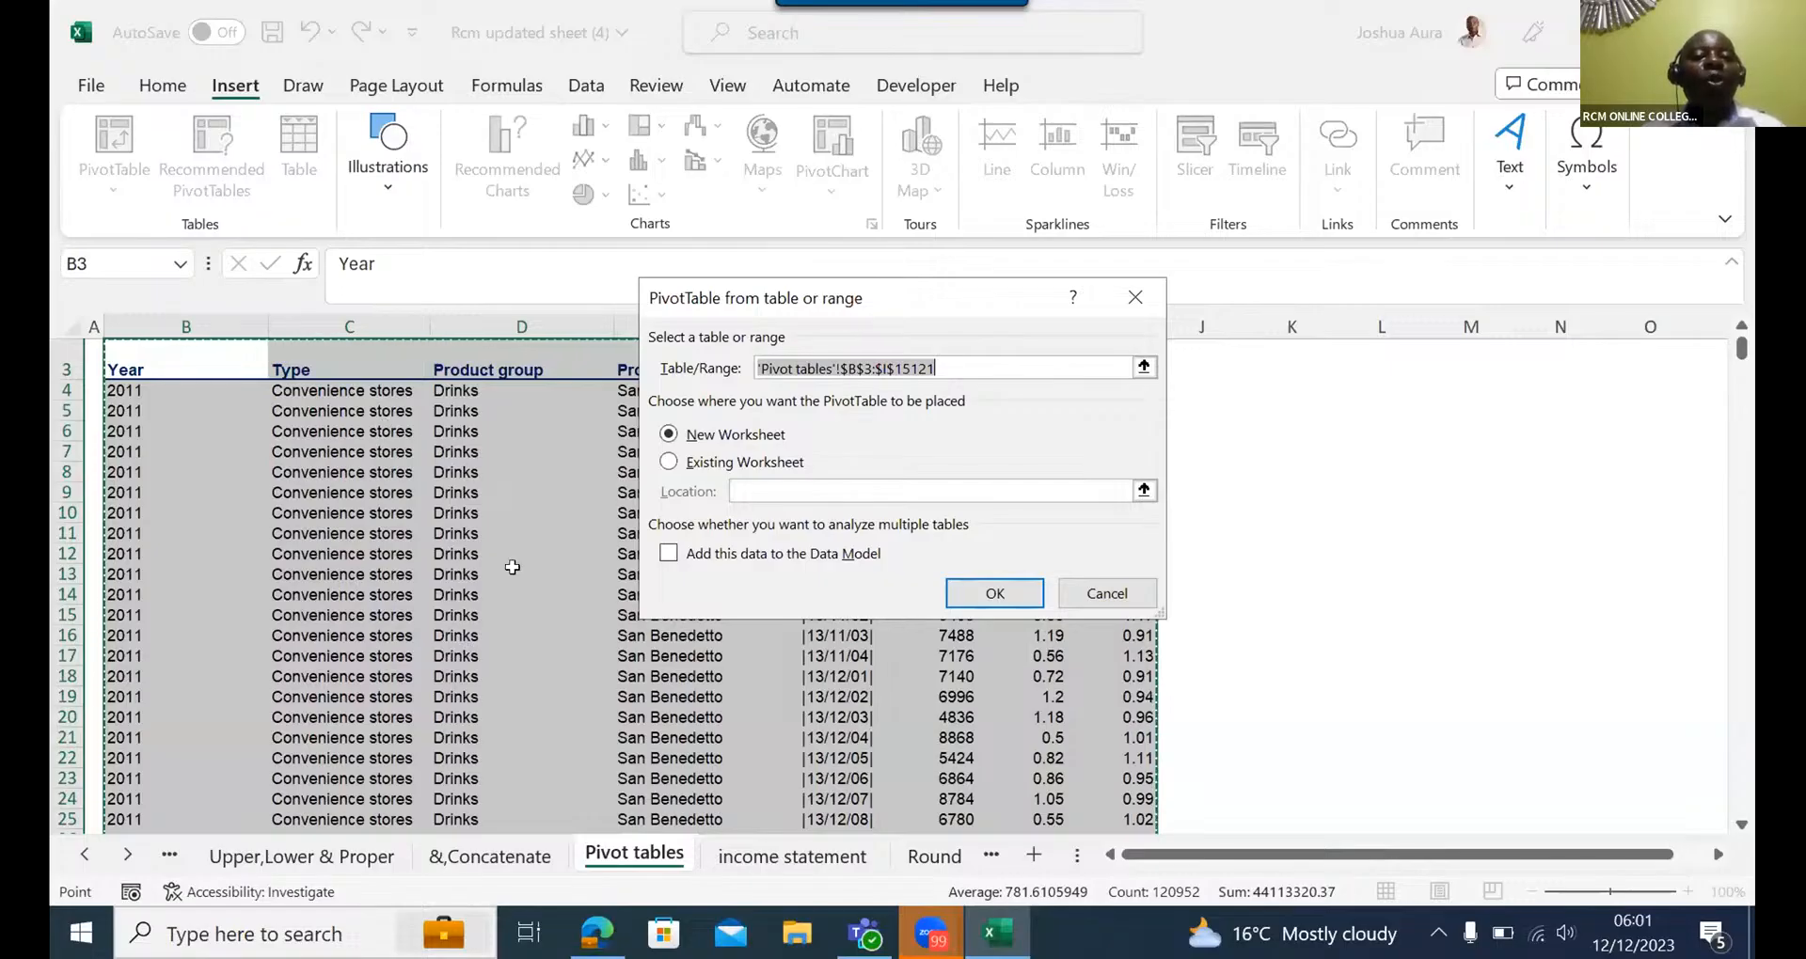
left_click(997, 594)
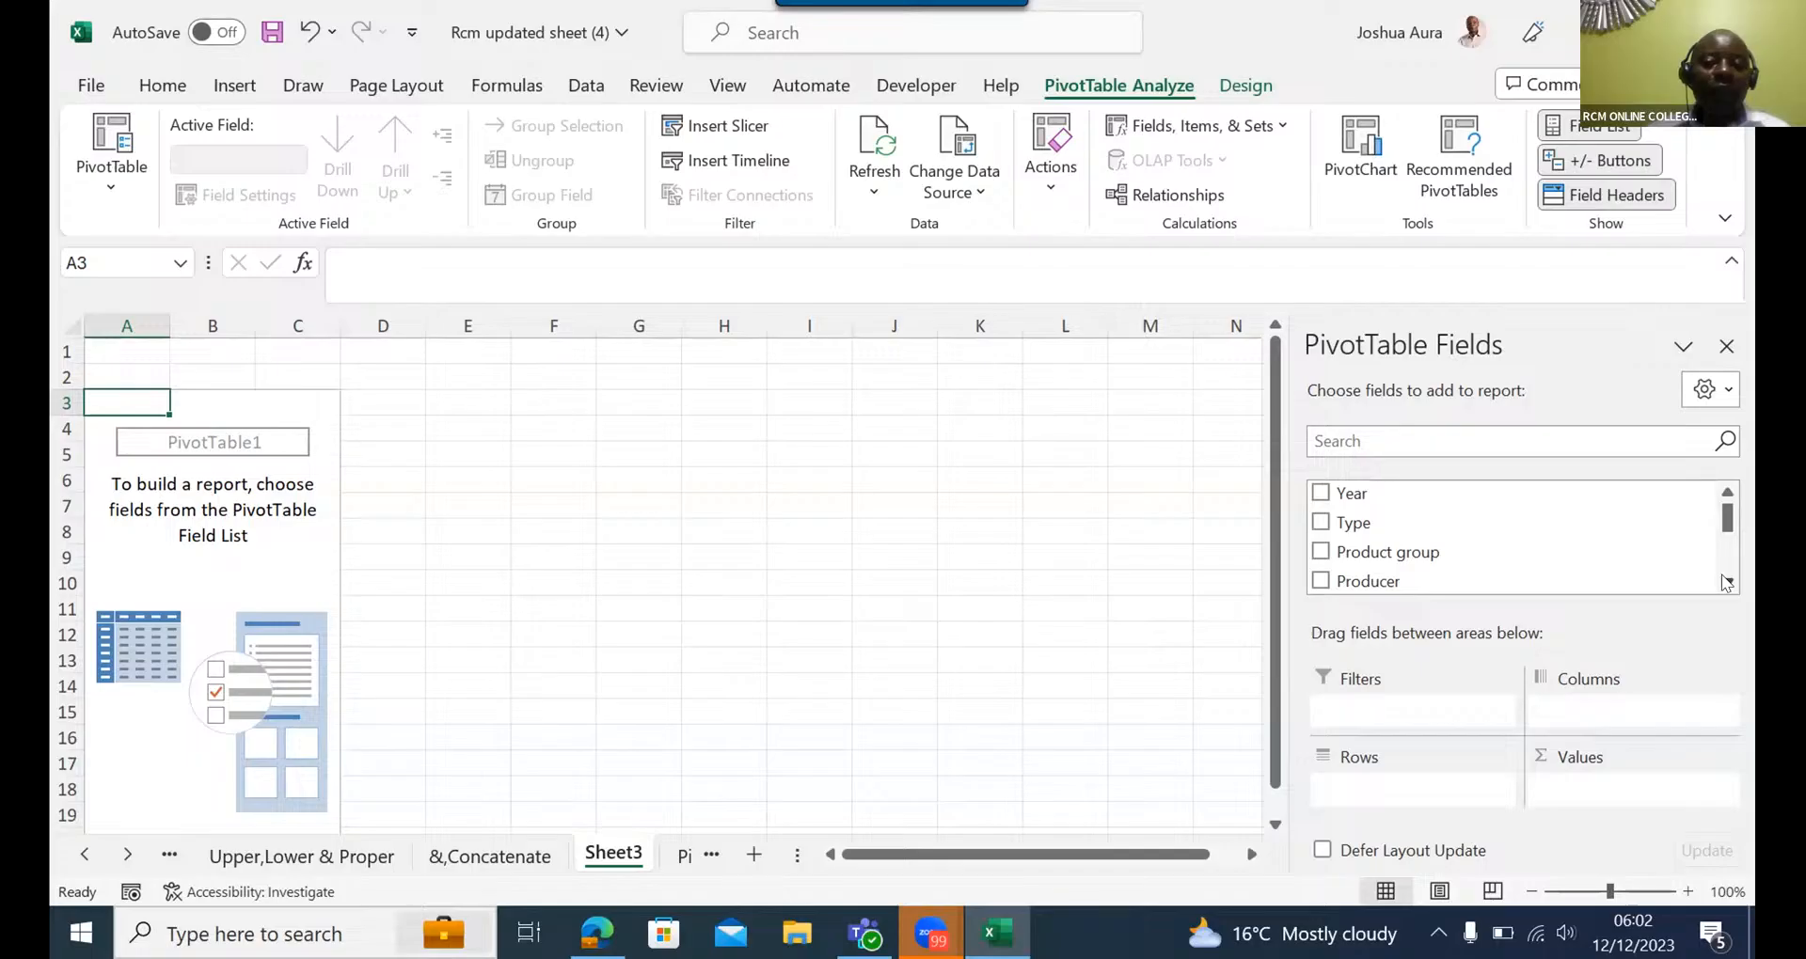
- Add the Volume field to the Values area of the PivotTable
scroll(1727, 582, "down", 3)
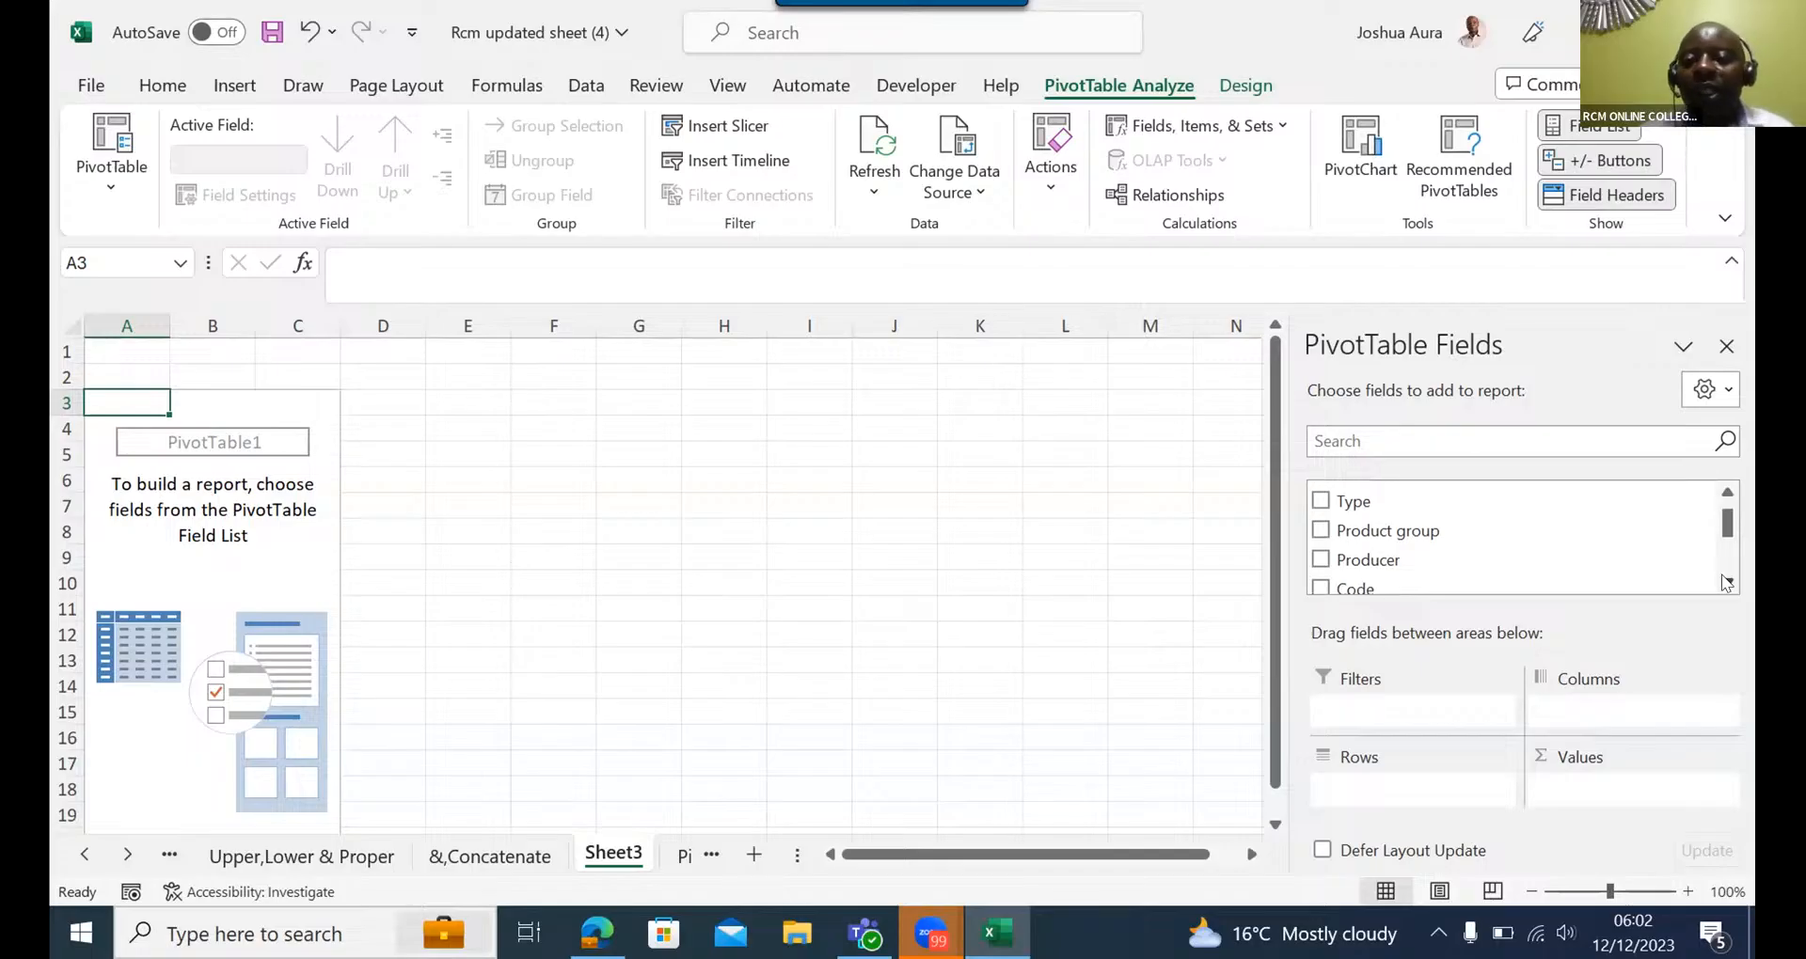
scroll(1727, 582, "down", 2)
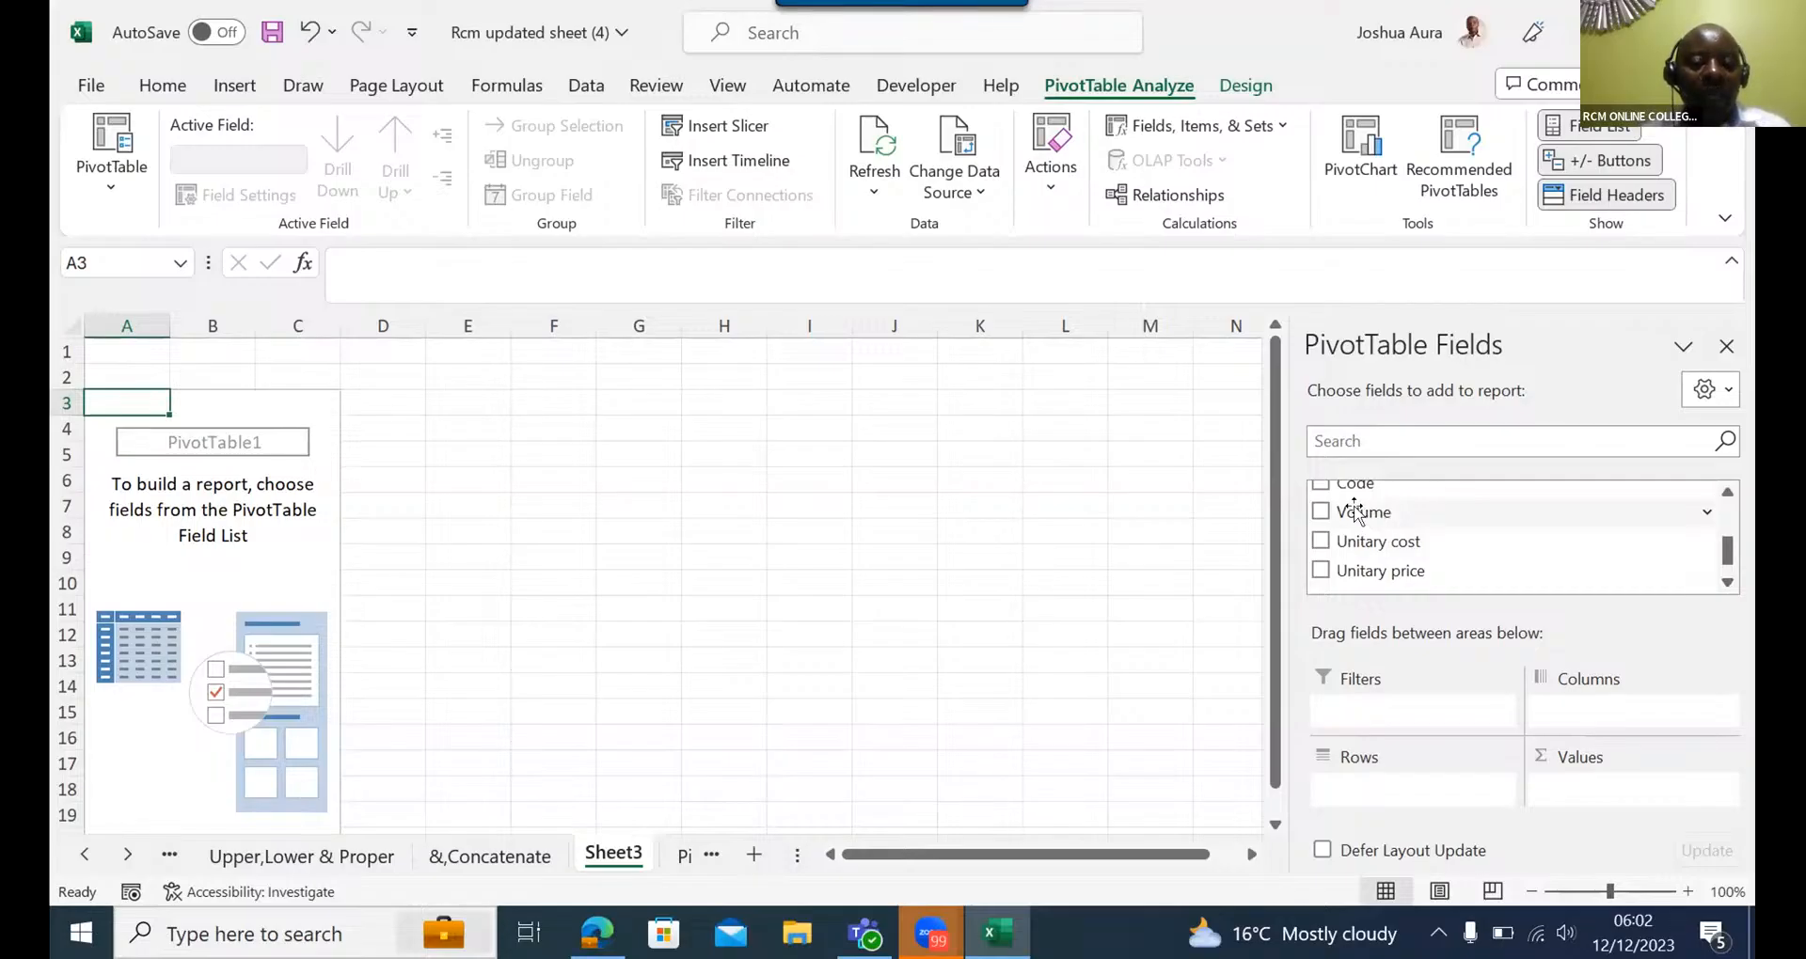
left_click_drag(1354, 511, 1565, 790)
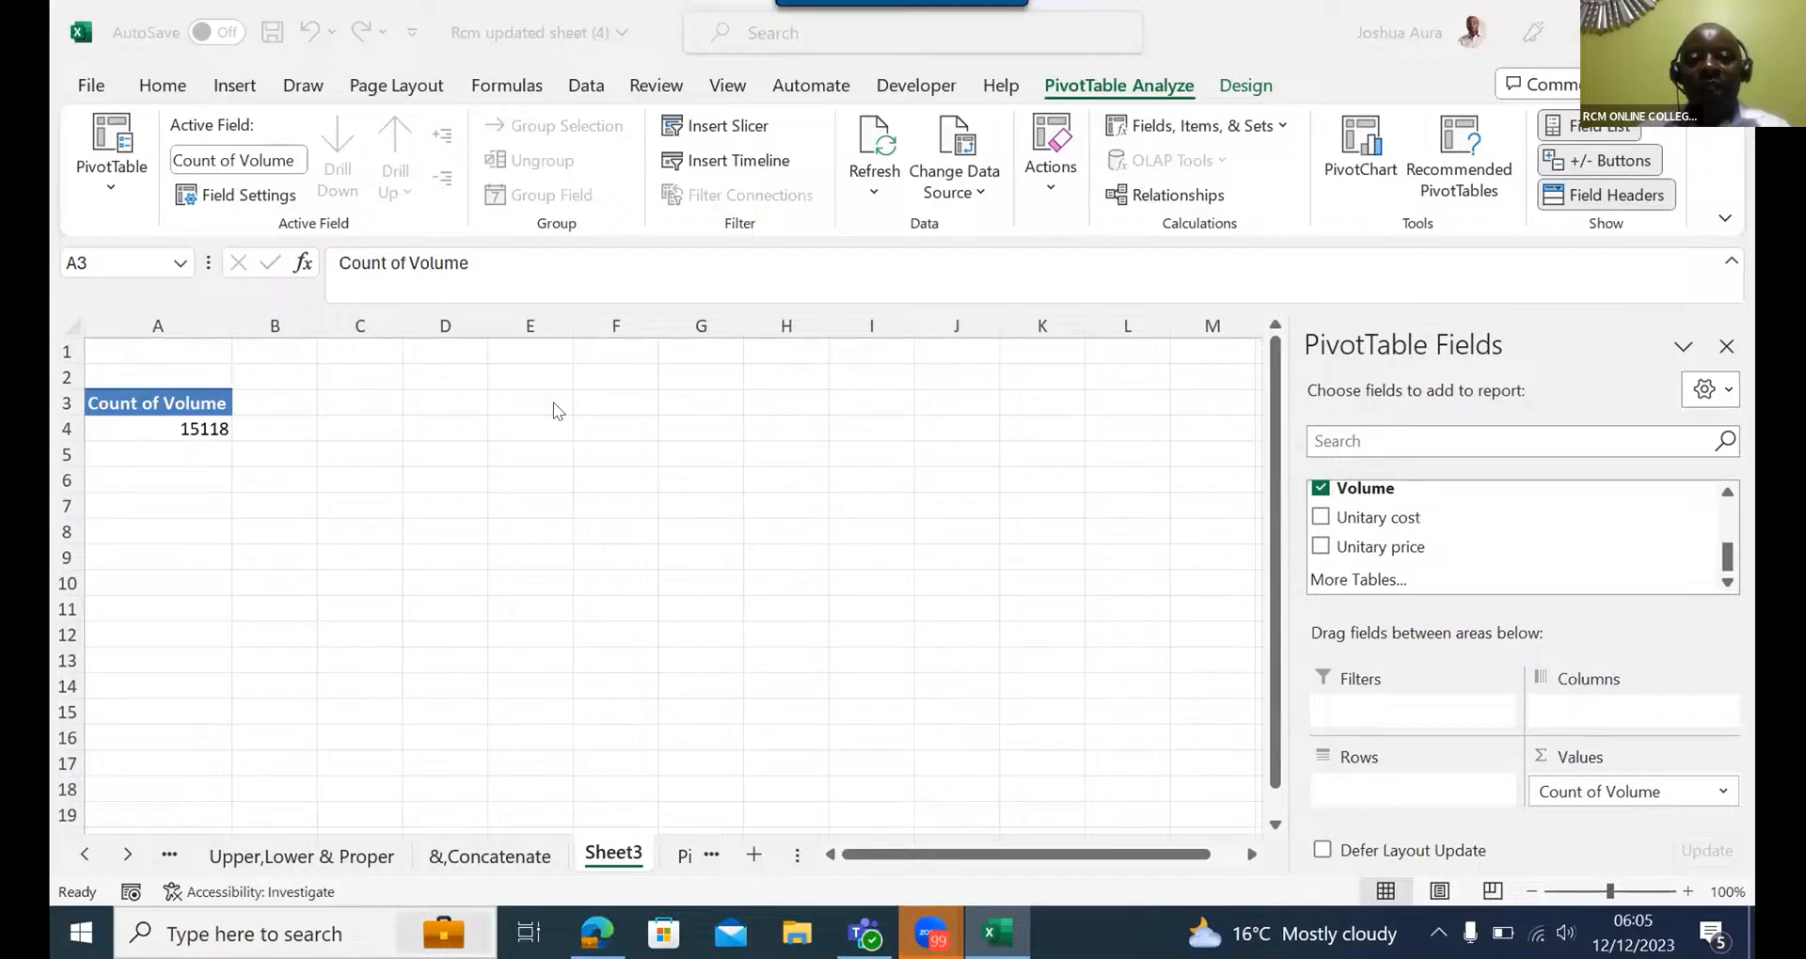
- Delete the Sheet3 worksheet that holds the Count of Volume PivotTable
left_click(613, 858)
right_click(613, 858)
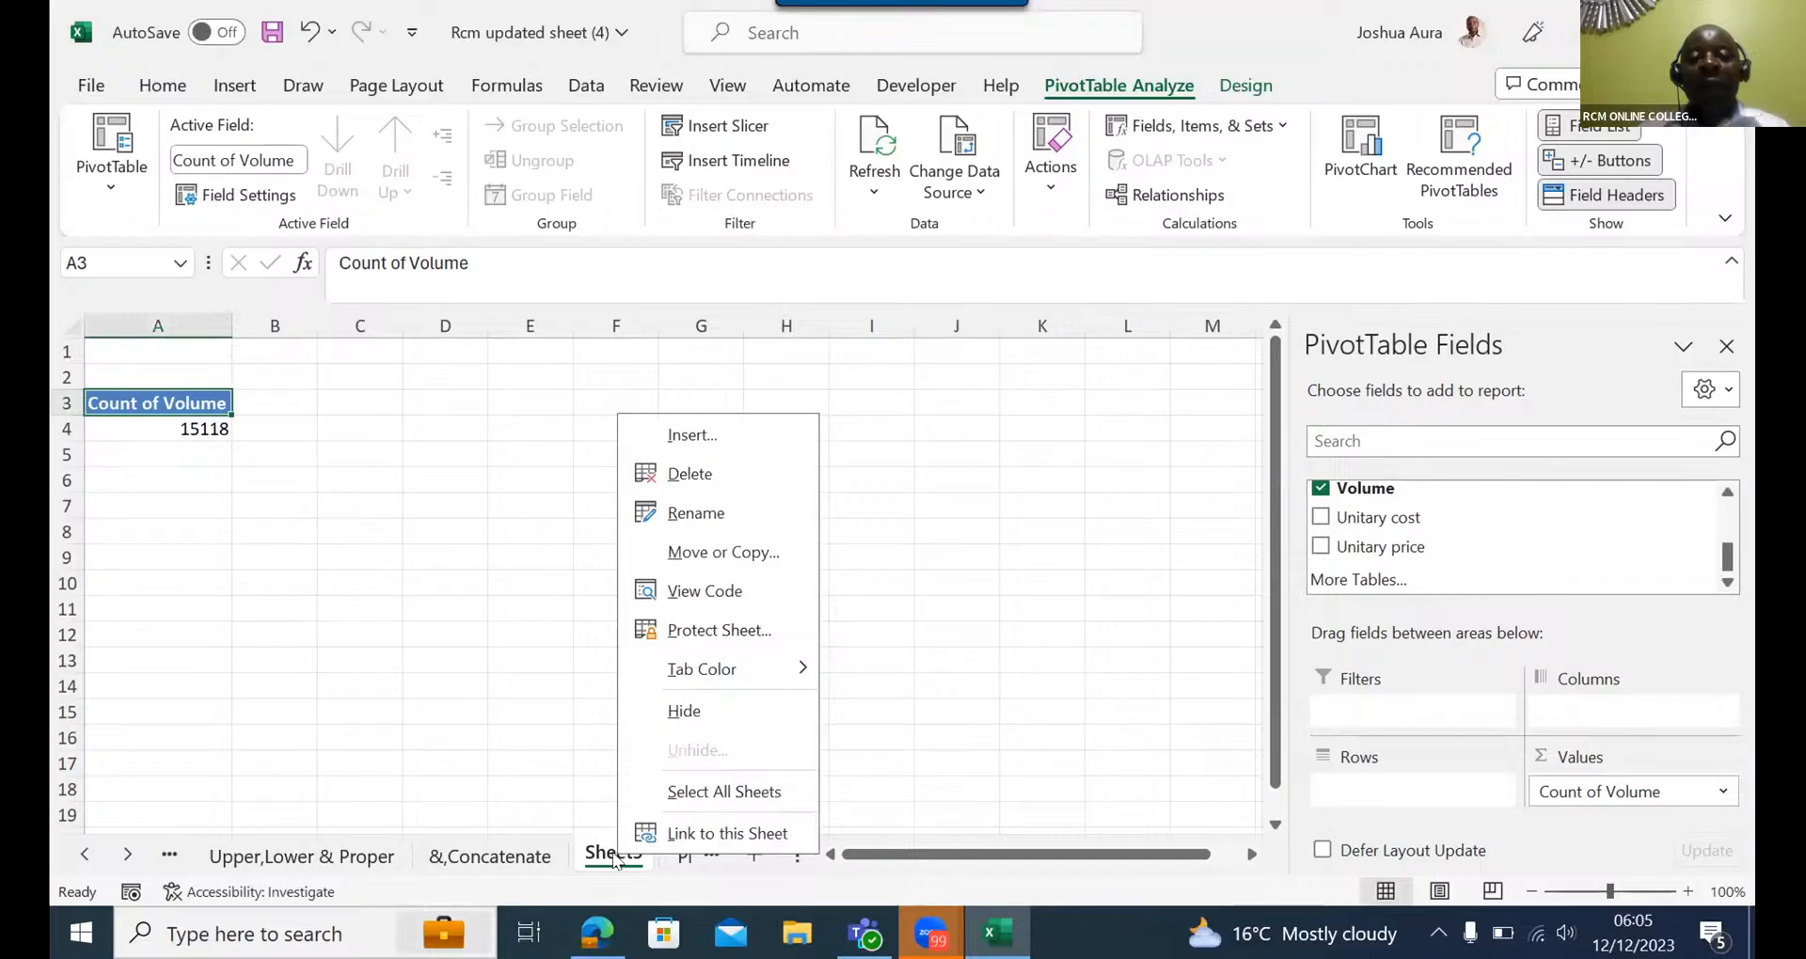
left_click(710, 474)
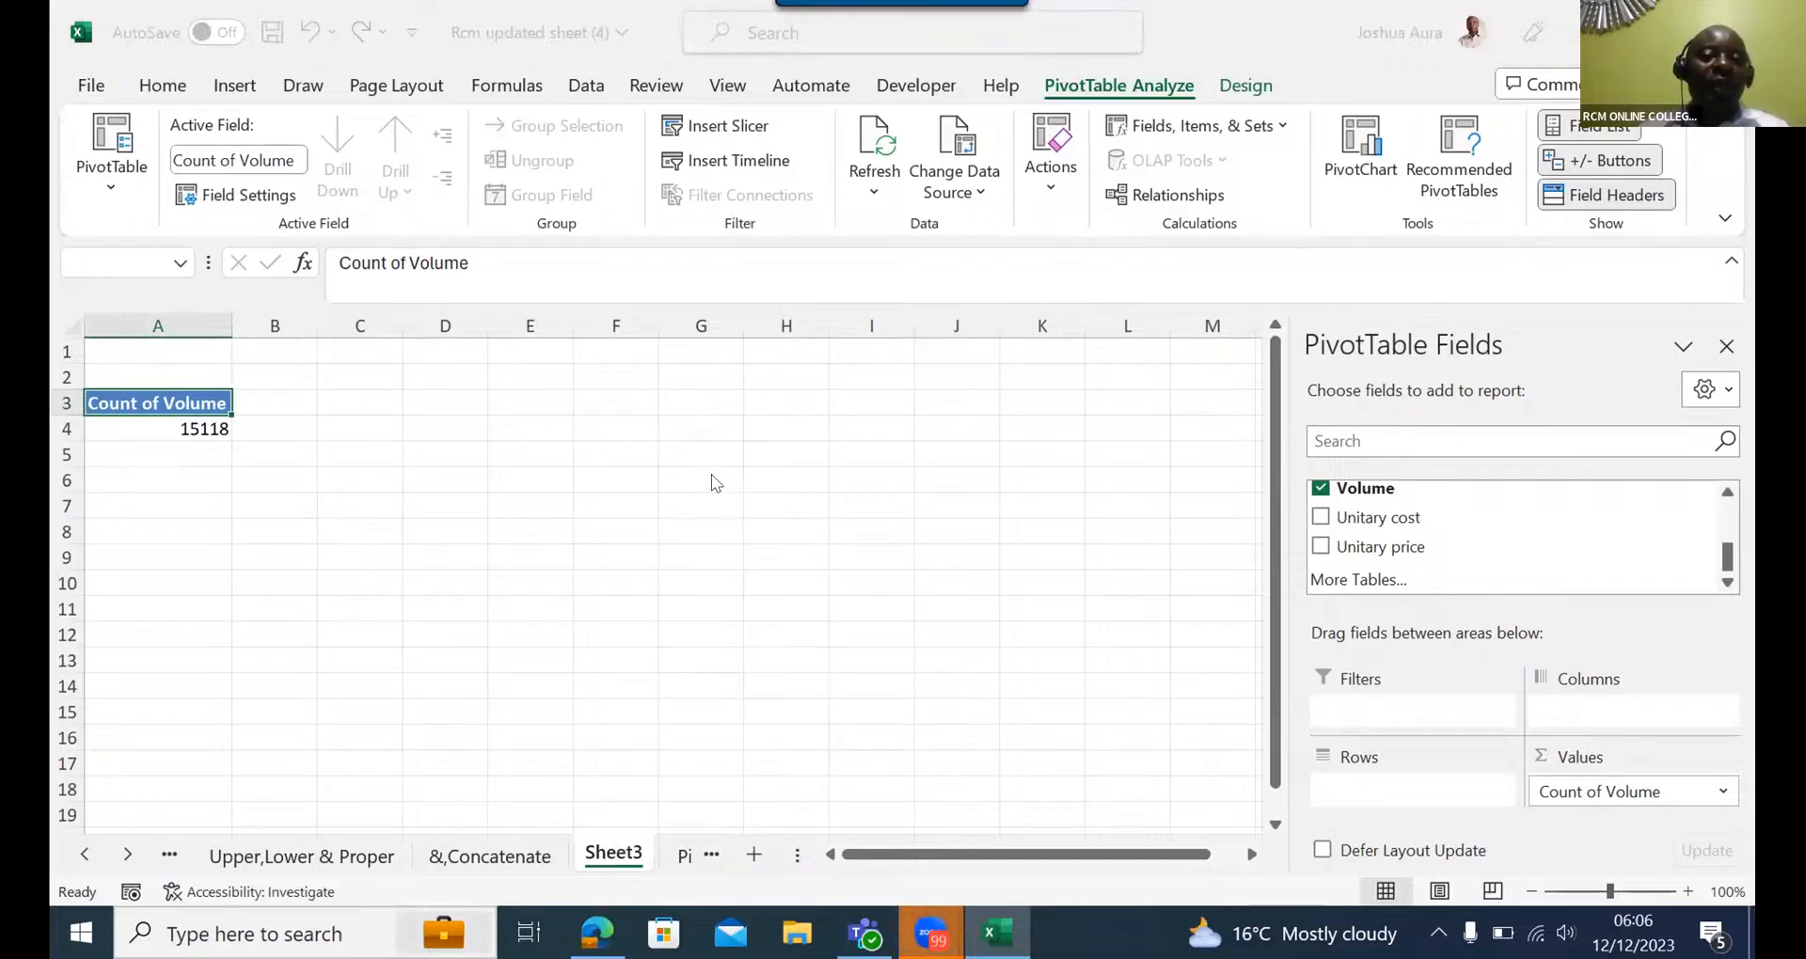
left_click(862, 543)
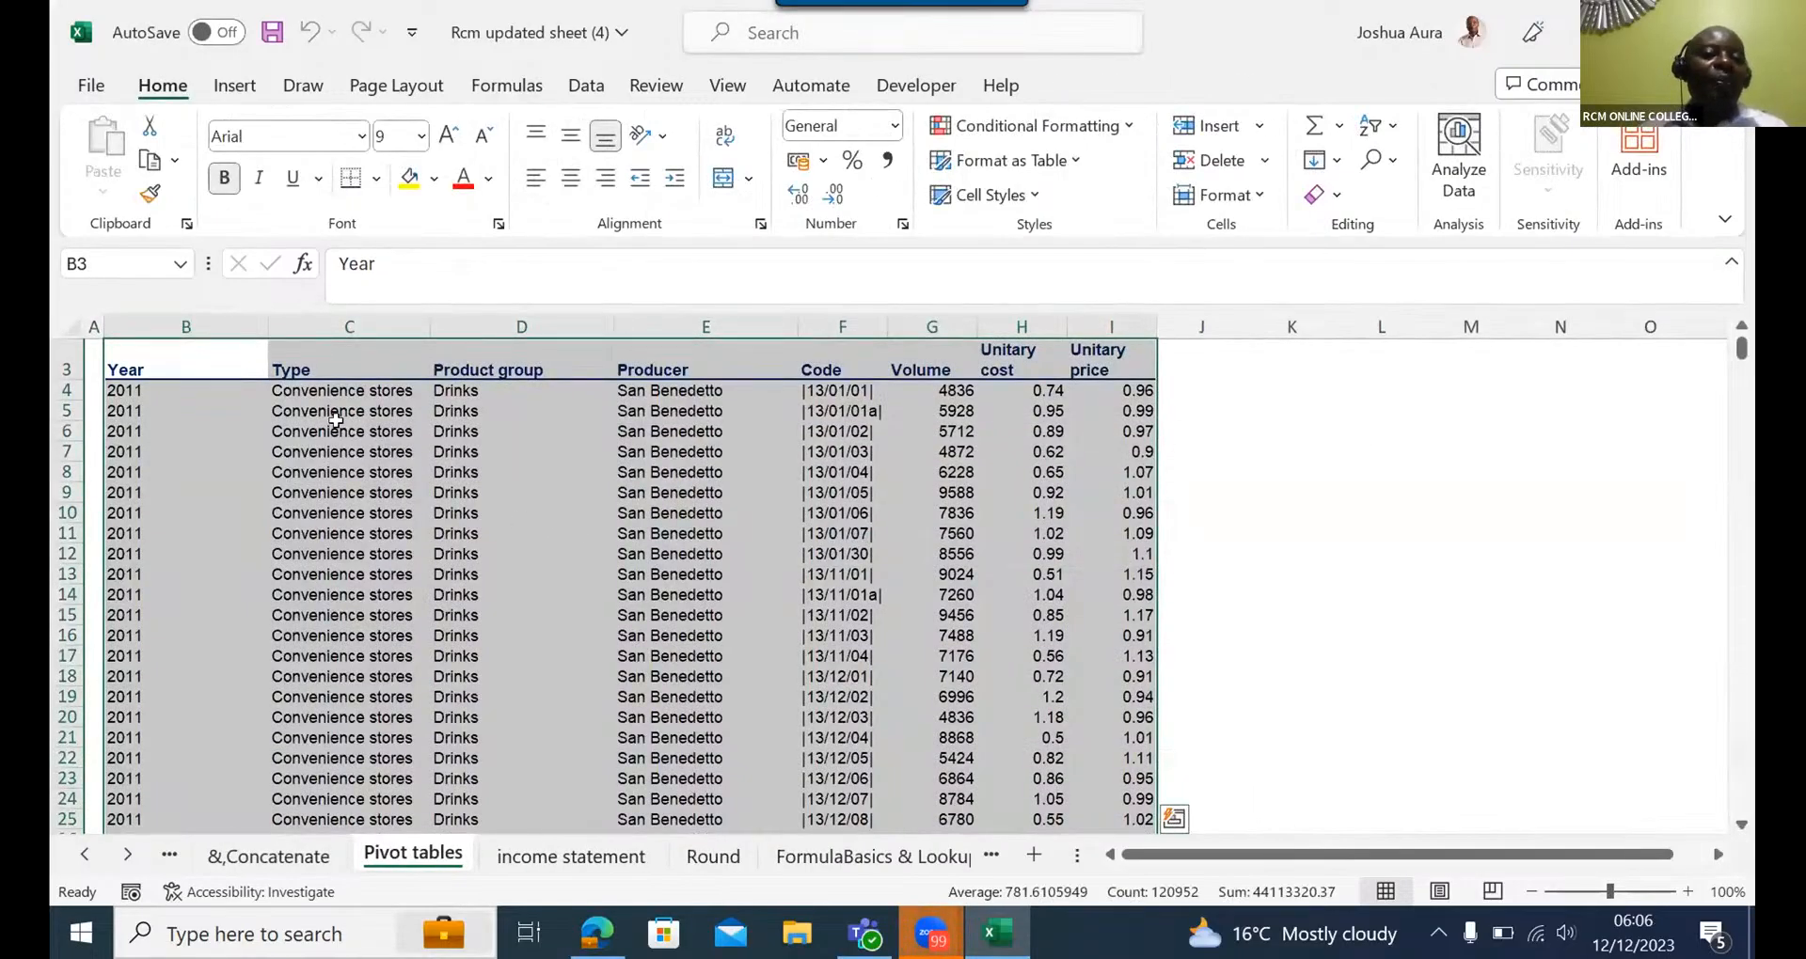
- Try to select the header row from Year through Unitary price, and reset the selection to the Year header cell
left_click(146, 362)
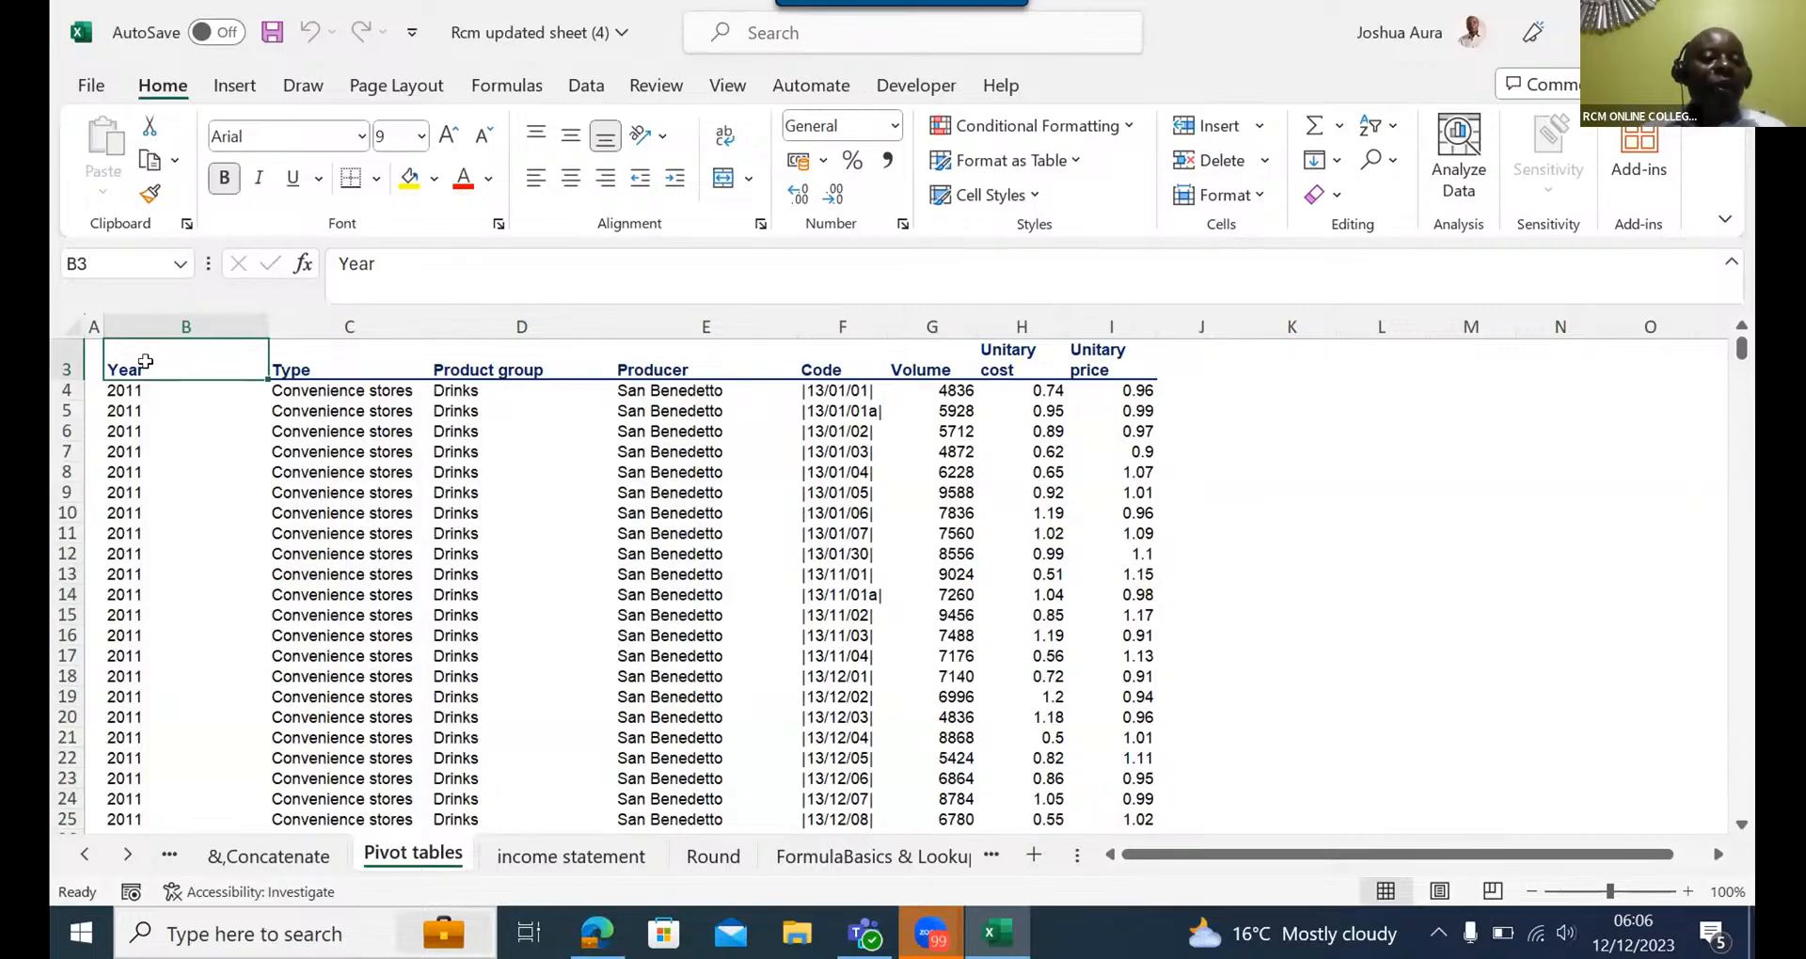
left_click_drag(146, 363, 1115, 155)
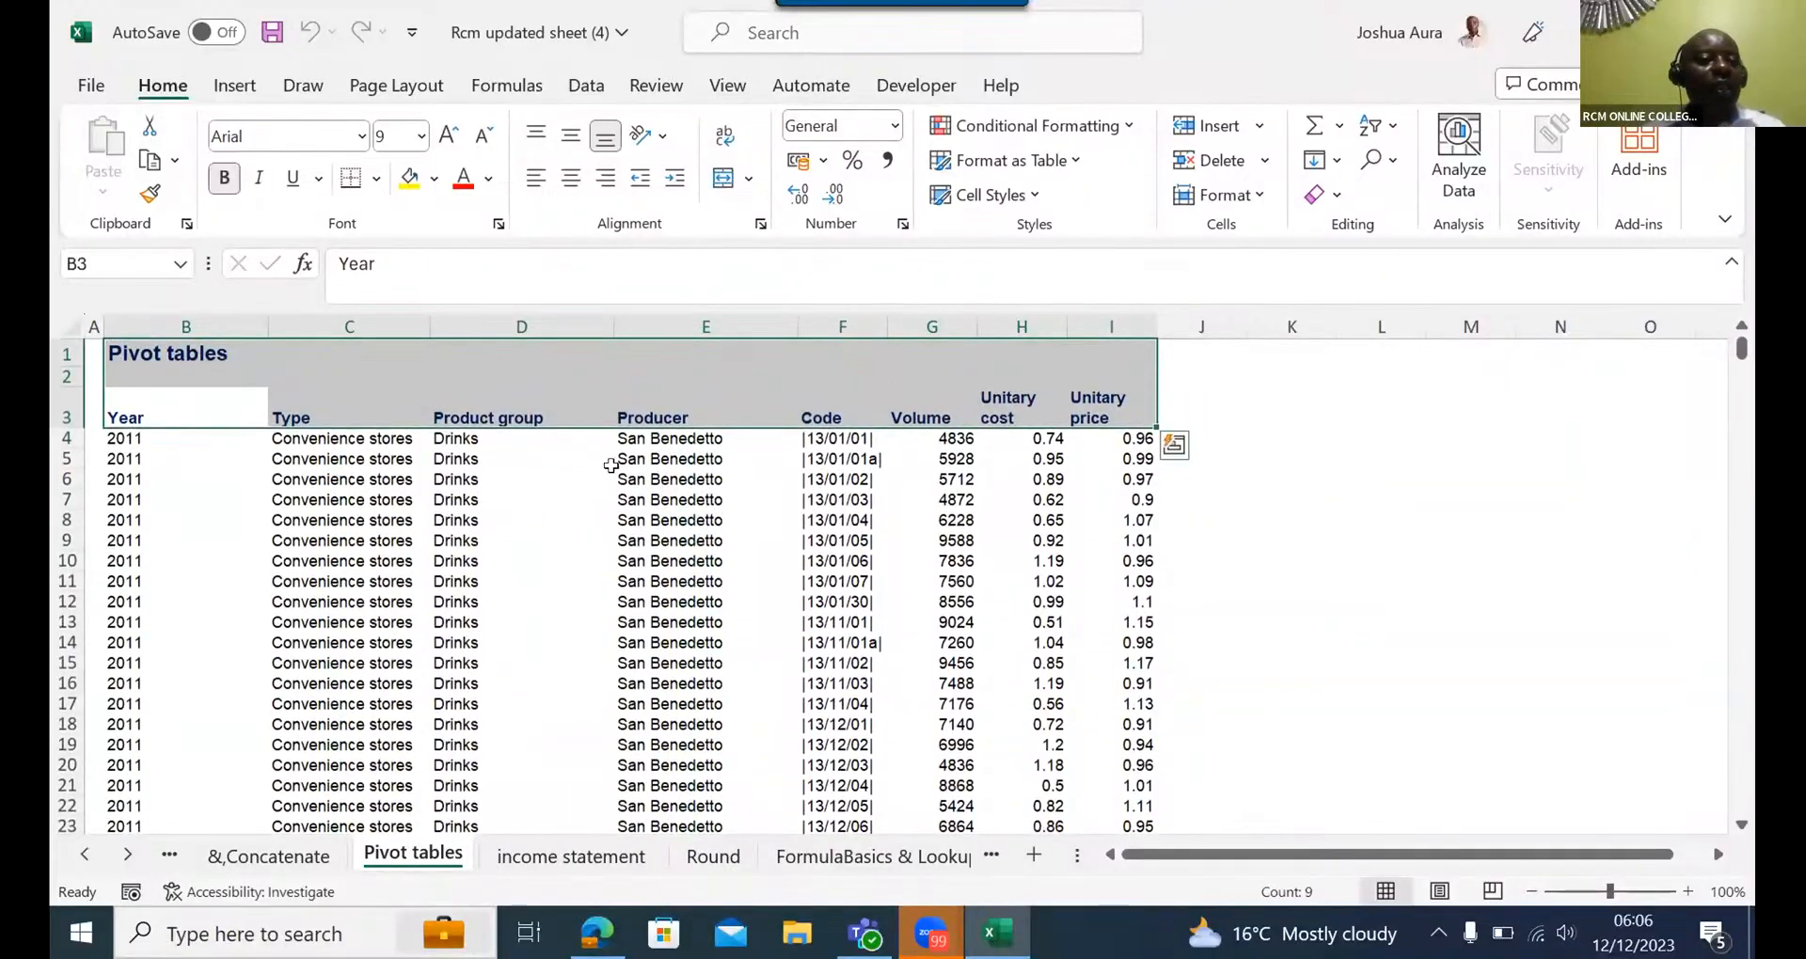
left_click(122, 411)
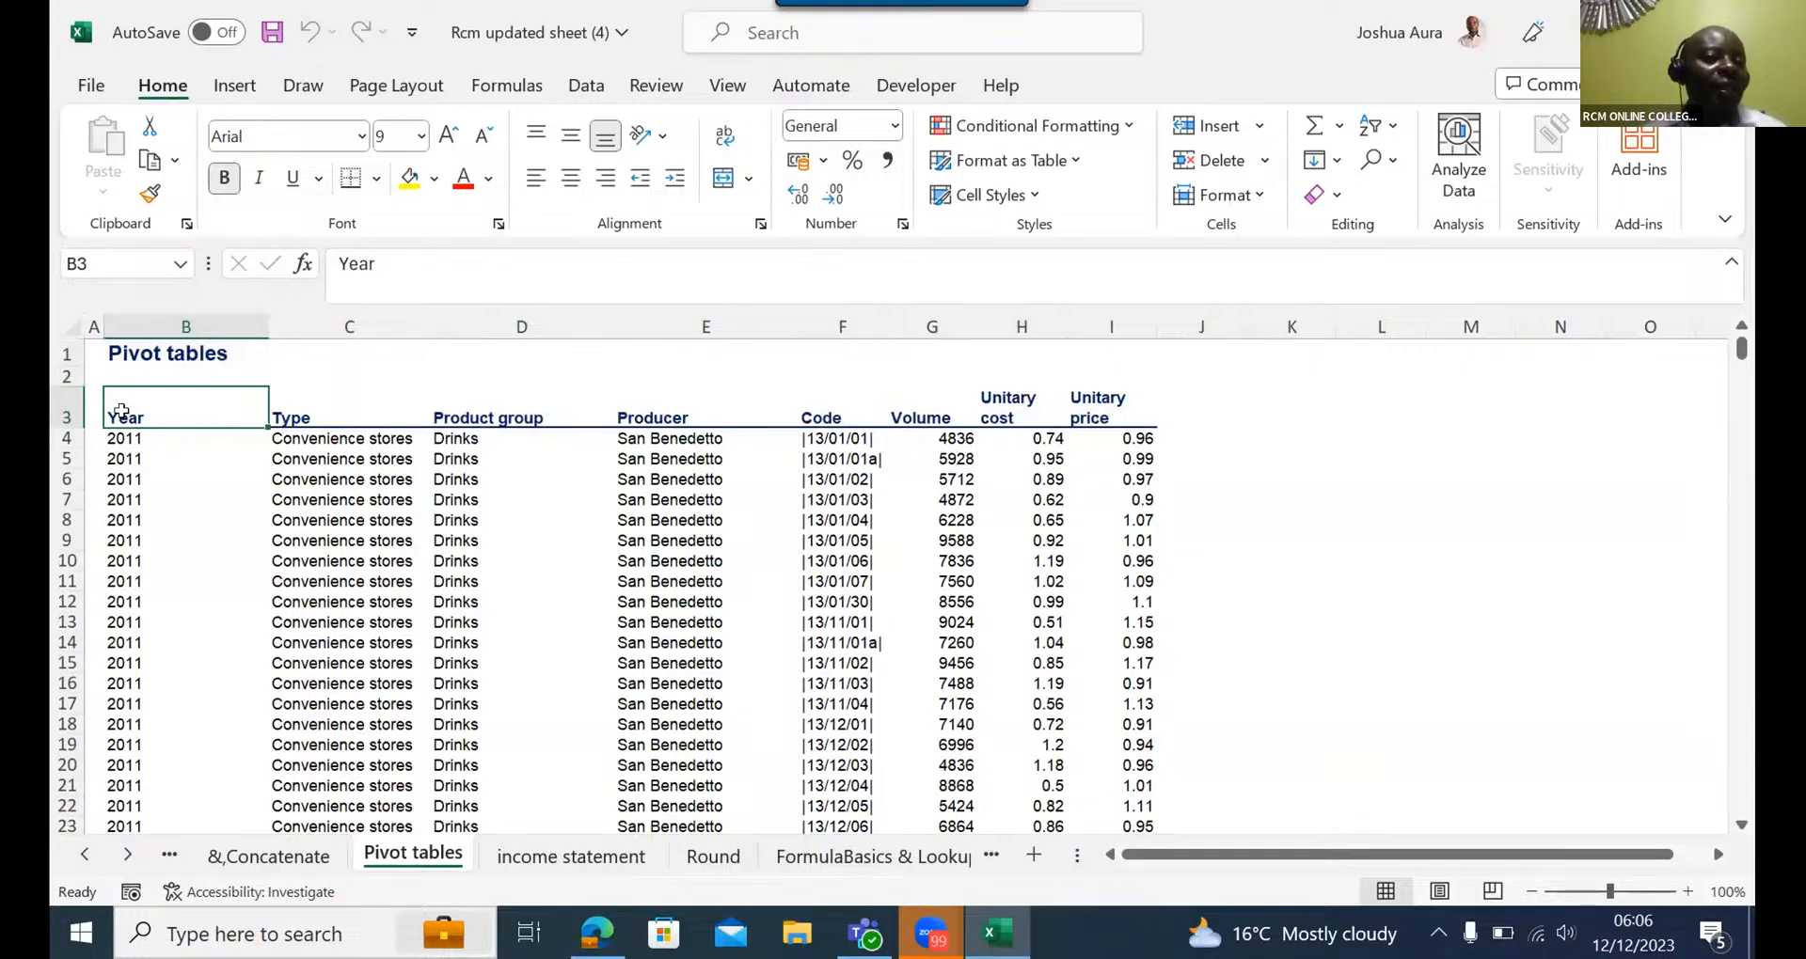
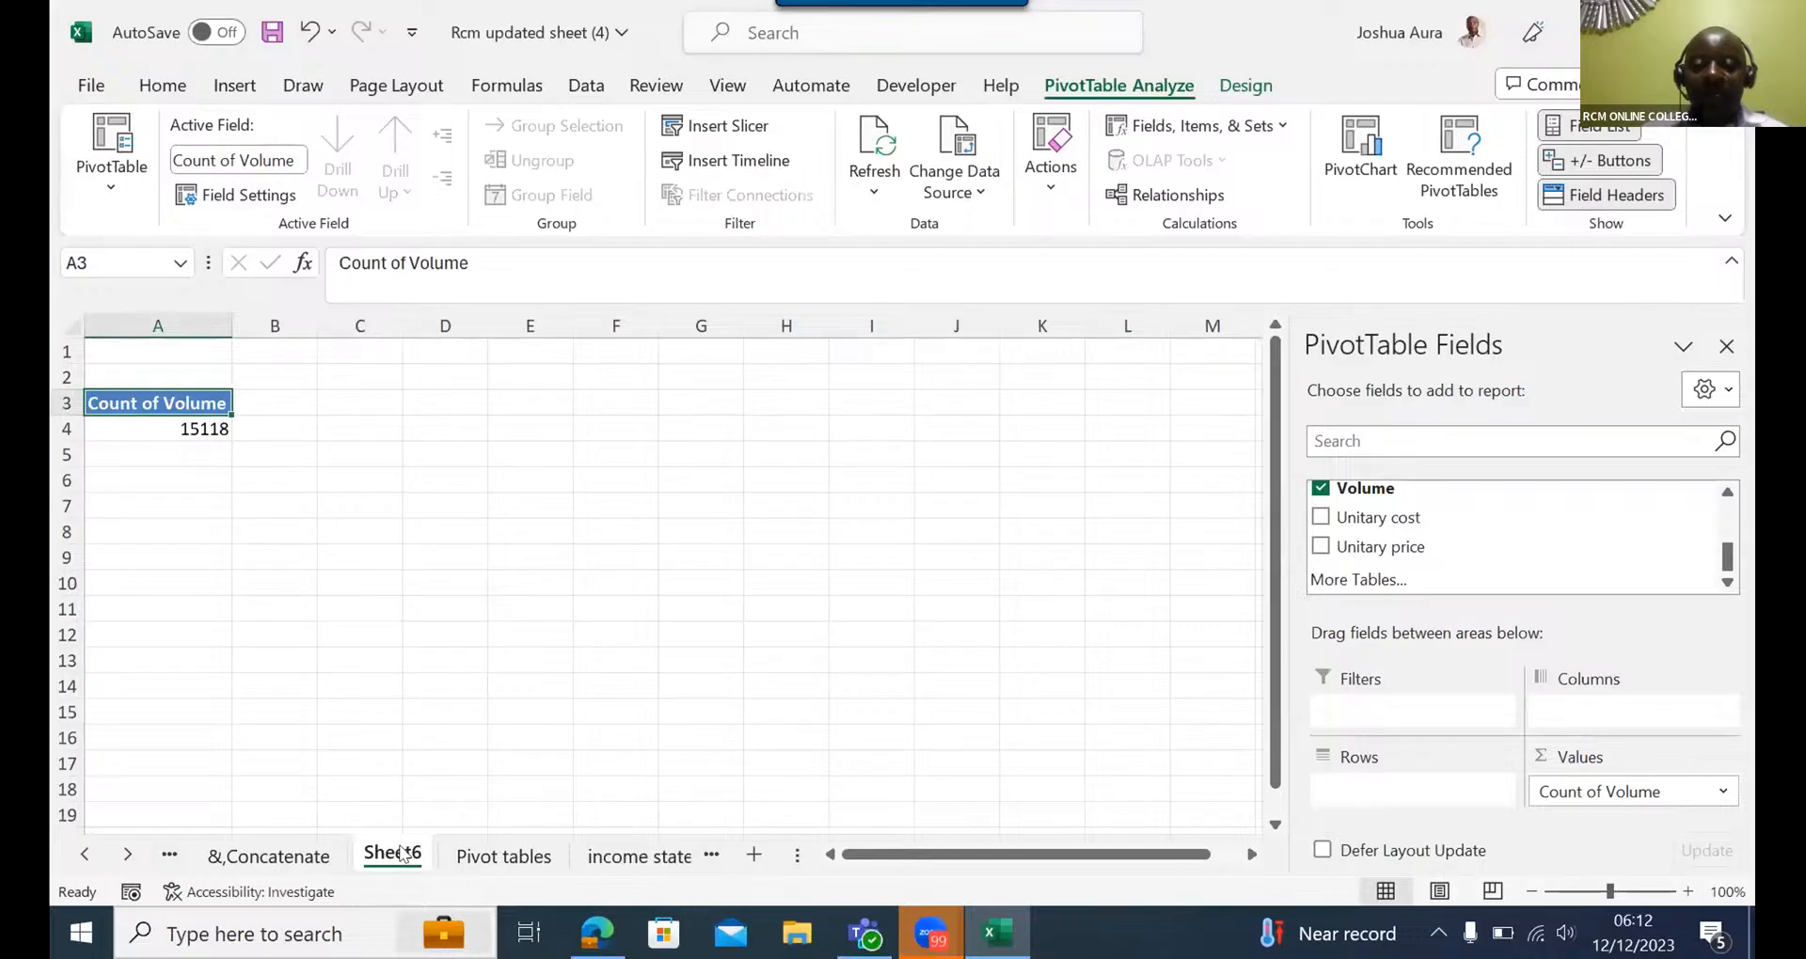
- Delete the Sheet6 worksheet that holds the Count of Volume PivotTable
right_click(392, 858)
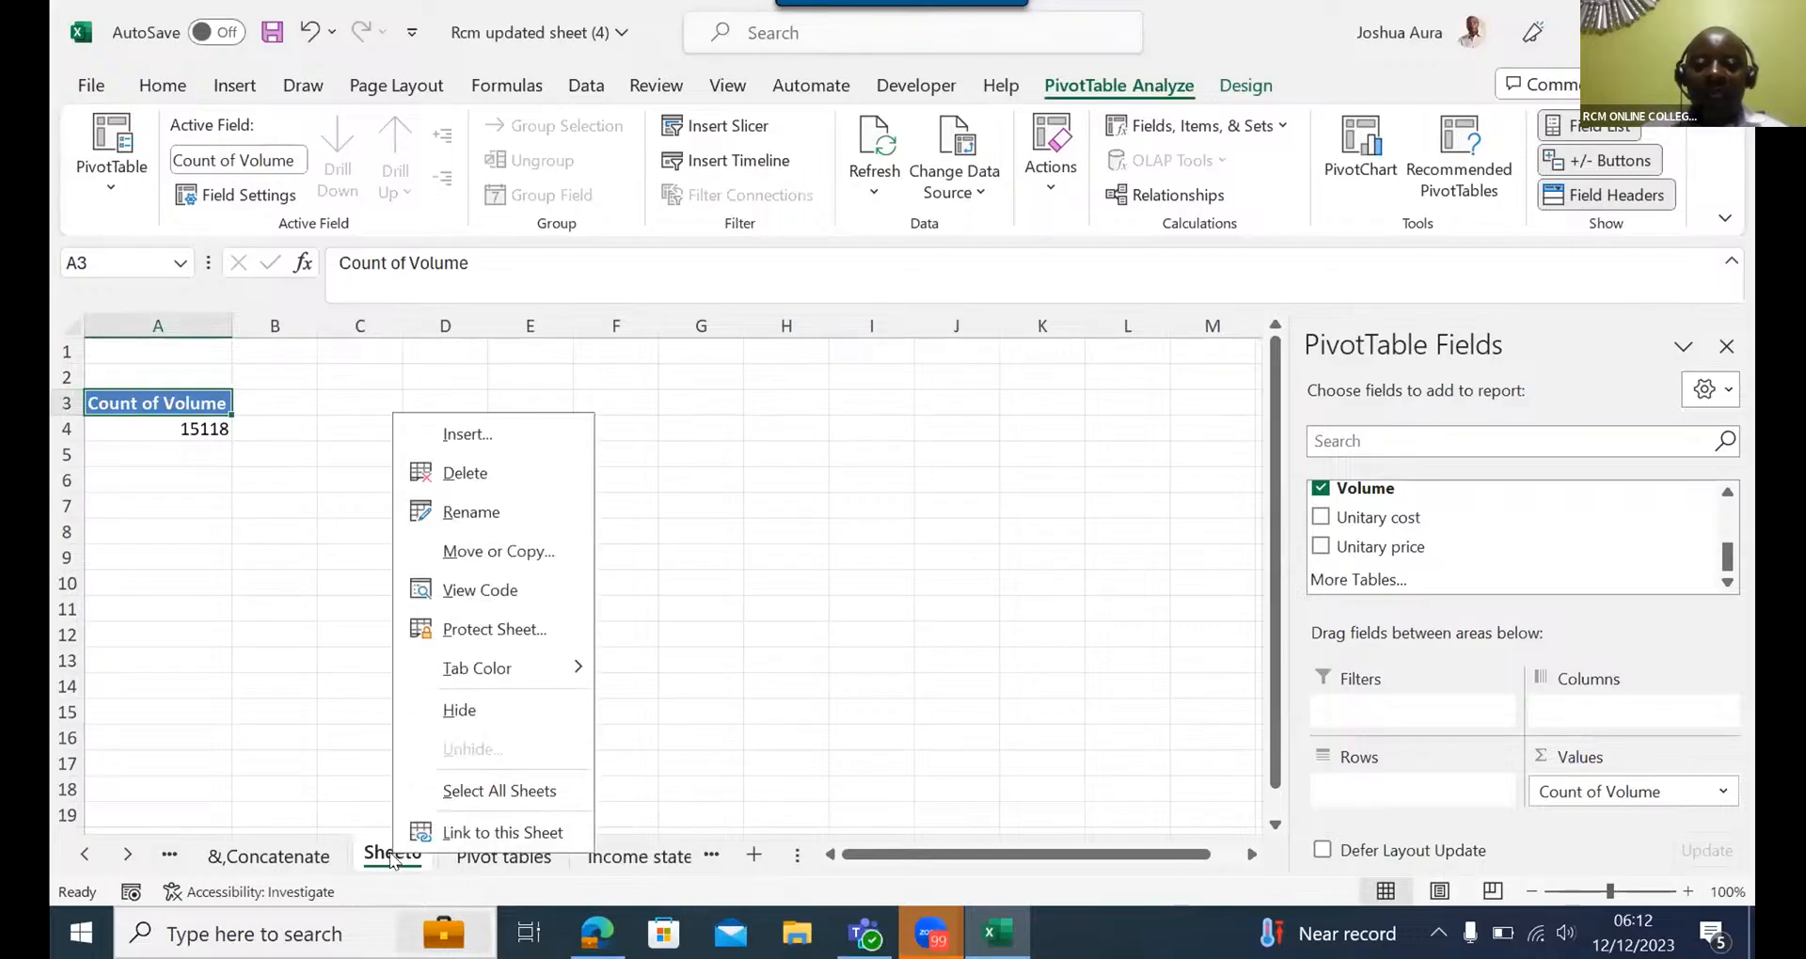
left_click(464, 473)
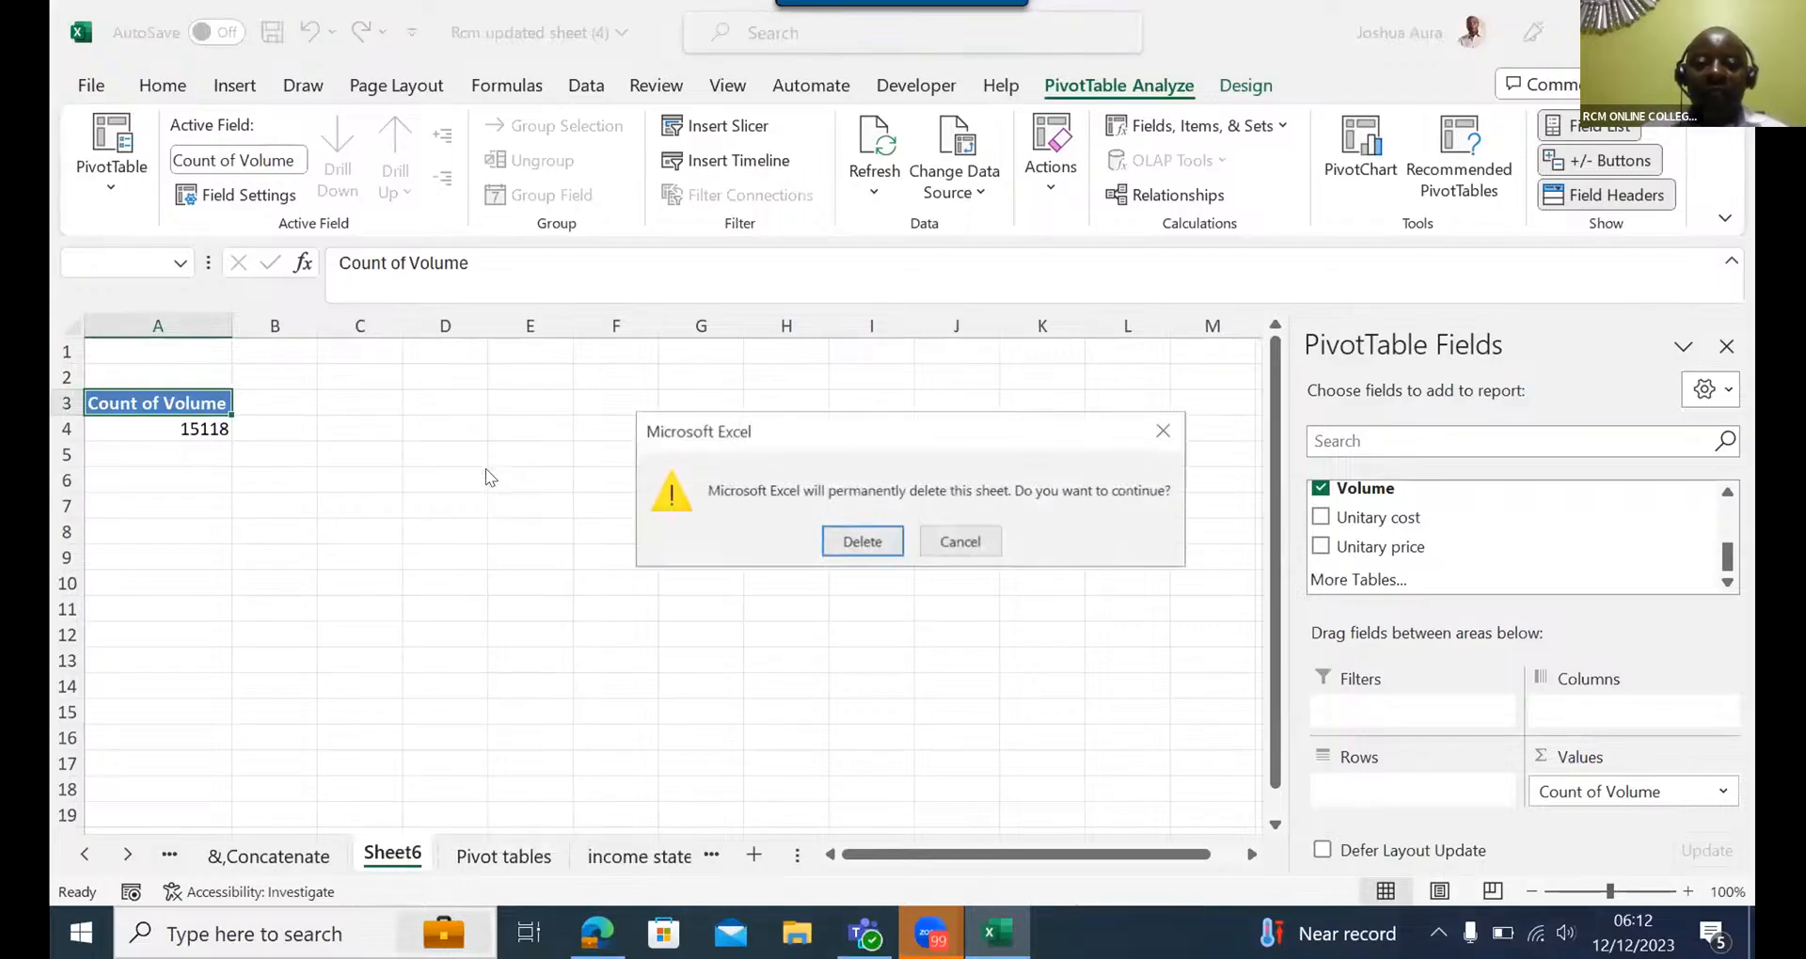
left_click(840, 543)
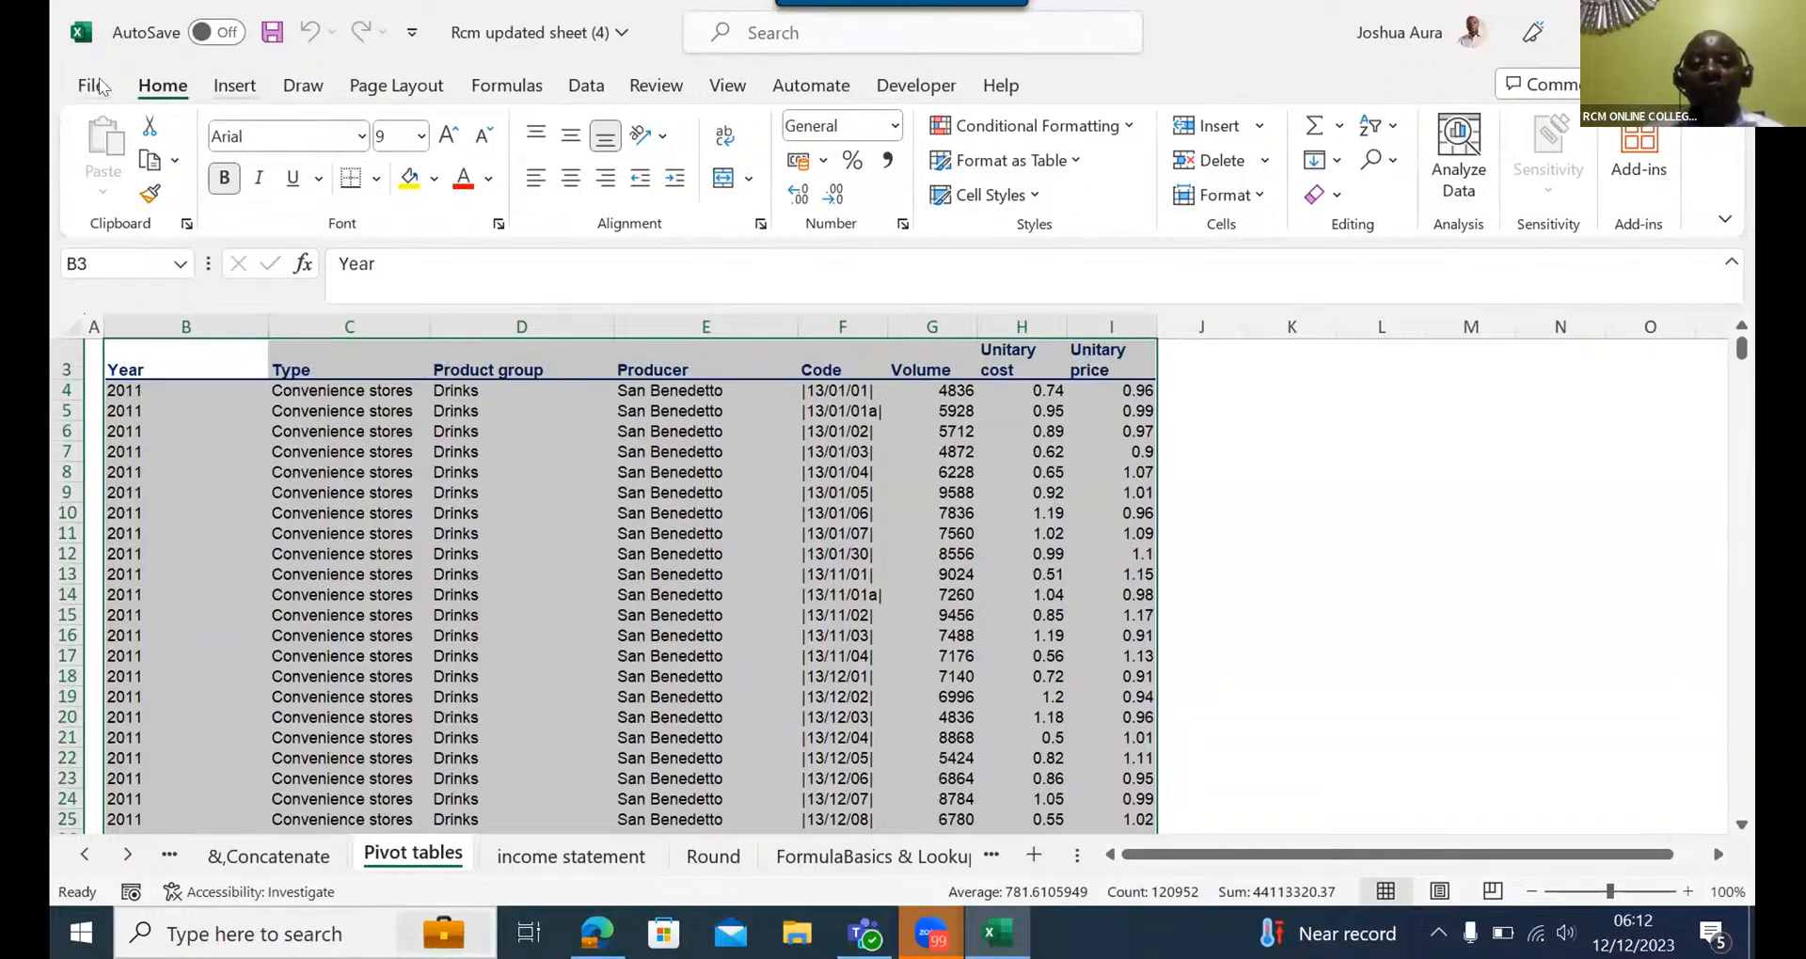
- Create a PivotTable from the selected range B3:I15121 on a new worksheet
scroll(102, 86, "down", 1)
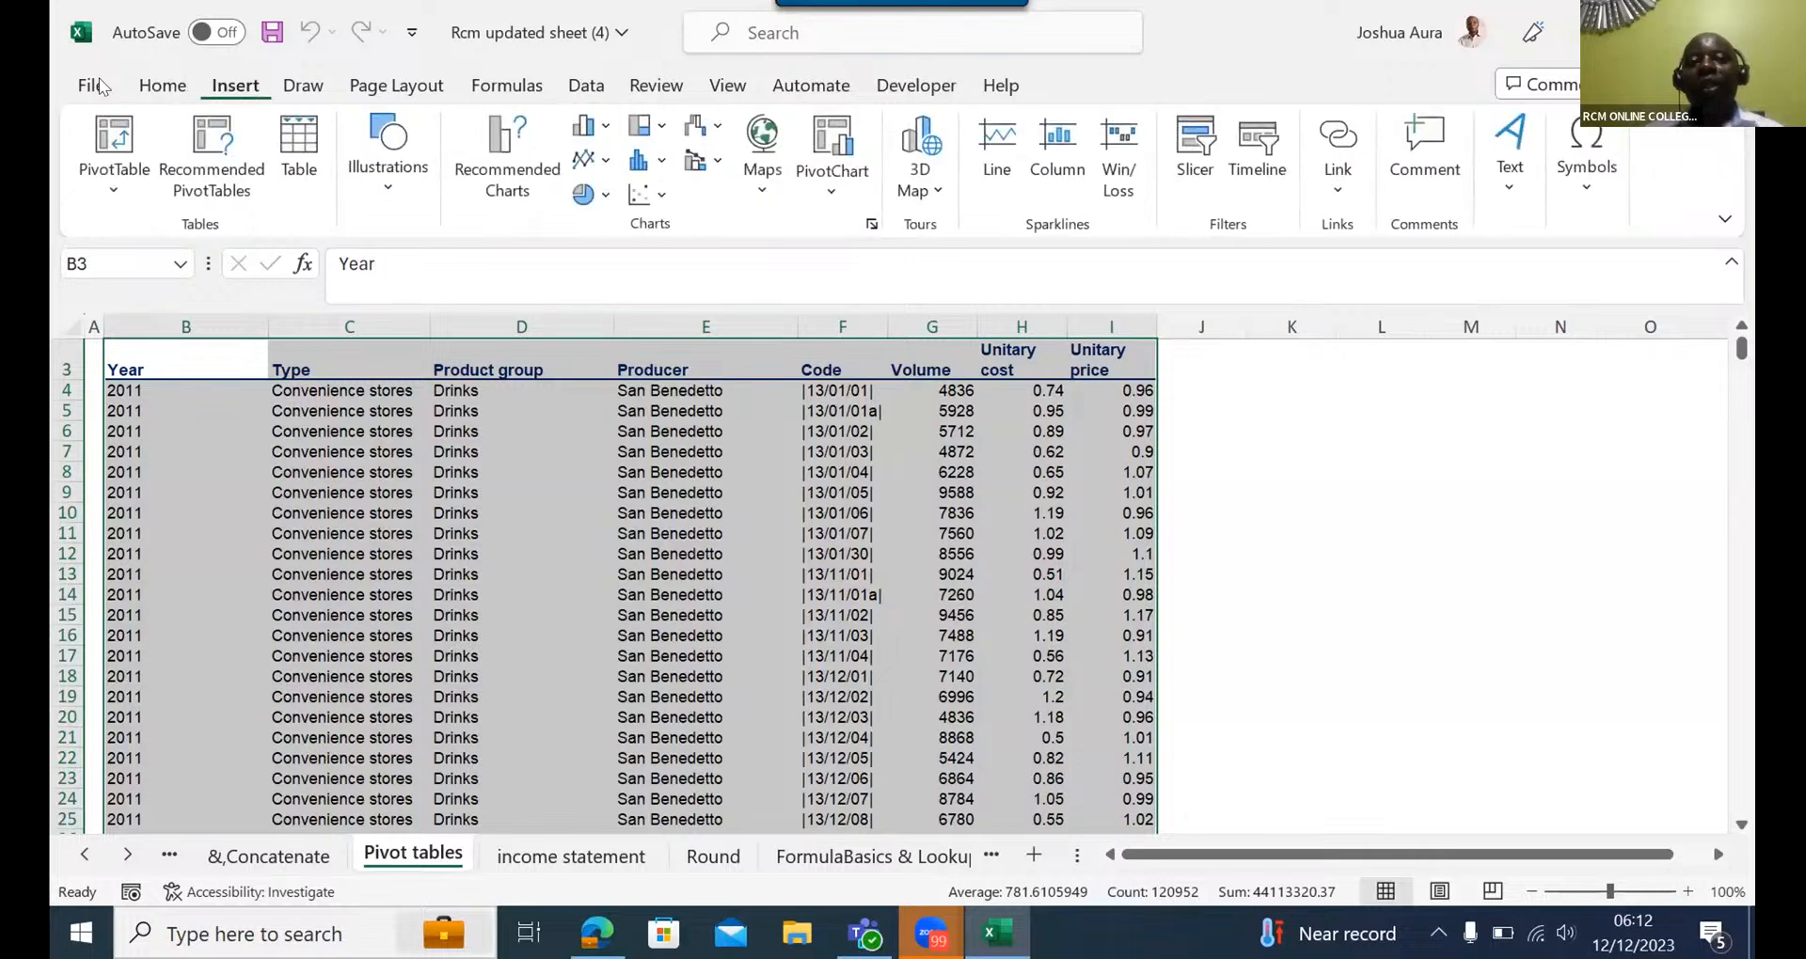
left_click(110, 132)
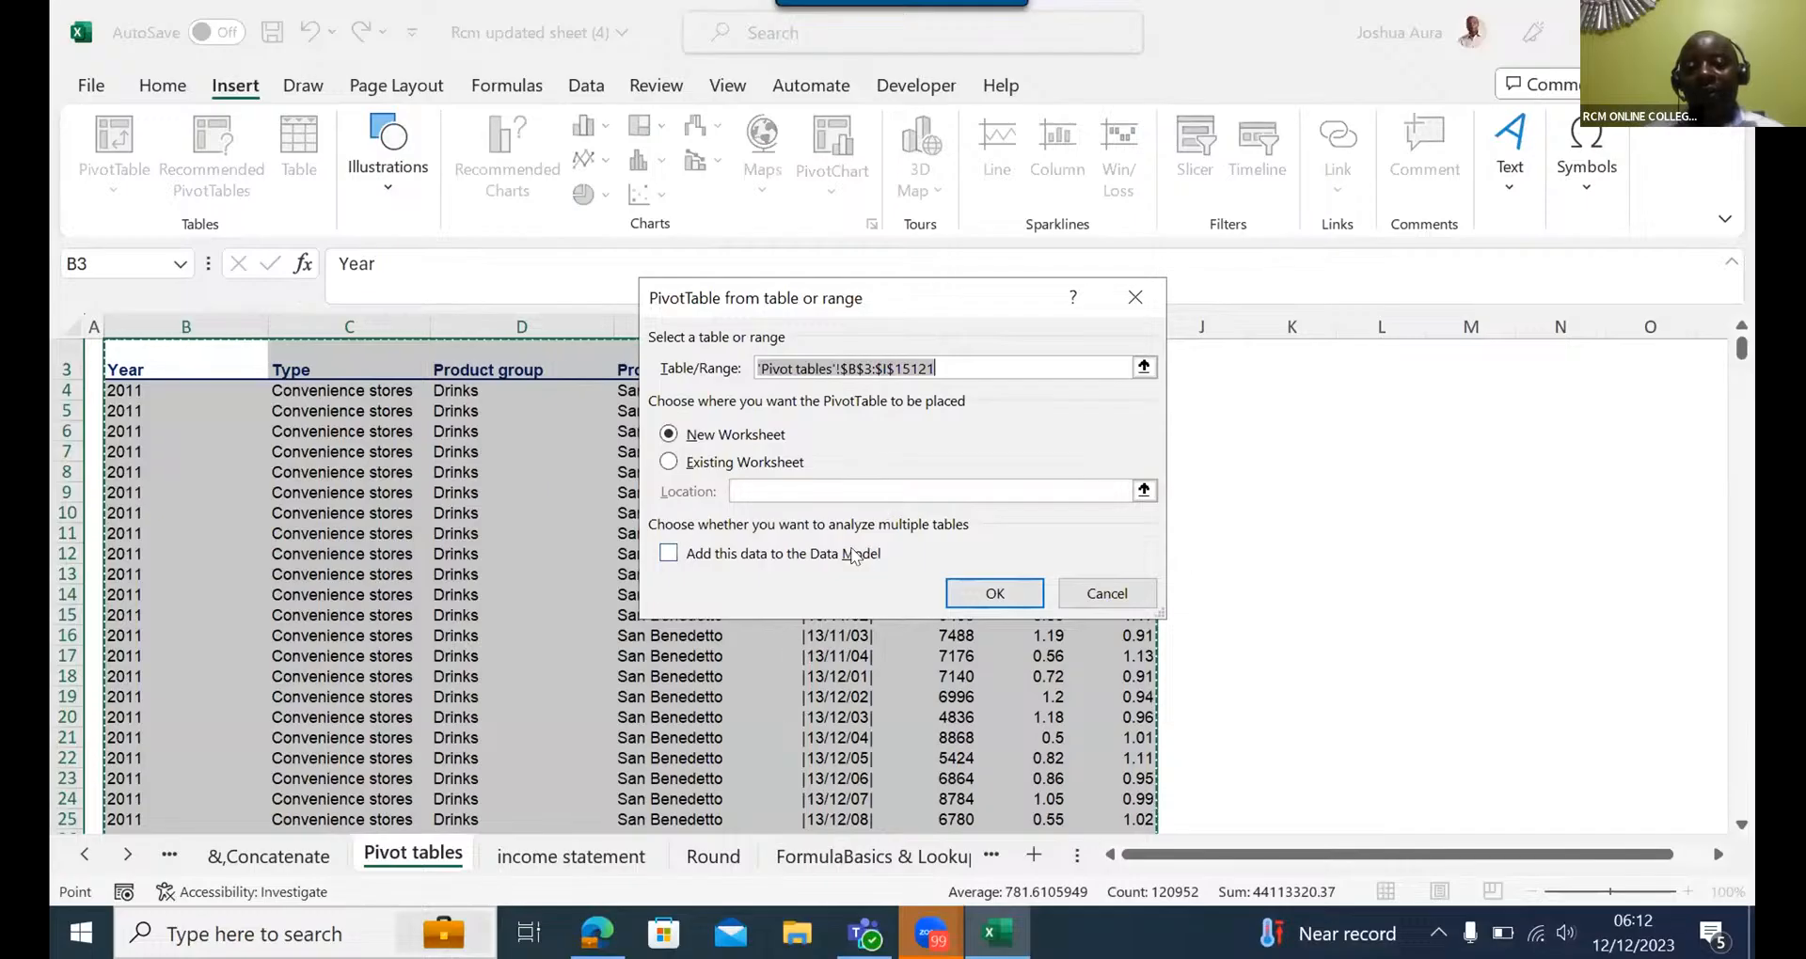
left_click(994, 592)
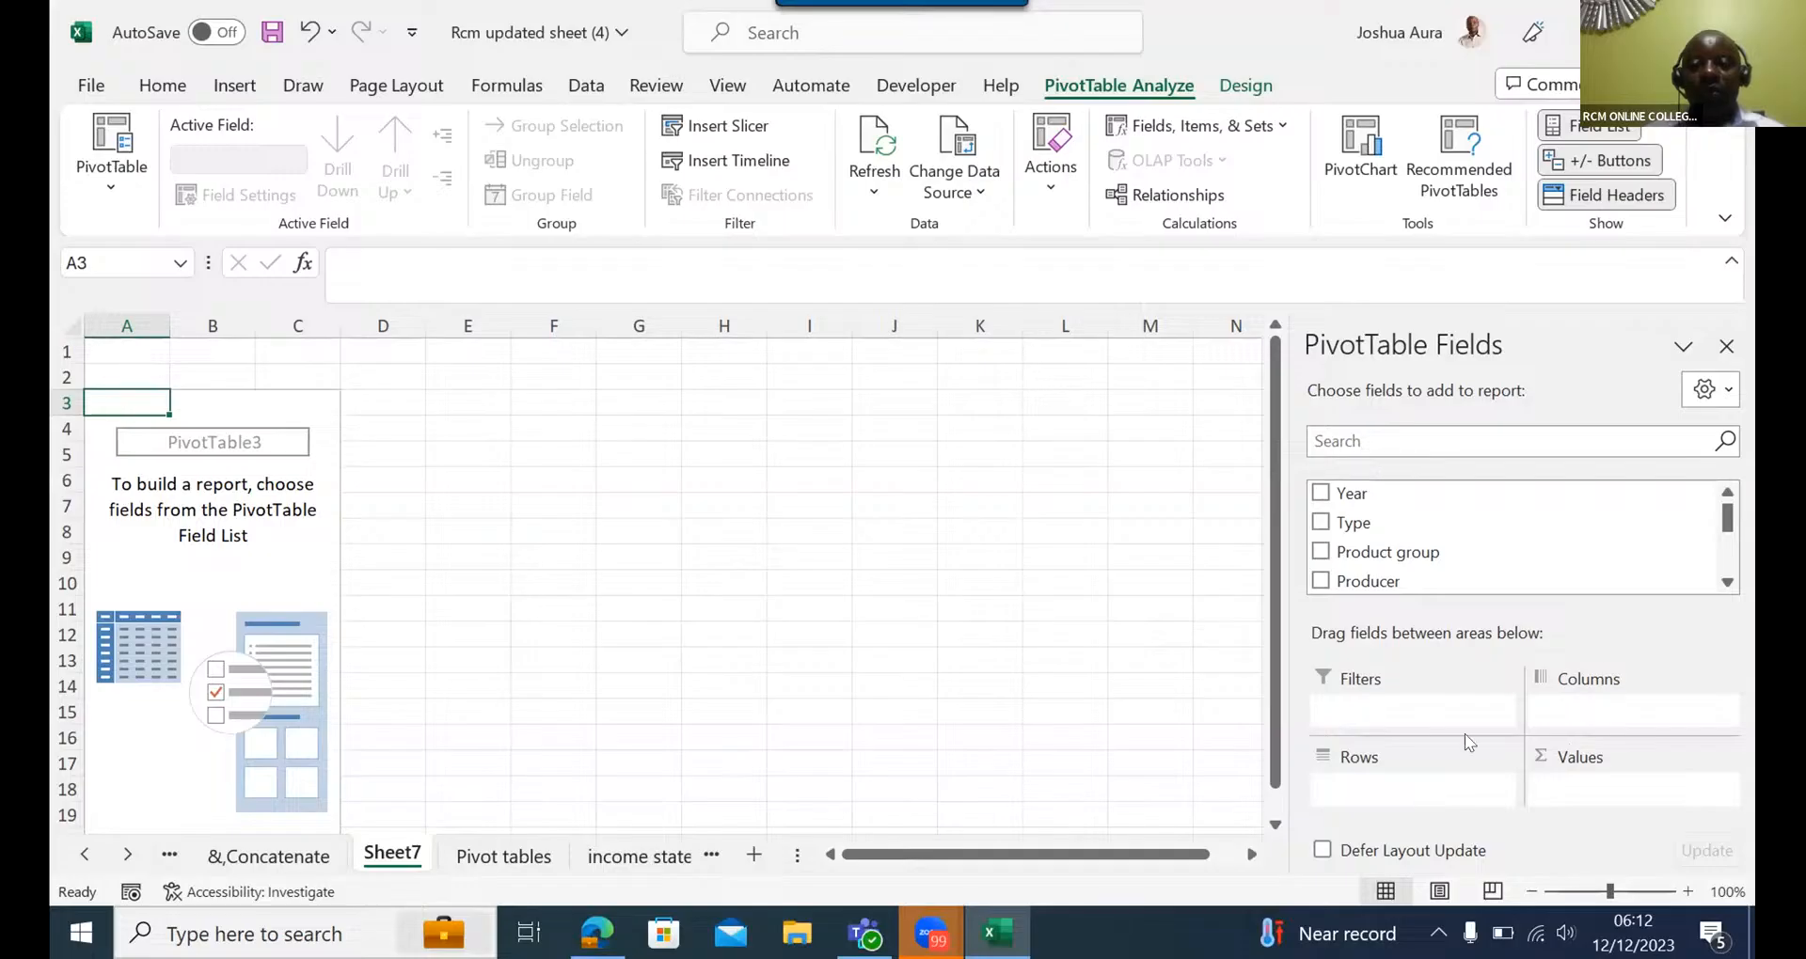
- Add the Volume field to the PivotTable's Values area and summarise it by Sum
scroll(1730, 582, "down", 4)
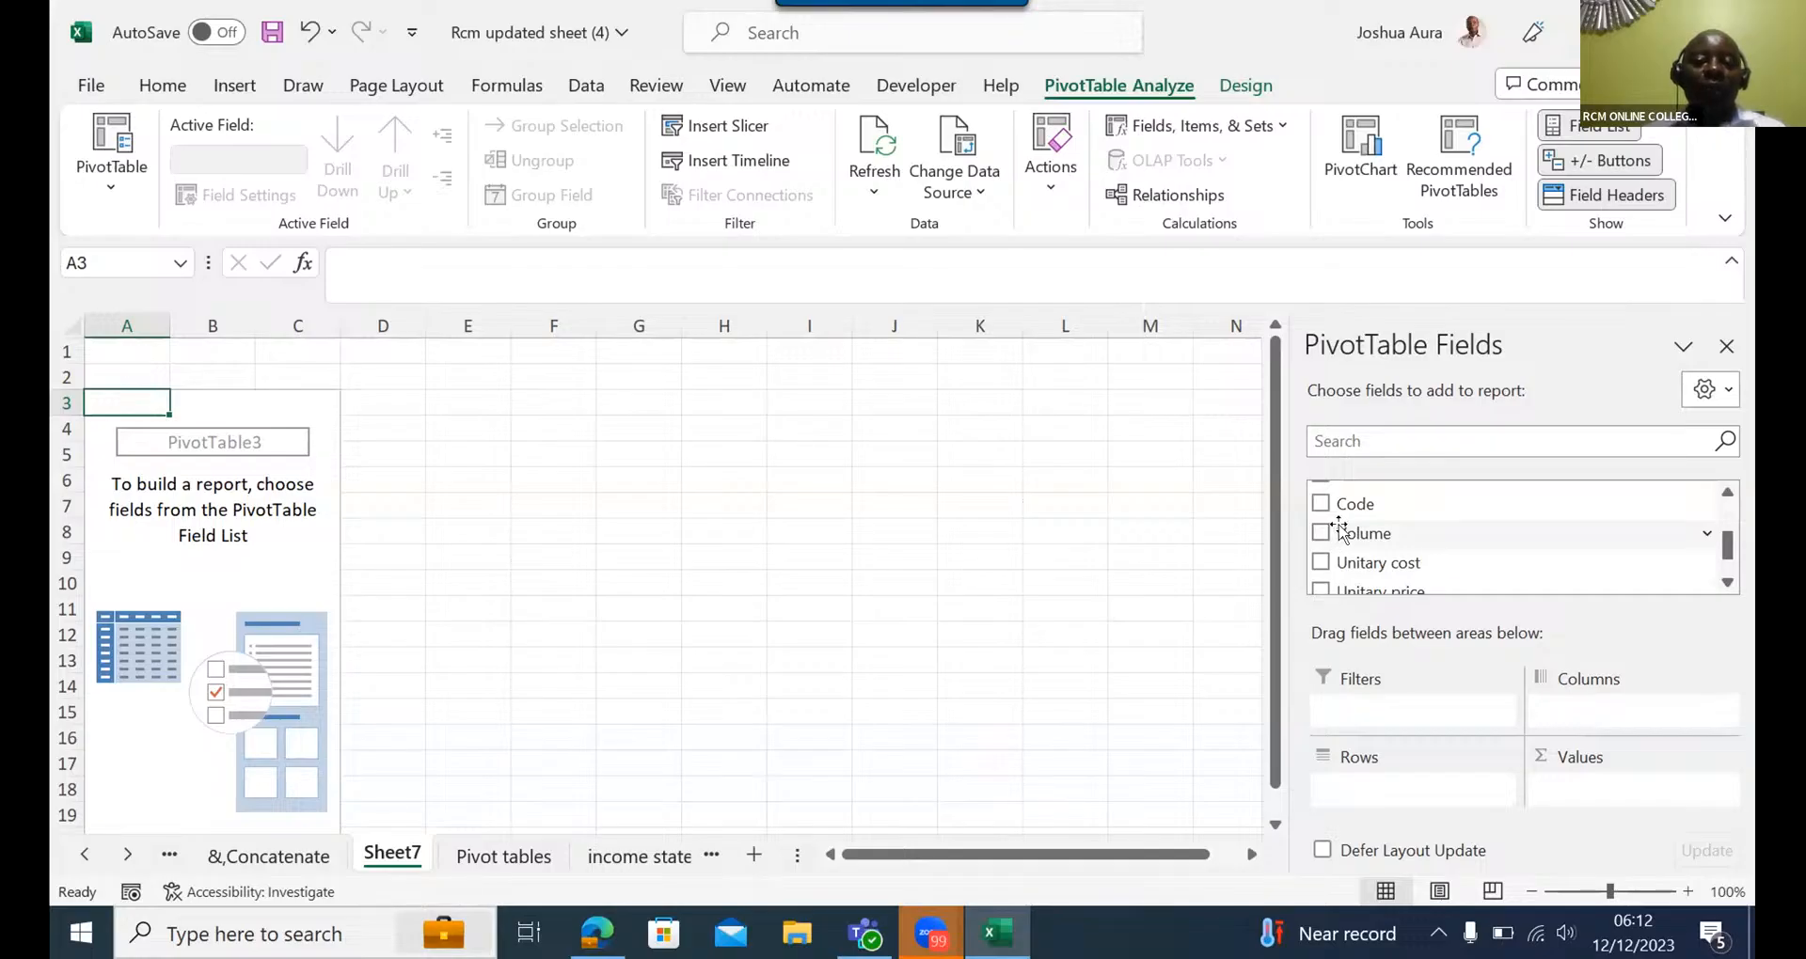
left_click_drag(1340, 526, 1558, 795)
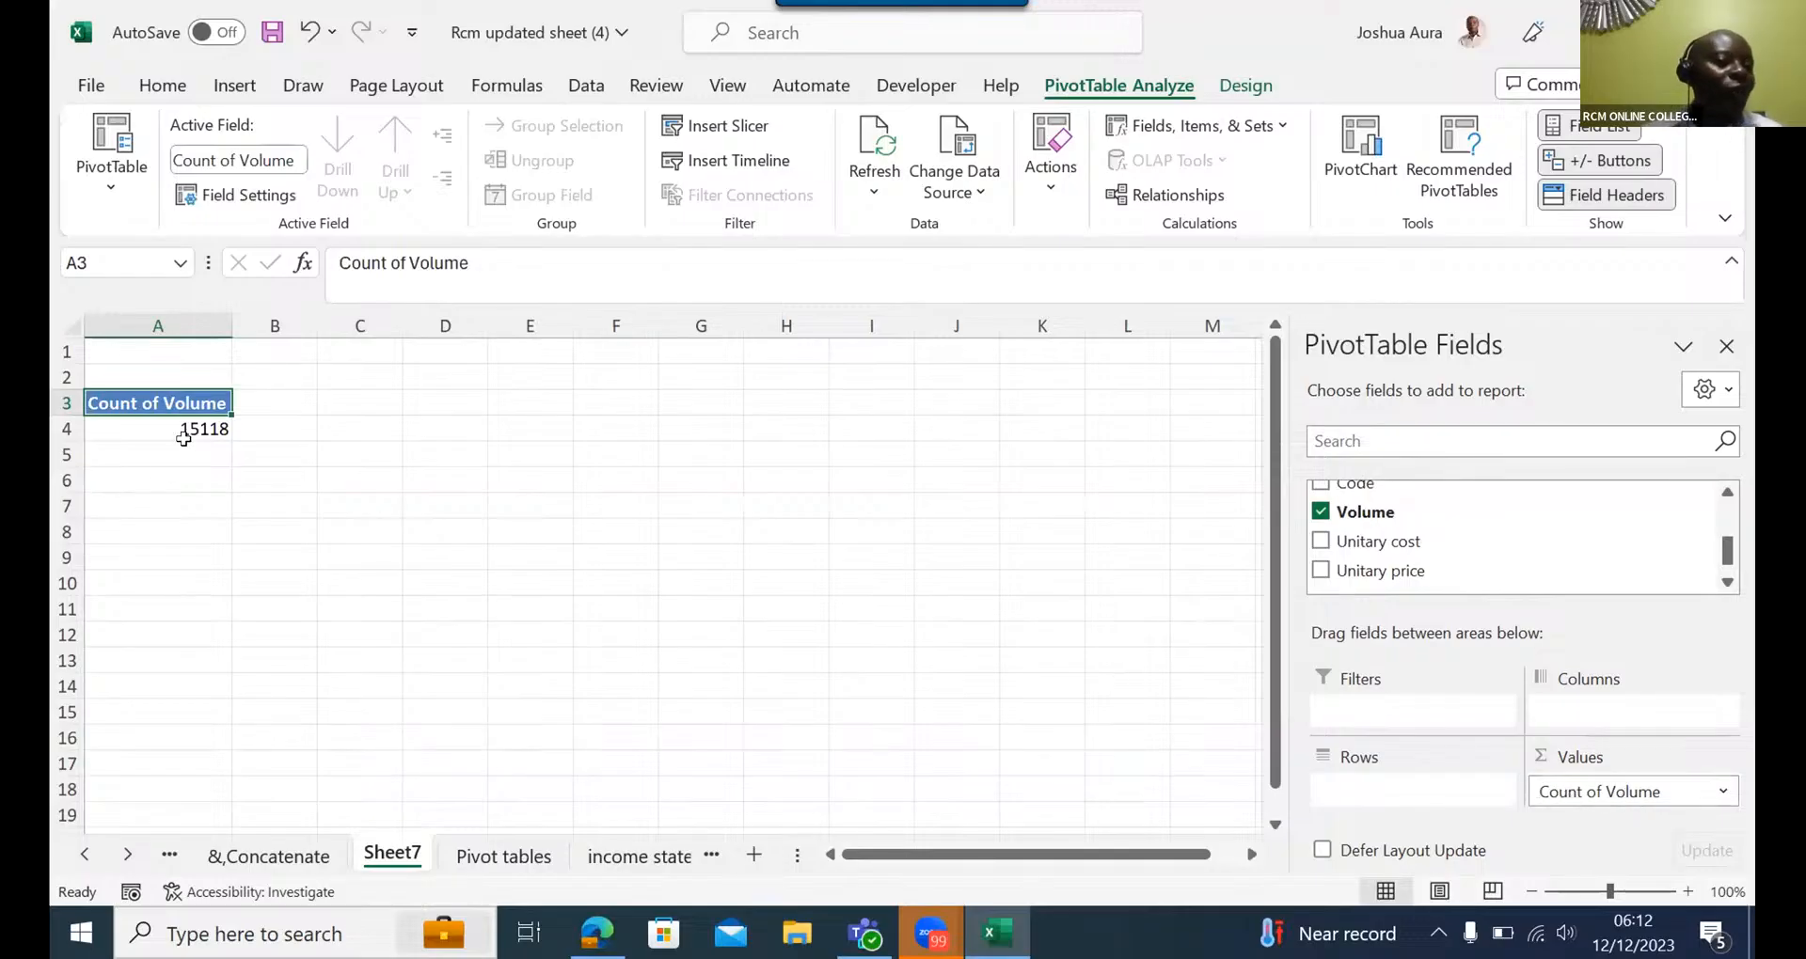
mouse_move(198, 434)
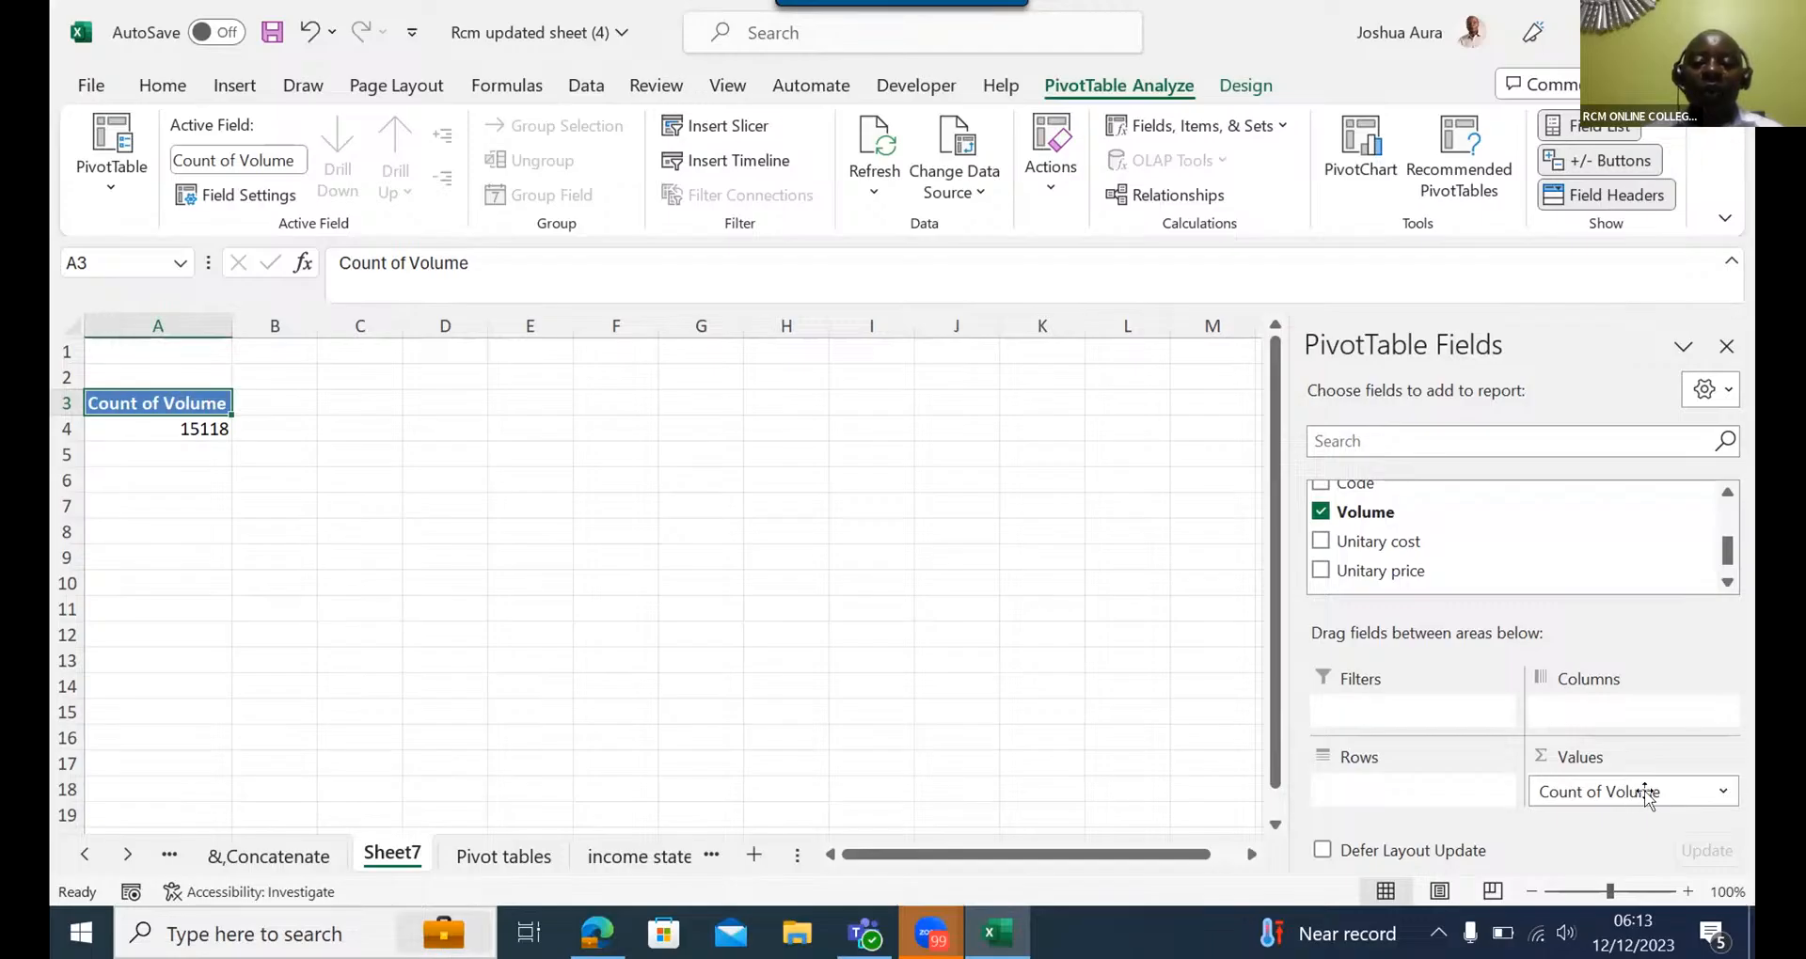
left_click(1724, 795)
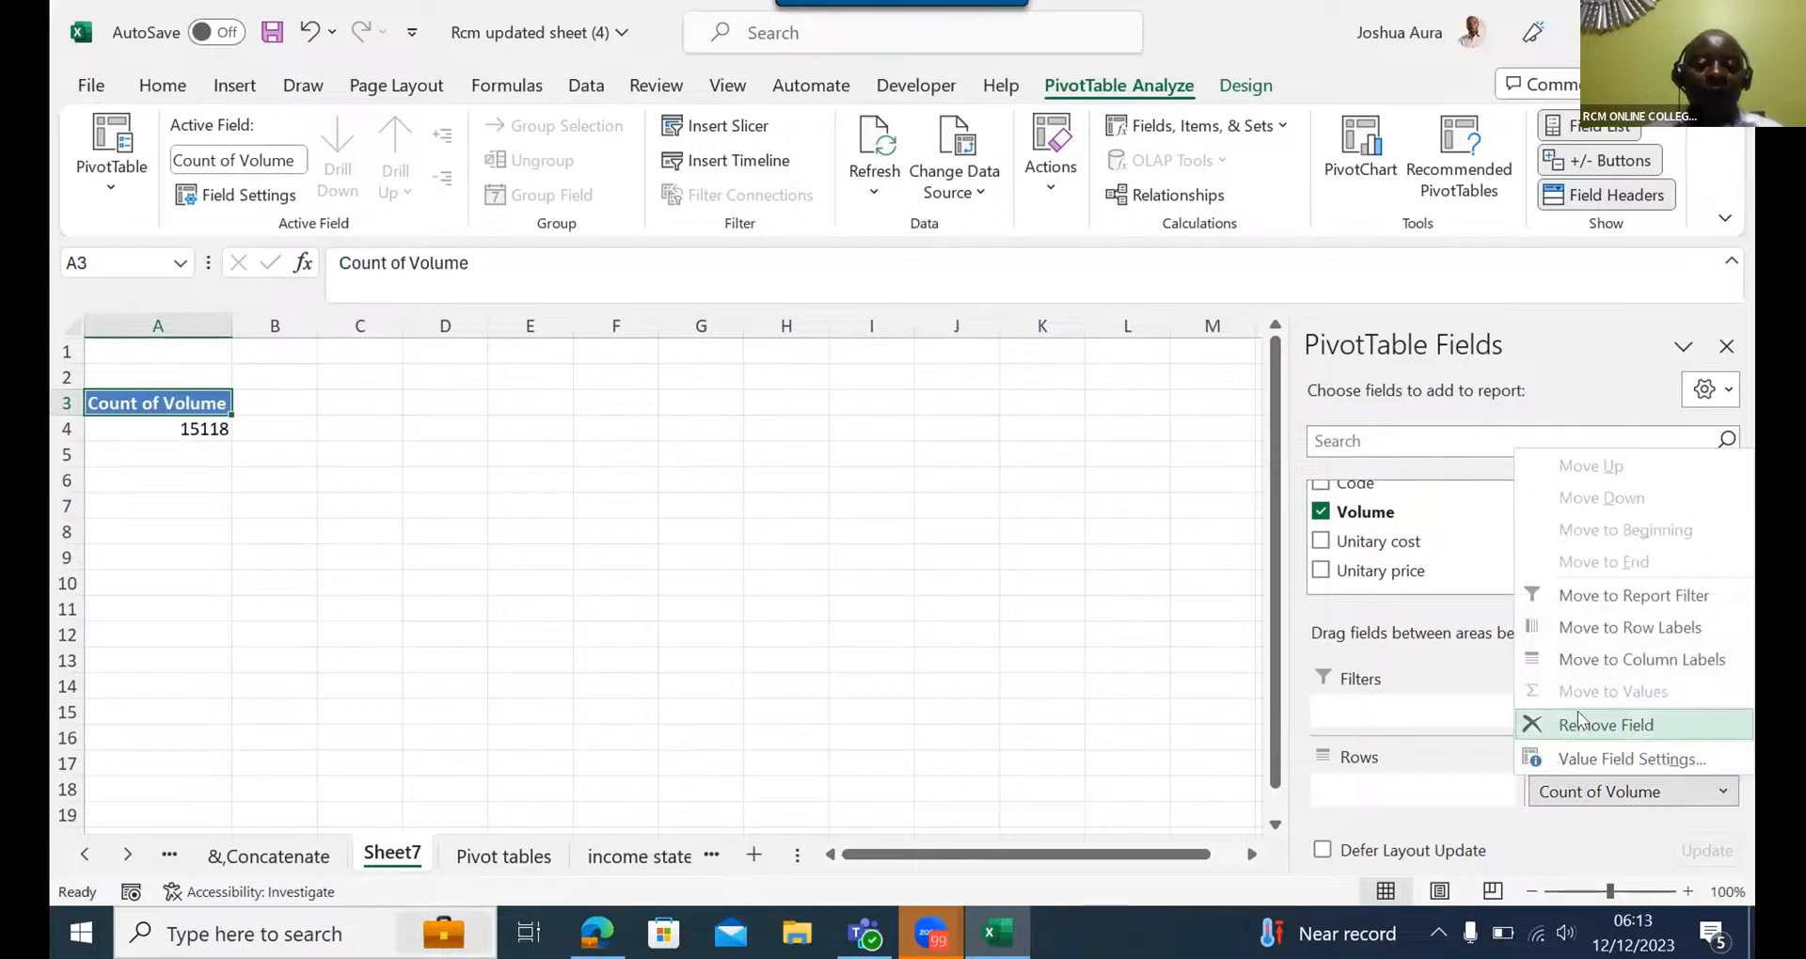
left_click(1586, 760)
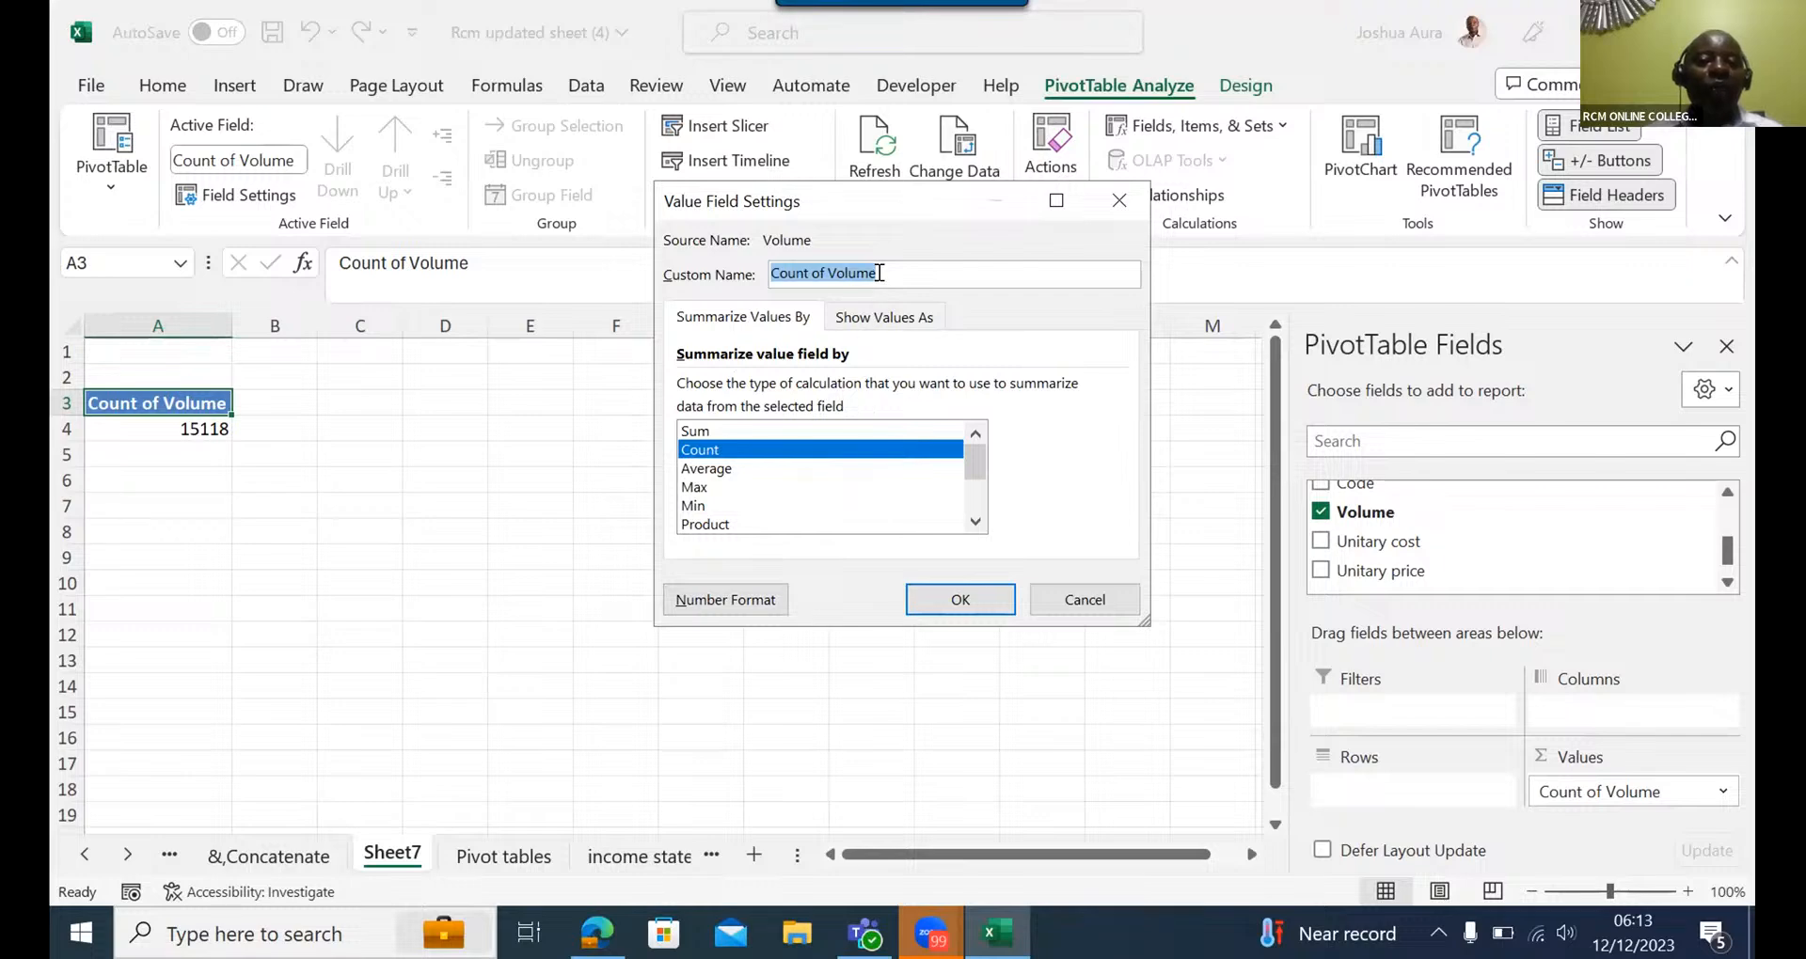
left_click(701, 432)
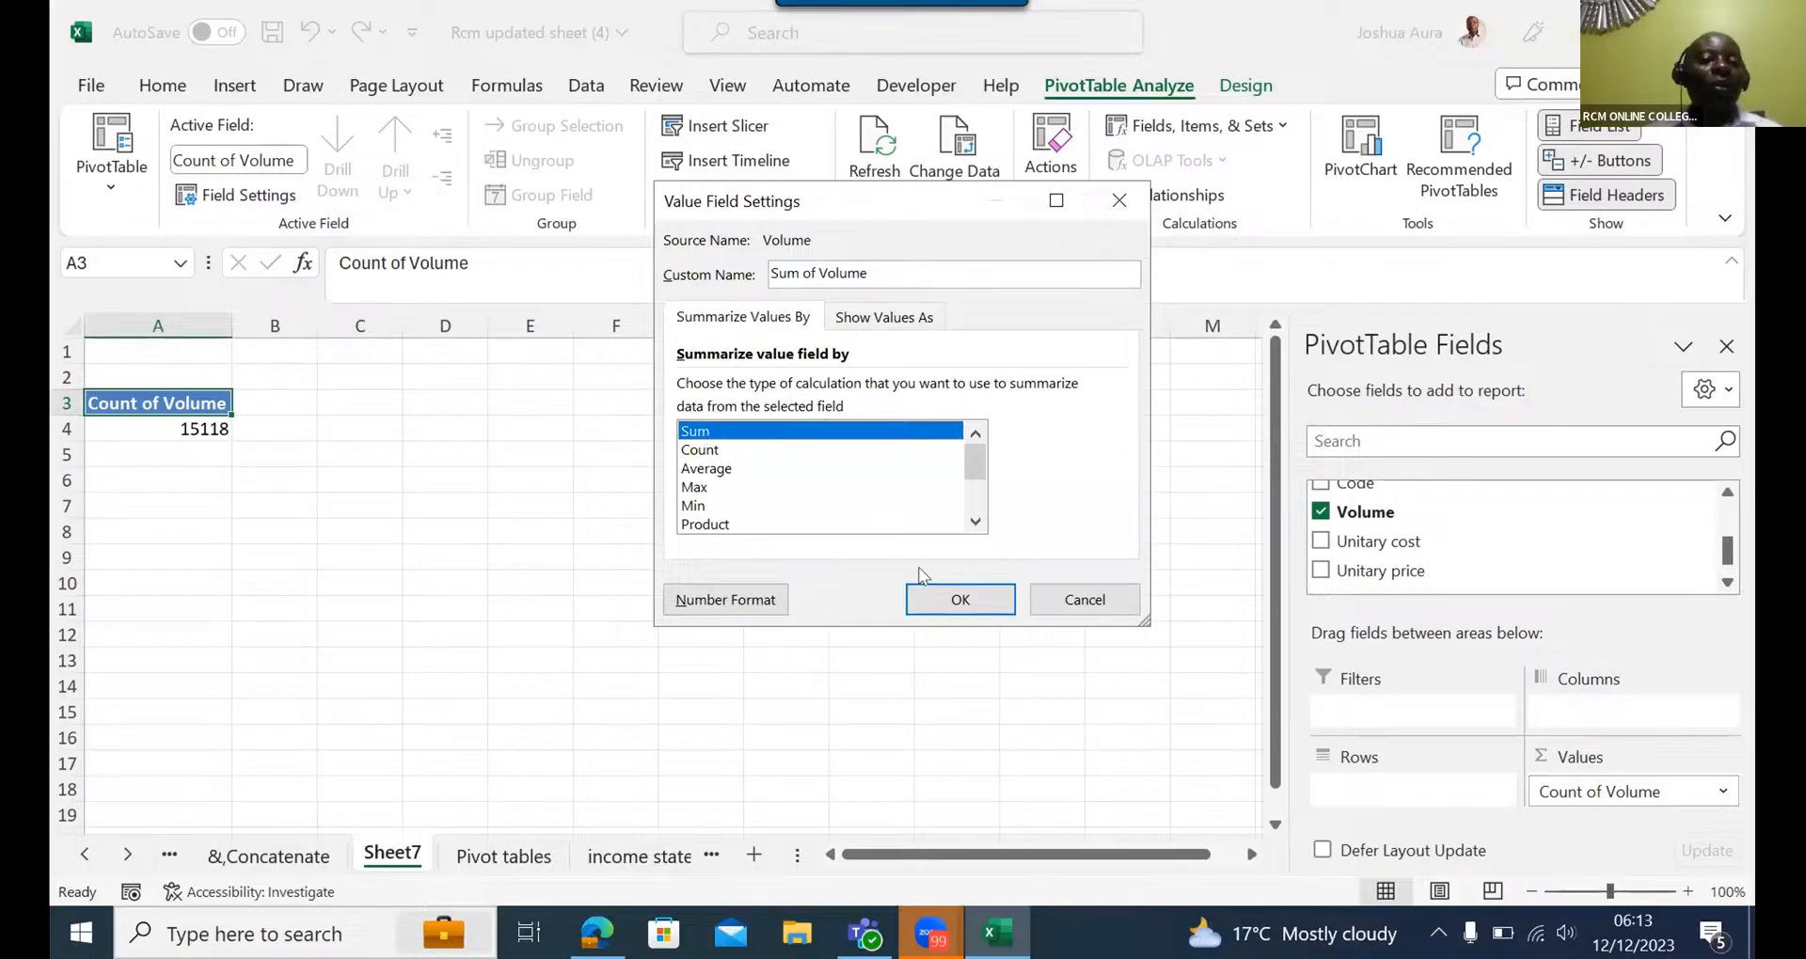
left_click(927, 598)
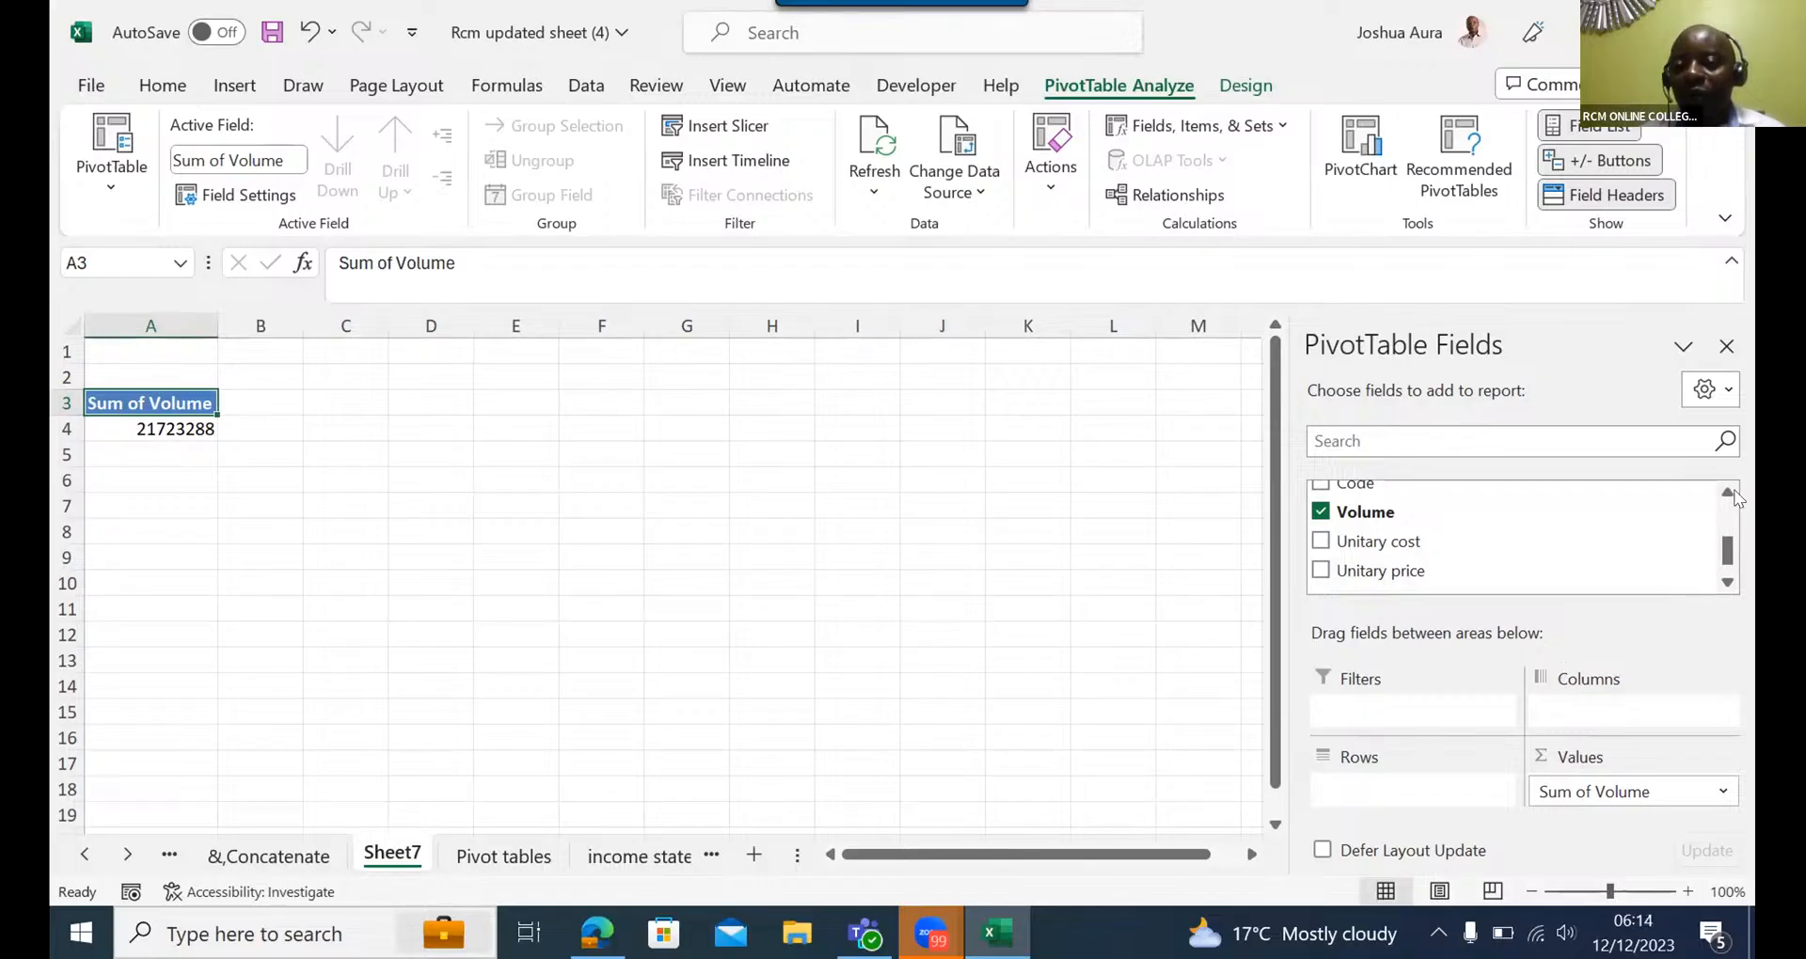
- Place the Year field in the PivotTable's Columns area and the Product group field in its Rows area
scroll(1728, 496, "up", 5)
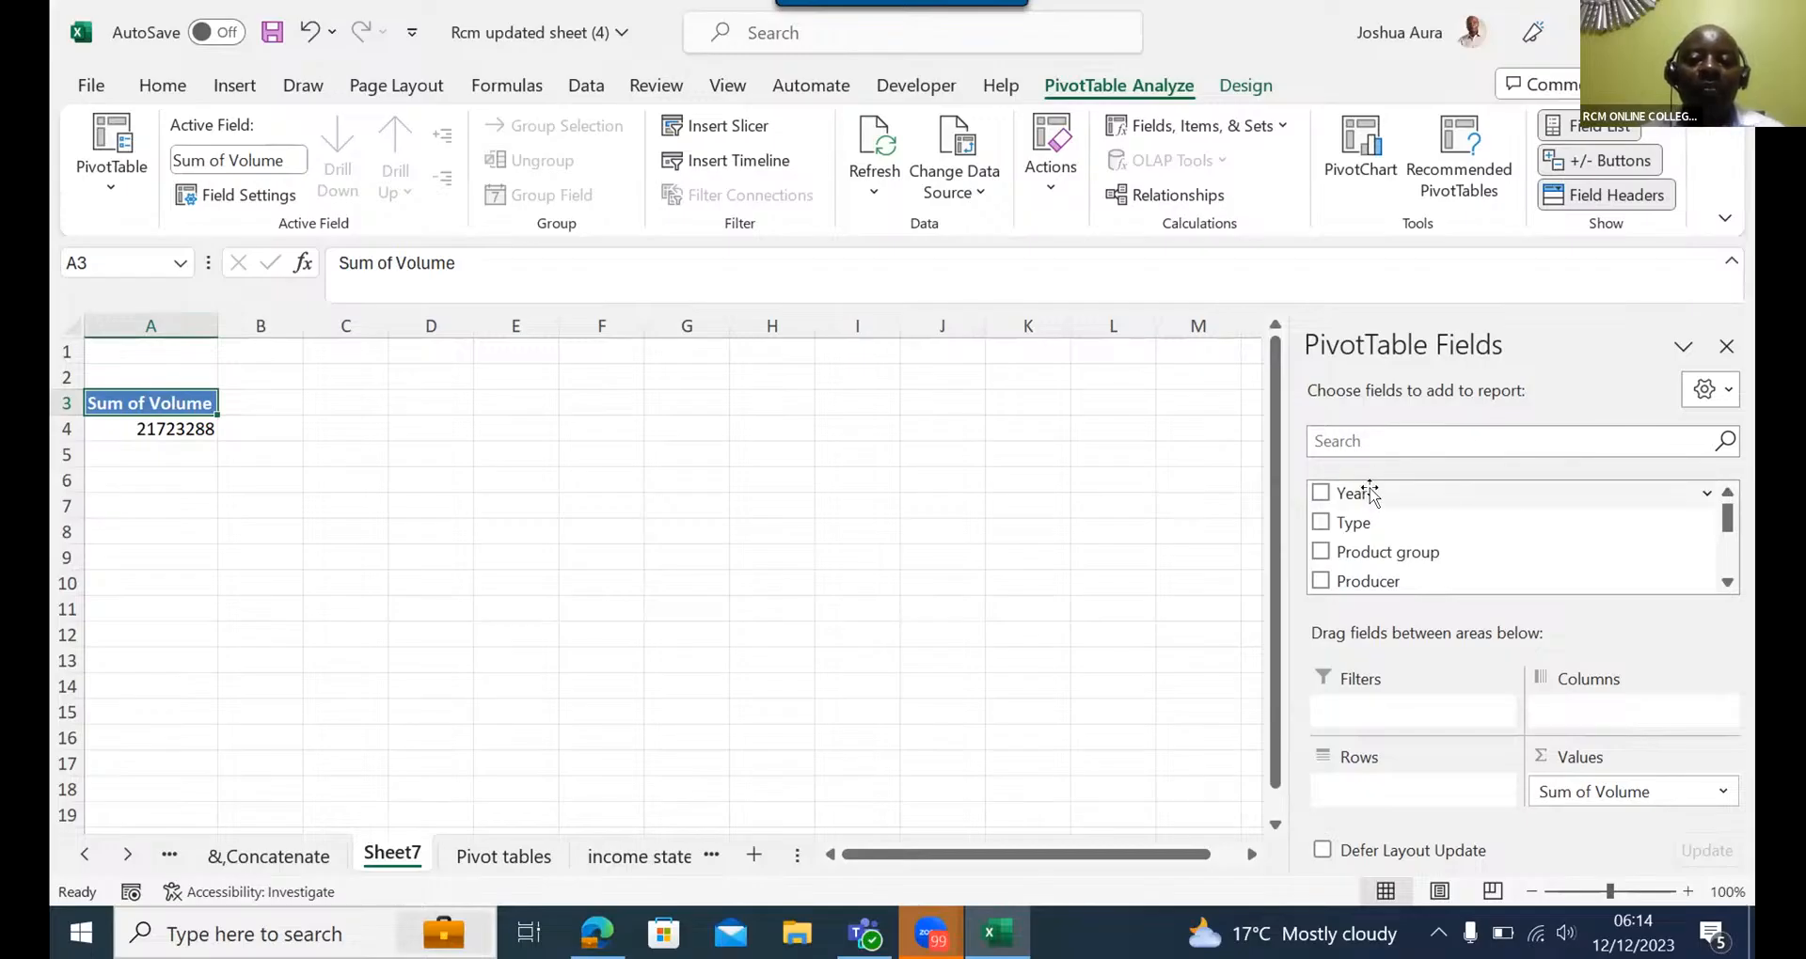
left_click_drag(1370, 491, 1570, 711)
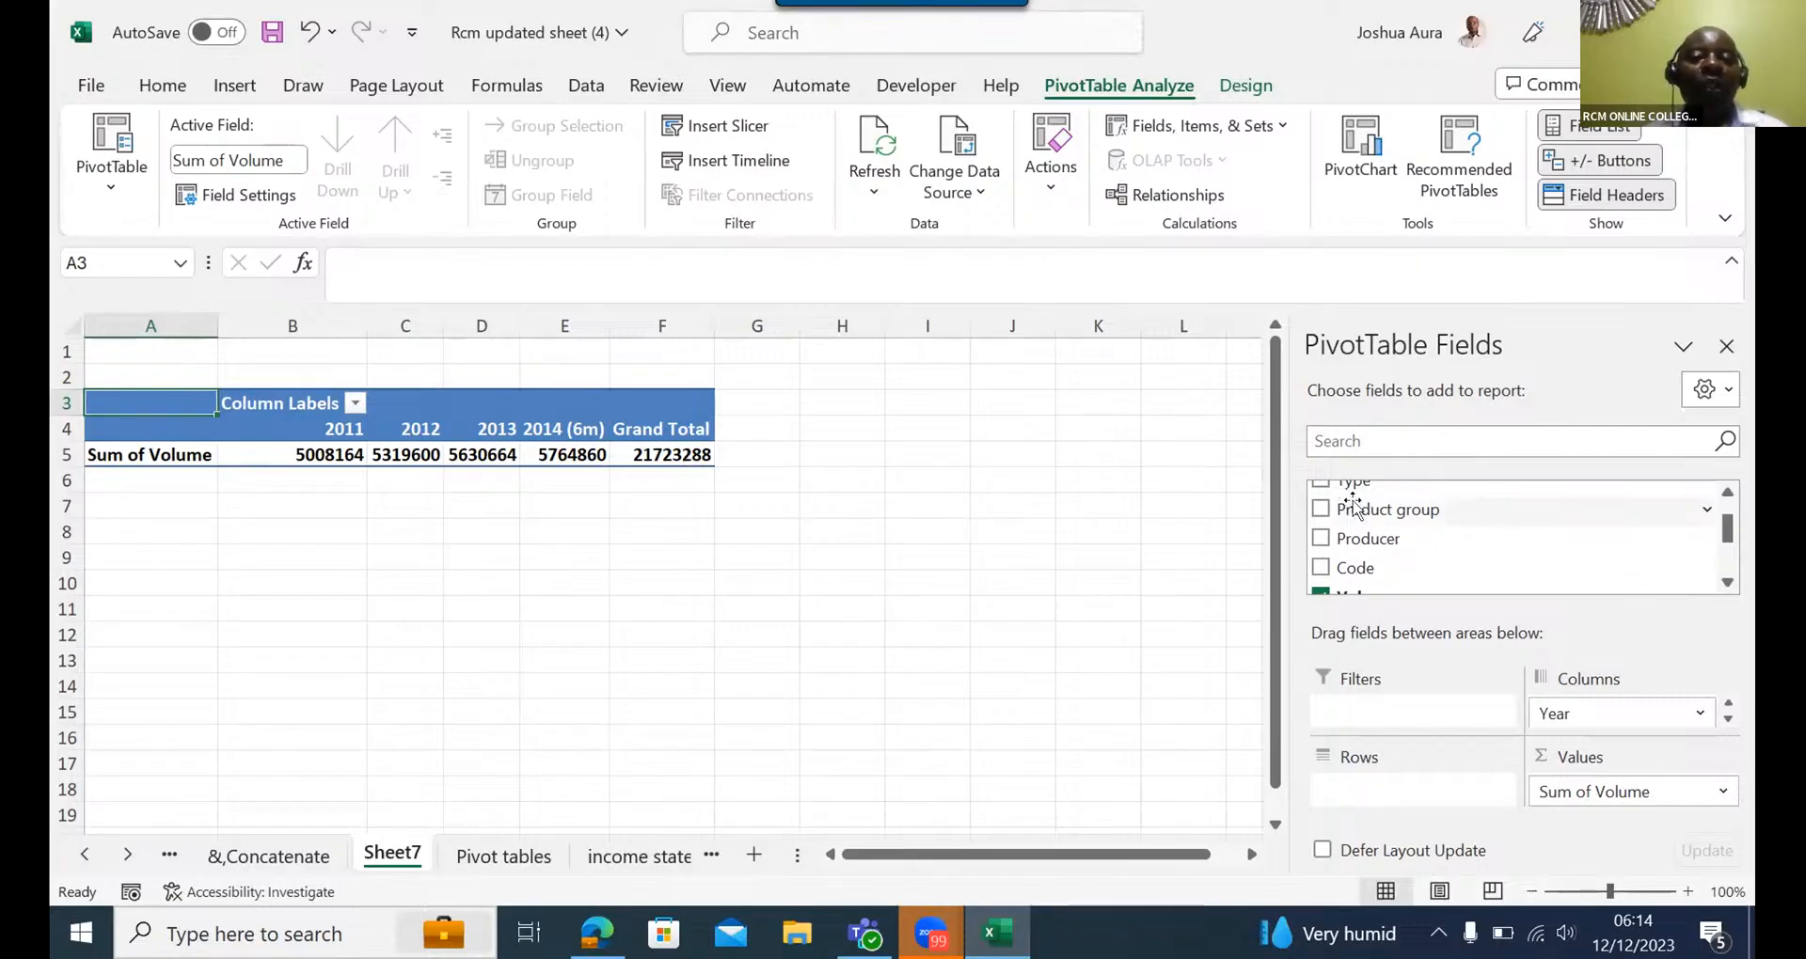
left_click_drag(1352, 505, 1353, 784)
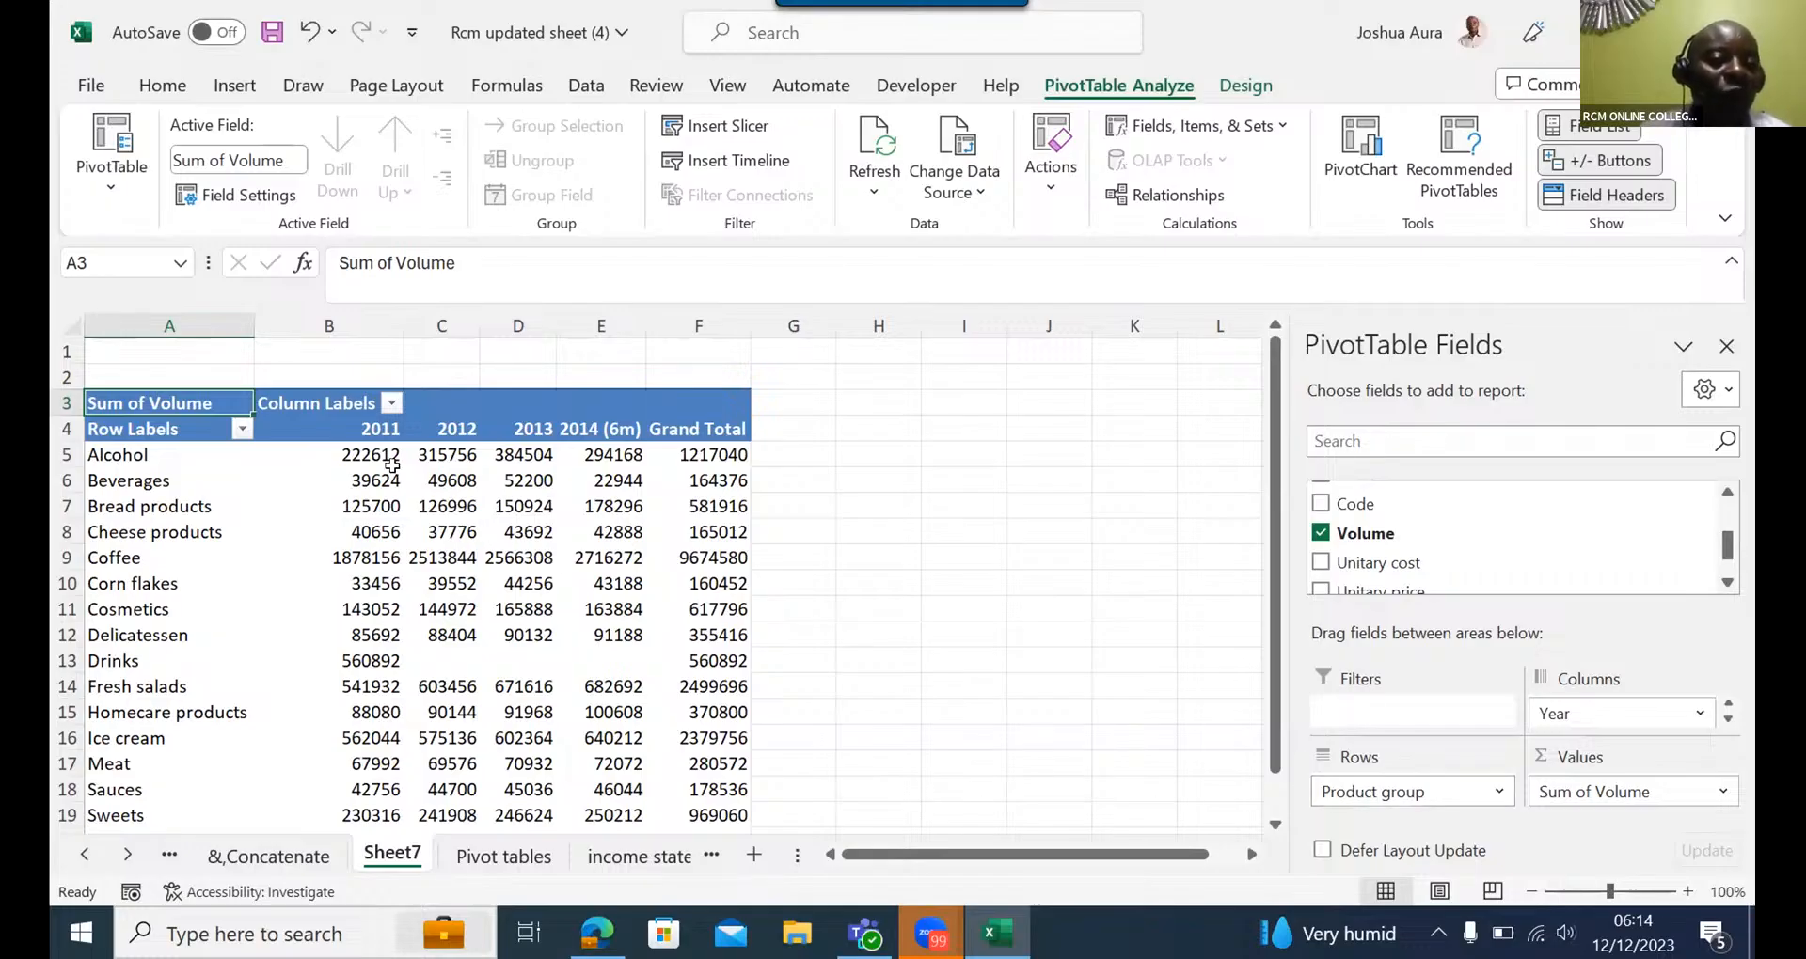
- Examine the PivotTable's summed volumes per year for the product groups, starting with the Alcohol row
mouse_move(438, 461)
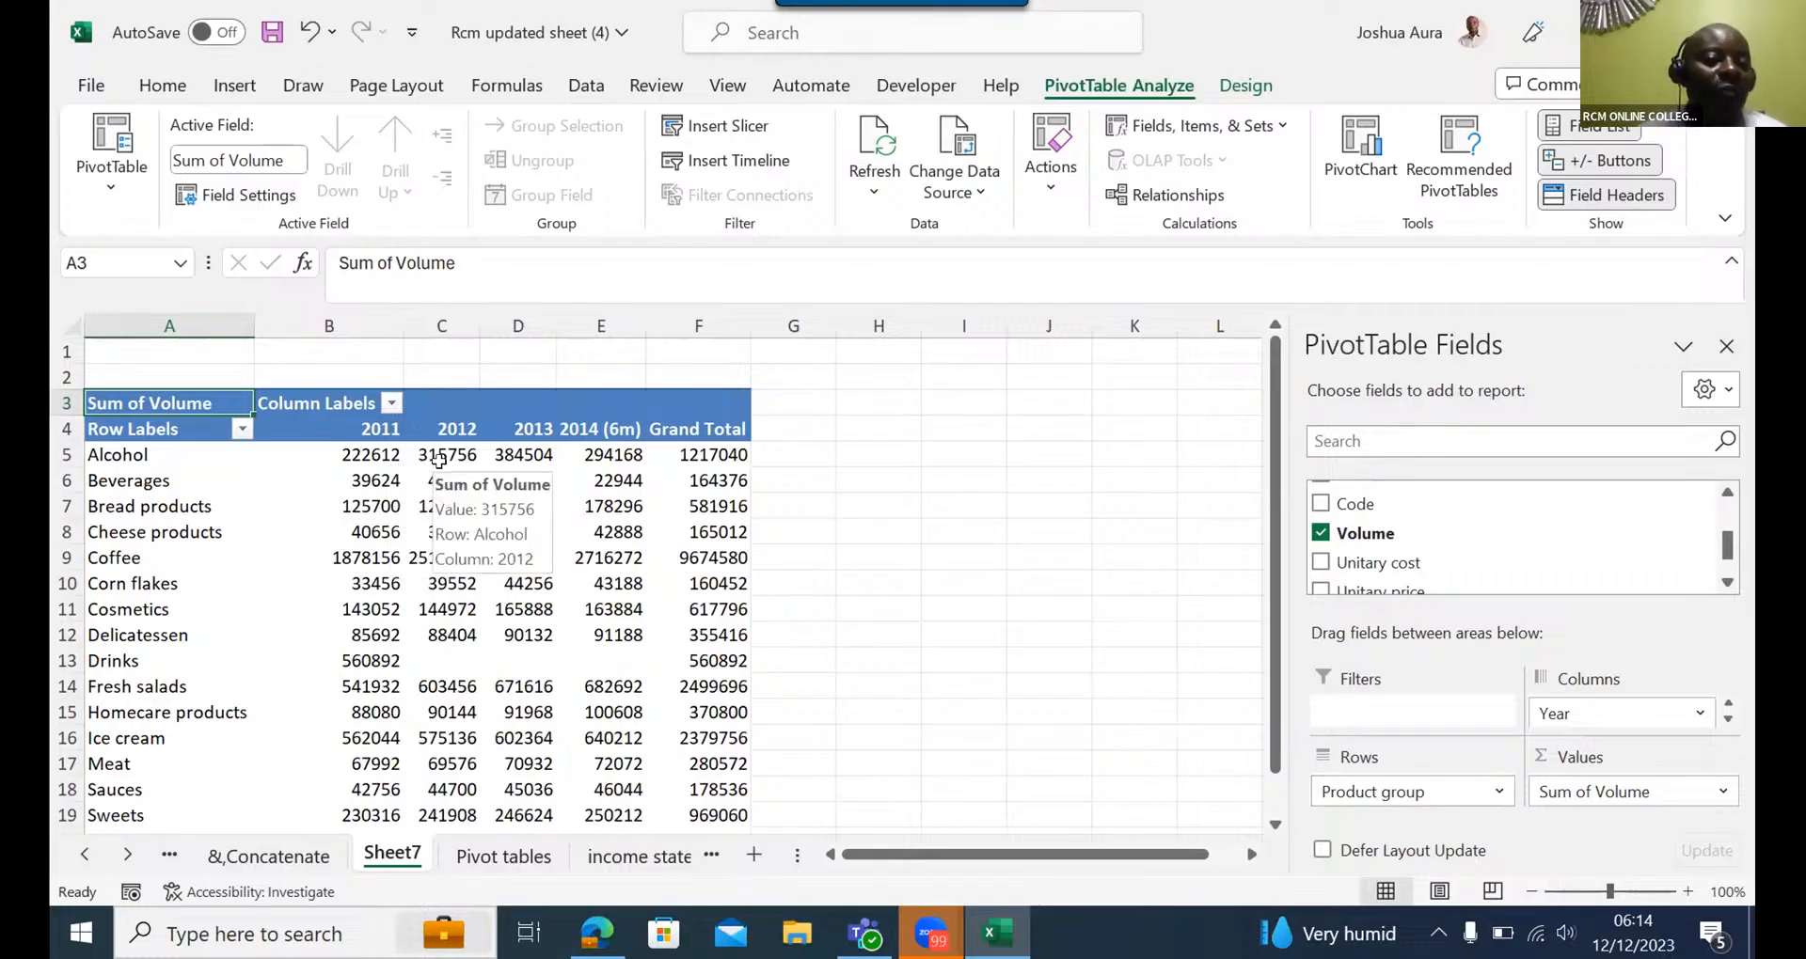
mouse_move(520, 451)
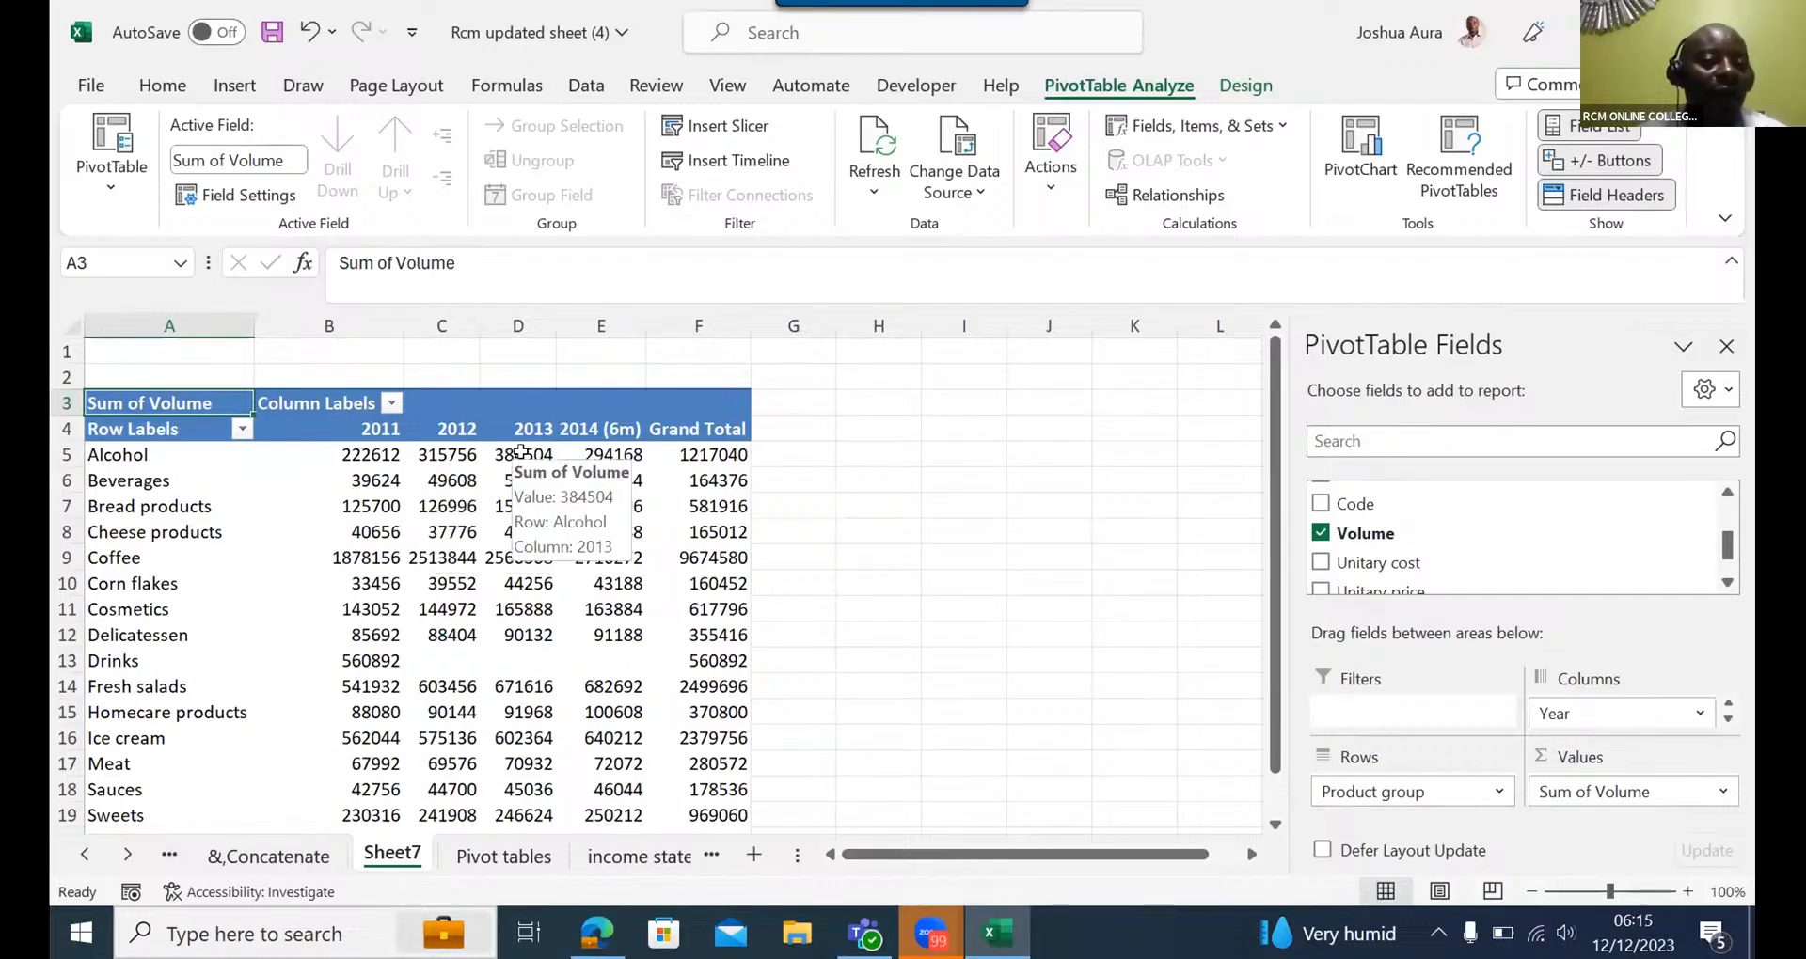
mouse_move(590, 454)
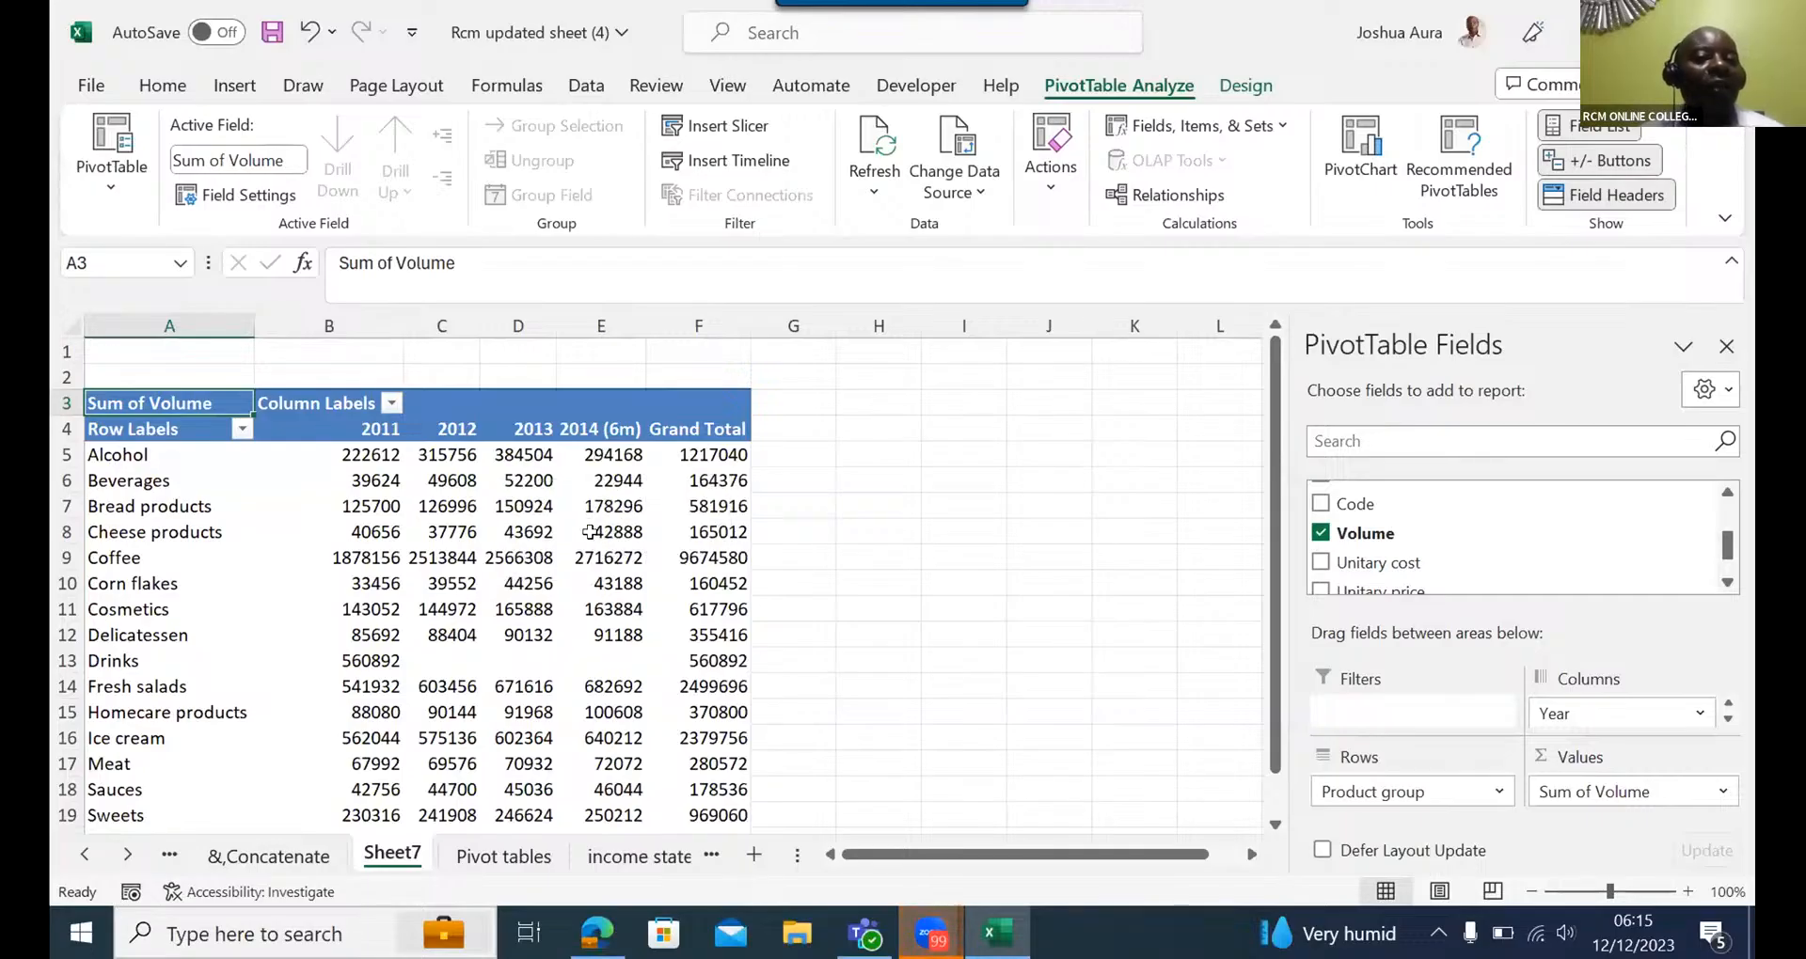
mouse_move(589, 531)
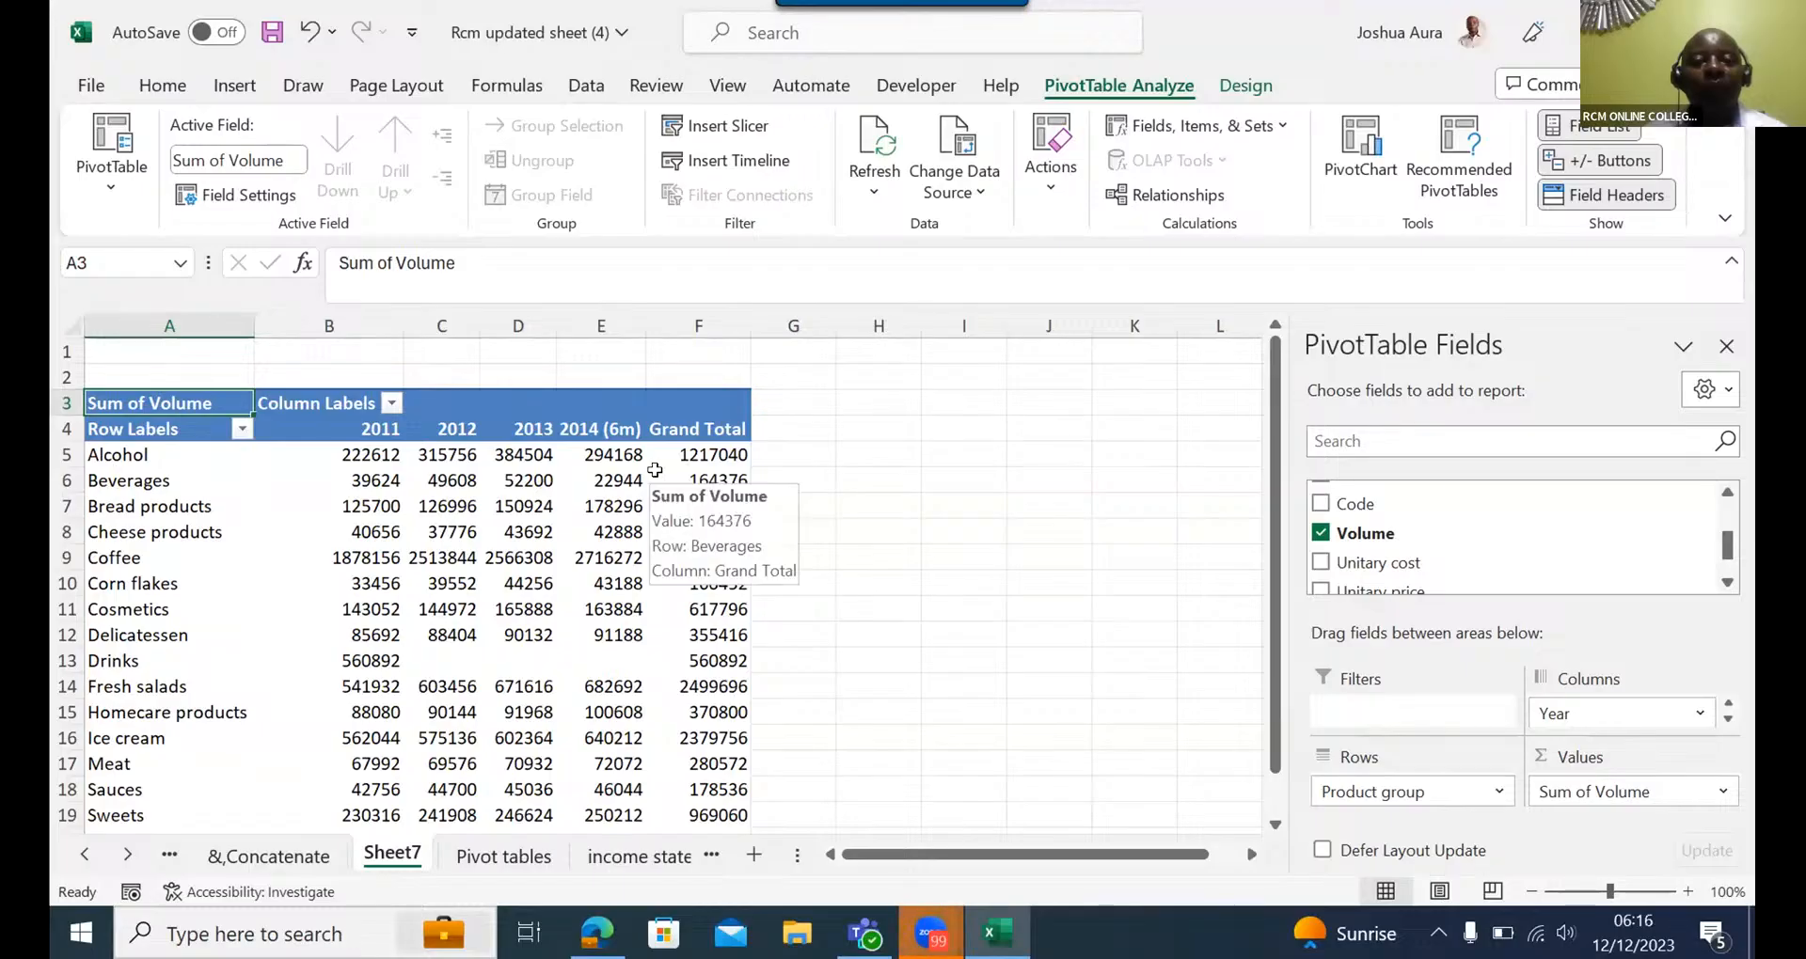
left_click(720, 129)
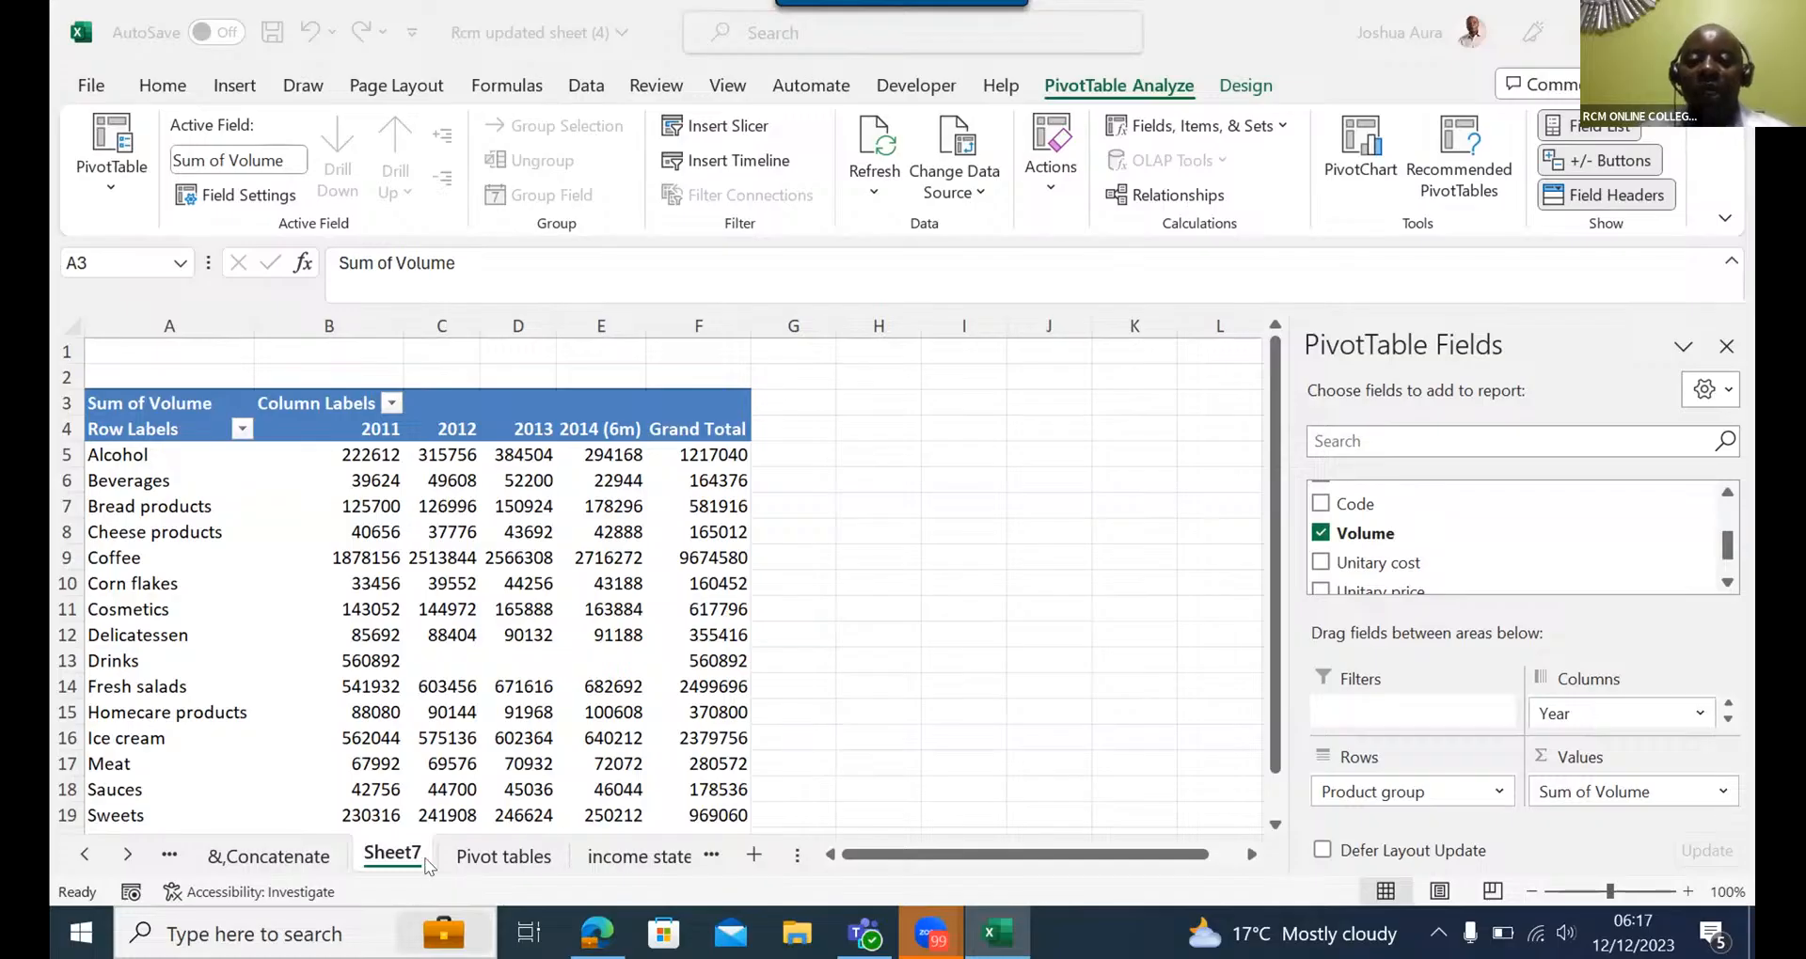
- Delete the Sheet7 worksheet that holds the Sum of Volume PivotTable
left_click(395, 857)
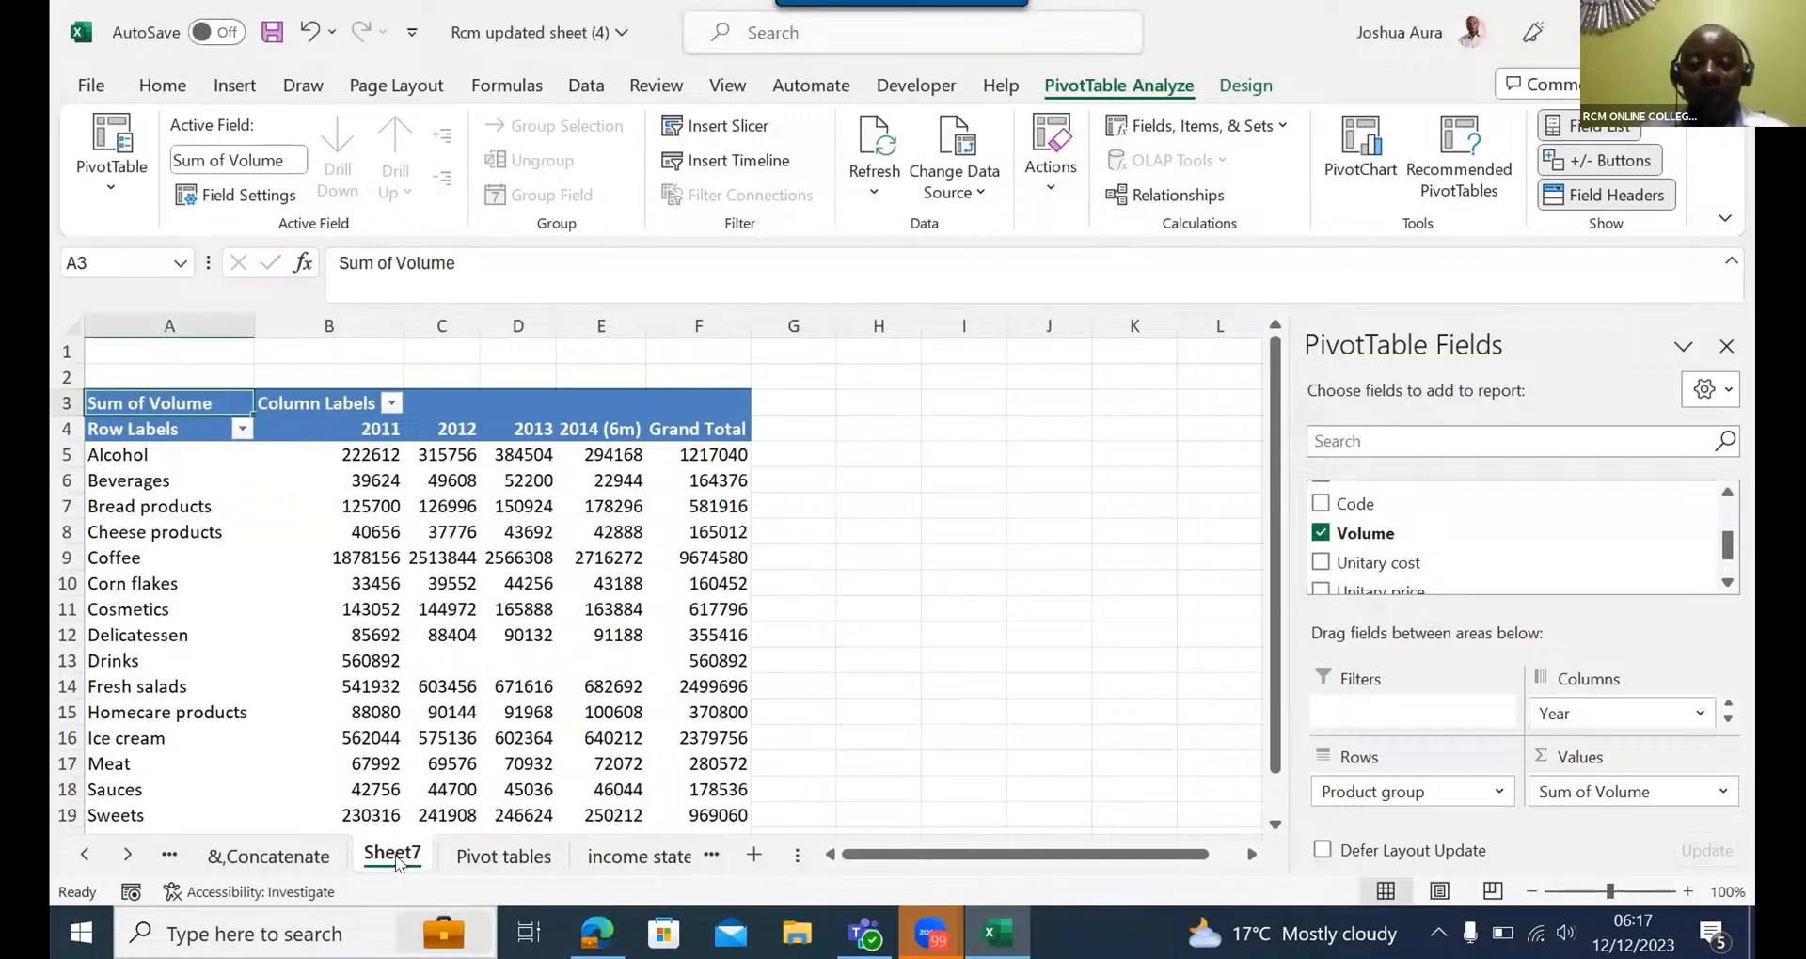
right_click(395, 856)
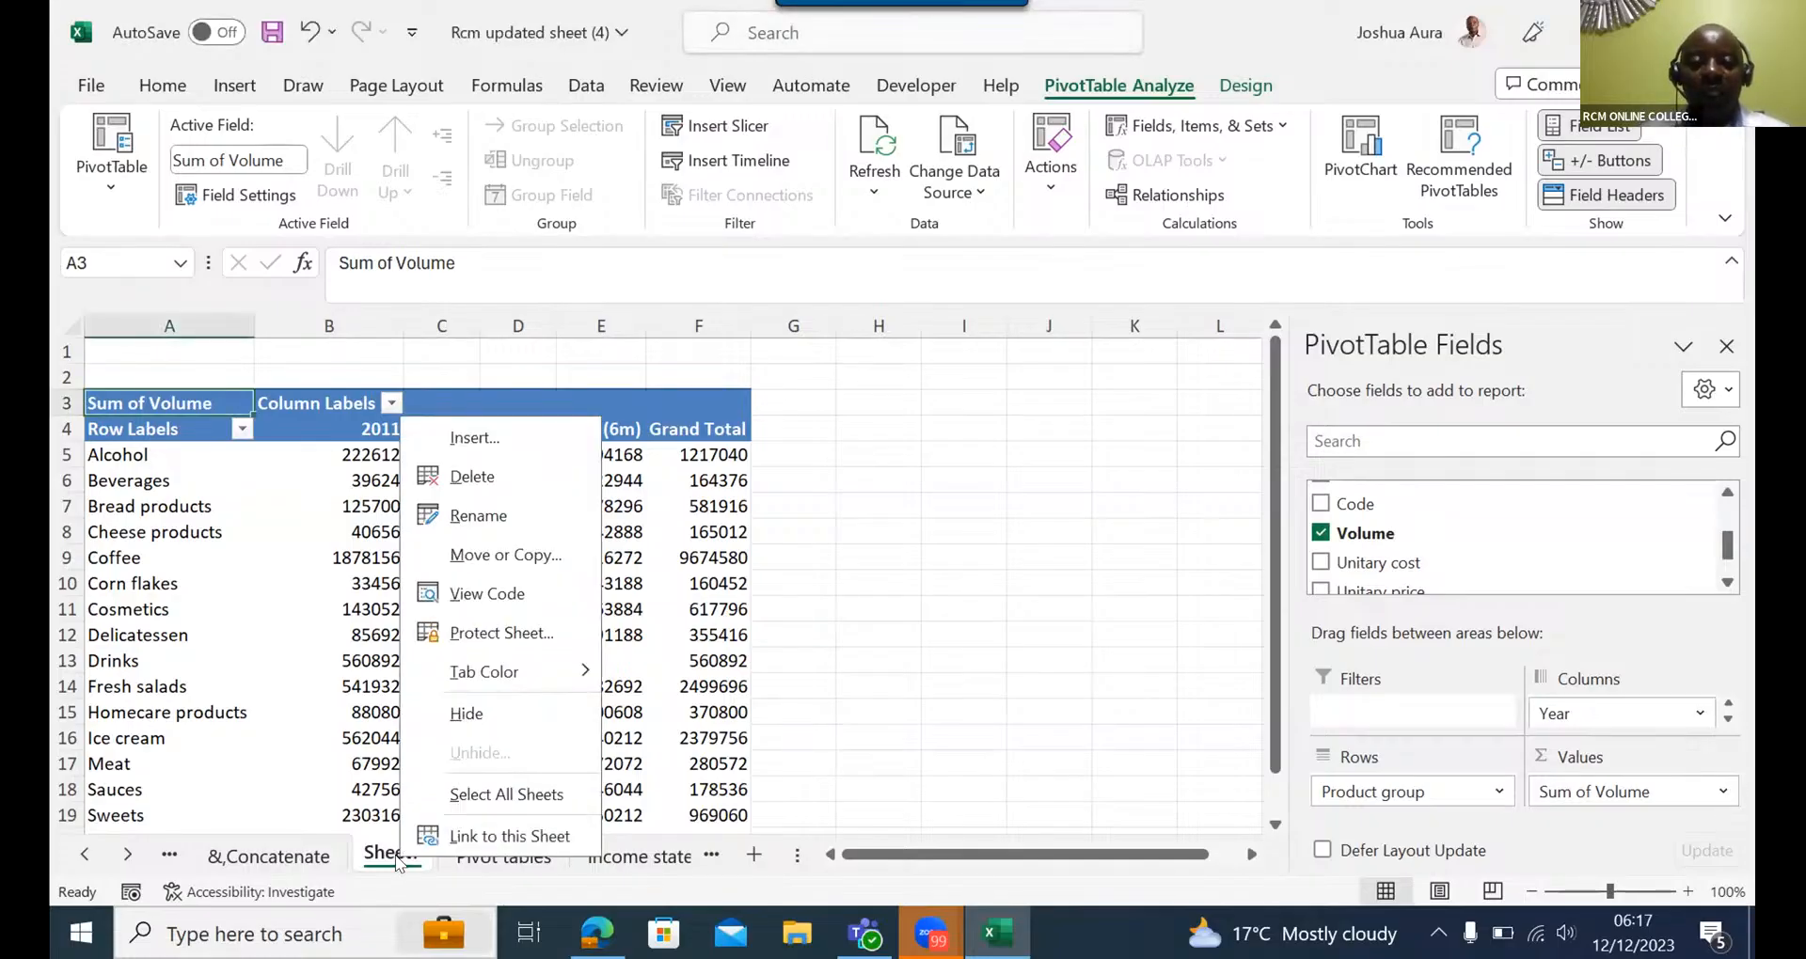
left_click(472, 477)
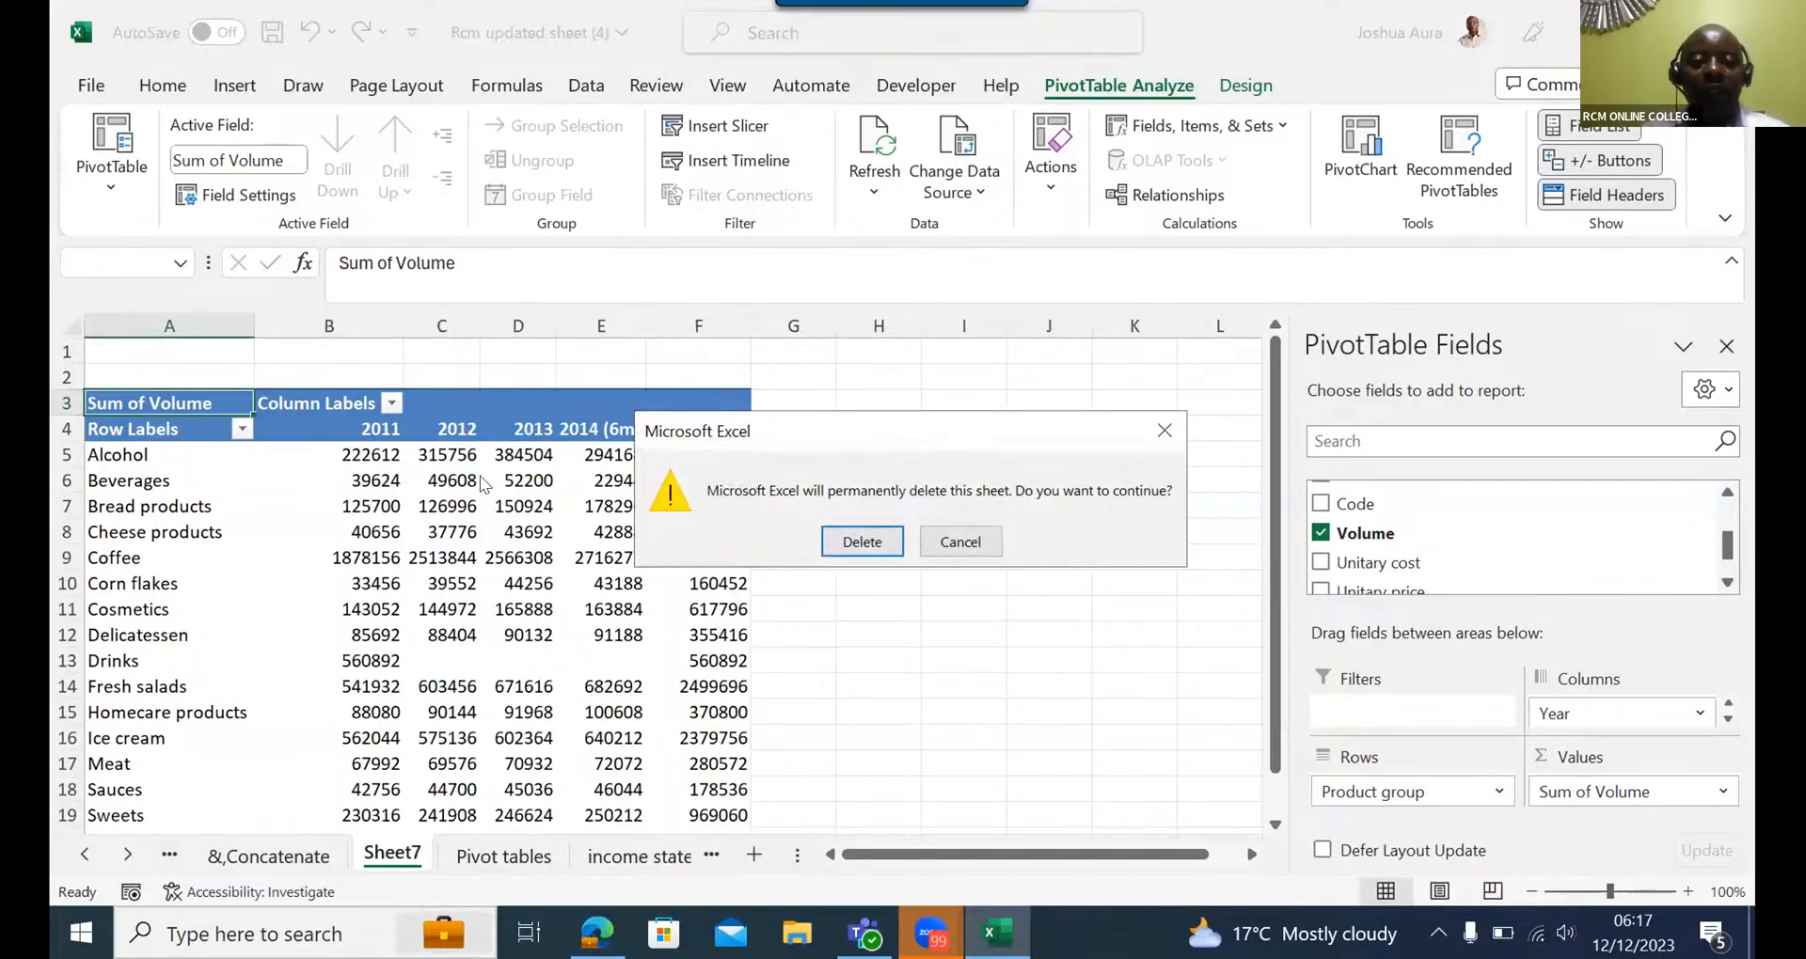
left_click(827, 544)
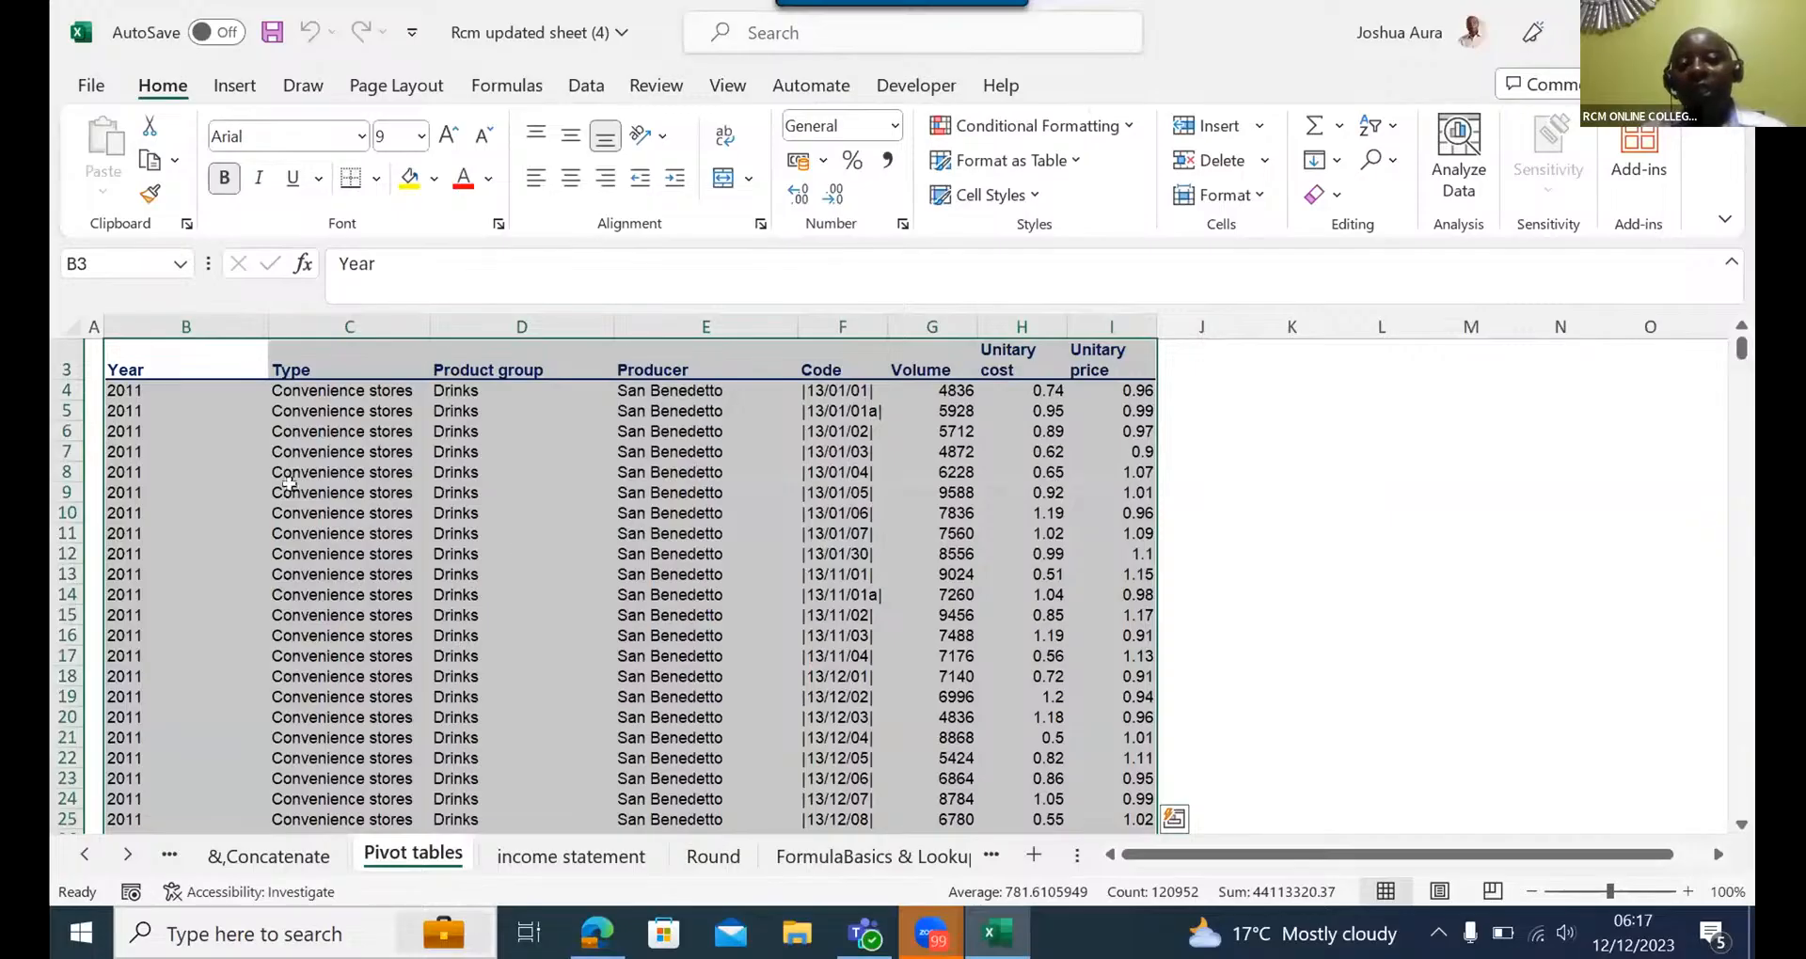
- Select the whole dataset B3:I15121 from the Year header through Unitary price on the Pivot tables sheet
left_click(149, 363)
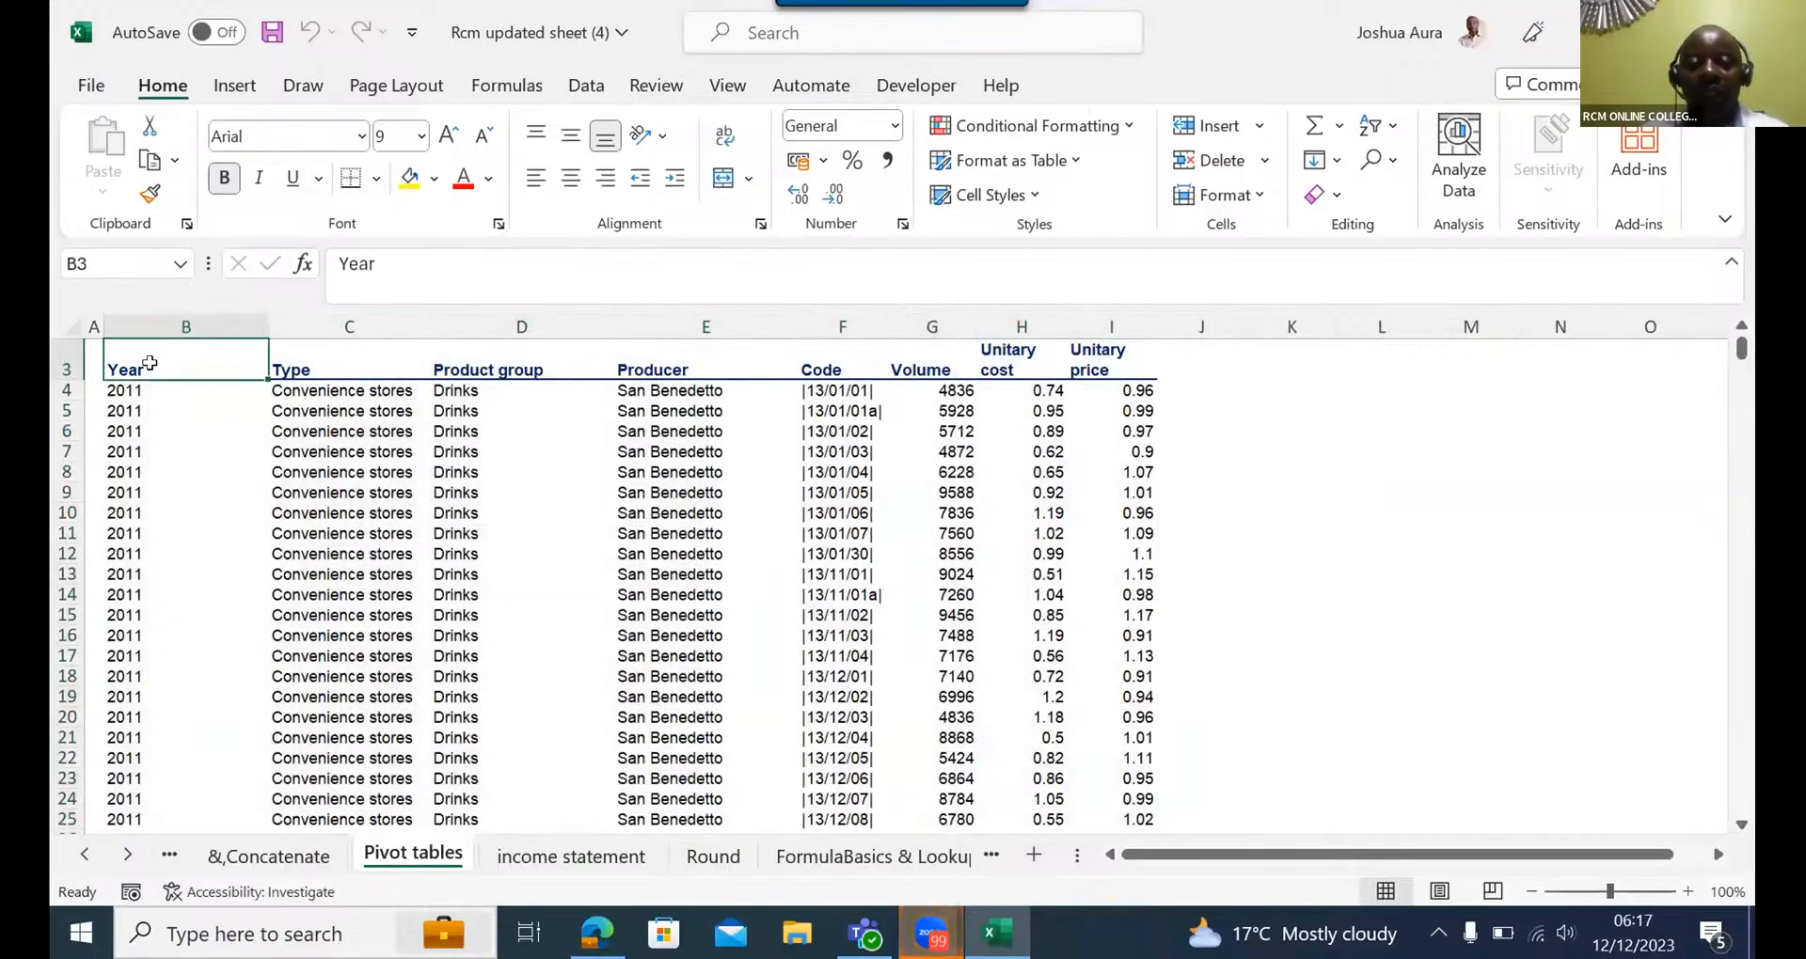
key("ctrl+shift+Right")
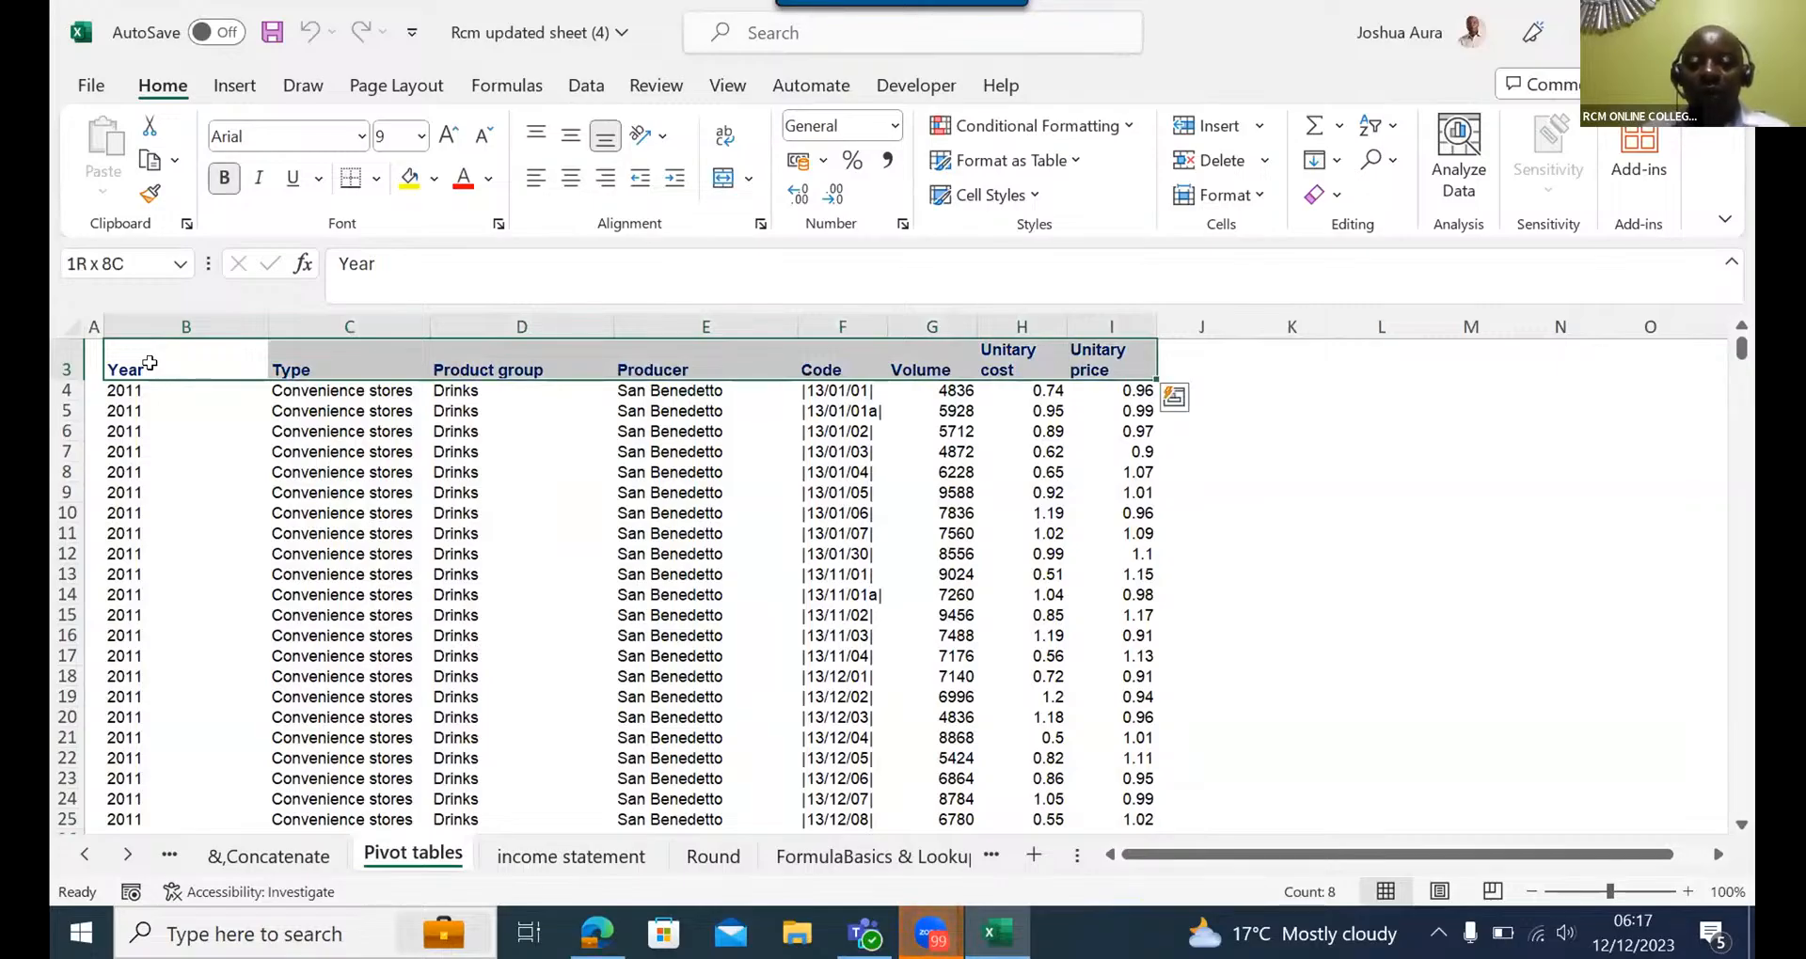
key("ctrl+shift+Down")
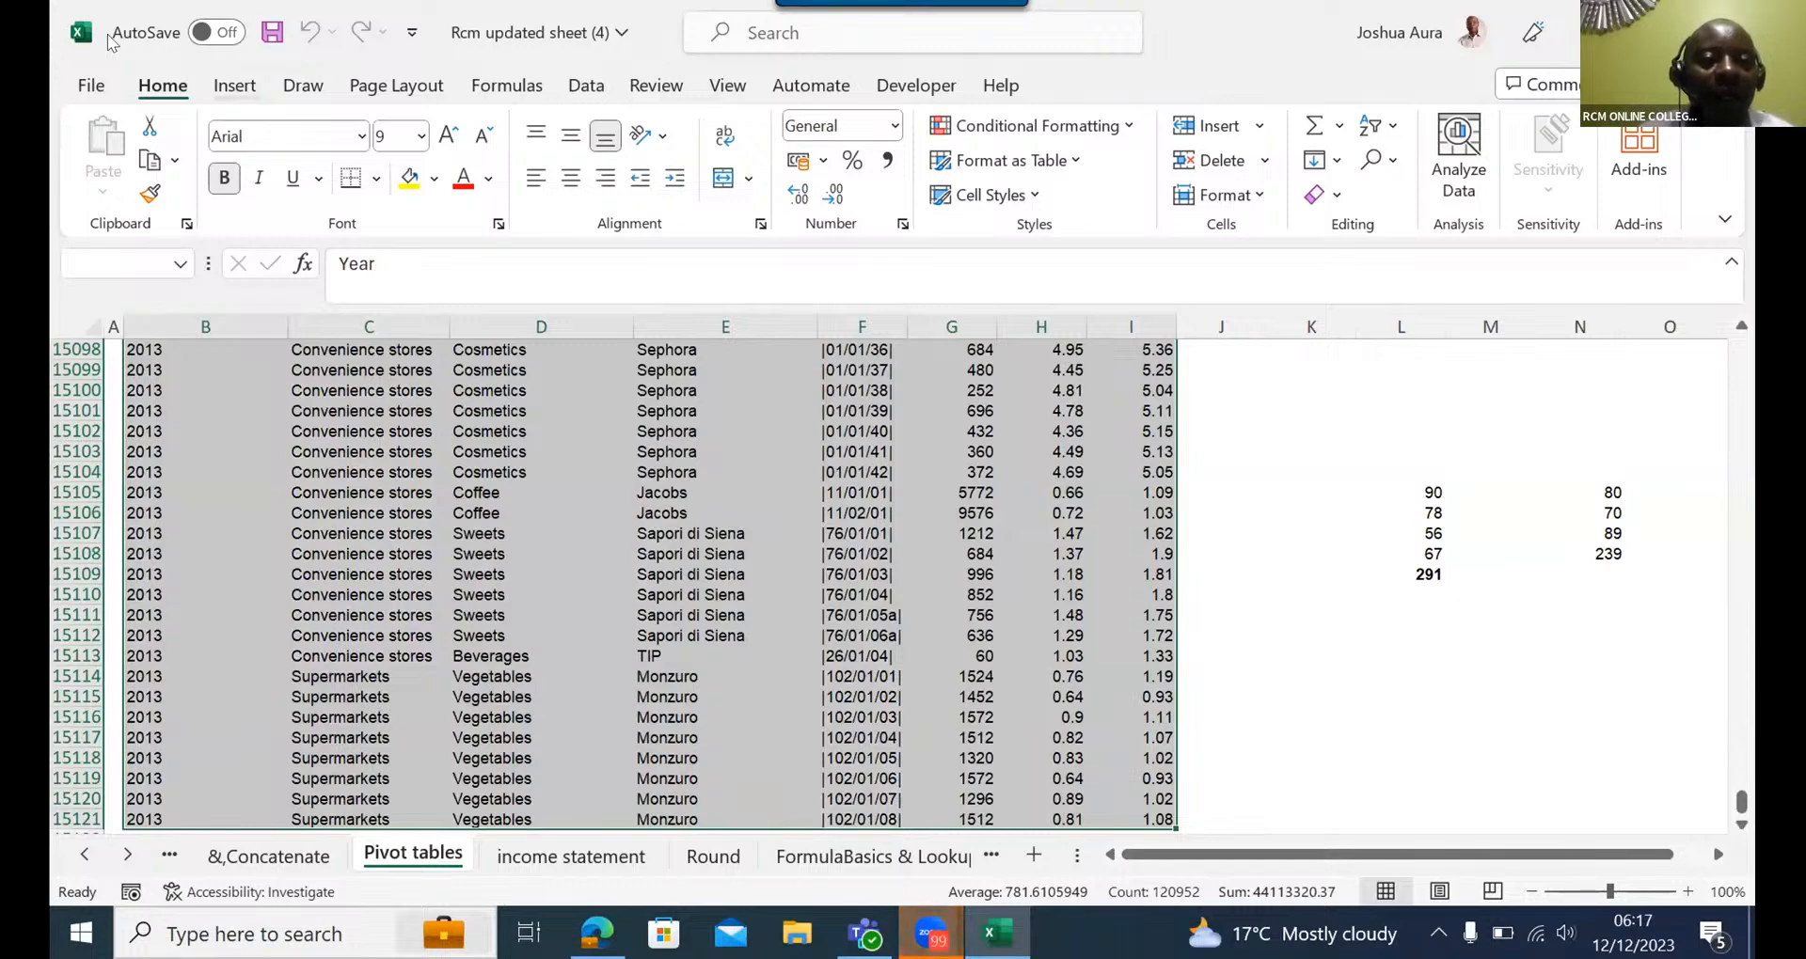
left_click(234, 84)
left_click(112, 141)
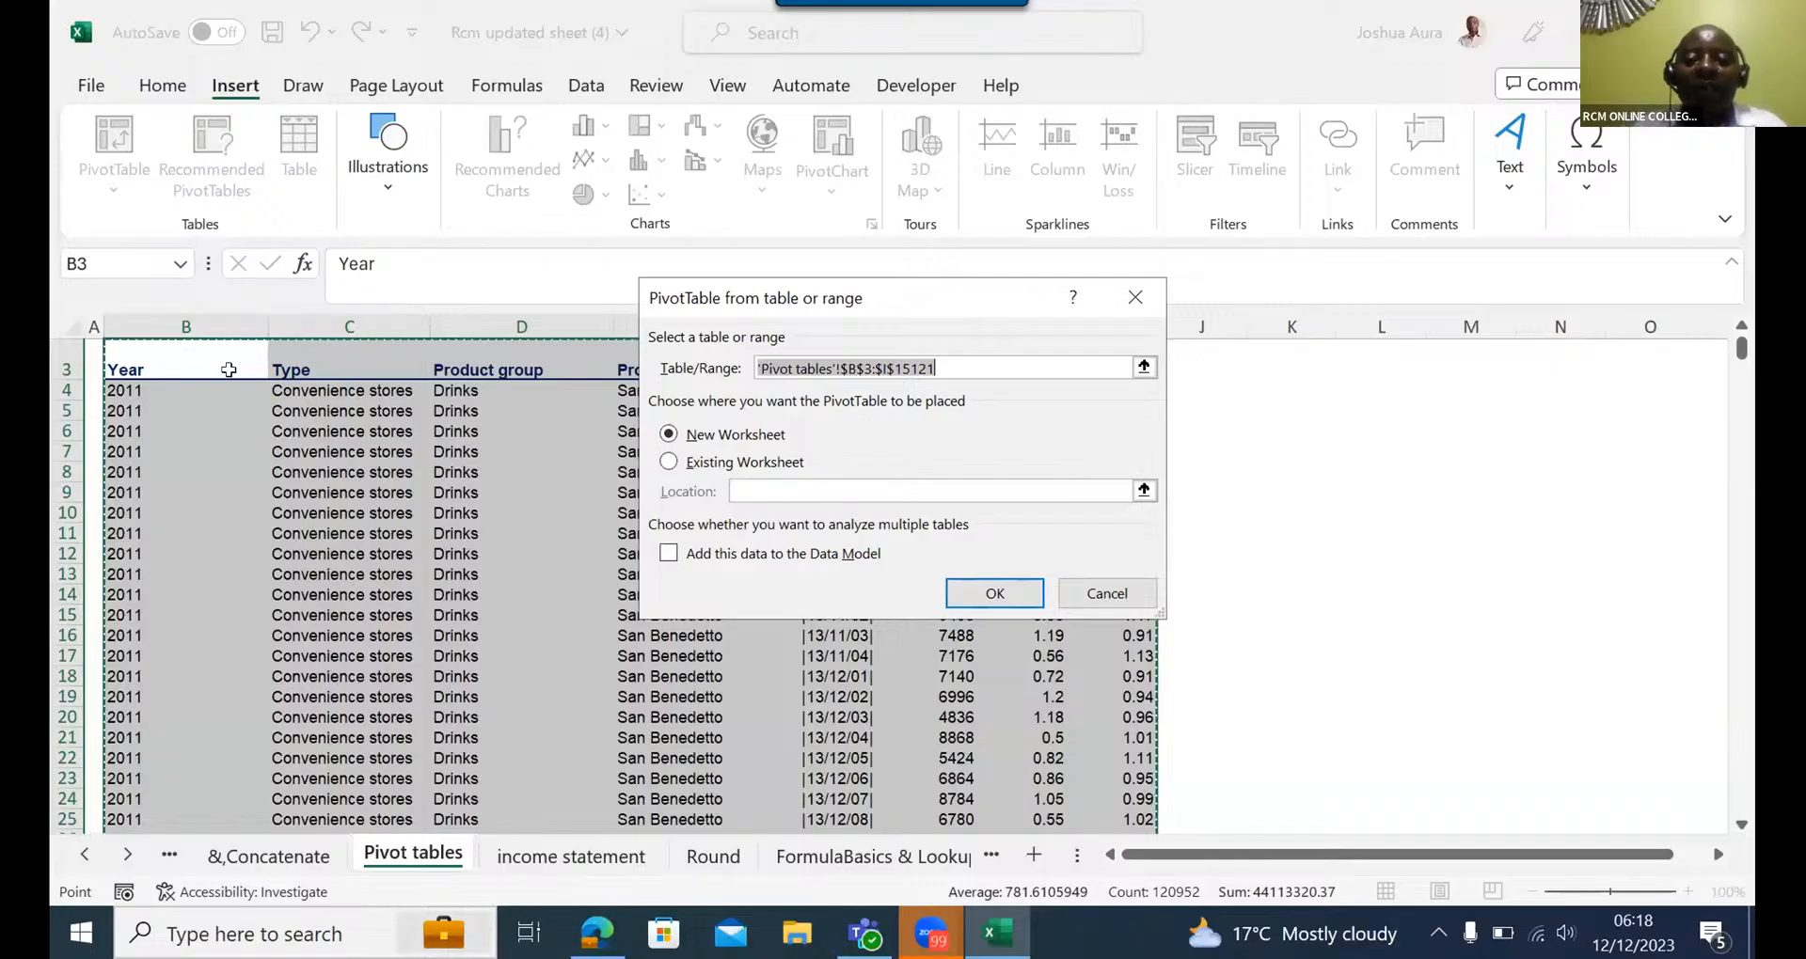
left_click(1135, 307)
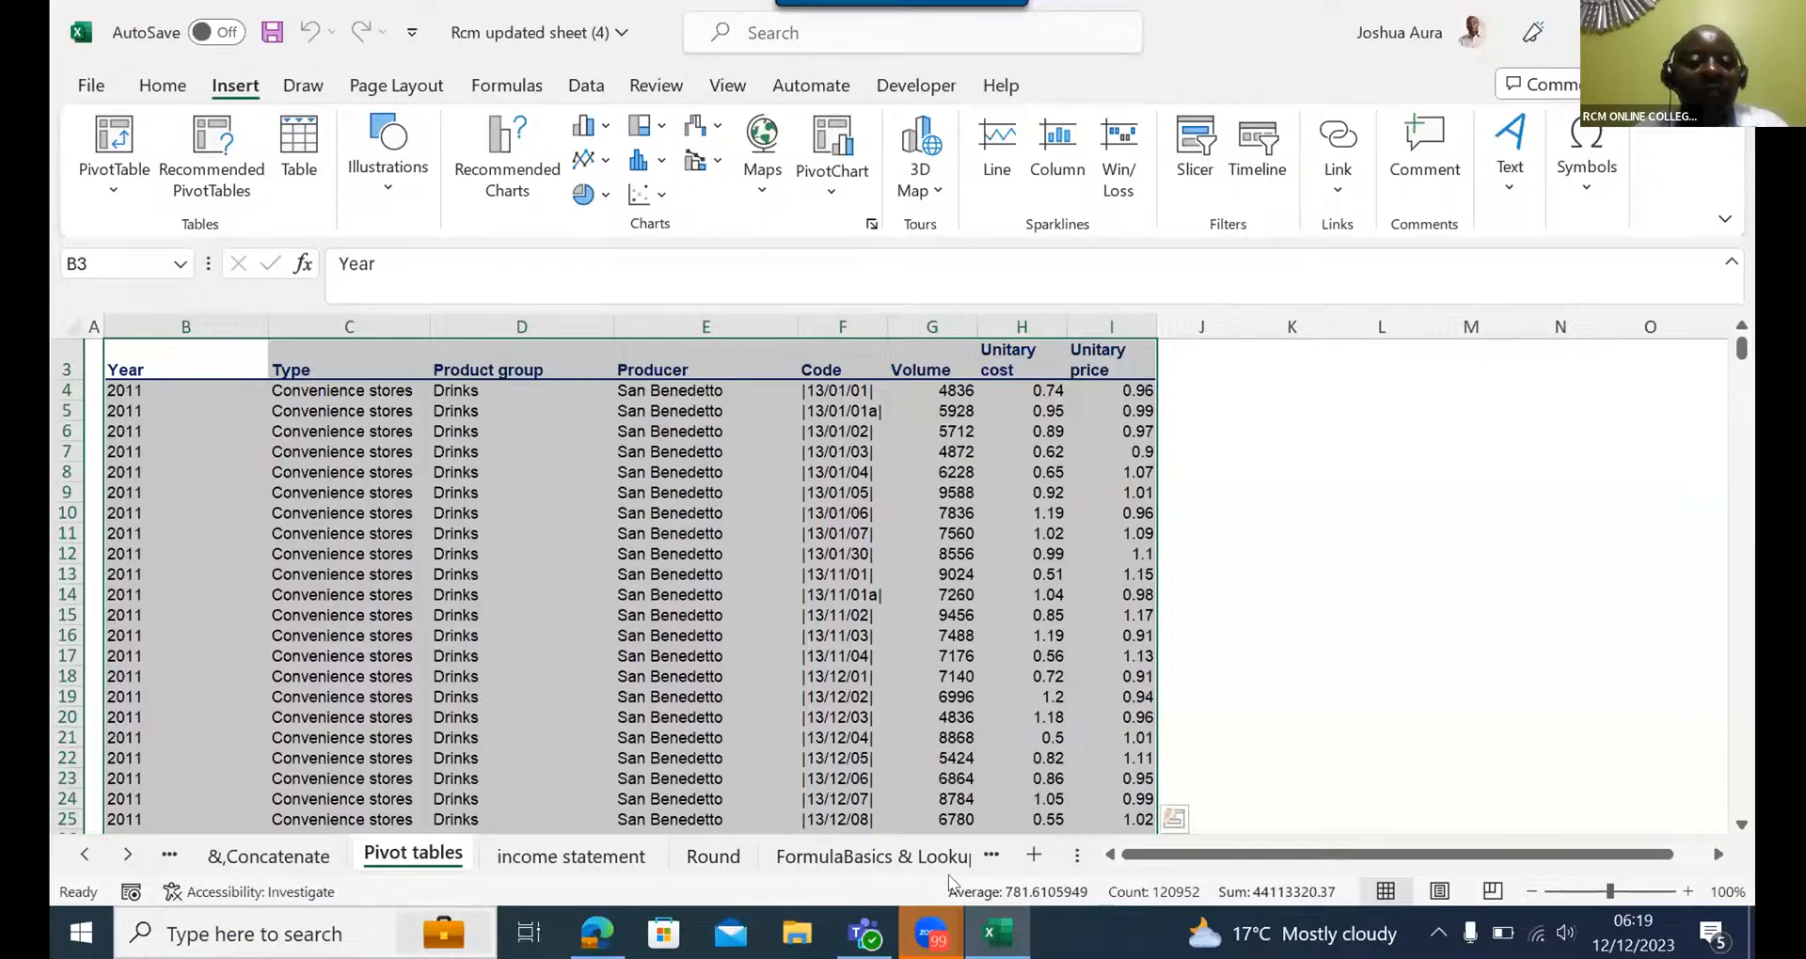
- Add a new worksheet and enter the sample text yuiiiuuyyttttt in H5 and qwwwwww in I5
left_click(1035, 856)
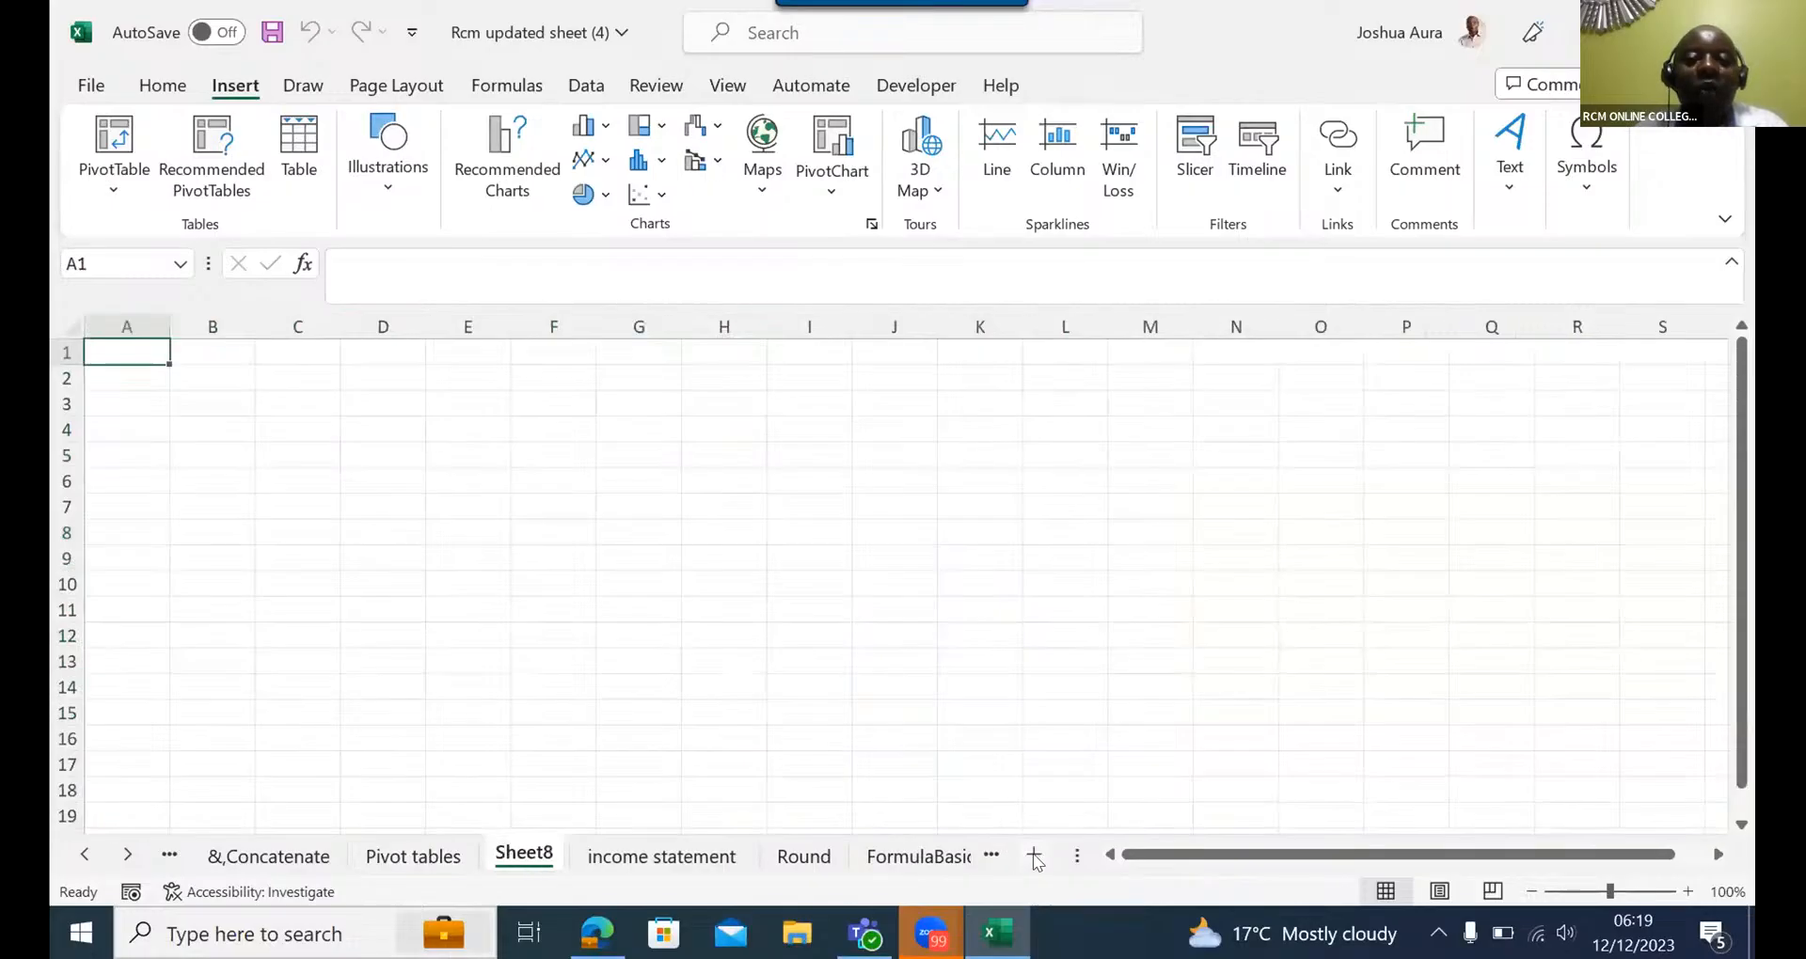
left_click(717, 454)
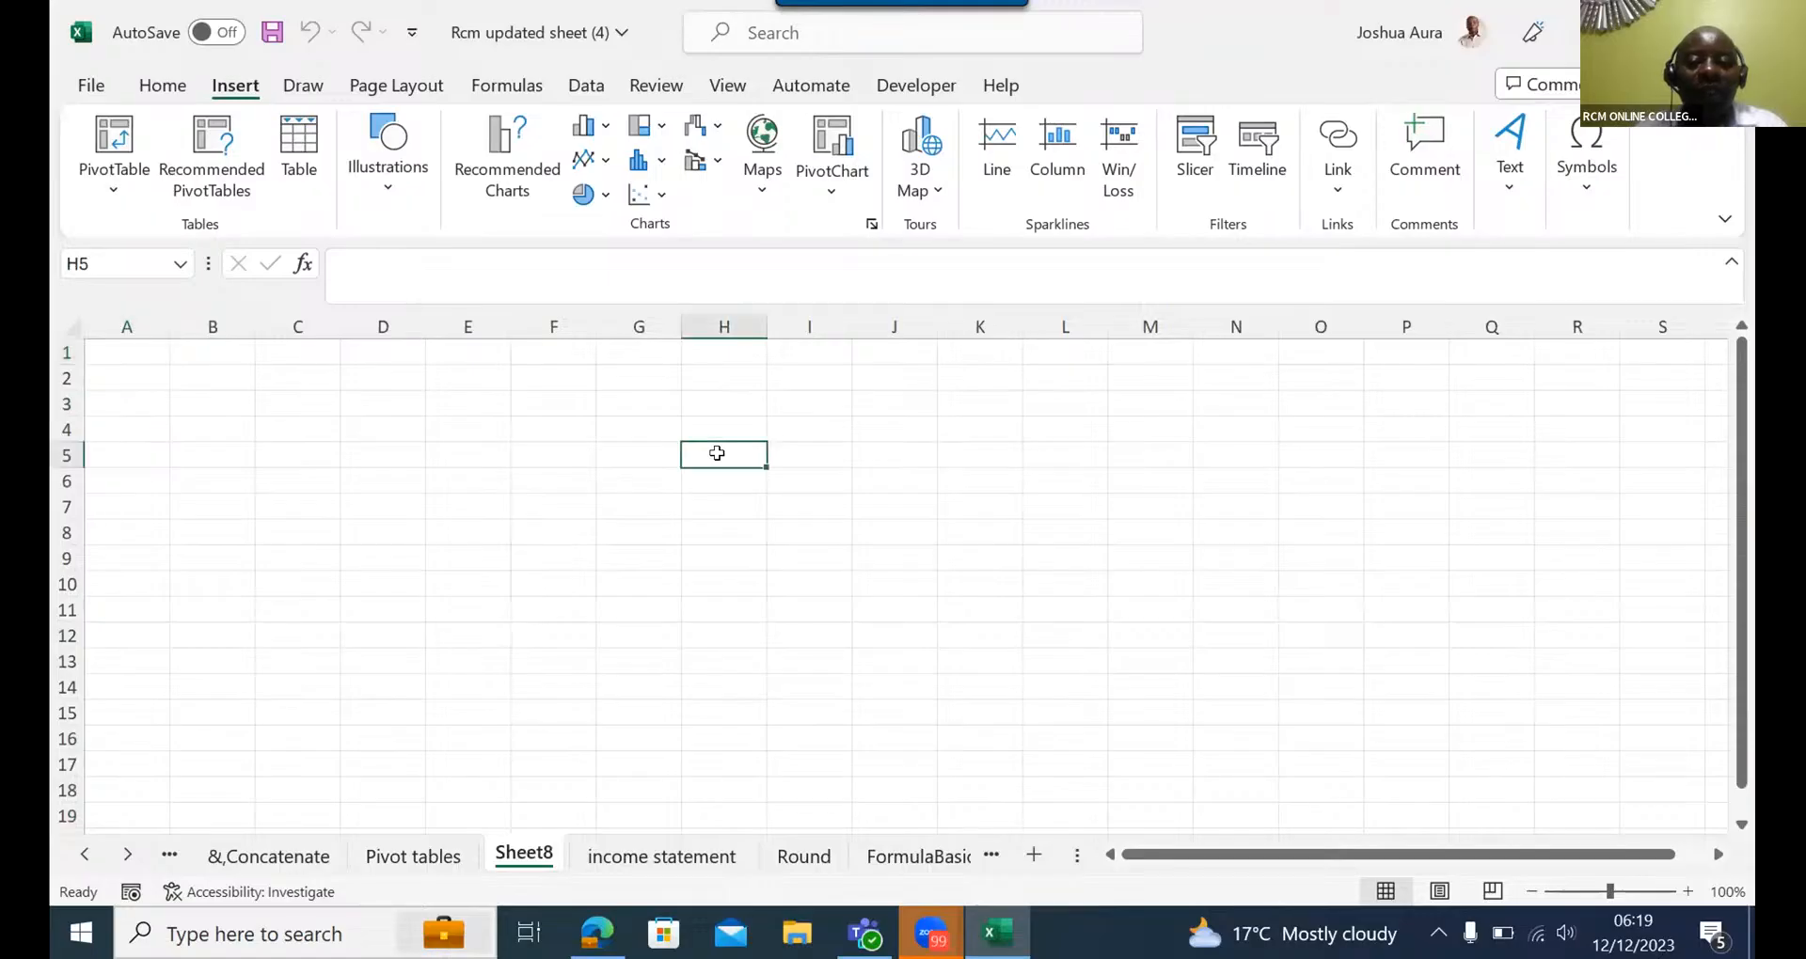
type("yuiiiuu")
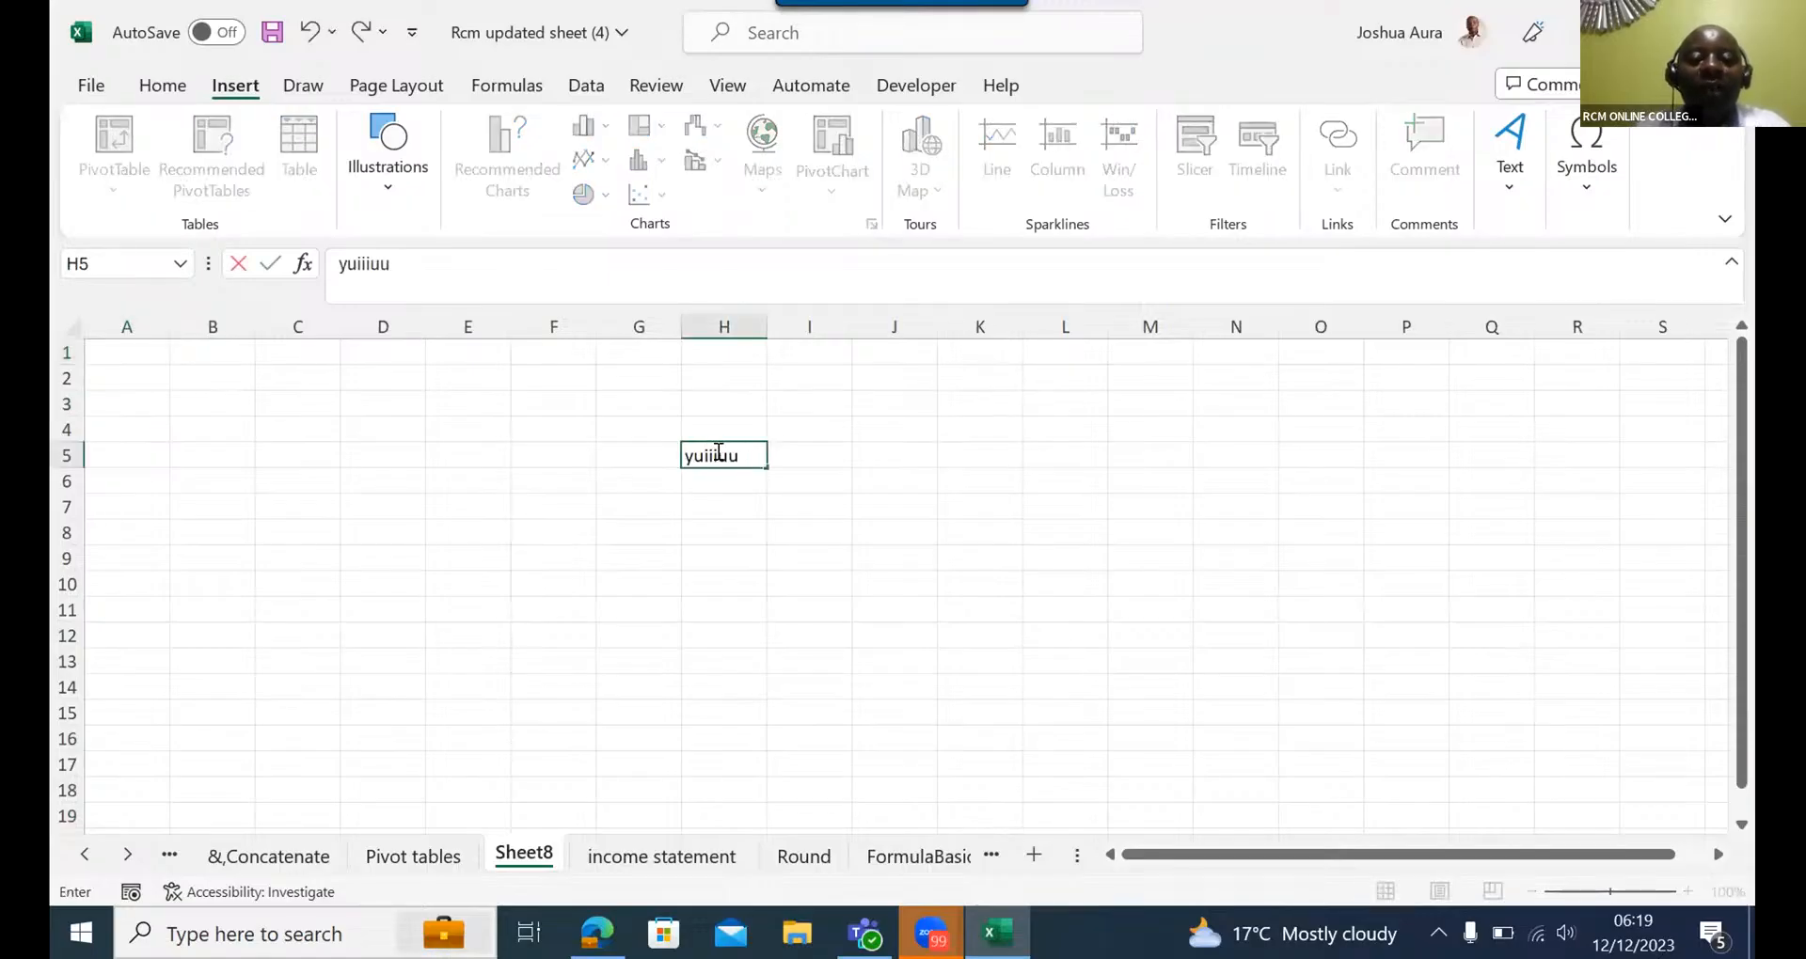
type("yyttttt")
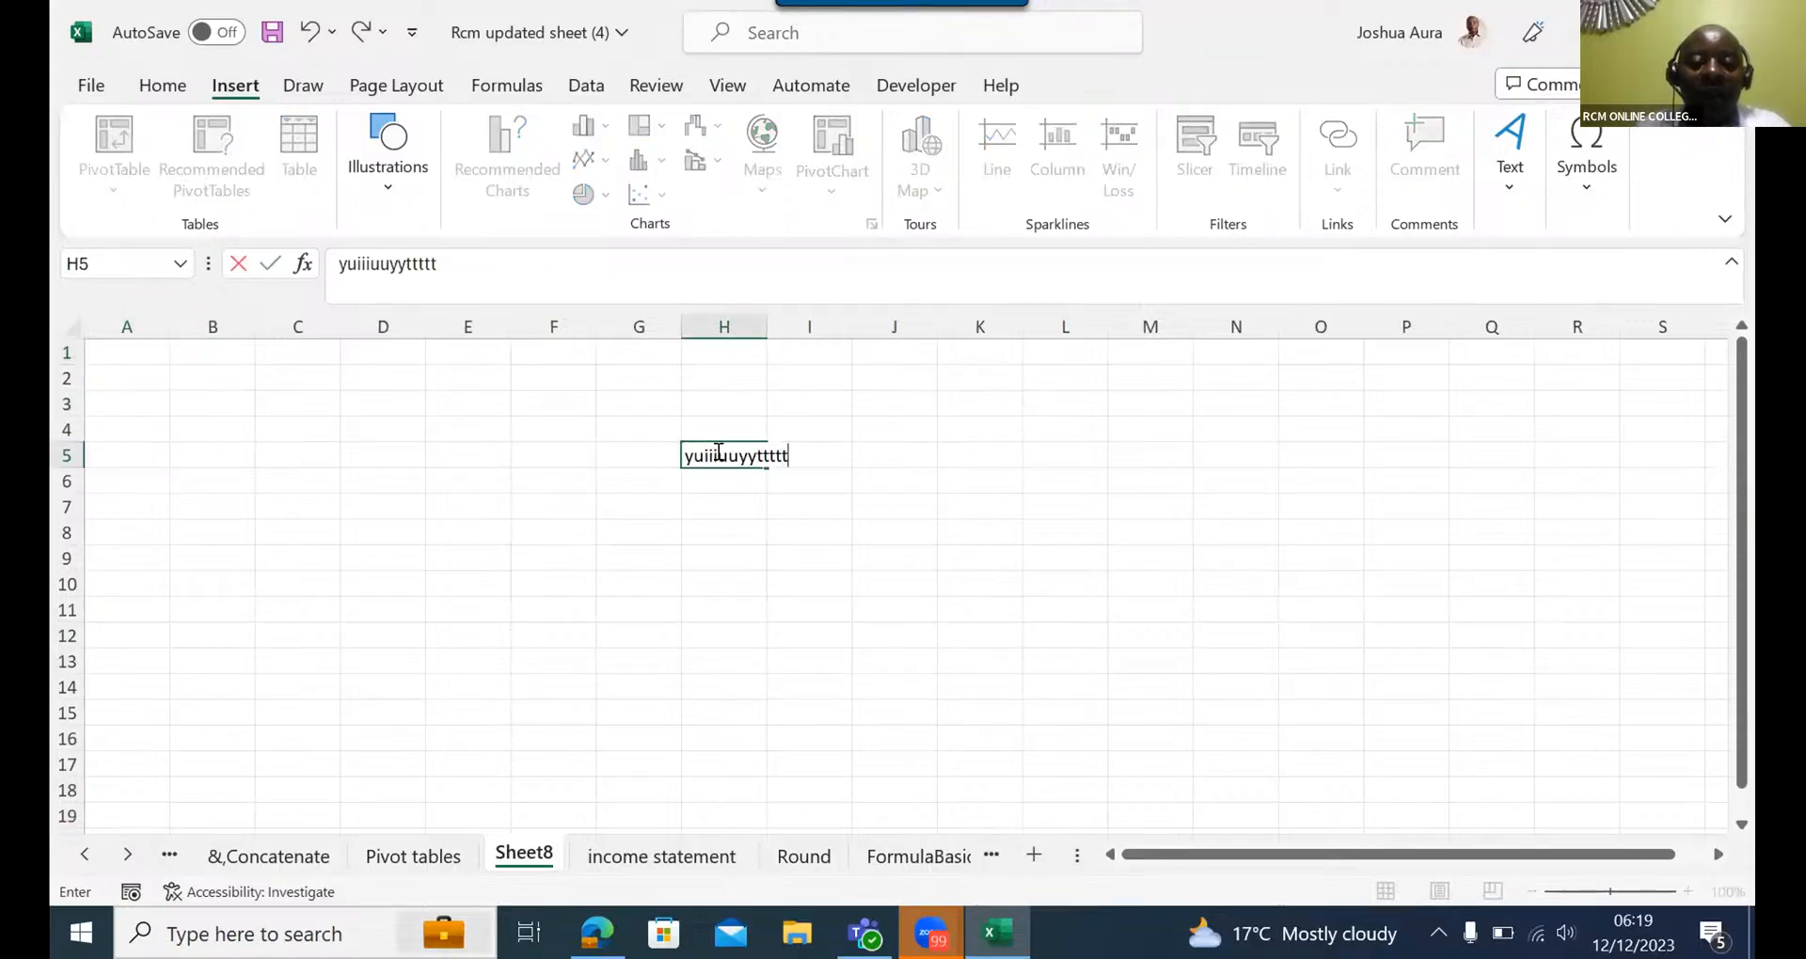
key("Tab")
type("q")
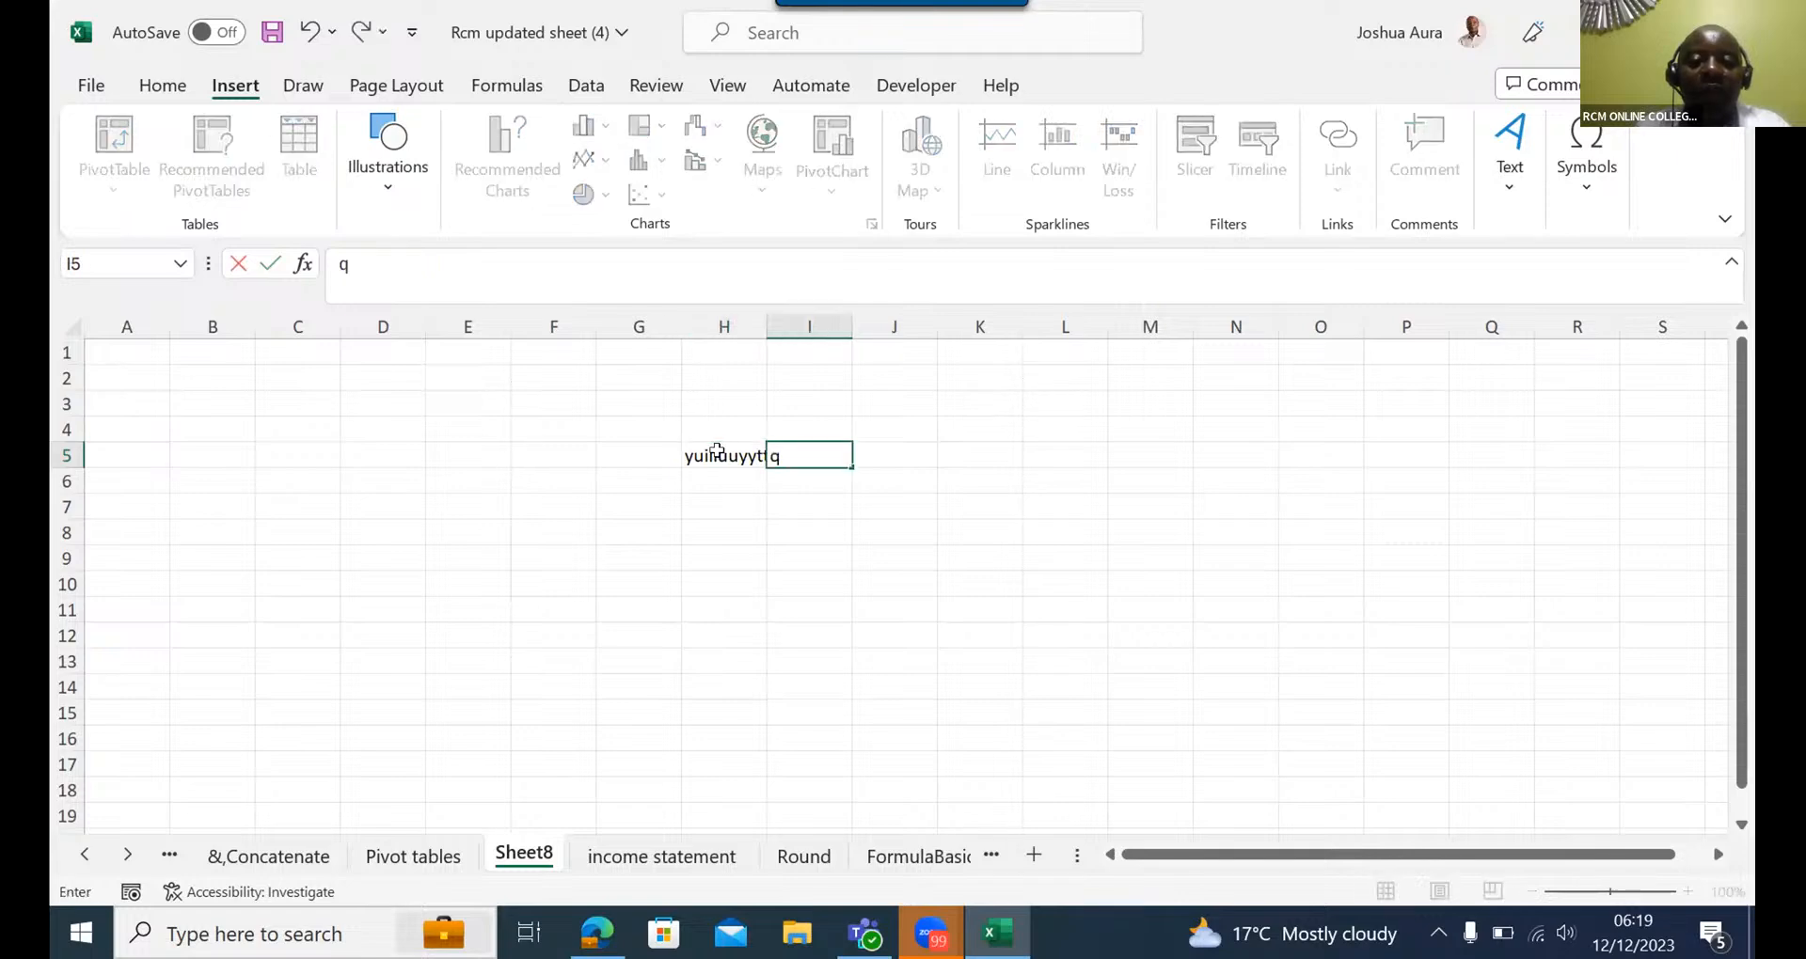
type("wwwwww")
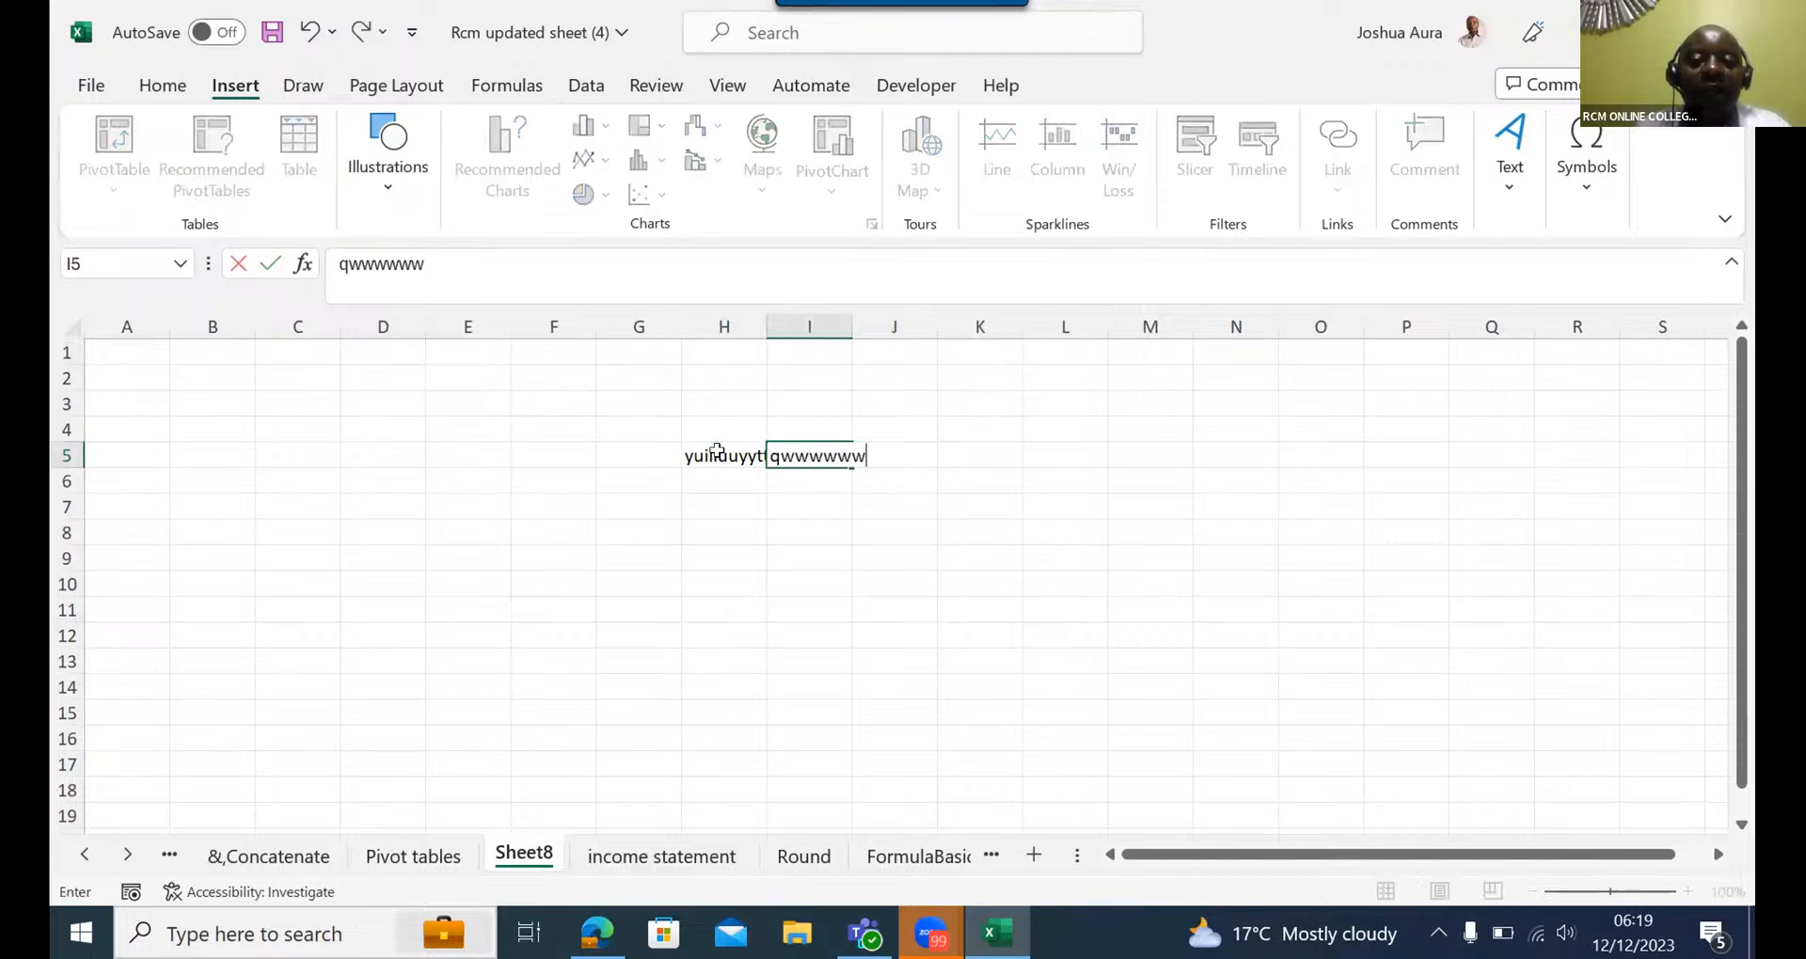
left_click(748, 532)
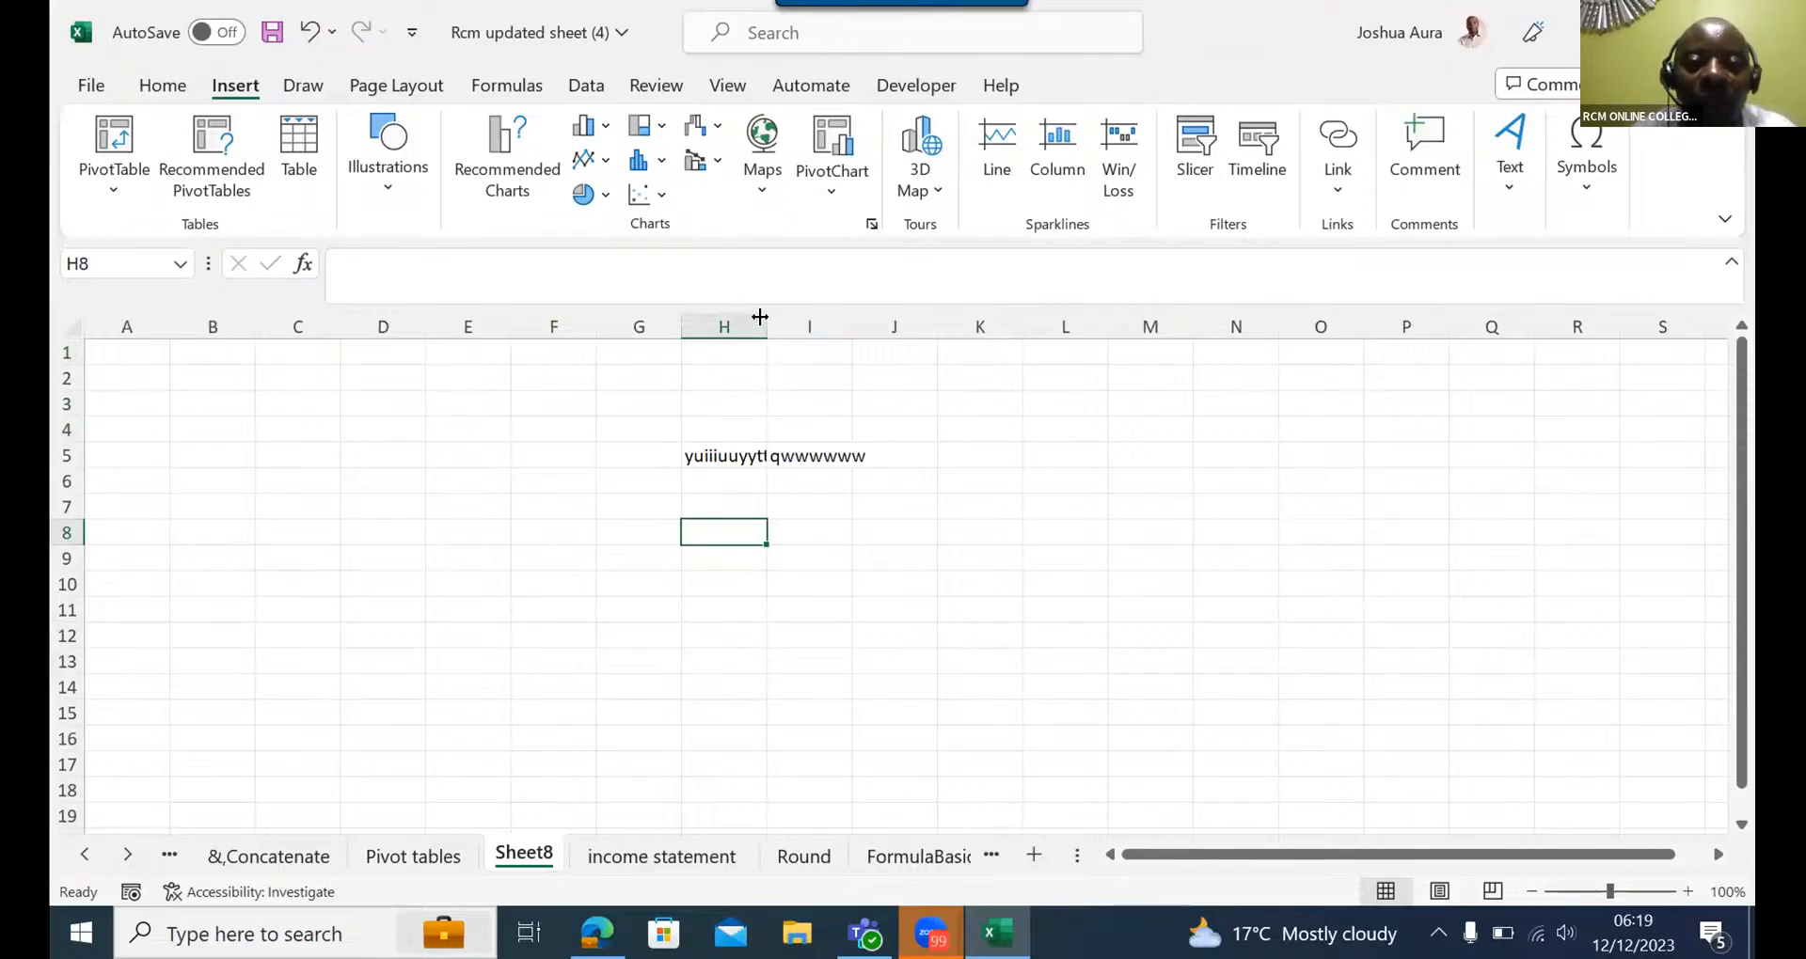
- Try column H wider and narrower, and auto-fit the column widths of the whole sheet to their contents
left_click_drag(760, 317, 810, 311)
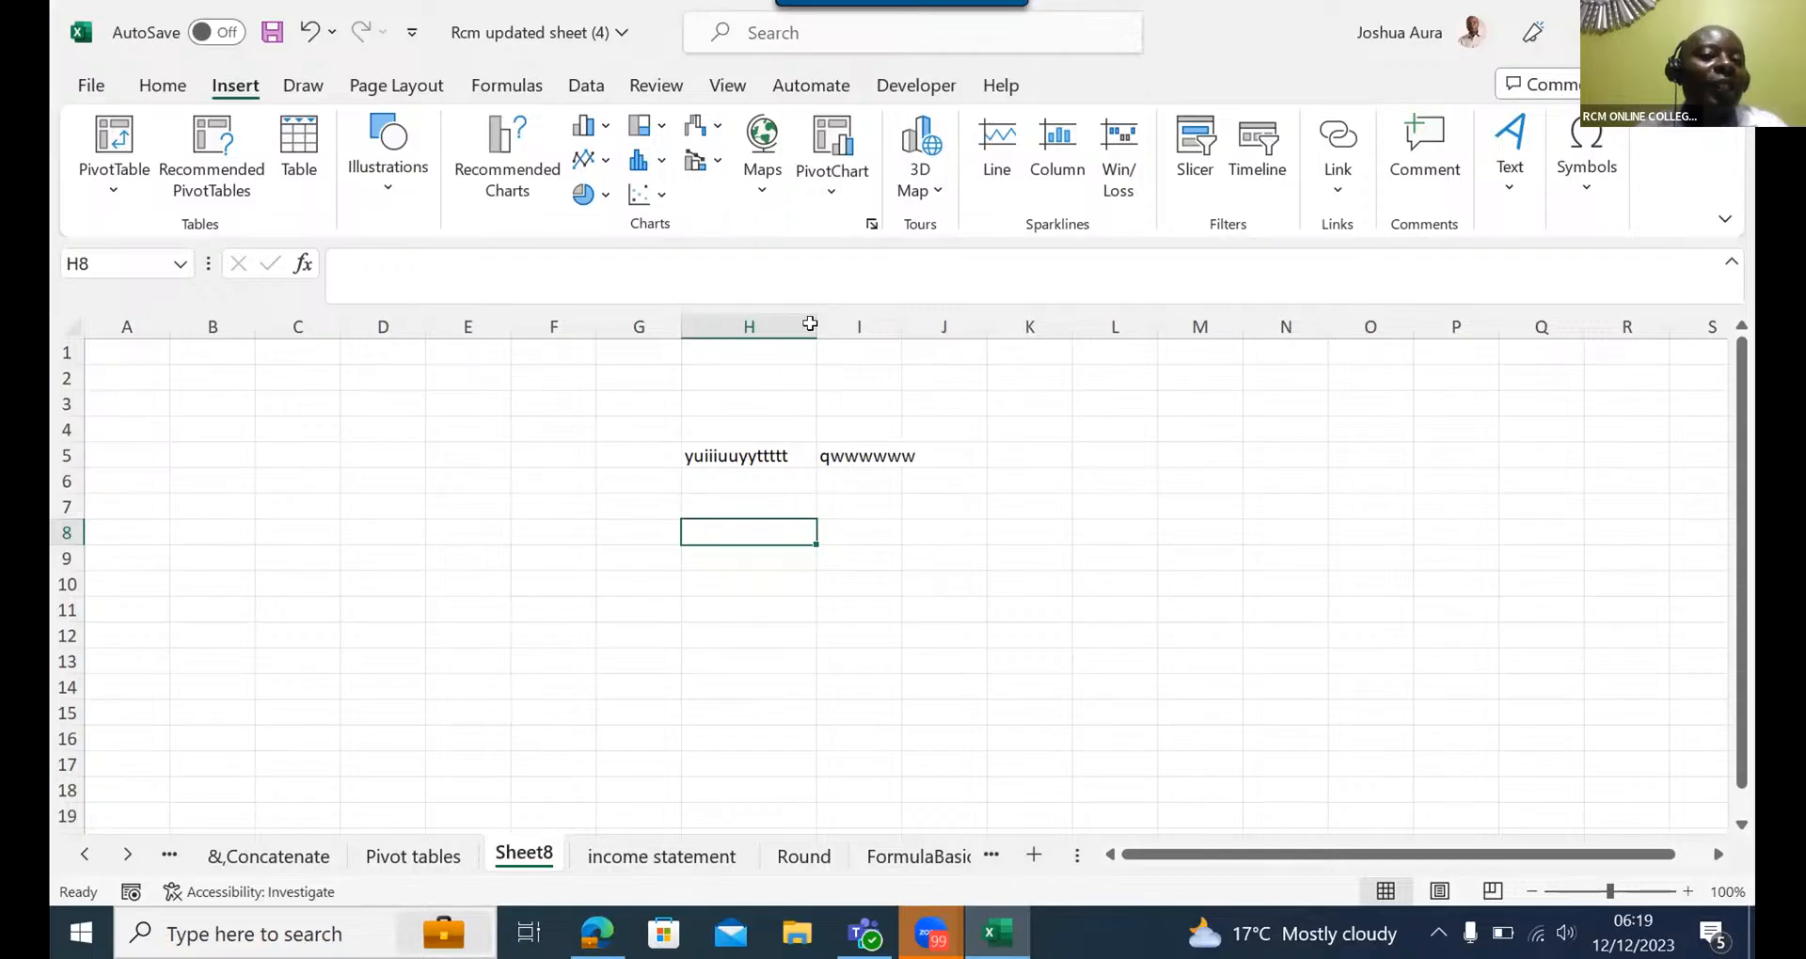
left_click_drag(809, 324, 758, 324)
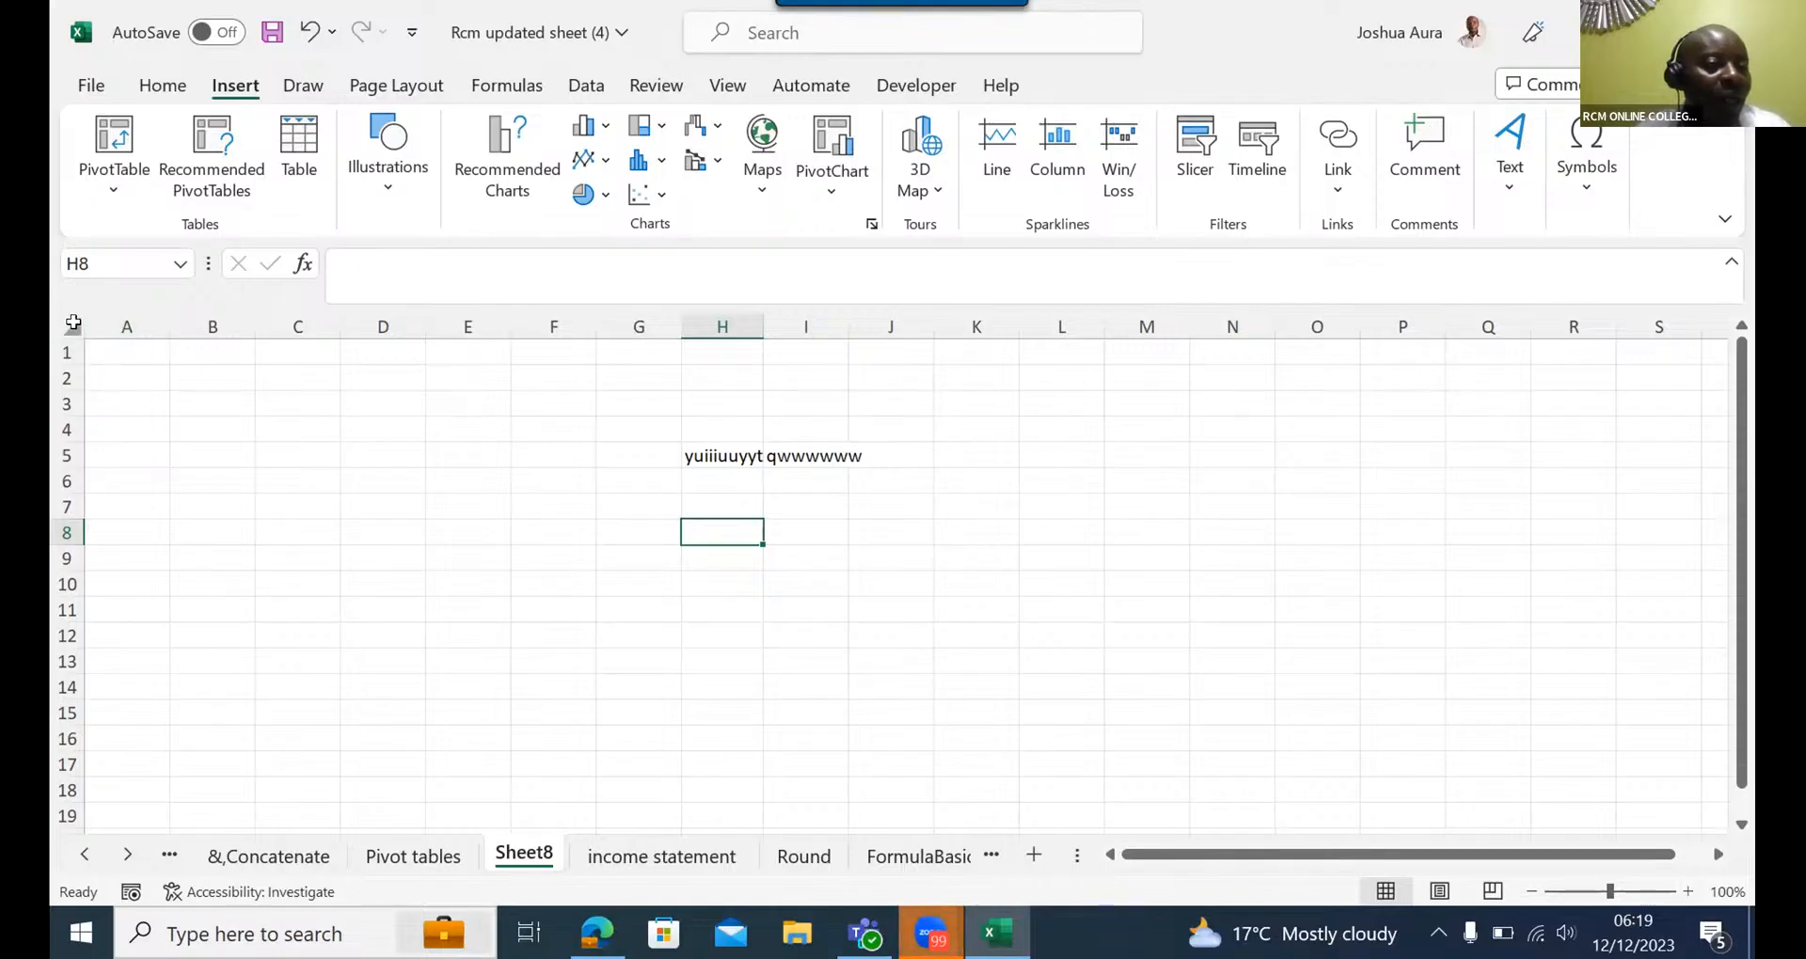
left_click(74, 322)
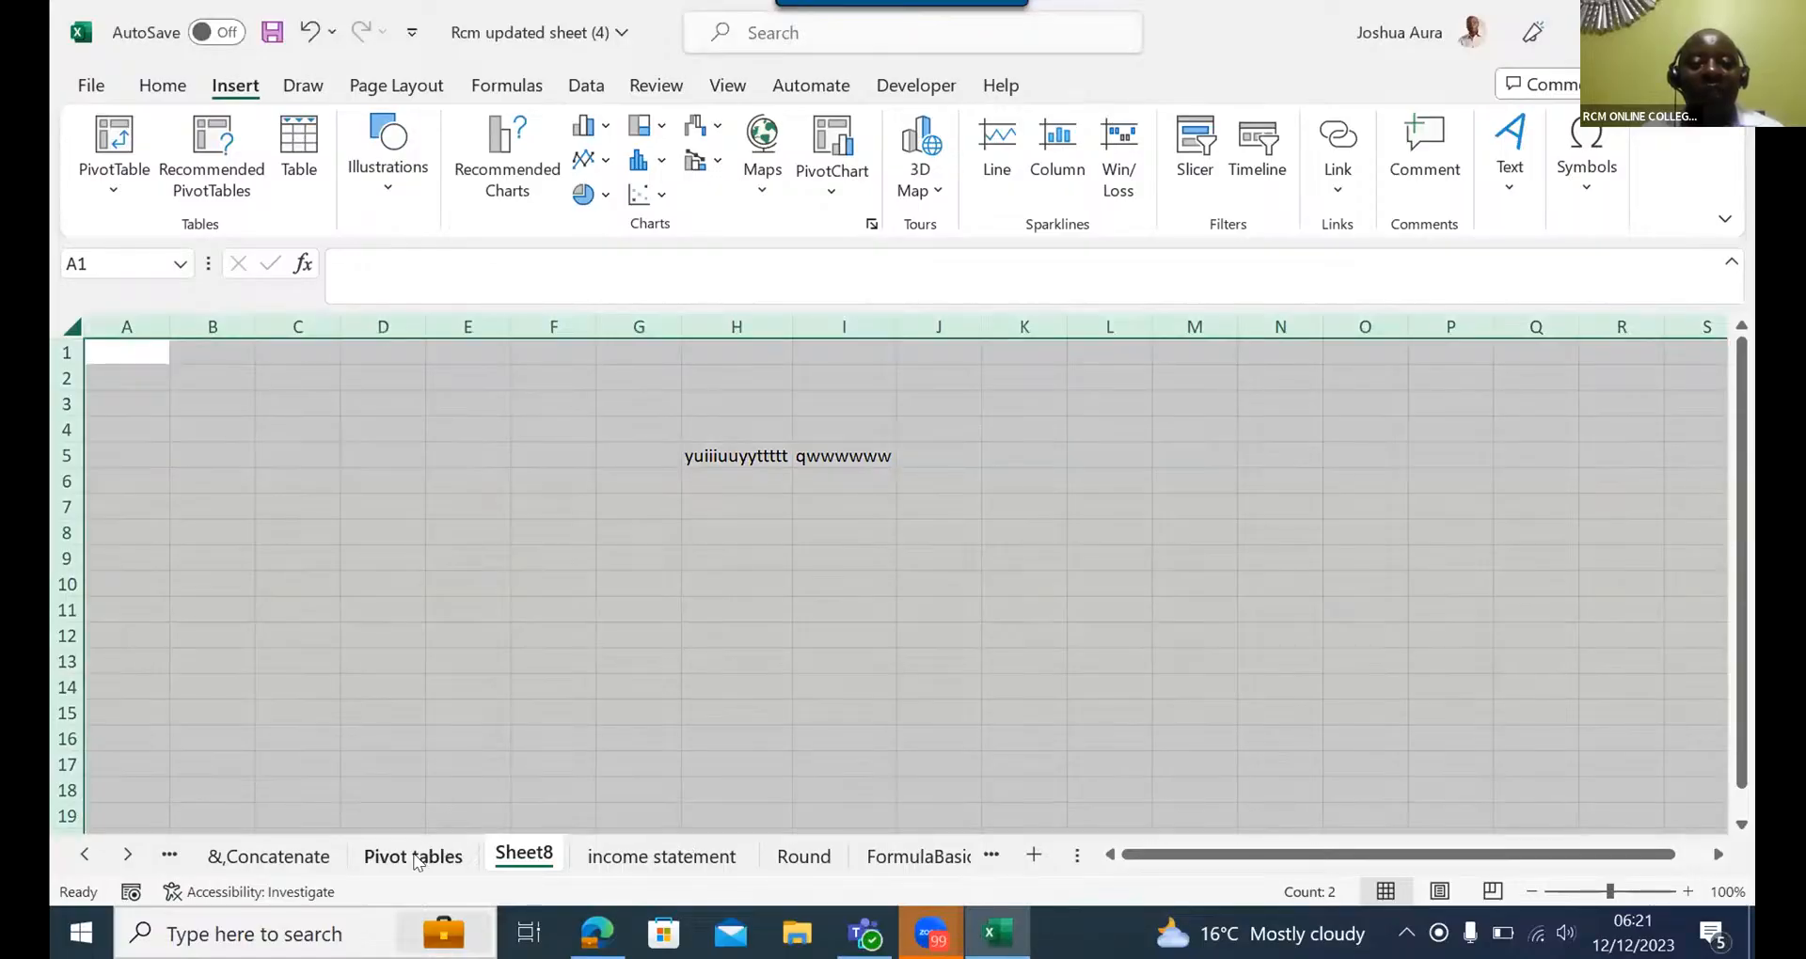
- Create a PivotTable on a new worksheet from the range B3:I15121 of the Pivot tables sheet
left_click(414, 857)
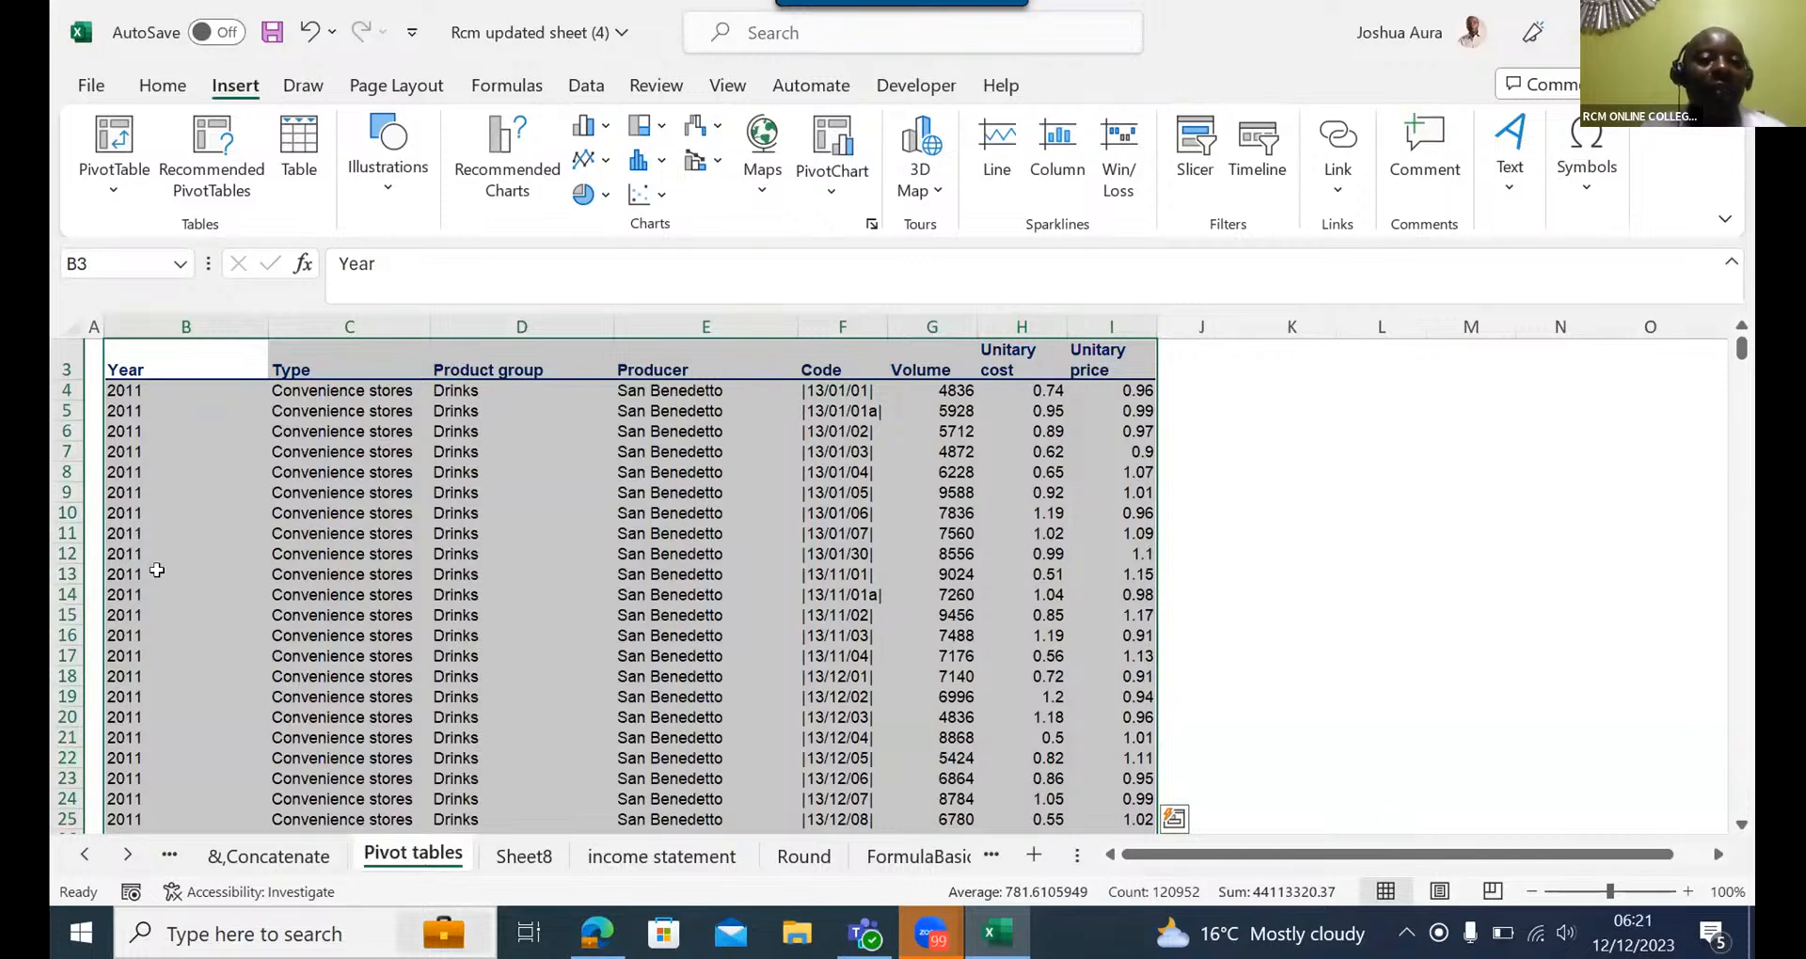
left_click(116, 132)
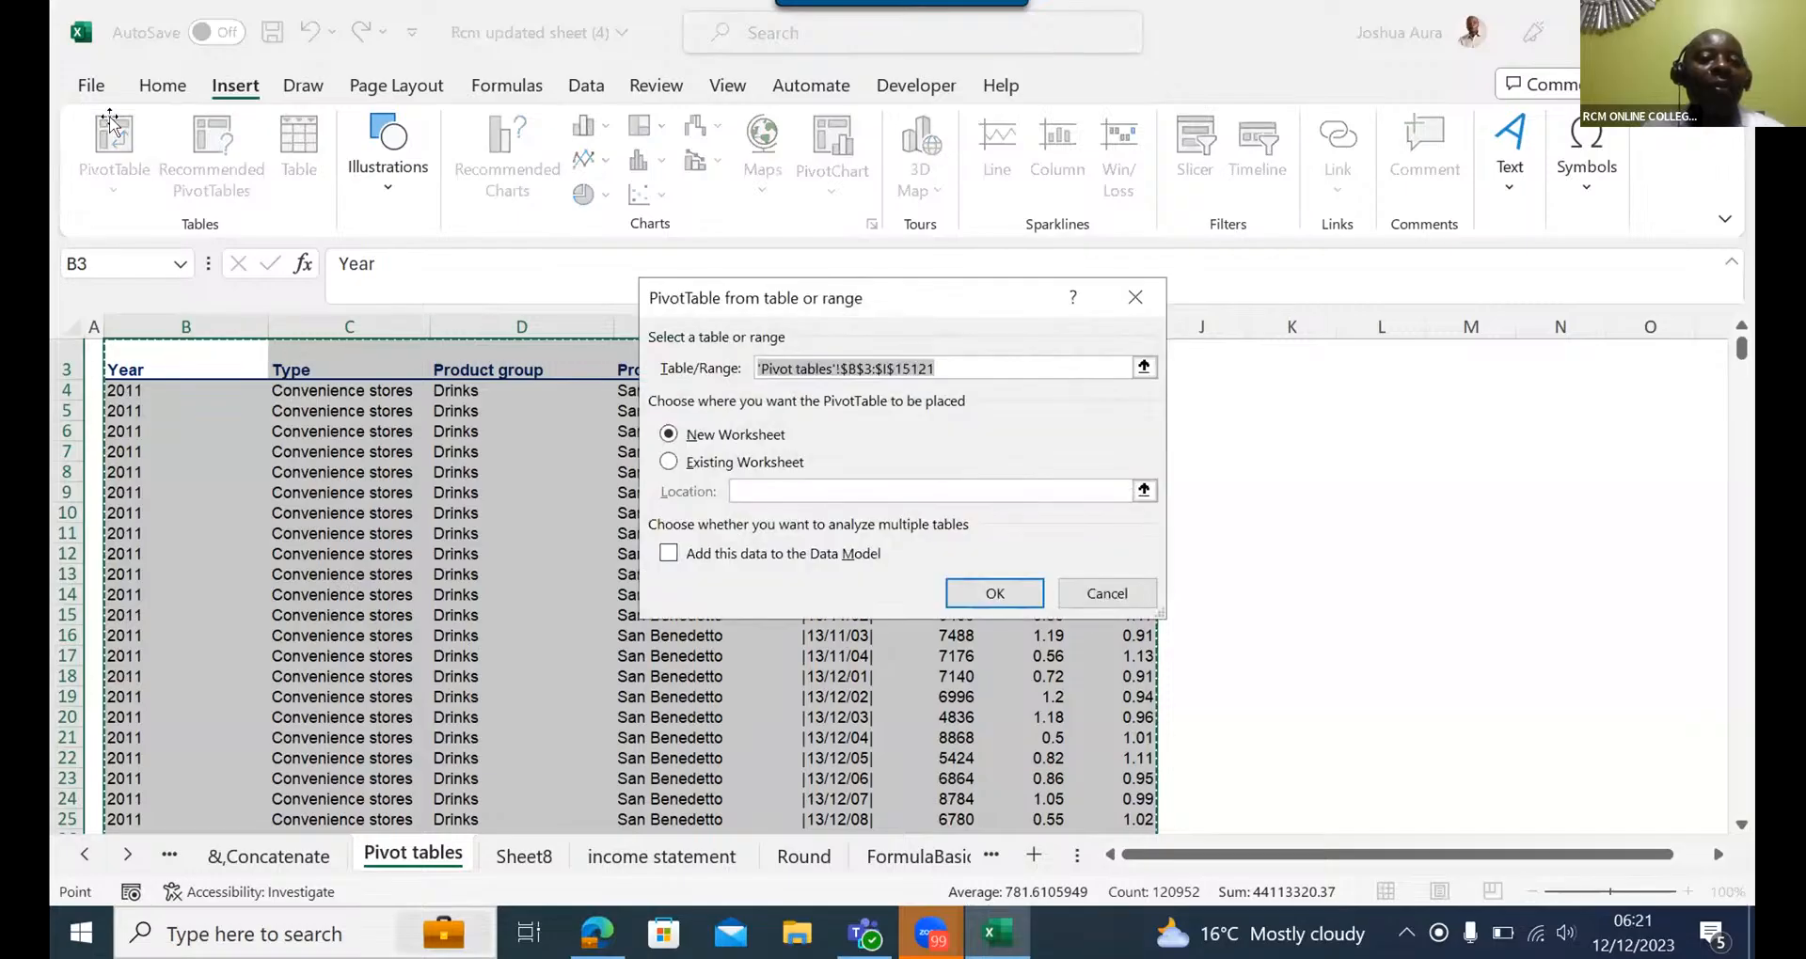
left_click(1004, 599)
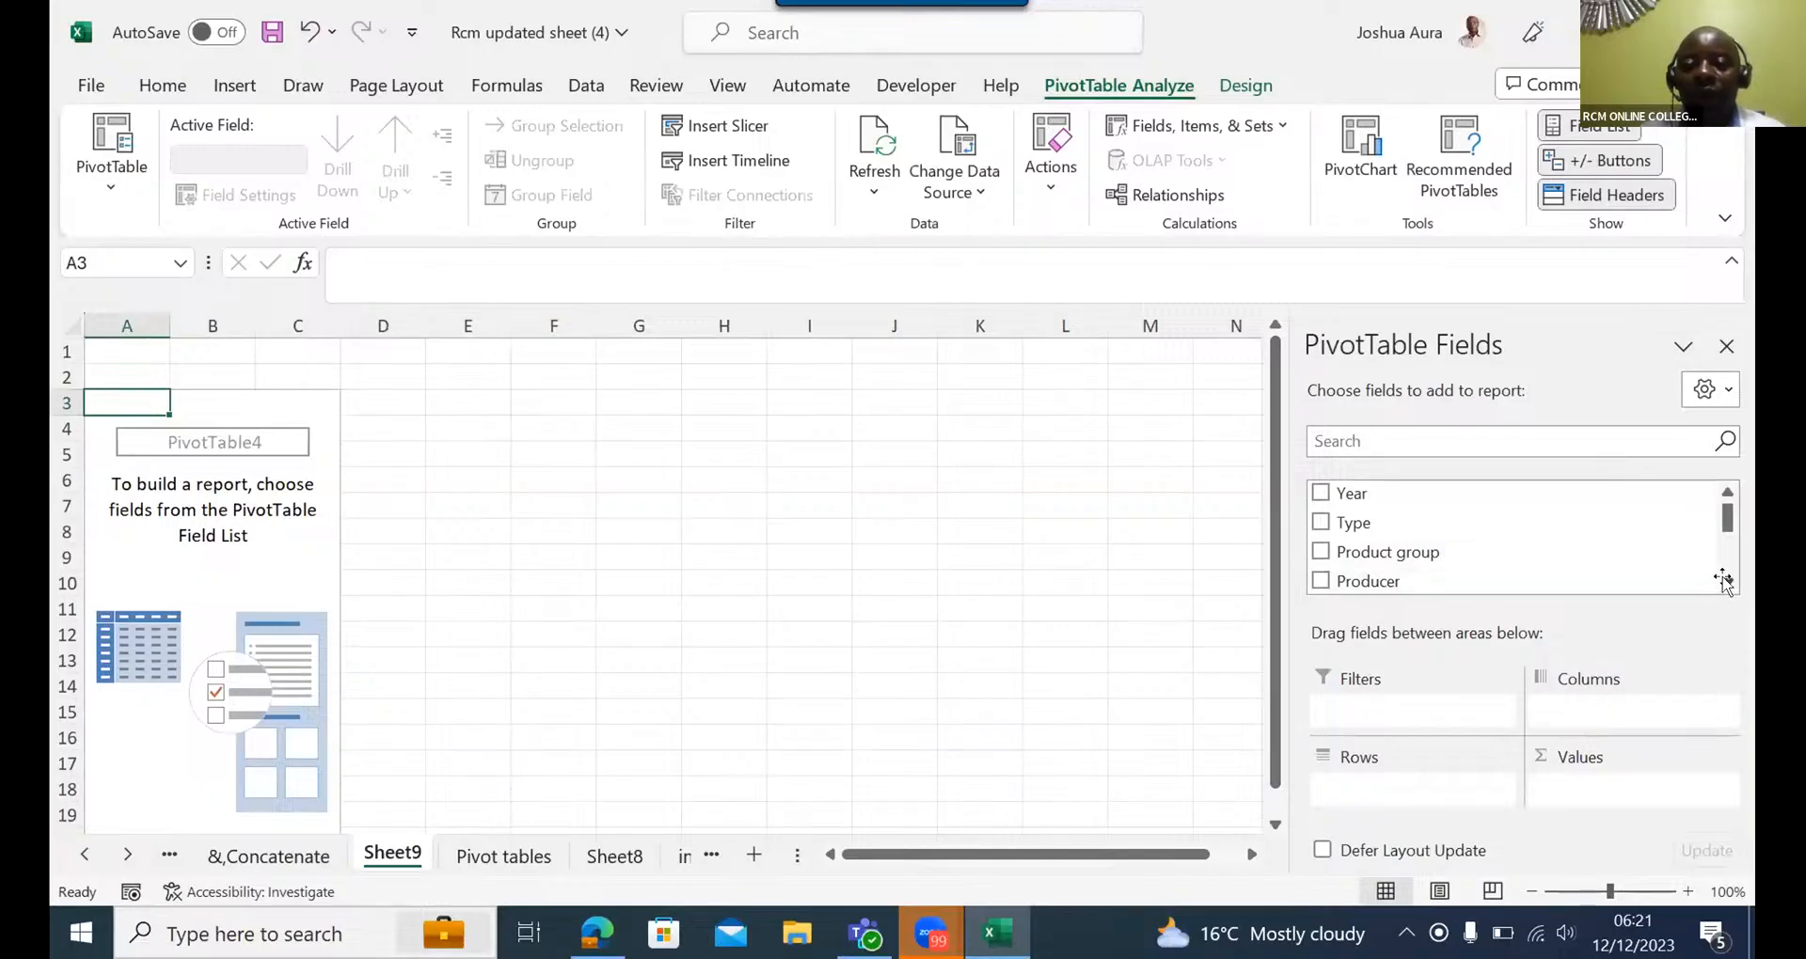
- Add the Volume field to the PivotTable's Values area and summarize it by Sum
scroll(1724, 581, "down", 3)
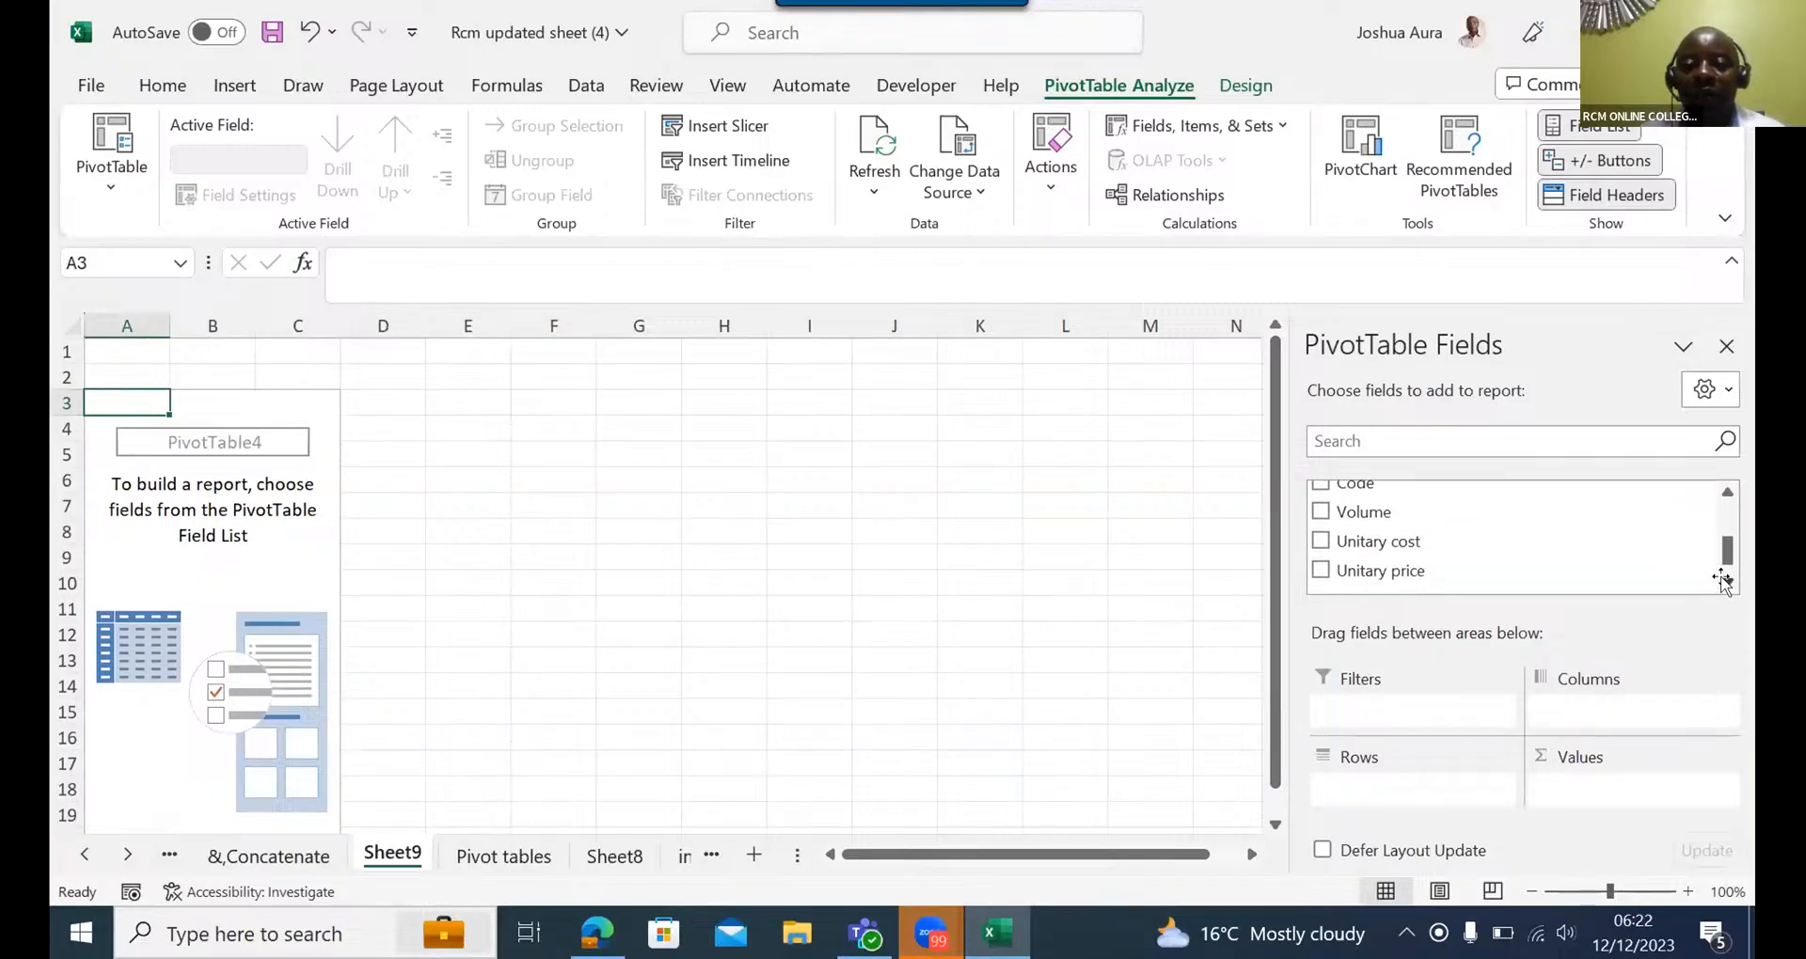
left_click_drag(1358, 511, 1578, 795)
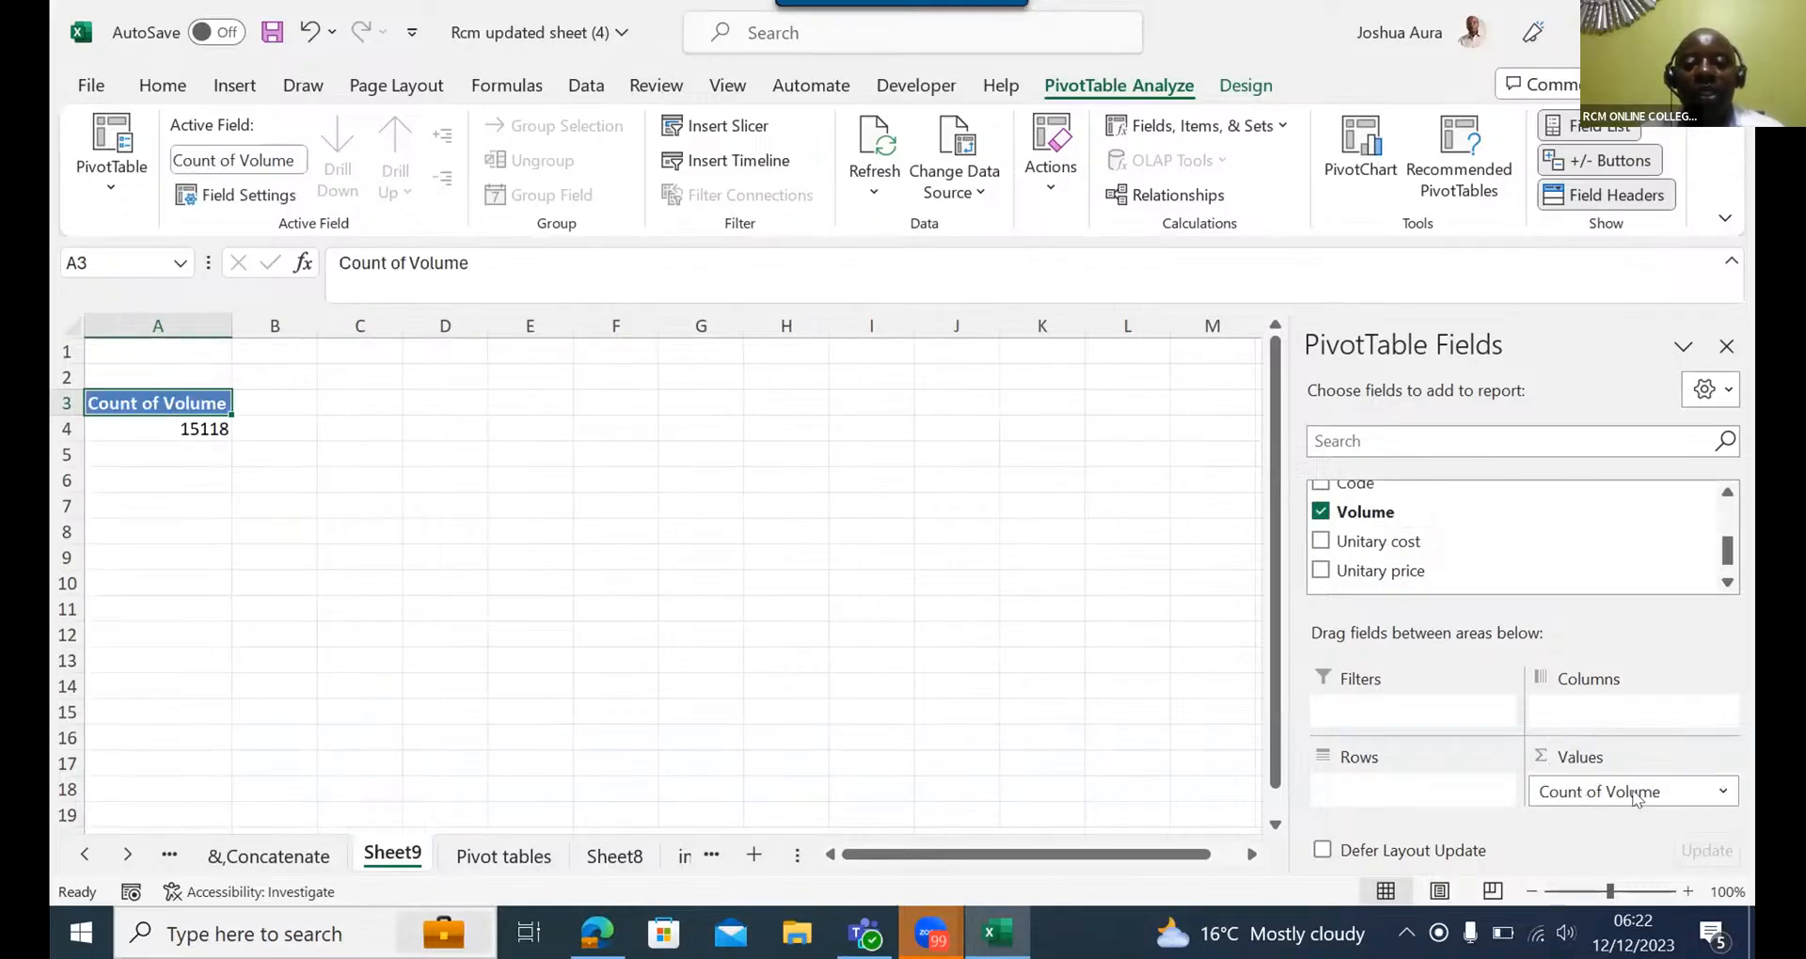
left_click(1722, 793)
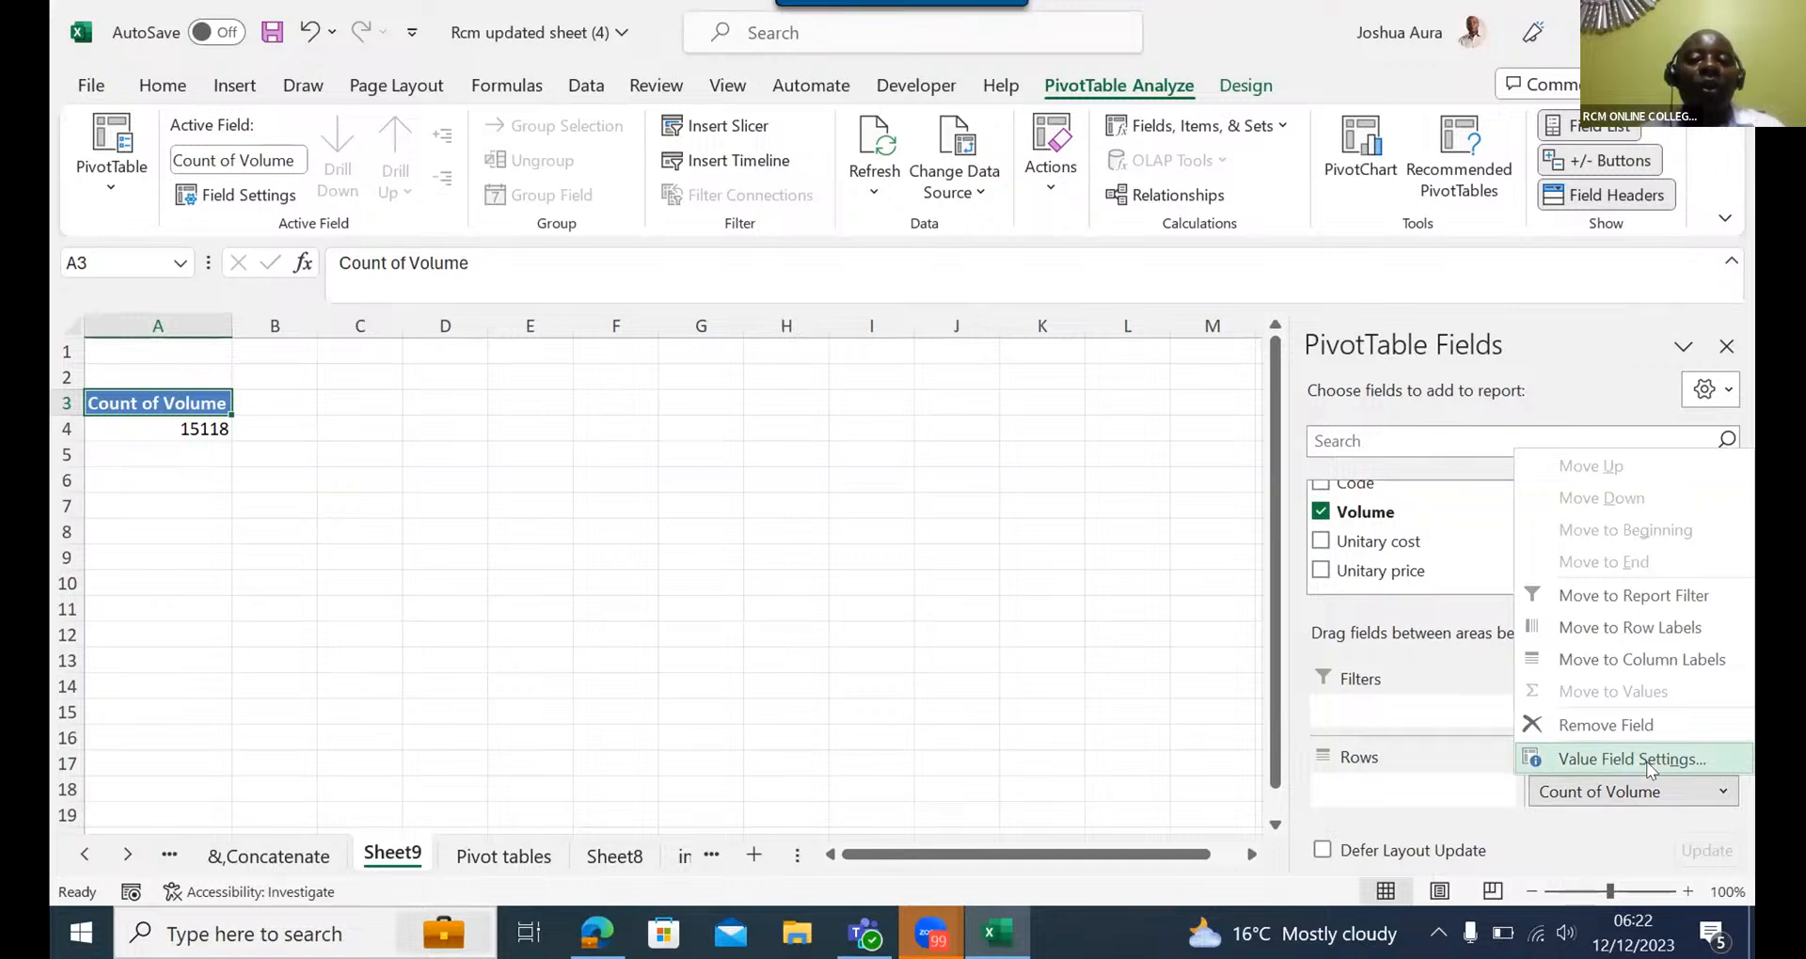
left_click(1614, 760)
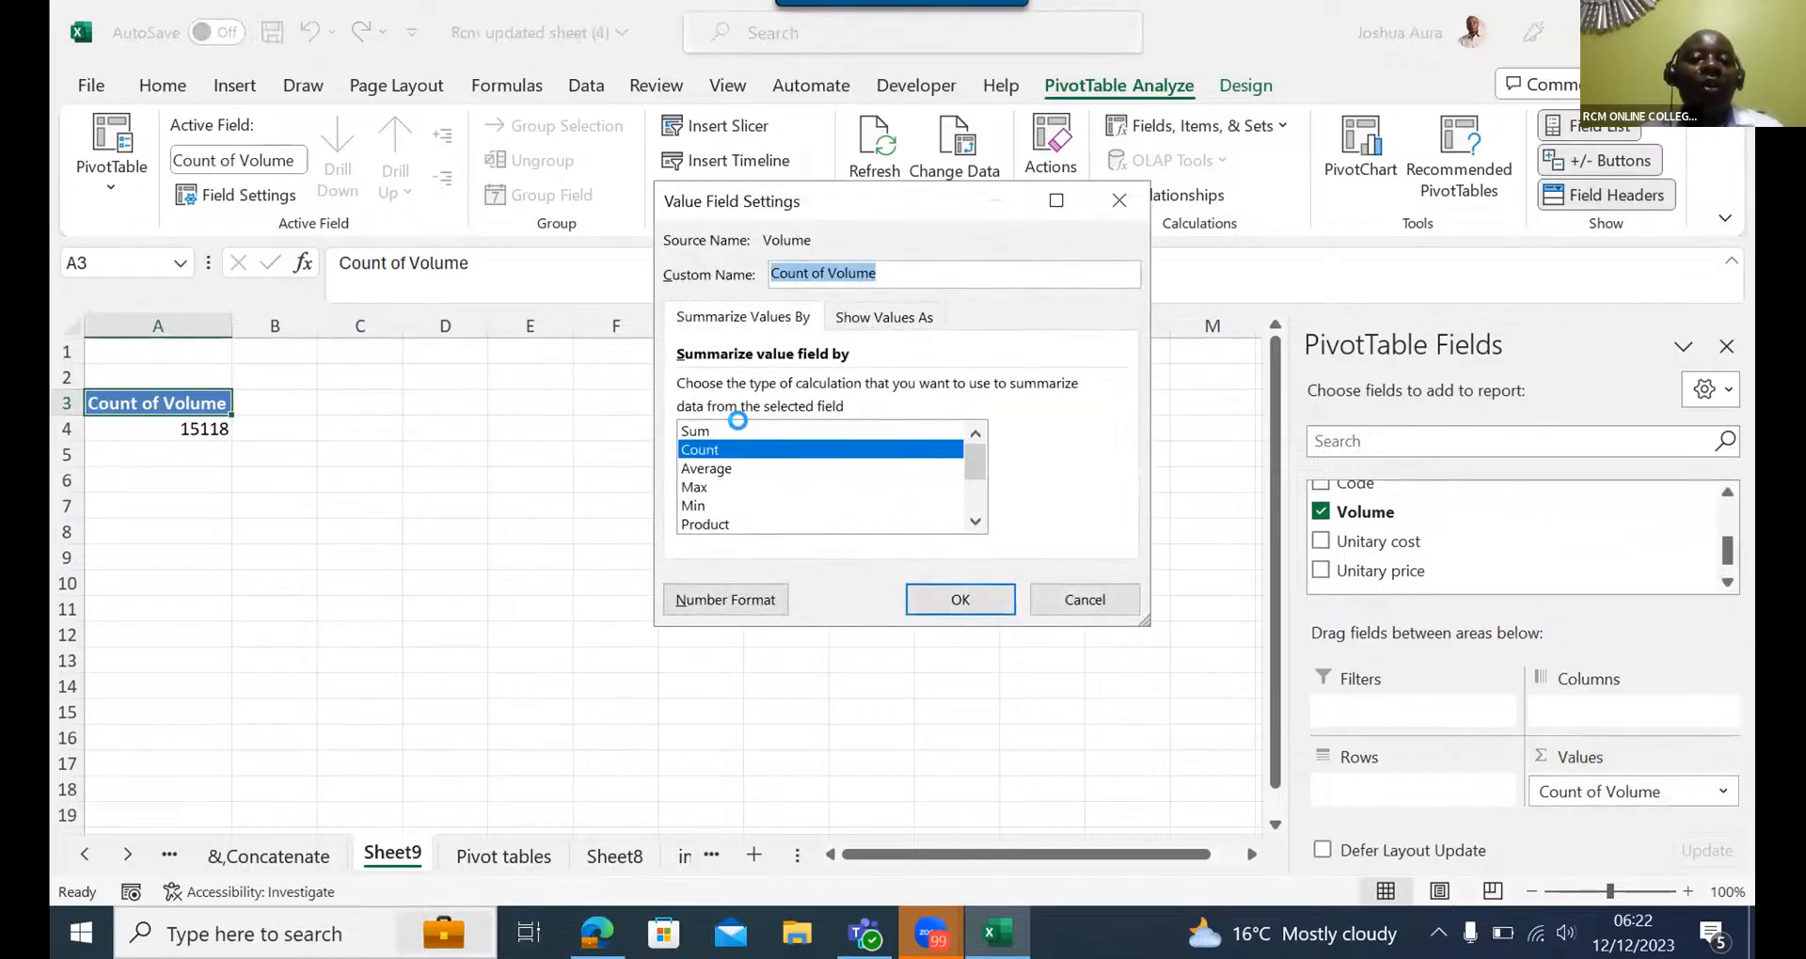
left_click(724, 430)
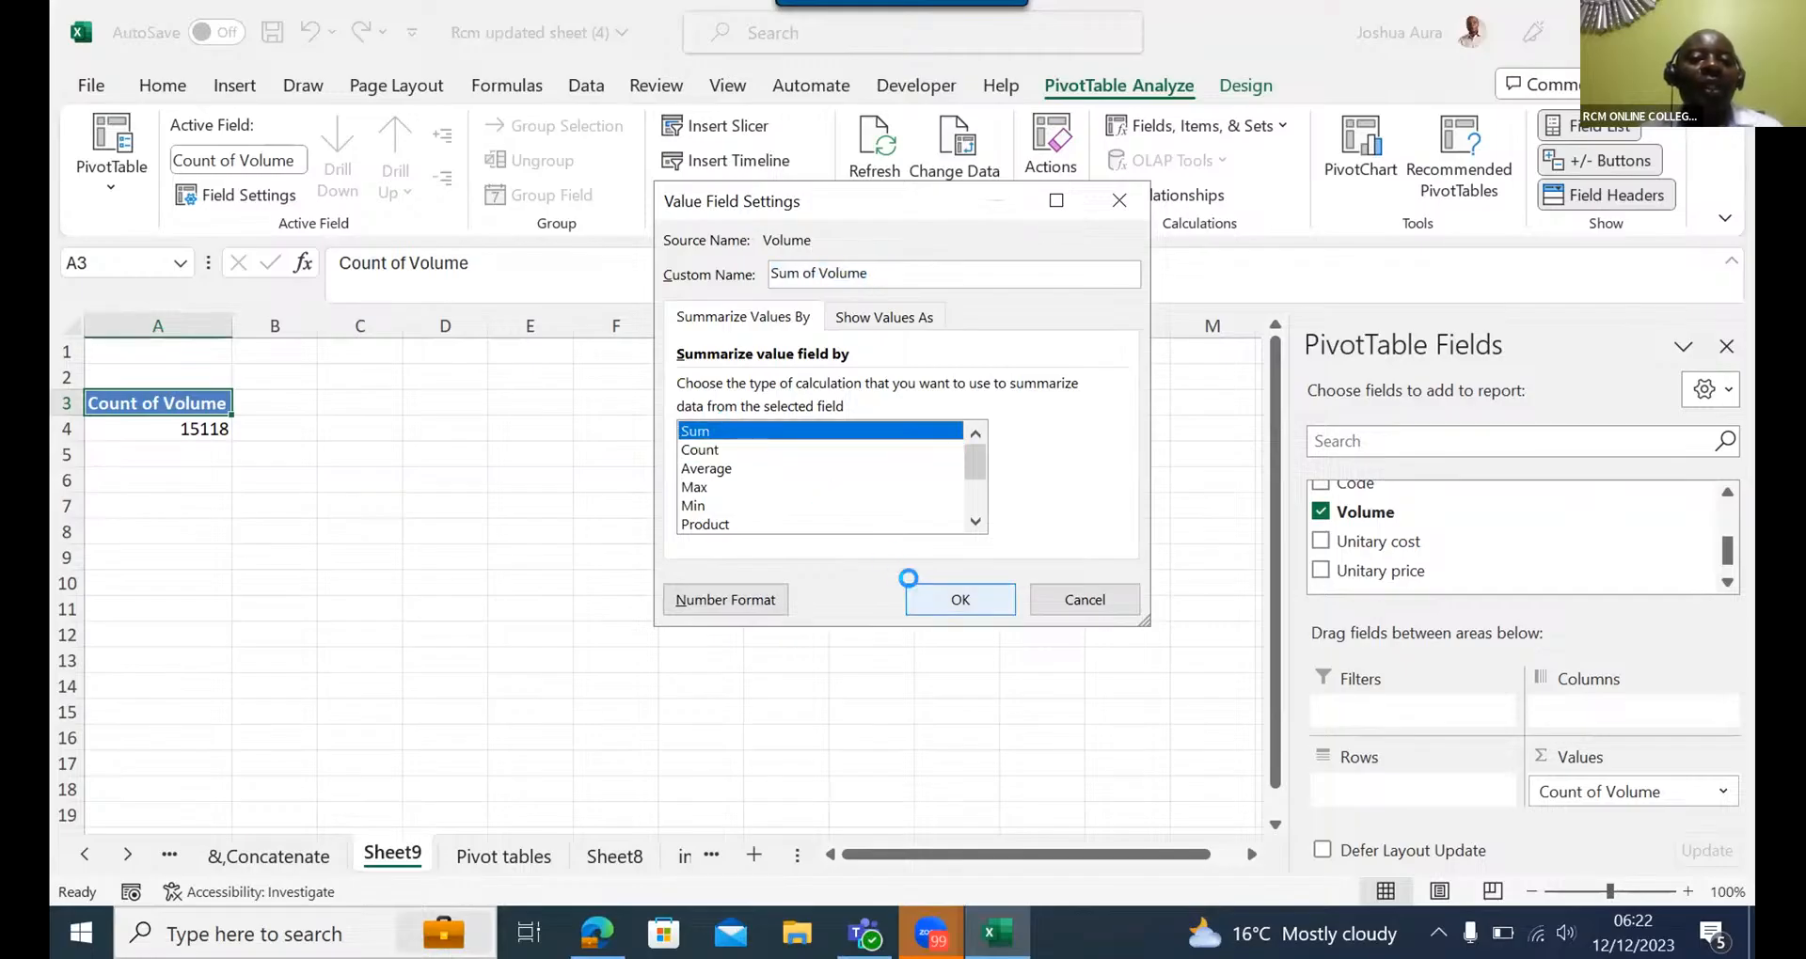
left_click(925, 592)
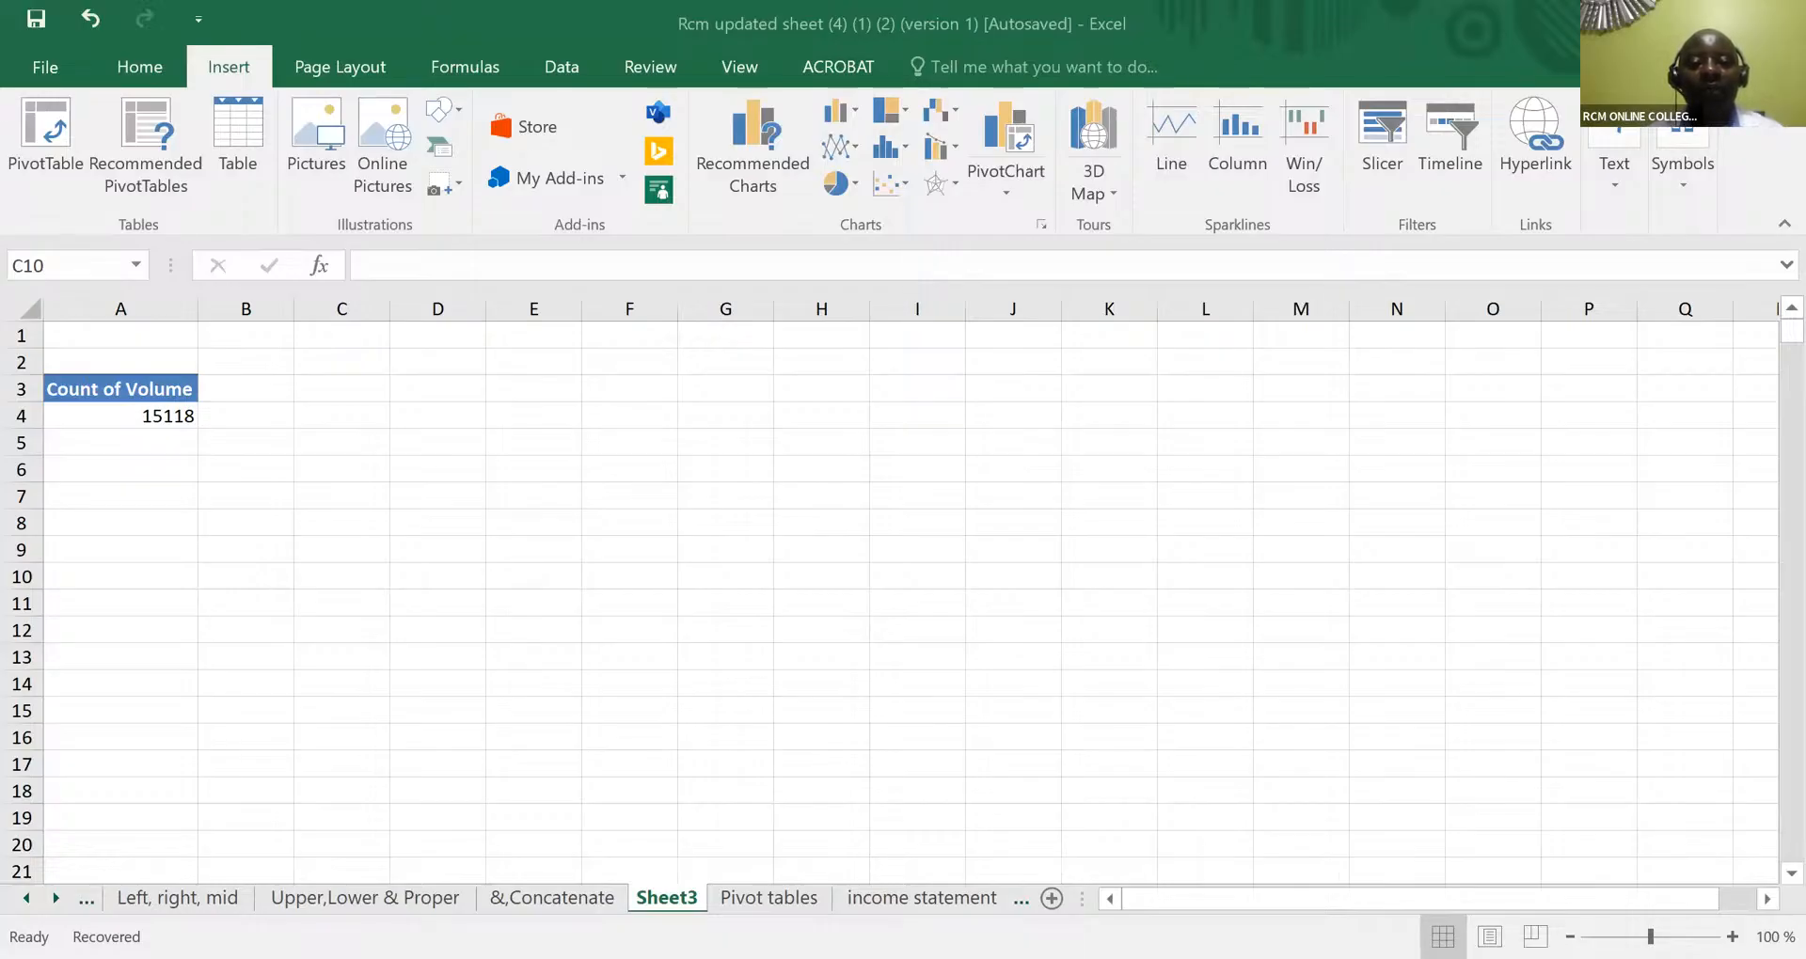
- In the autosaved workbook copy, select B3:I15121 on the Pivot tables sheet and insert a PivotTable from it on a new worksheet
left_click(754, 901)
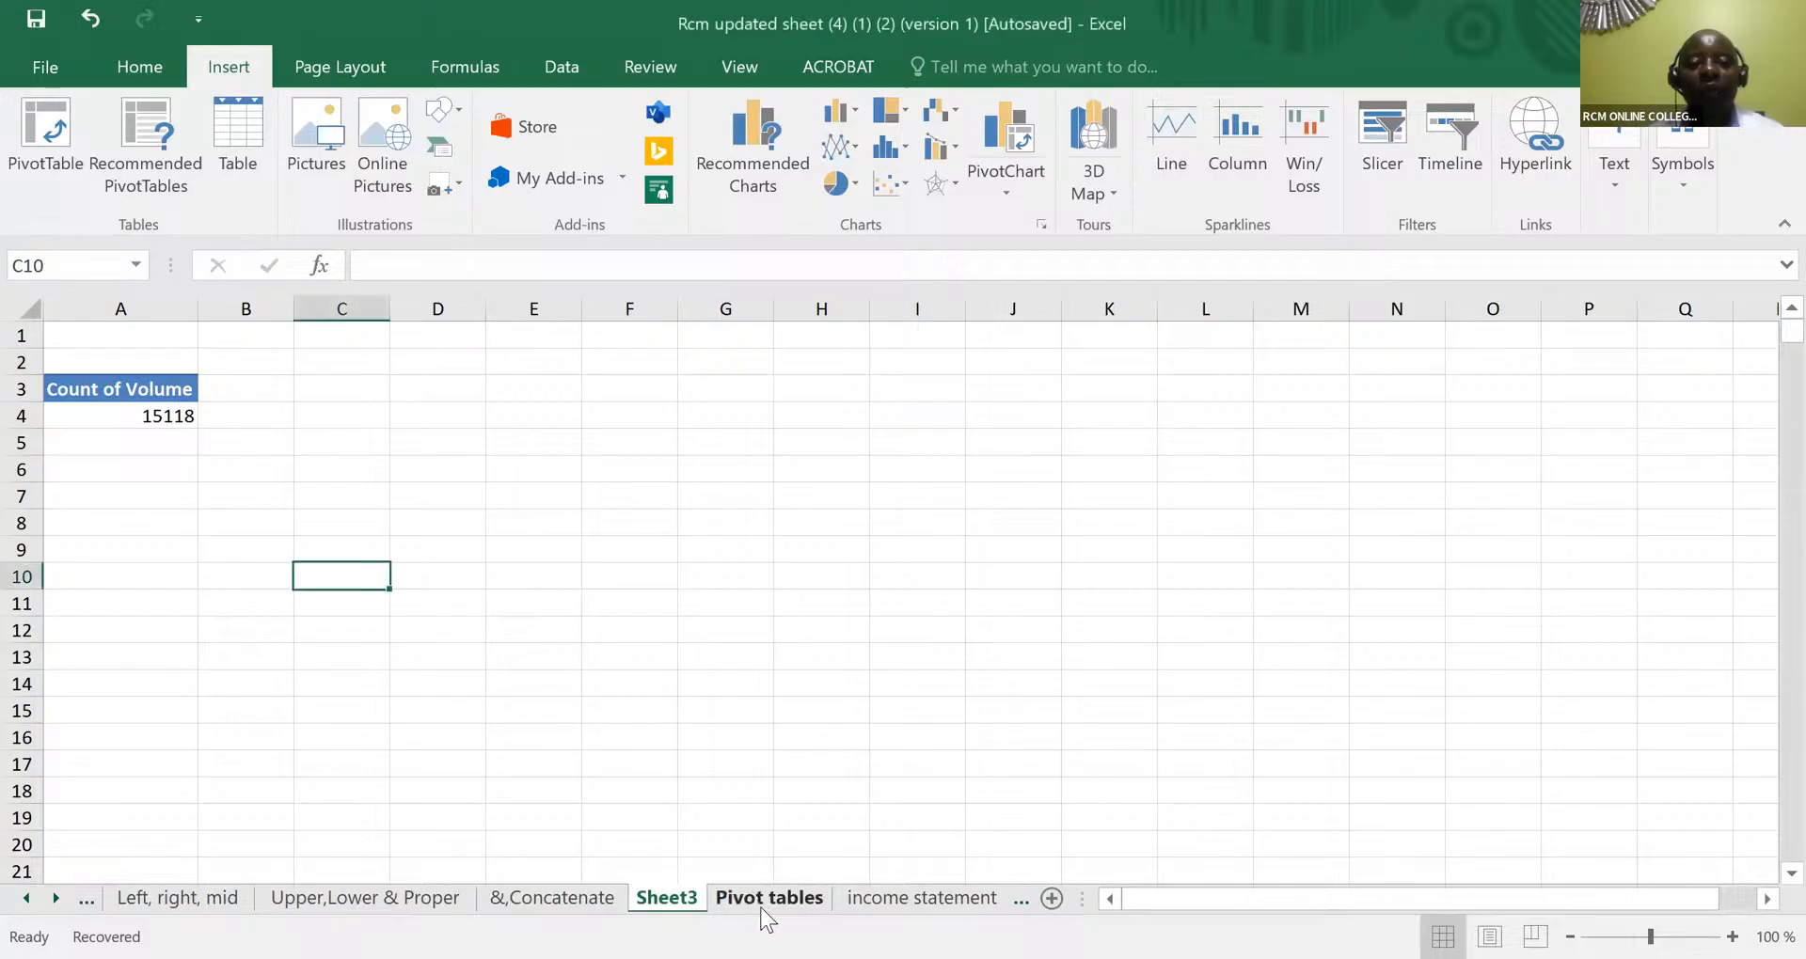
left_click(762, 906)
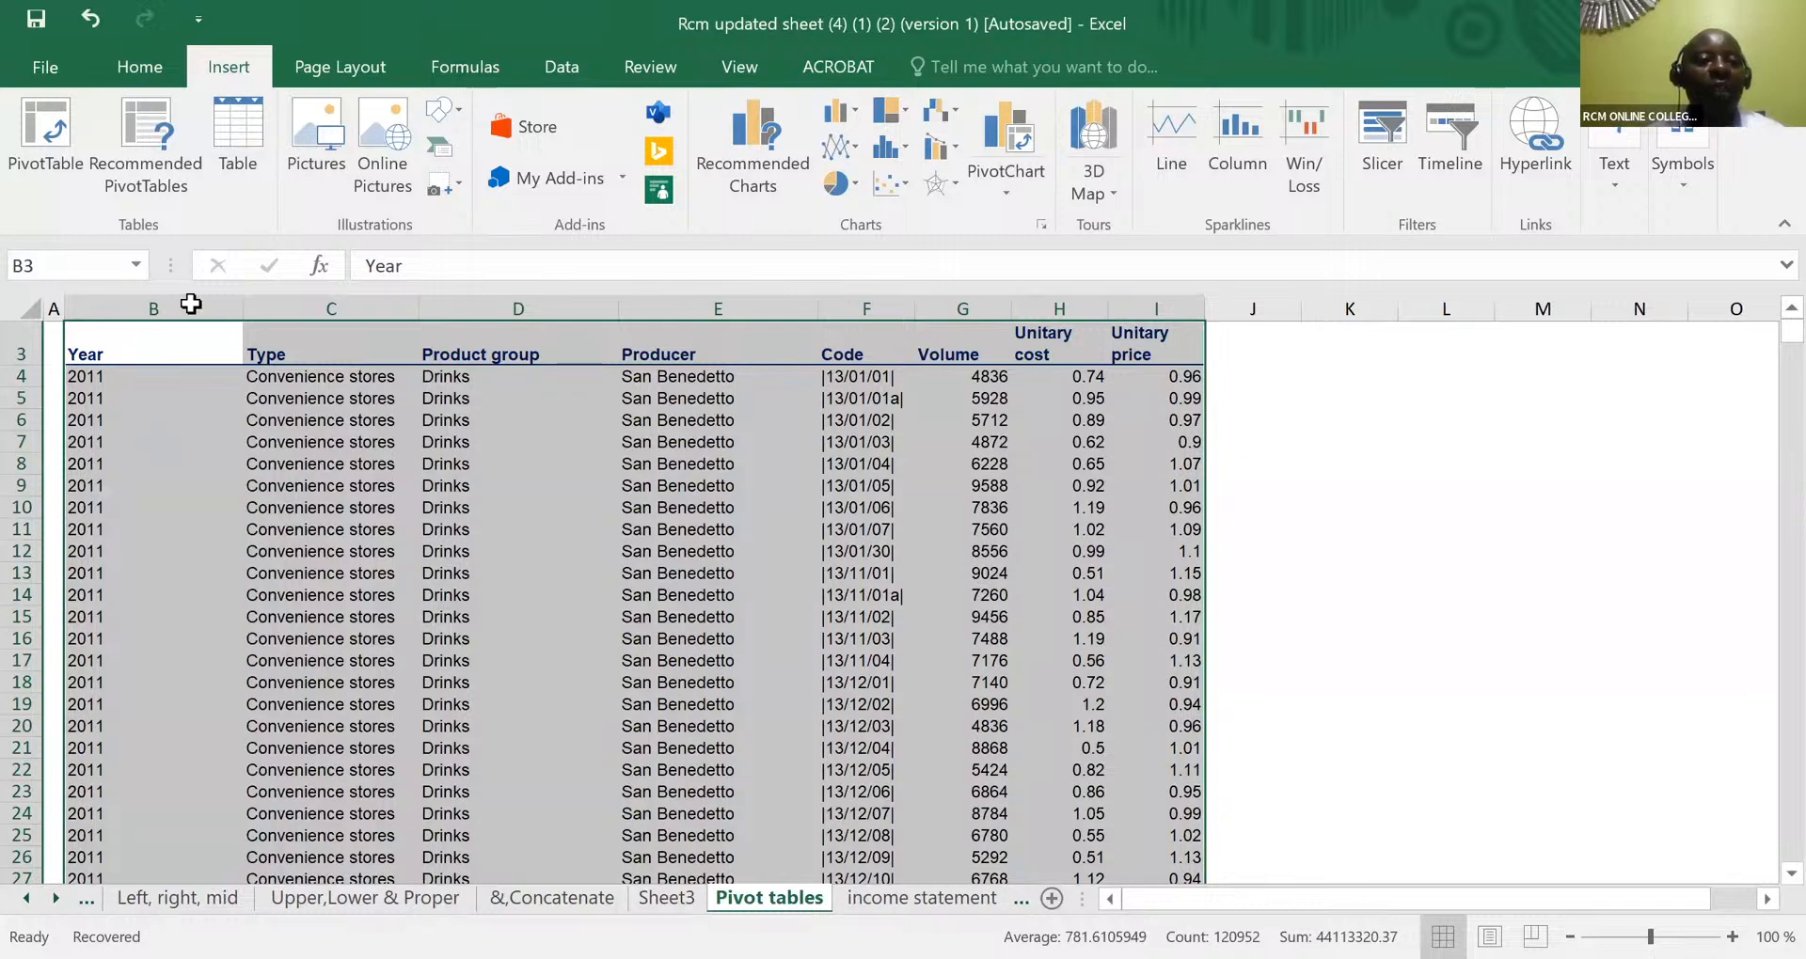
left_click(80, 440)
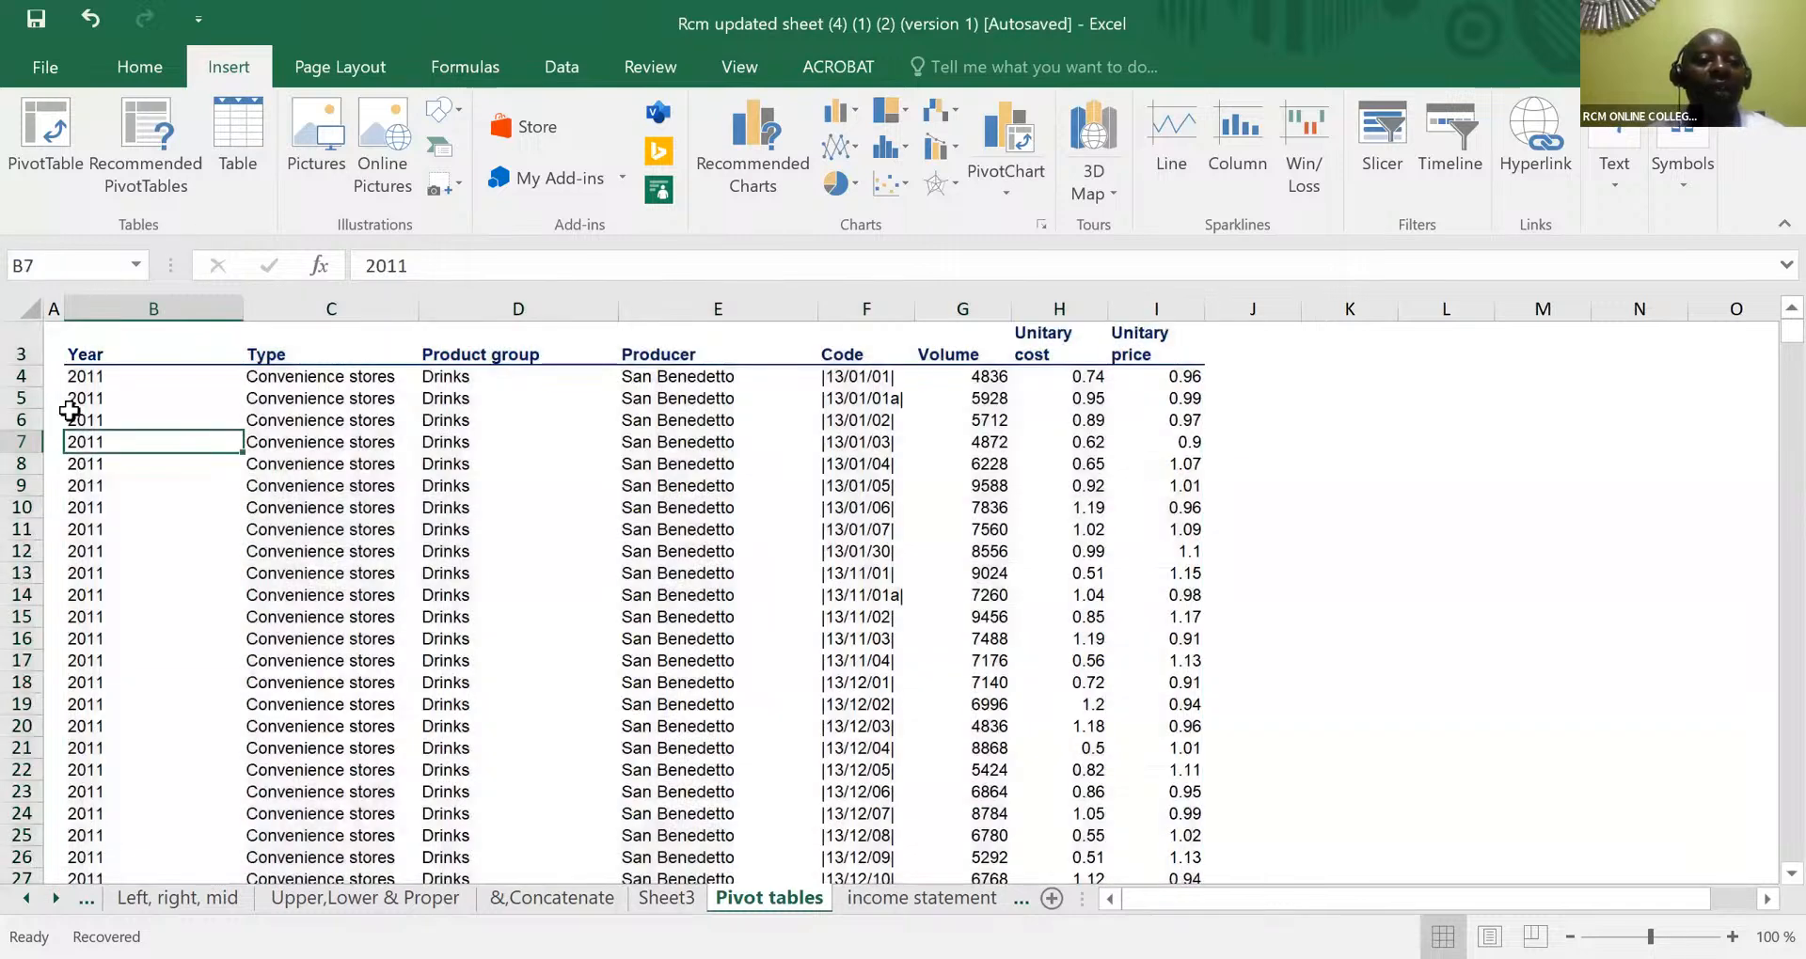
left_click(73, 348)
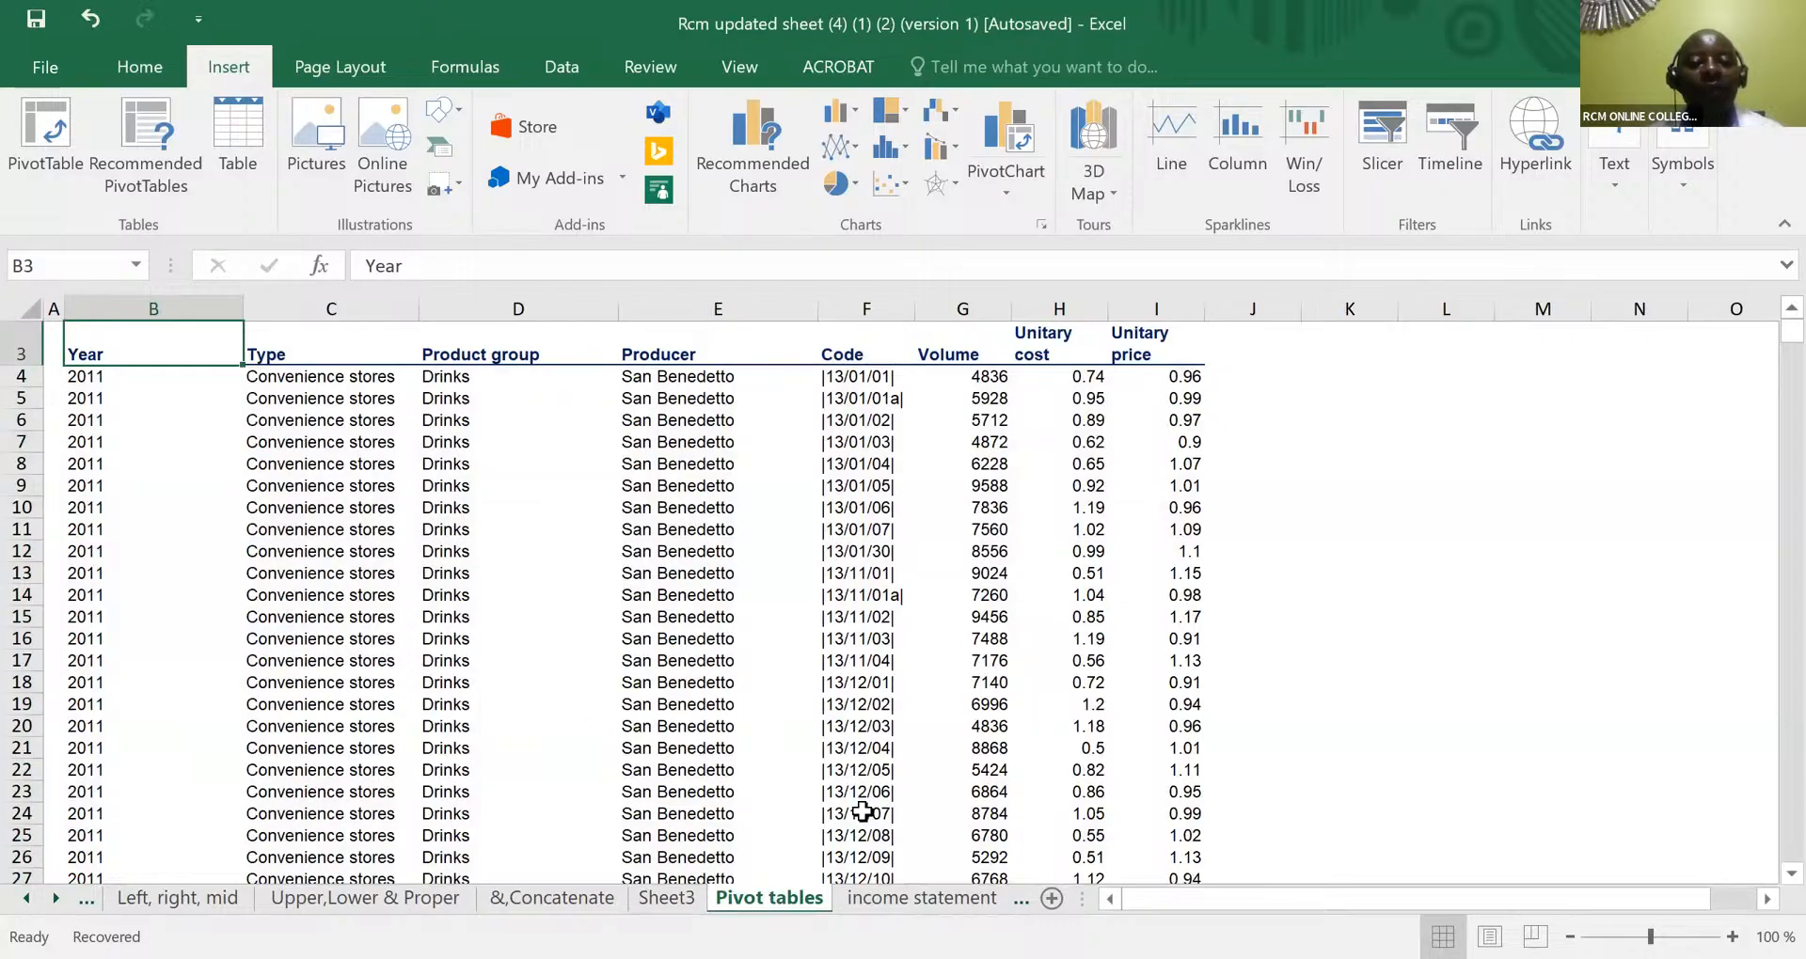
key("ctrl+shift+Right")
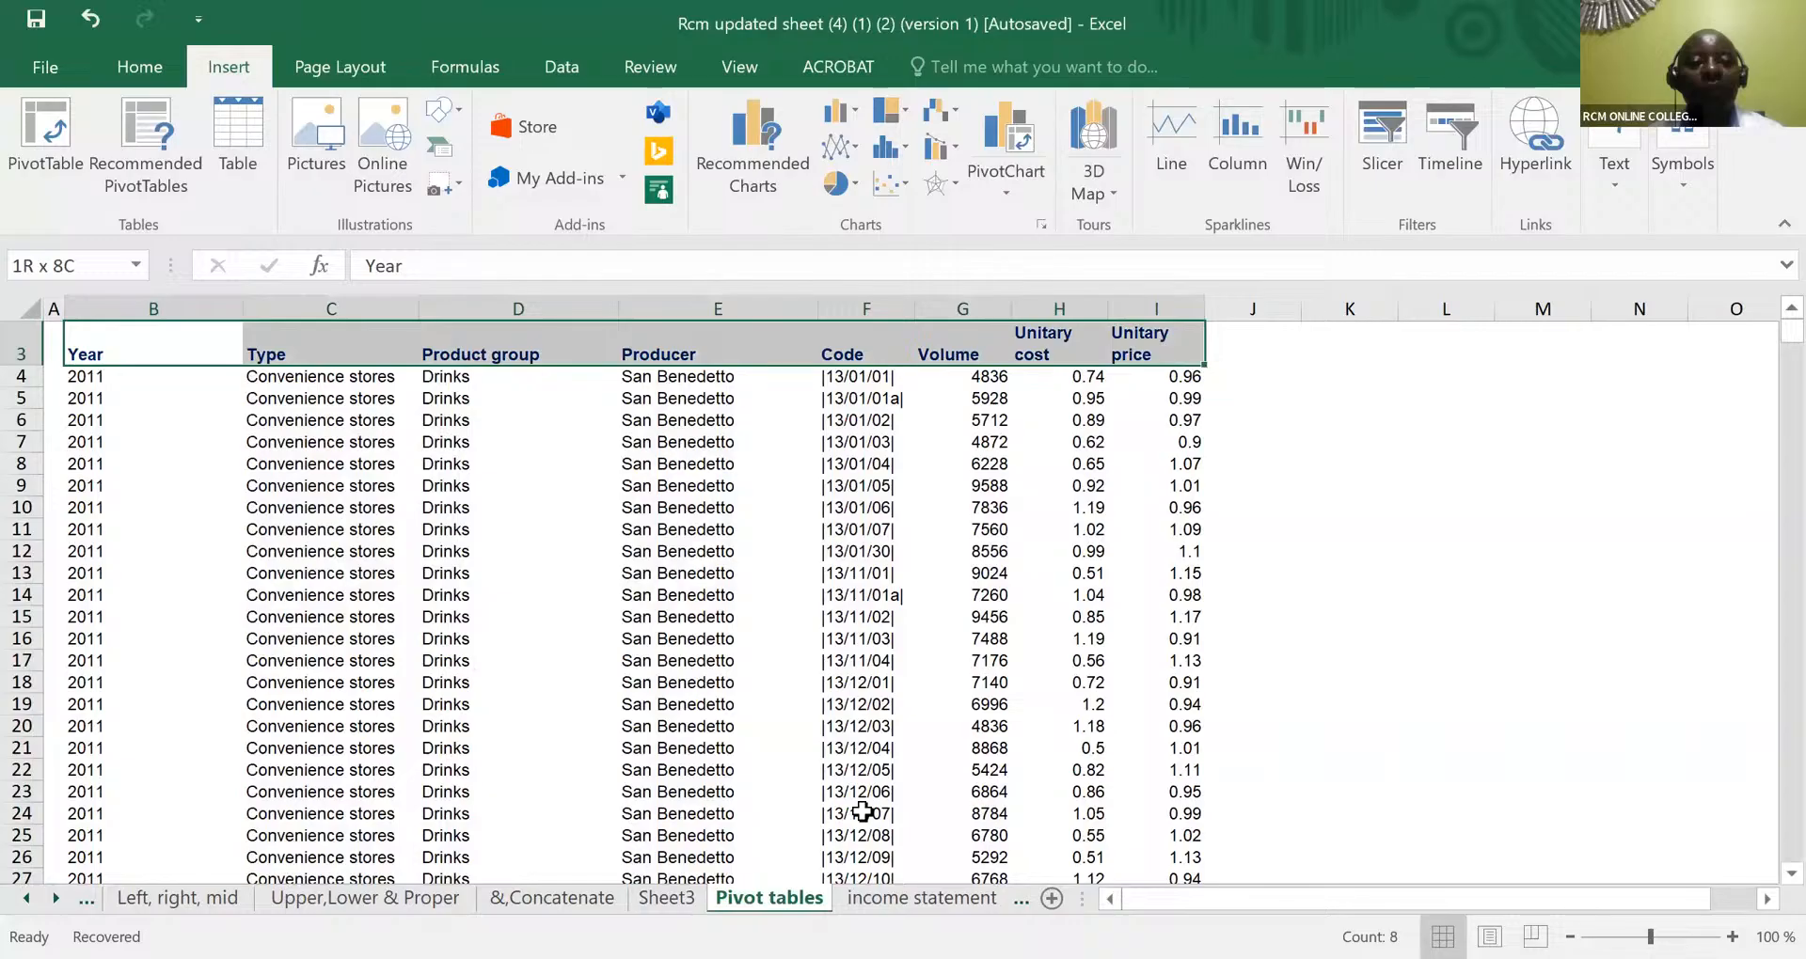
key("ctrl+shift+Down")
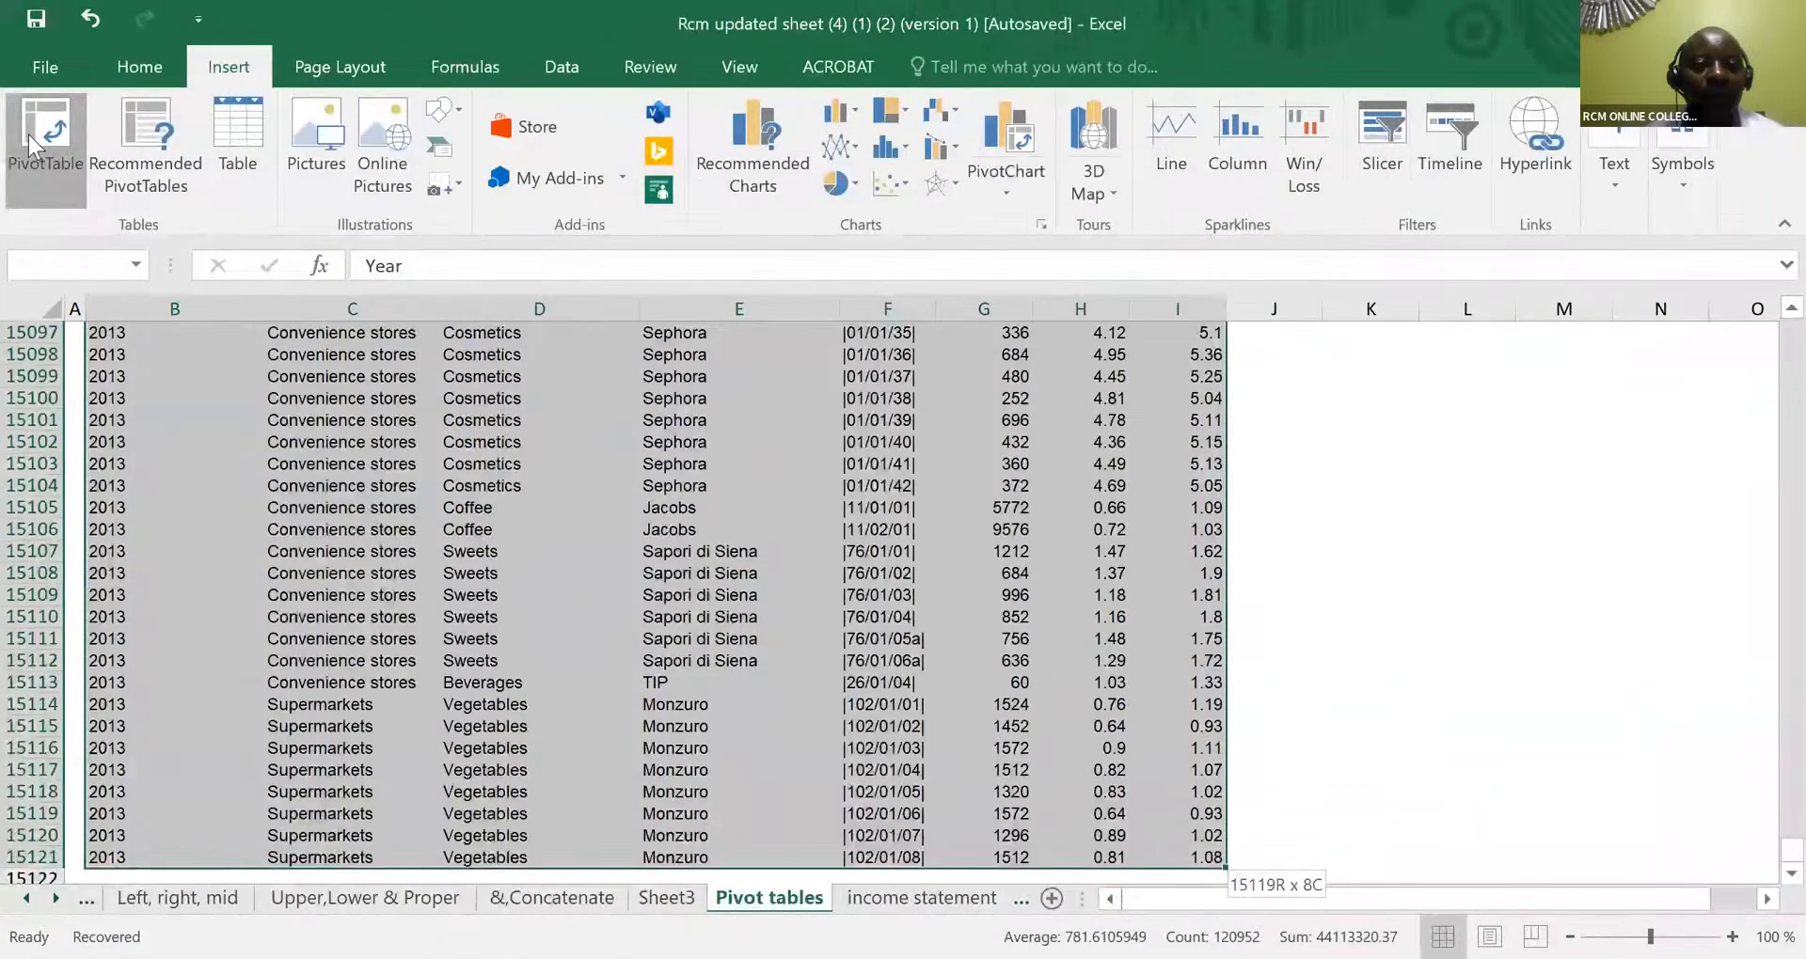
left_click(30, 139)
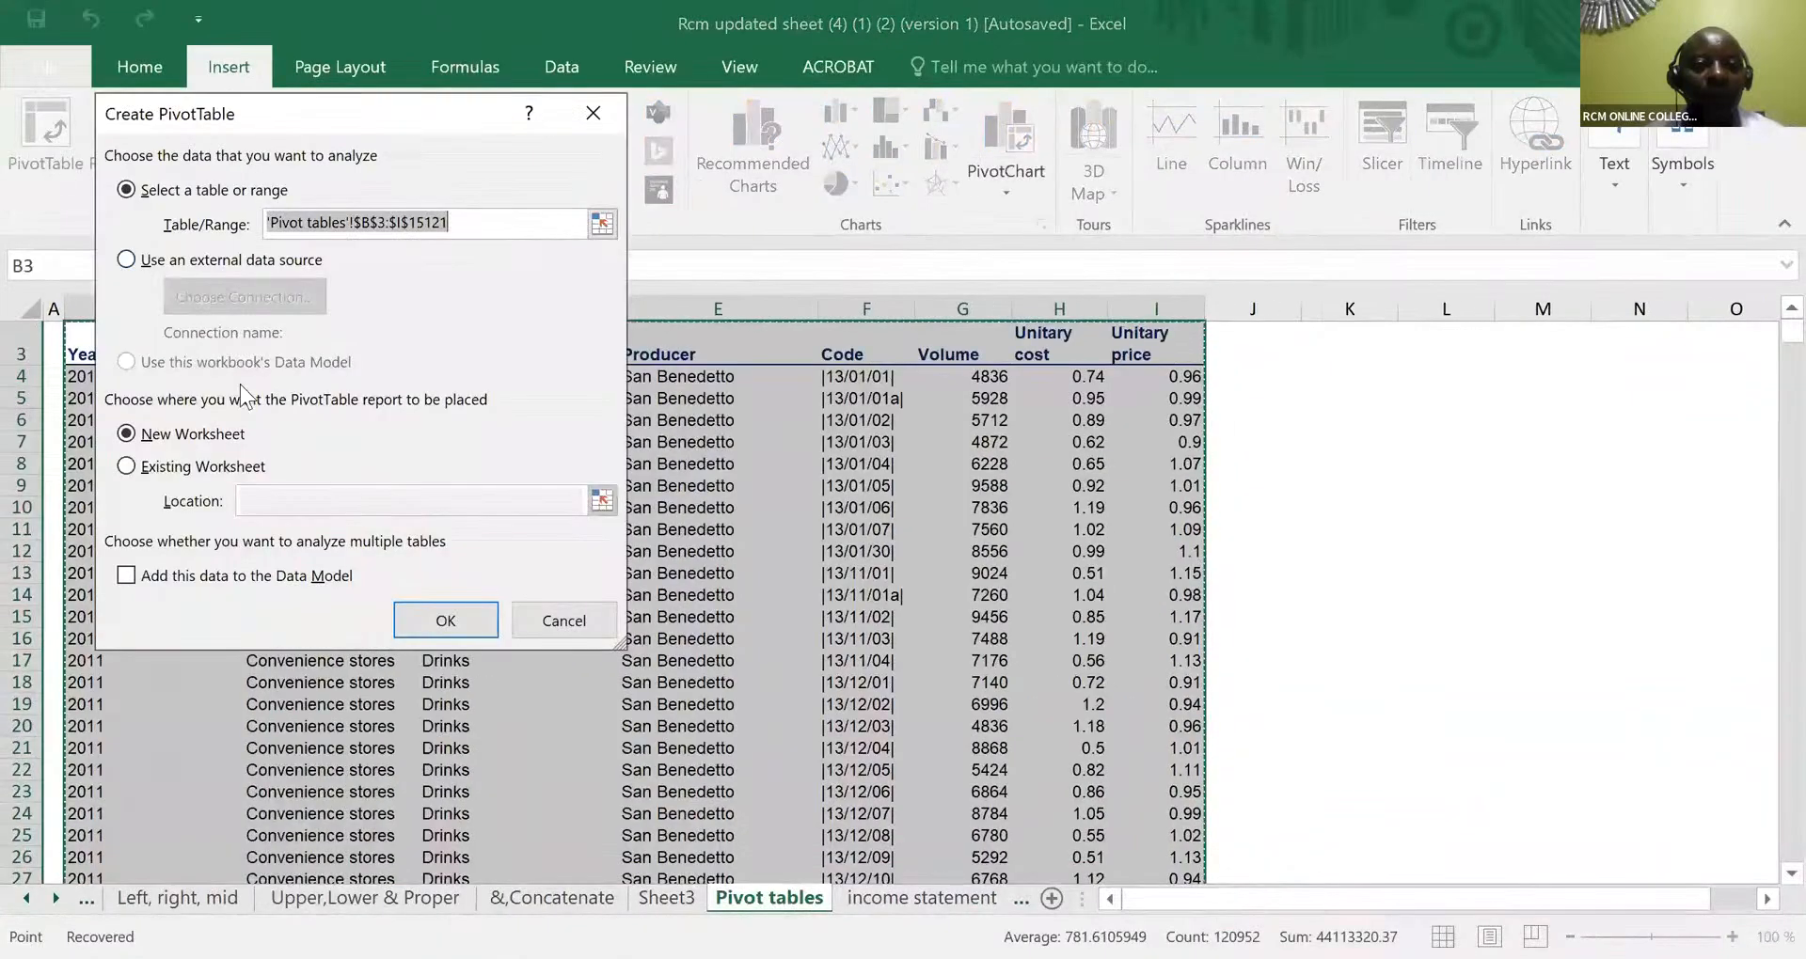
left_click(447, 619)
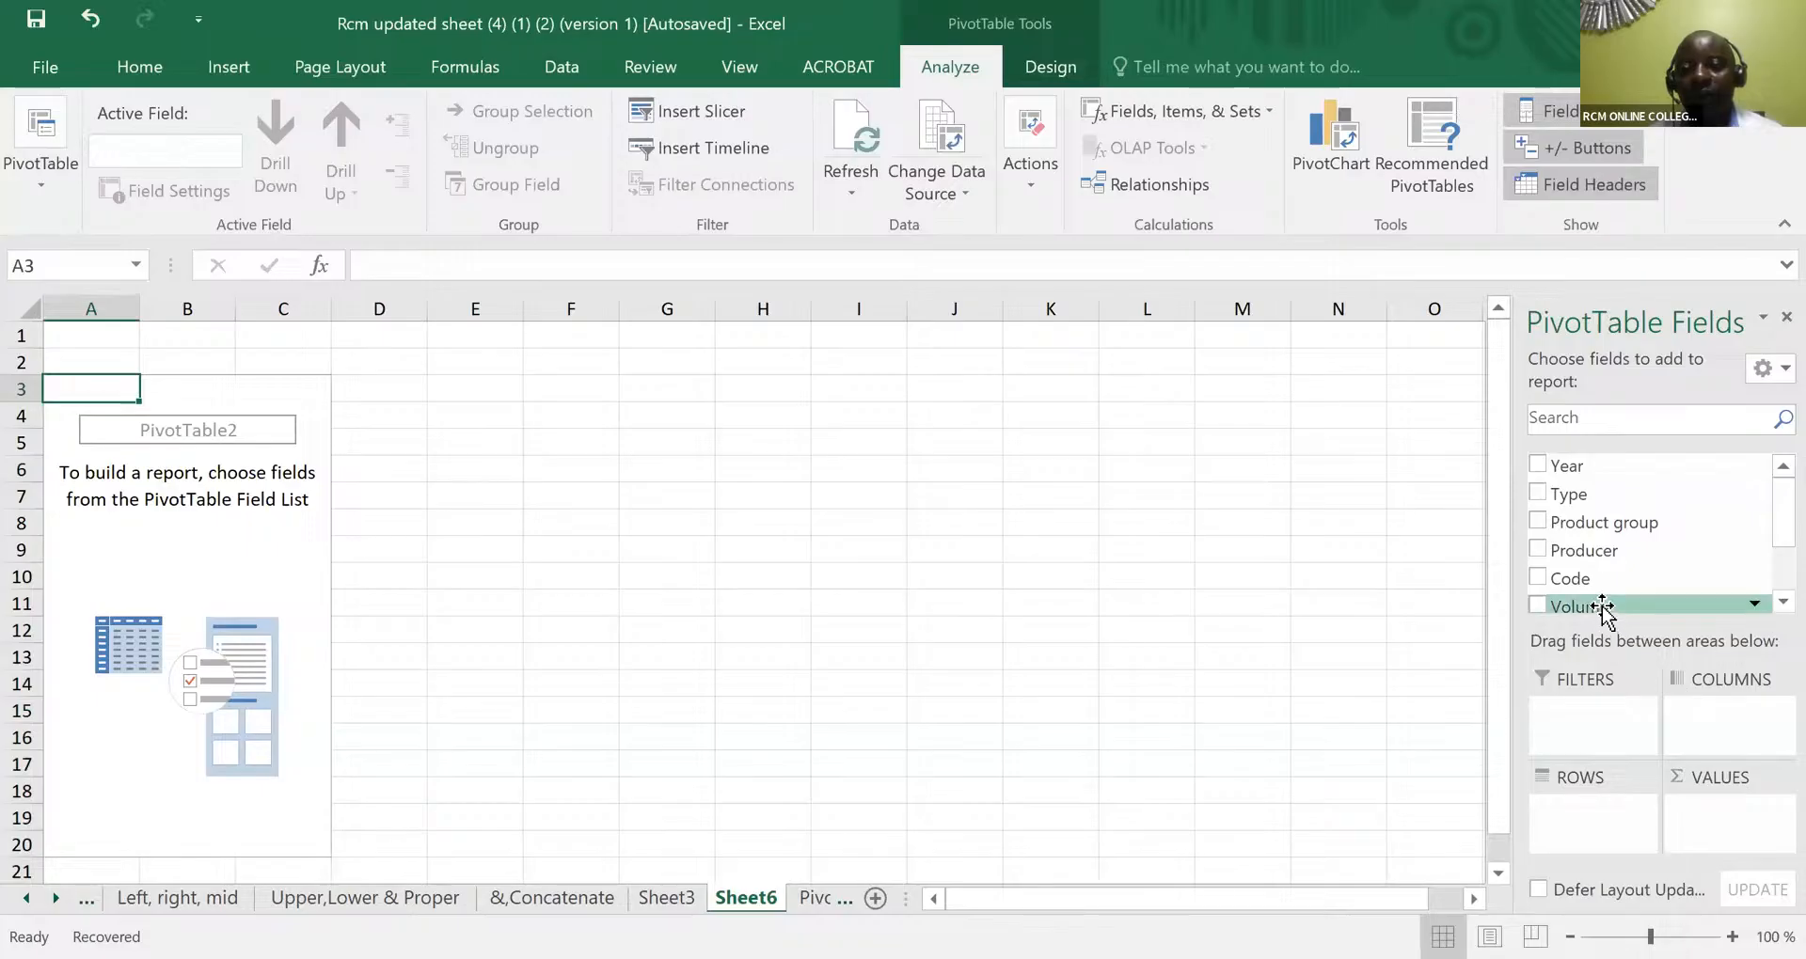
- Place Volume in the empty PivotTable's Values area and change its calculation type from Count to Sum
left_click_drag(1602, 606, 1754, 816)
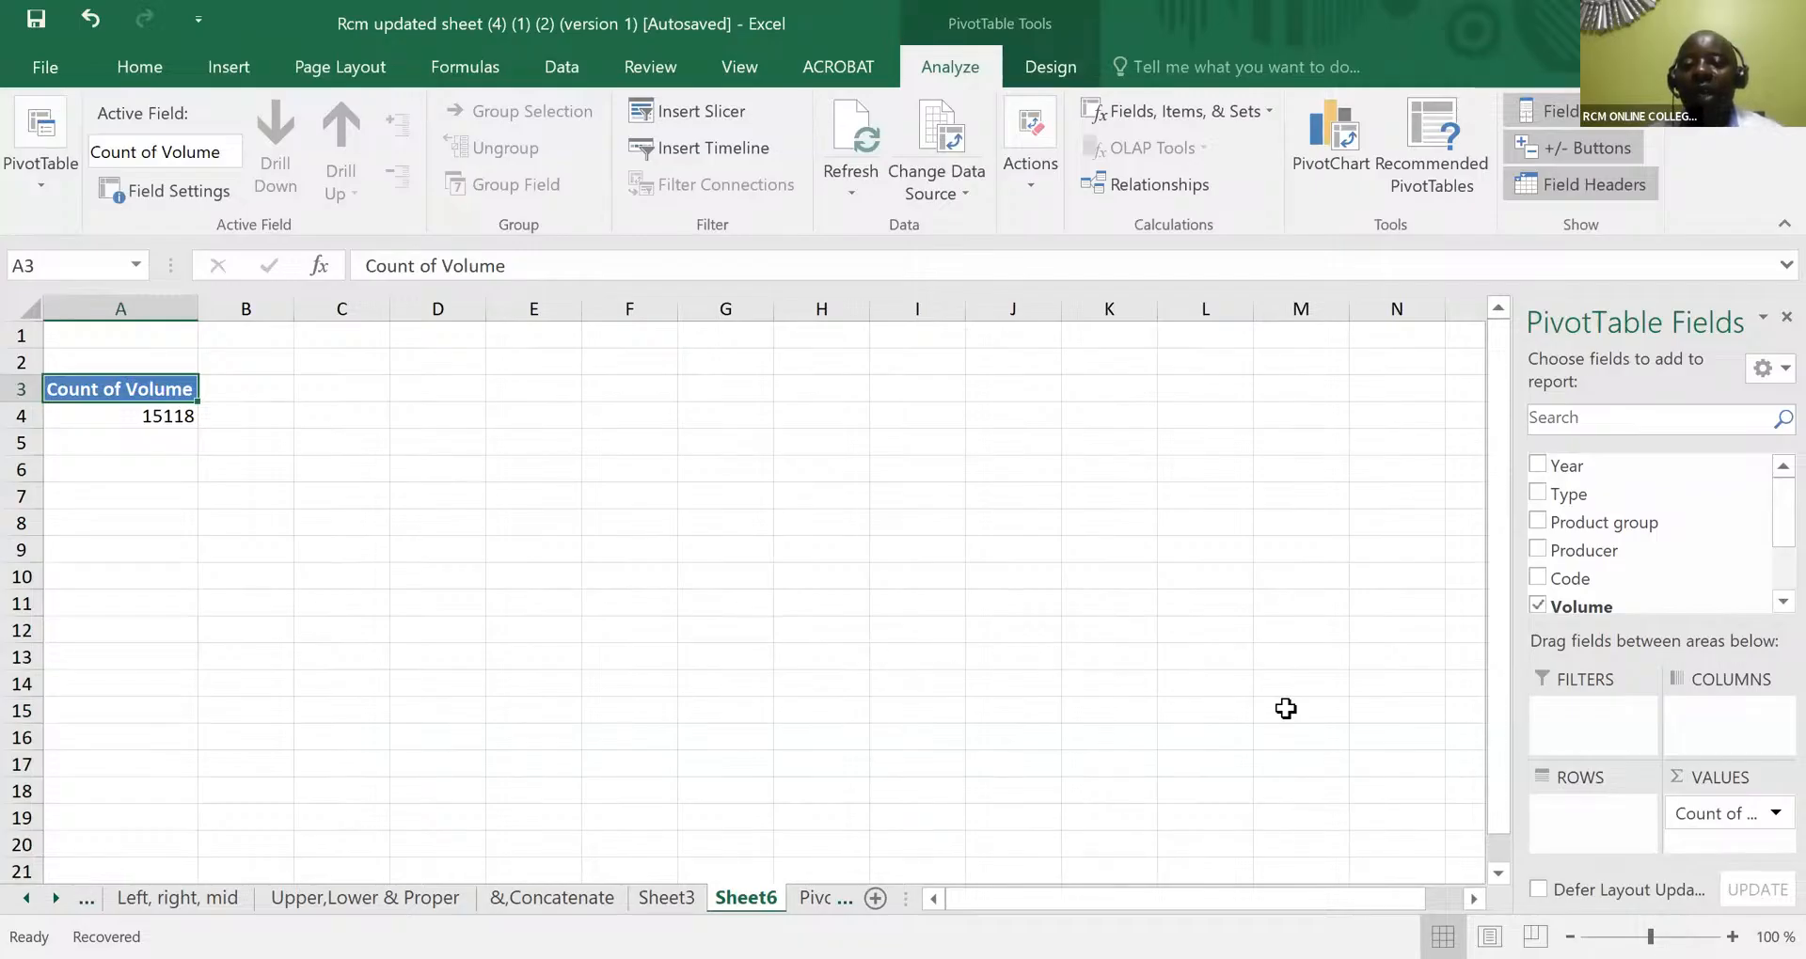
left_click(1768, 823)
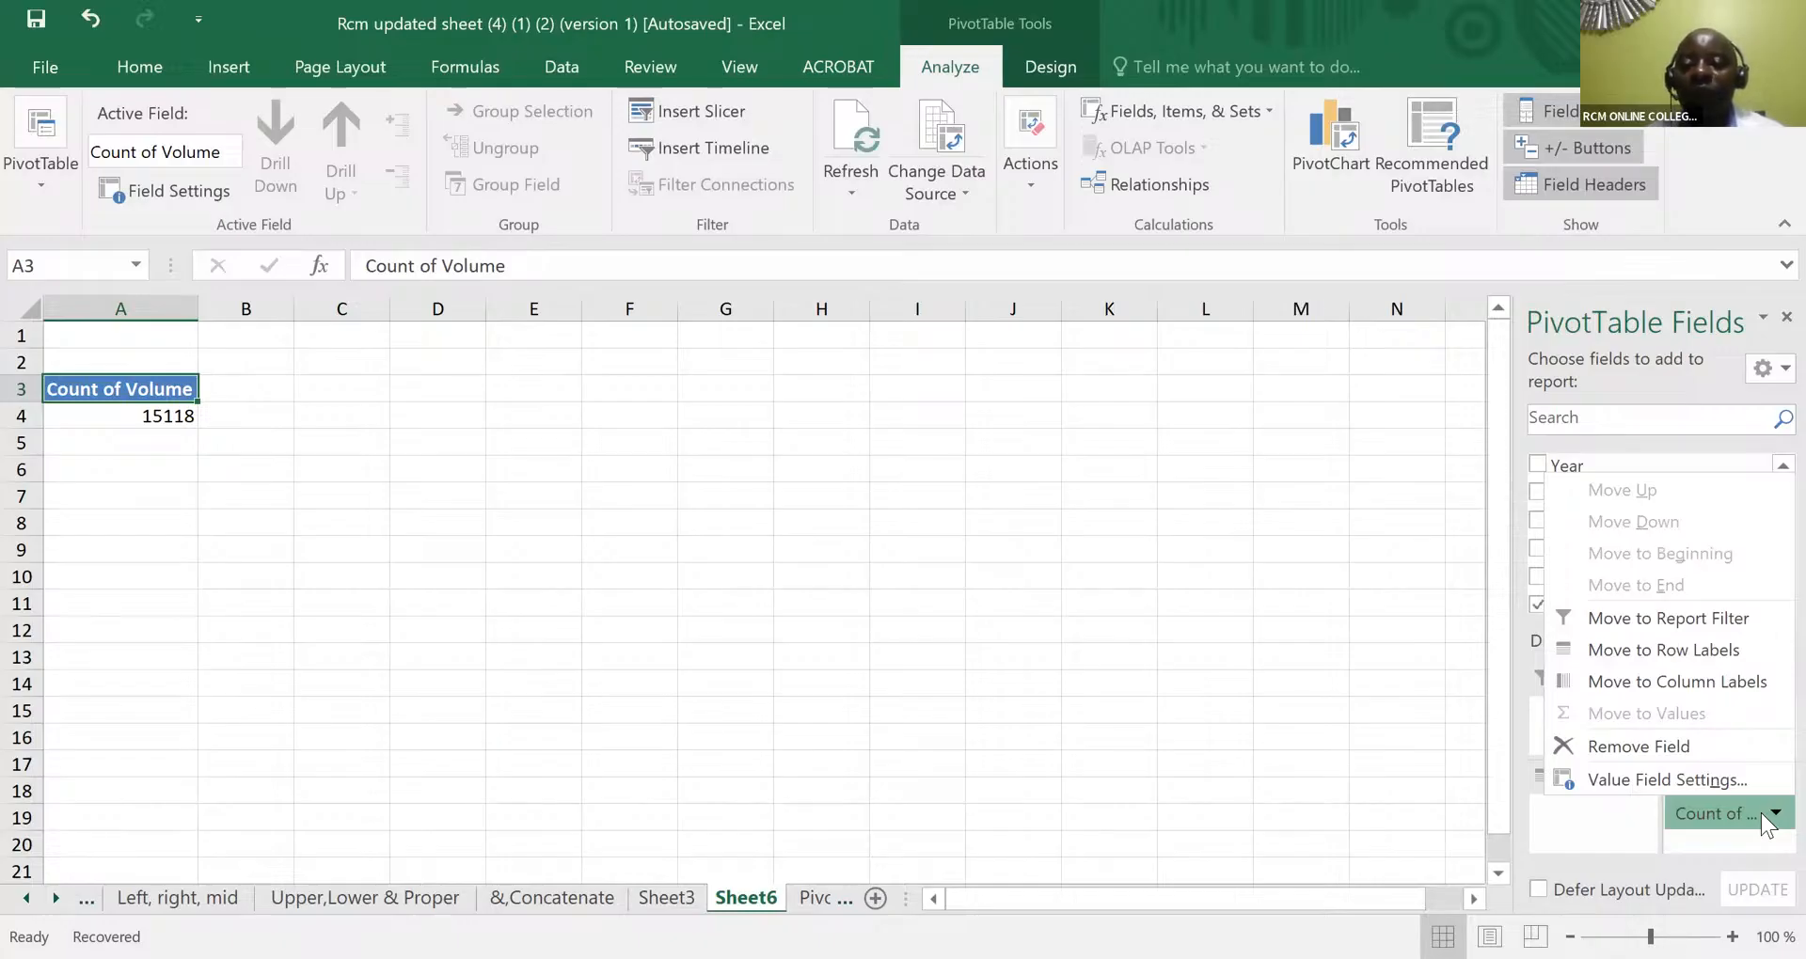
left_click(1631, 778)
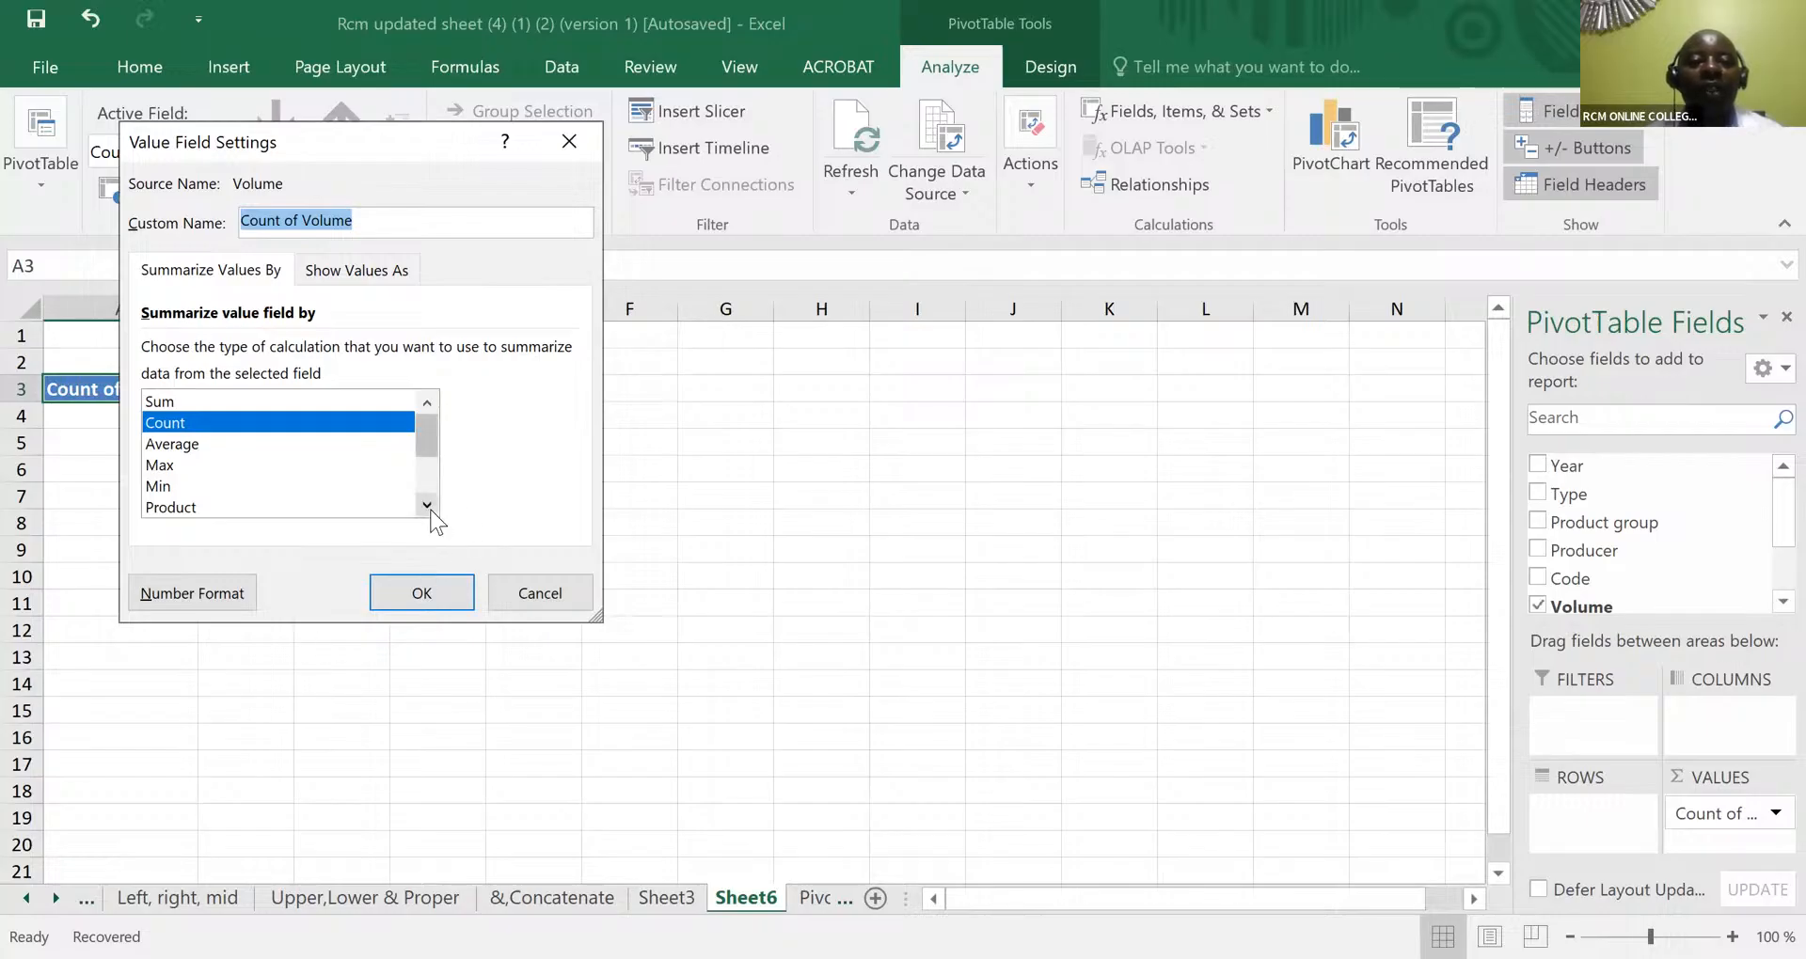
left_click(213, 403)
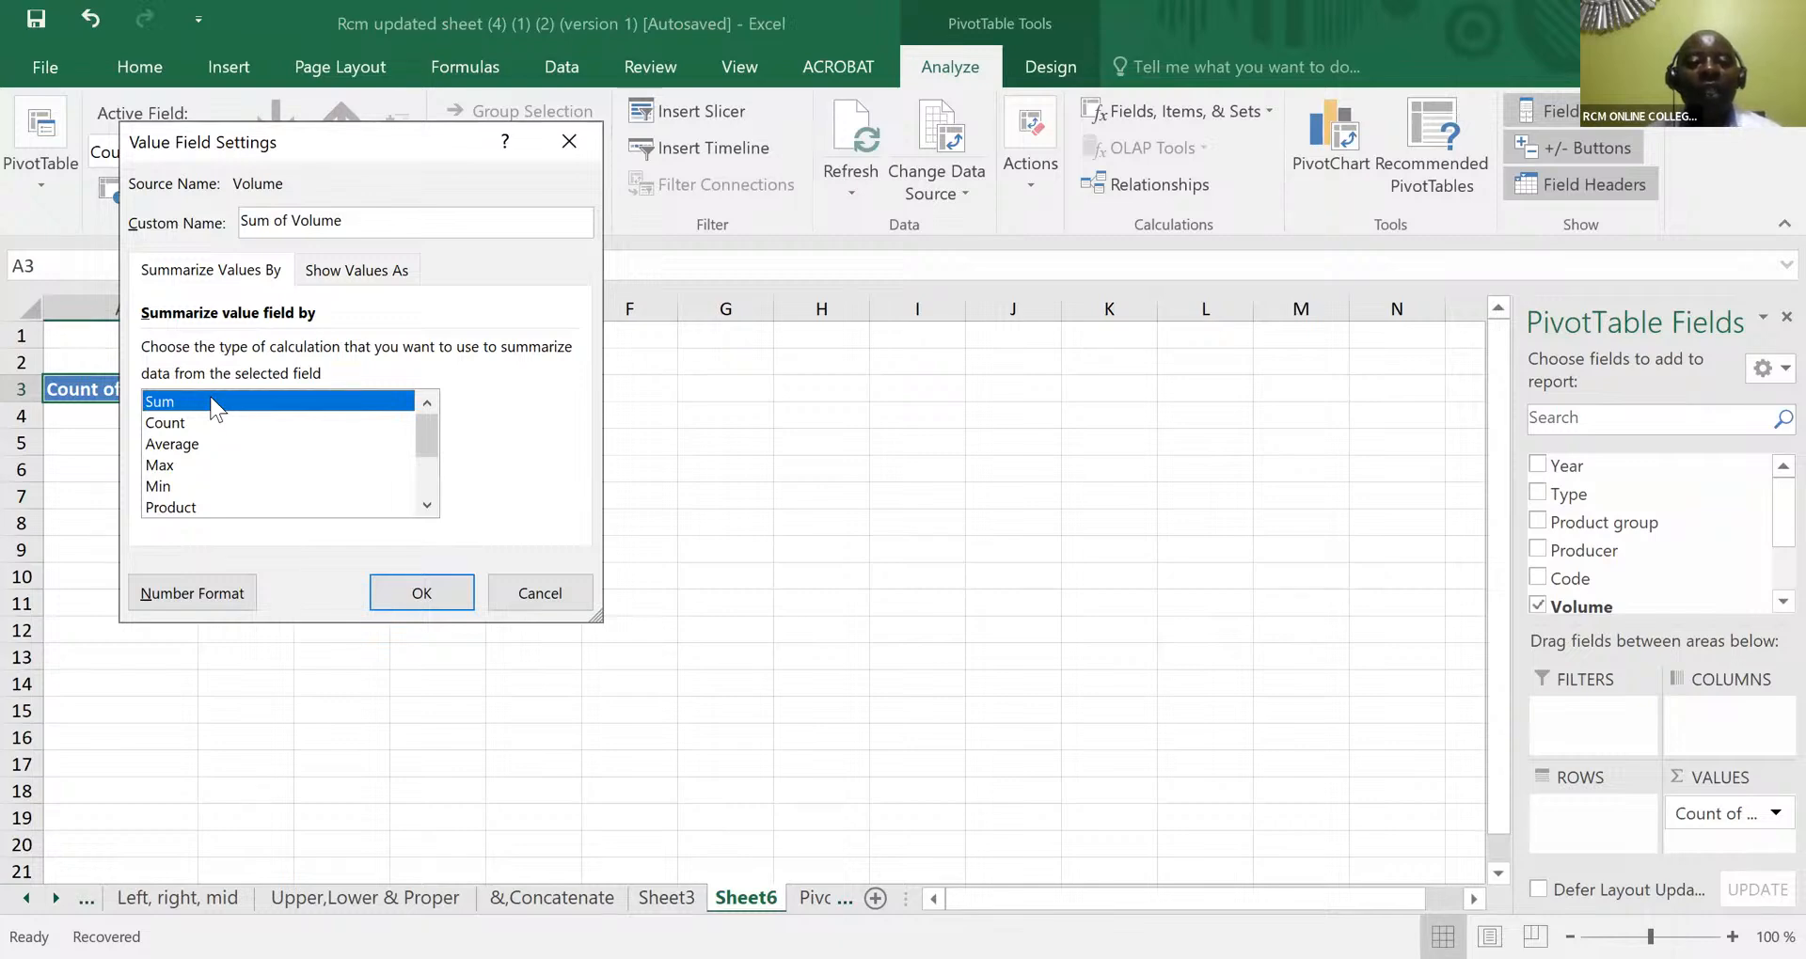
left_click(416, 594)
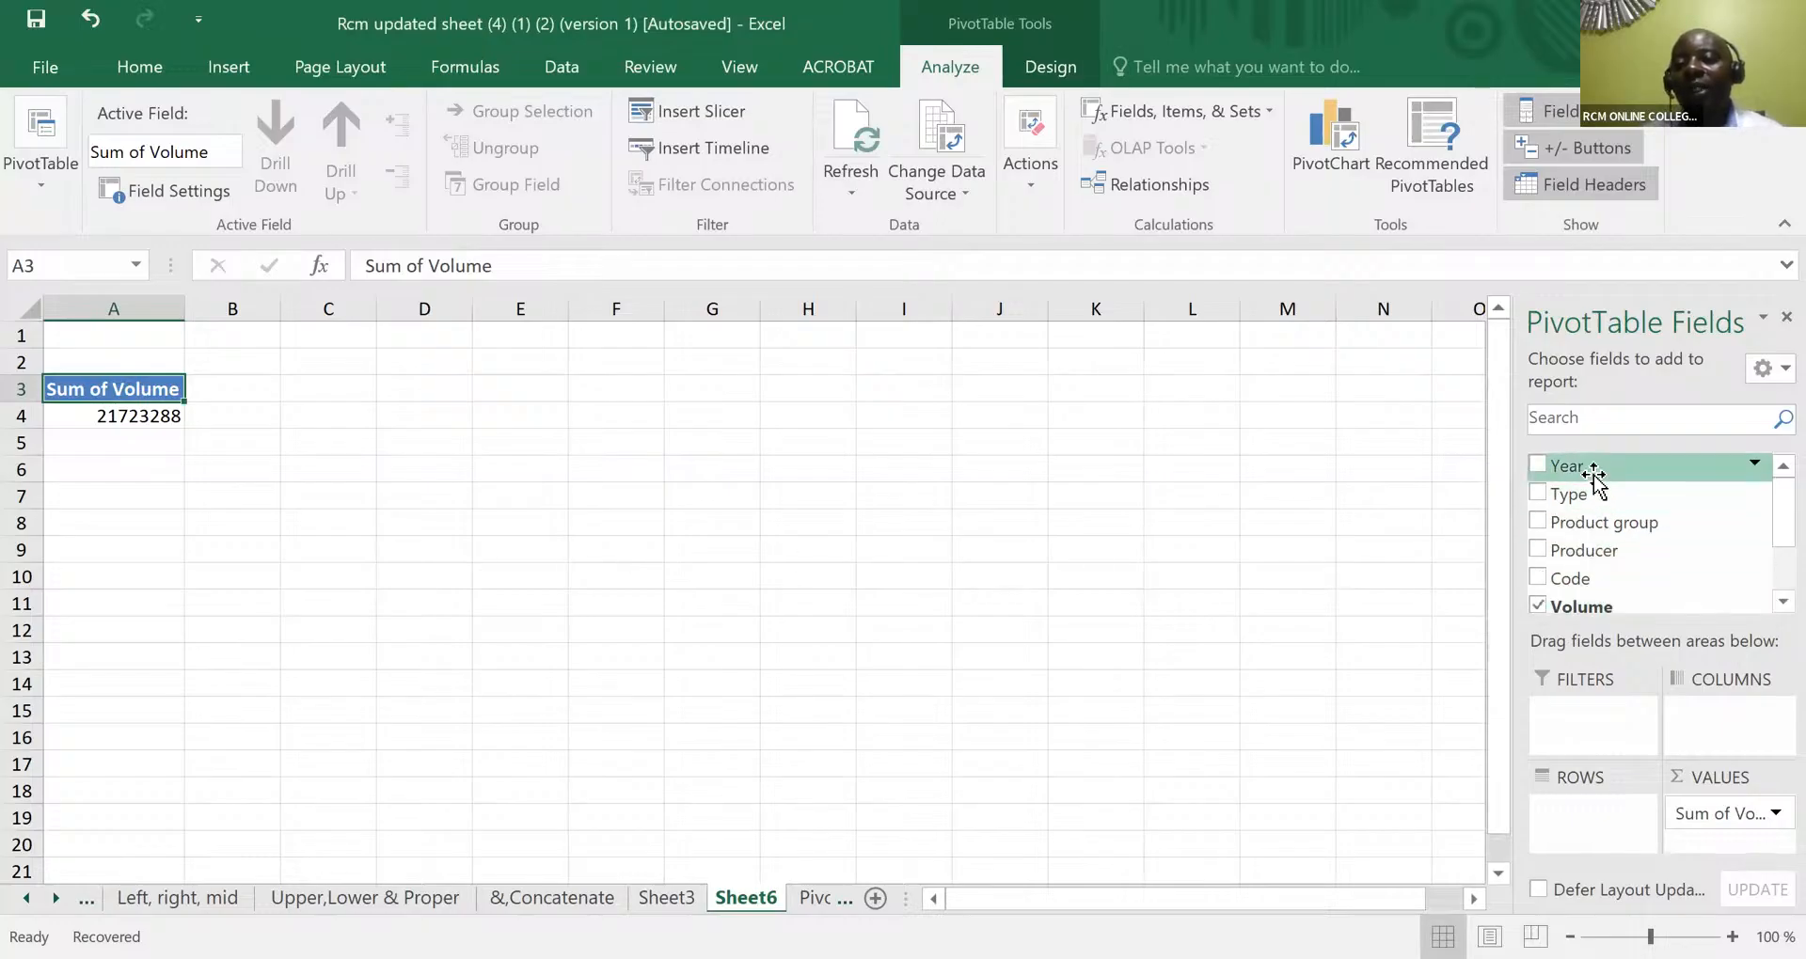
- Break the summed volumes down with Year as the column field and Product group as the row field
left_click_drag(1593, 480, 1717, 717)
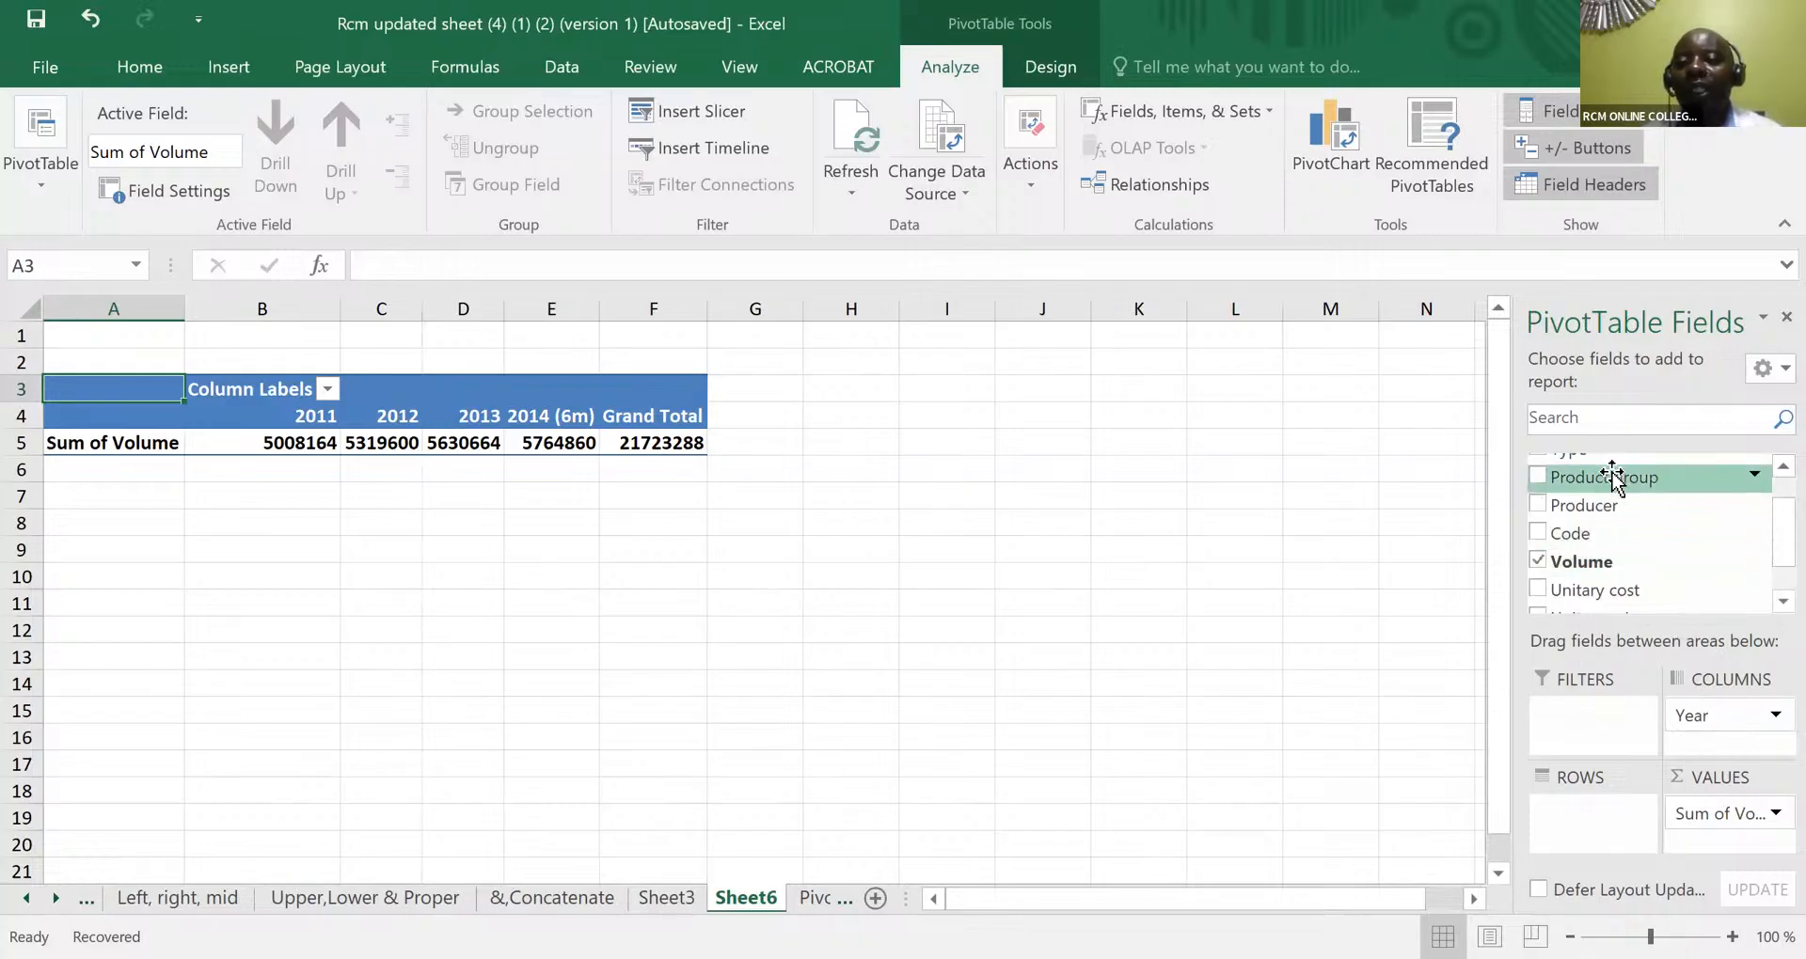
left_click_drag(1614, 480, 1589, 826)
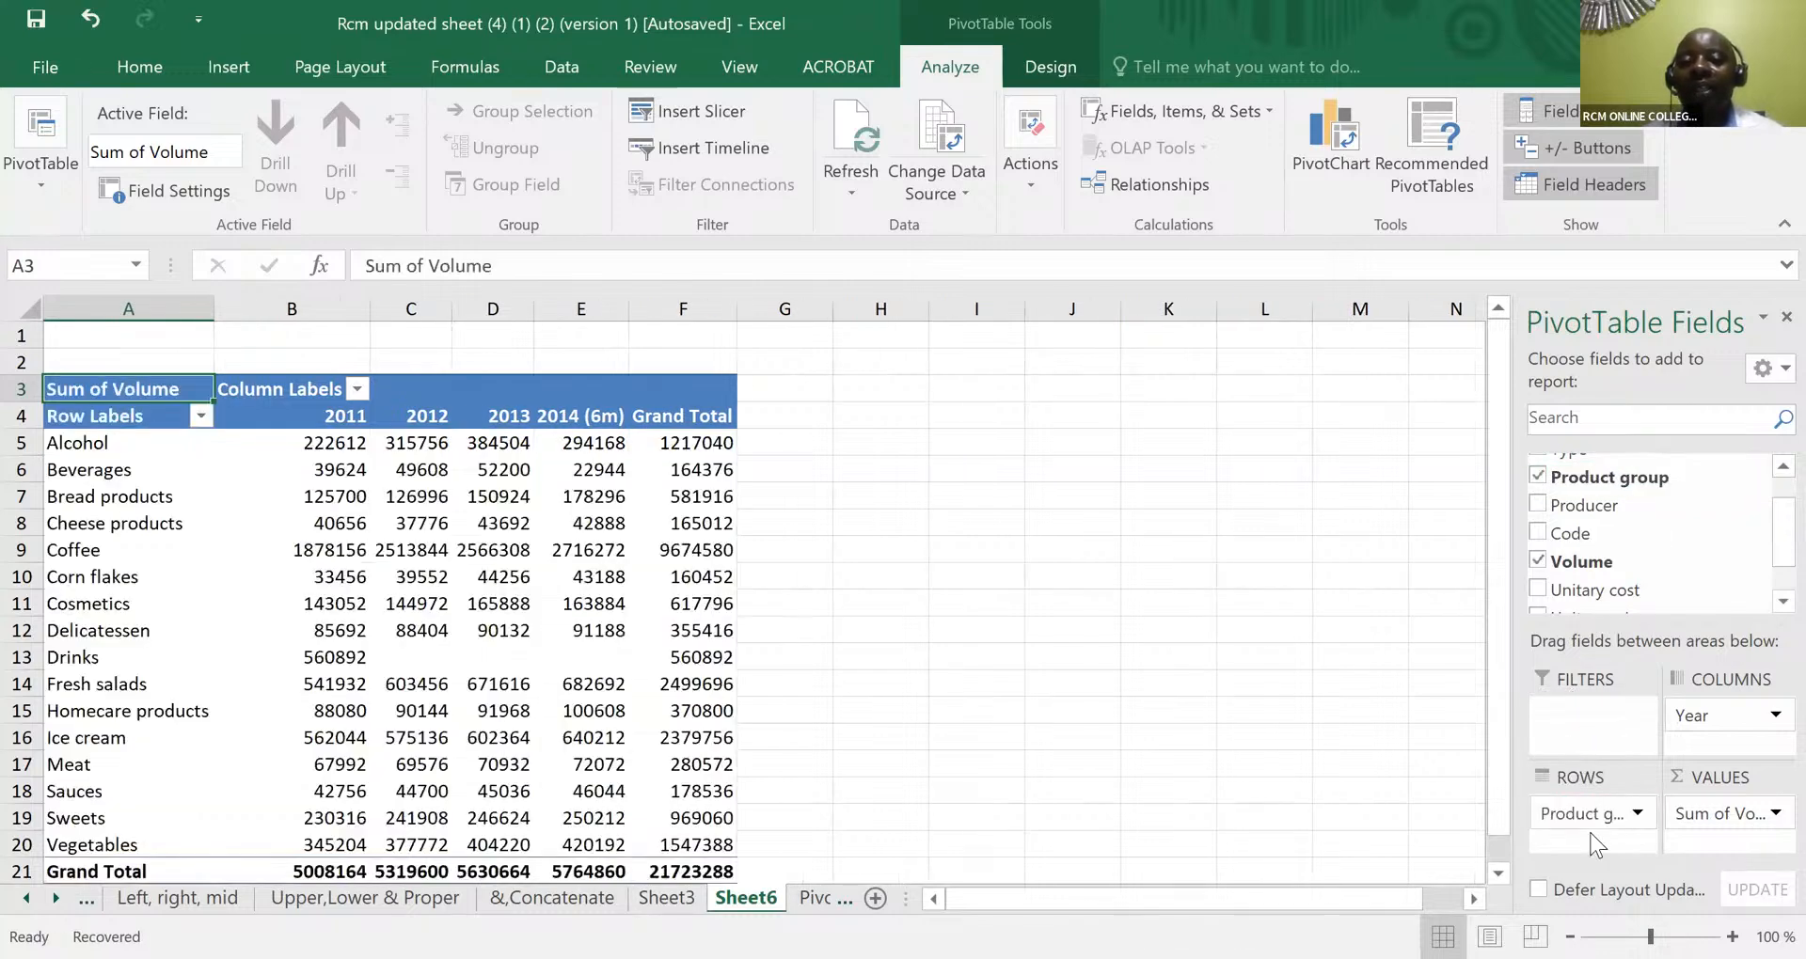